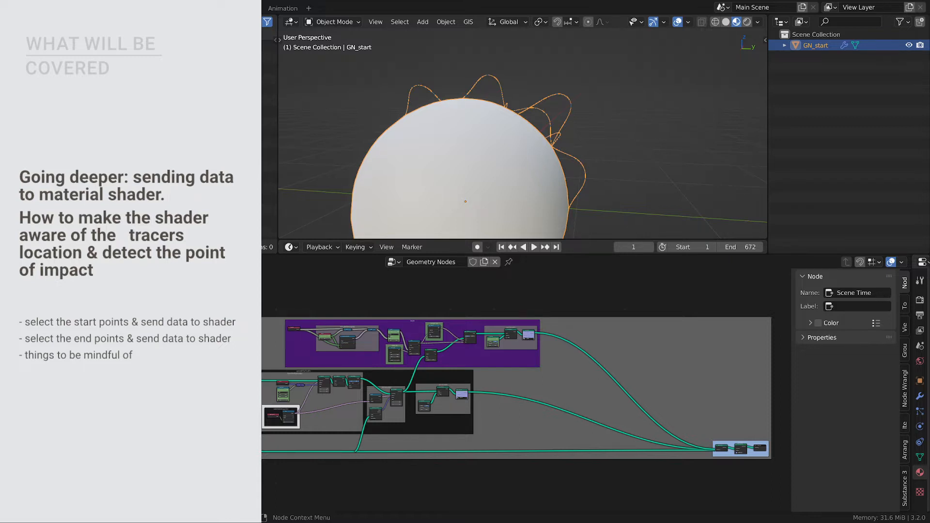
- Annotate the viewport with freehand marks around the tracer curves' starting points on the sphere
mouse_move(646, 237)
mouse_down()
mouse_move(465, 77)
mouse_move(479, 73)
mouse_move(482, 87)
mouse_move(507, 61)
mouse_move(513, 107)
mouse_up()
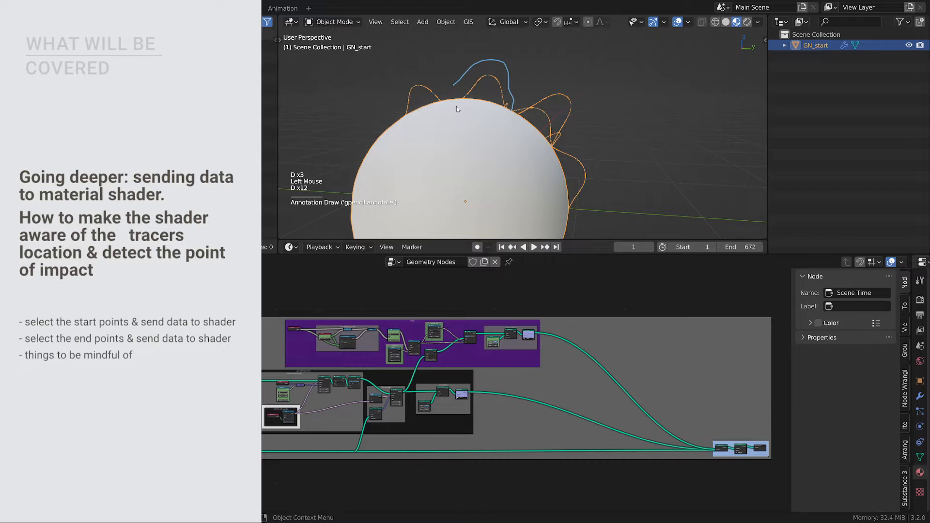
mouse_move(457, 108)
mouse_down()
mouse_move(474, 102)
mouse_move(458, 102)
mouse_move(499, 120)
mouse_move(510, 112)
mouse_up()
key(d)
click(505, 116)
key(d)
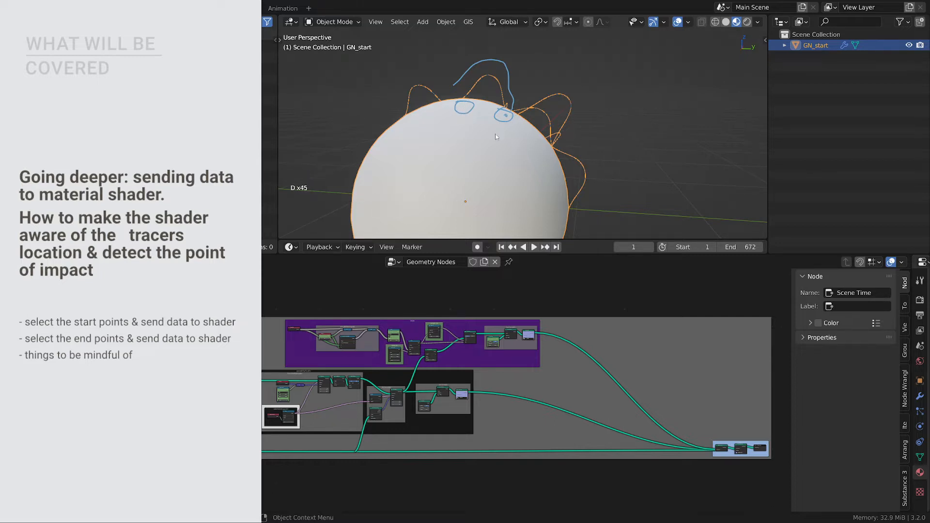
mouse_move(508, 125)
right_down()
mouse_move(527, 71)
mouse_move(438, 104)
mouse_move(511, 111)
right_up()
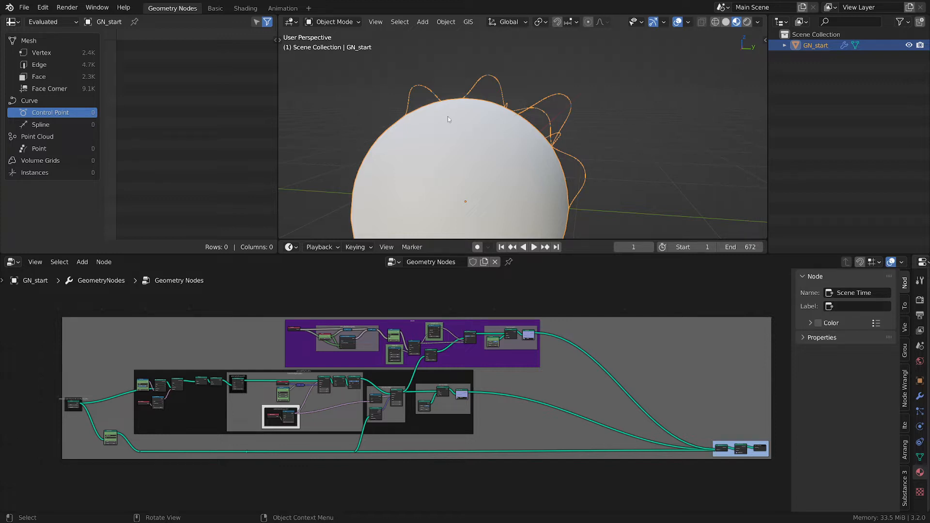
- Zoom closer to the sphere and annotate where the tracer curves meet its surface
scroll(455, 102, up, 2)
scroll(461, 93, up, 2)
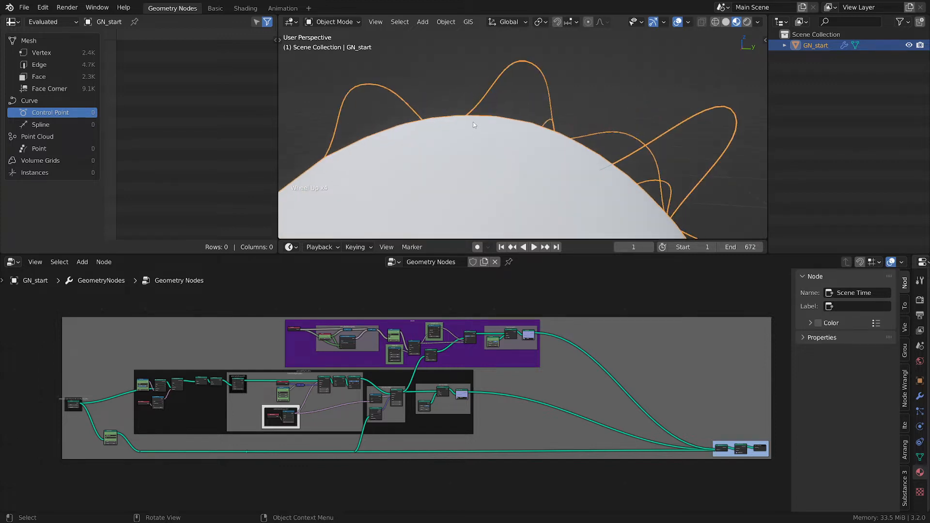
mouse_move(457, 117)
mouse_down()
mouse_move(483, 130)
mouse_move(461, 116)
mouse_up()
mouse_move(557, 139)
mouse_down()
mouse_move(565, 142)
mouse_move(543, 137)
mouse_up()
mouse_move(467, 114)
mouse_down()
mouse_move(503, 51)
mouse_move(544, 68)
mouse_move(565, 122)
mouse_up()
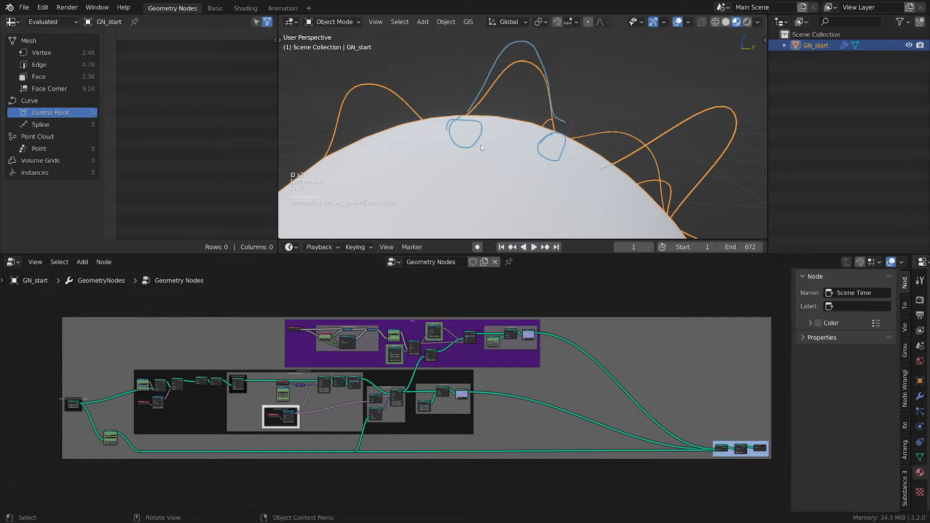
drag(468, 126, 474, 134)
drag(533, 144, 545, 145)
right_drag(431, 154, 591, 50)
- Set the Random Value node's Max to 1.140
scroll(551, 415, up, 3)
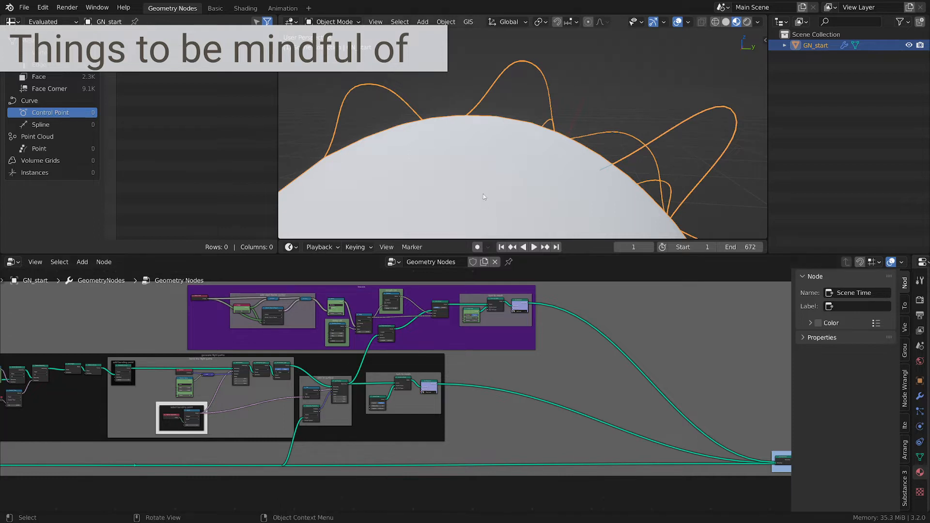
scroll(483, 193, down, 2)
middle_drag(483, 194, 486, 127)
scroll(486, 126, up, 1)
middle_drag(135, 409, 458, 391)
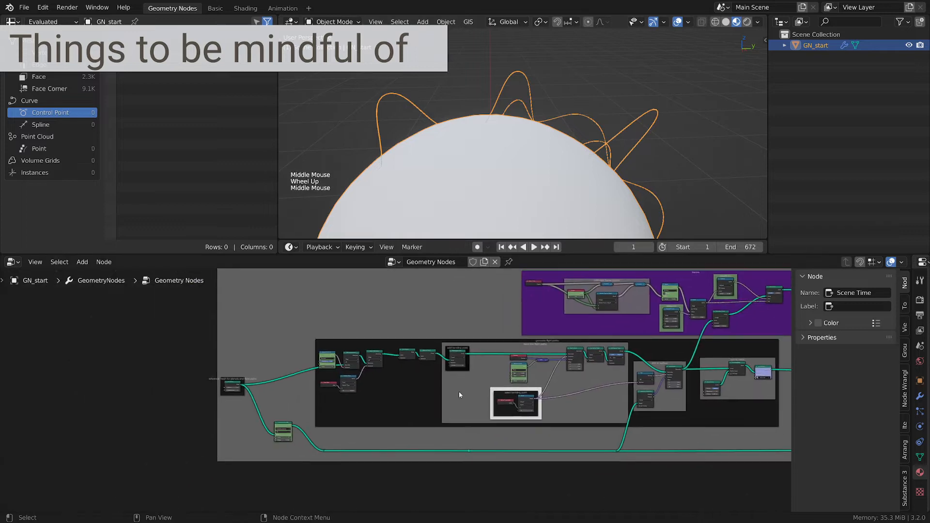
scroll(511, 382, up, 8)
scroll(509, 386, up, 2)
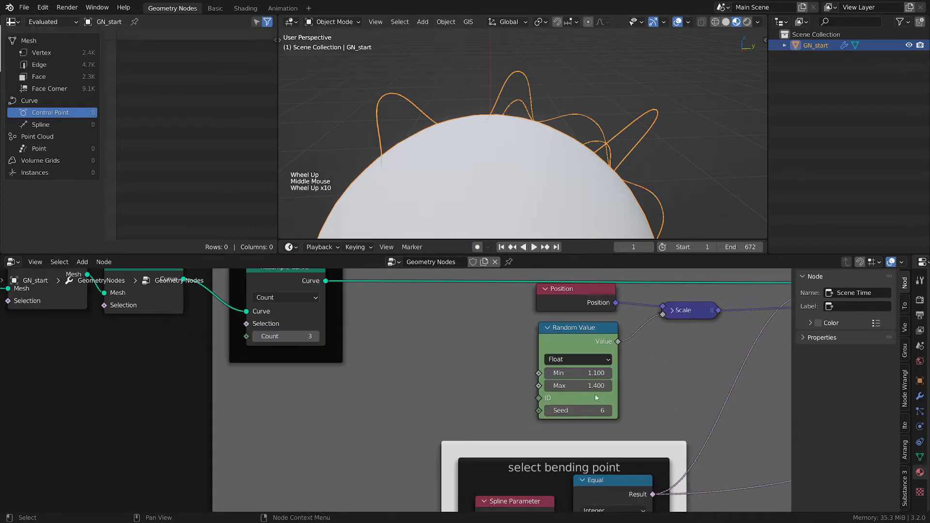
shift+drag(596, 386, 487, 386)
- Examine the node frames of the geometry node tree, including the tracers and flight path frames
scroll(597, 197, down, 1)
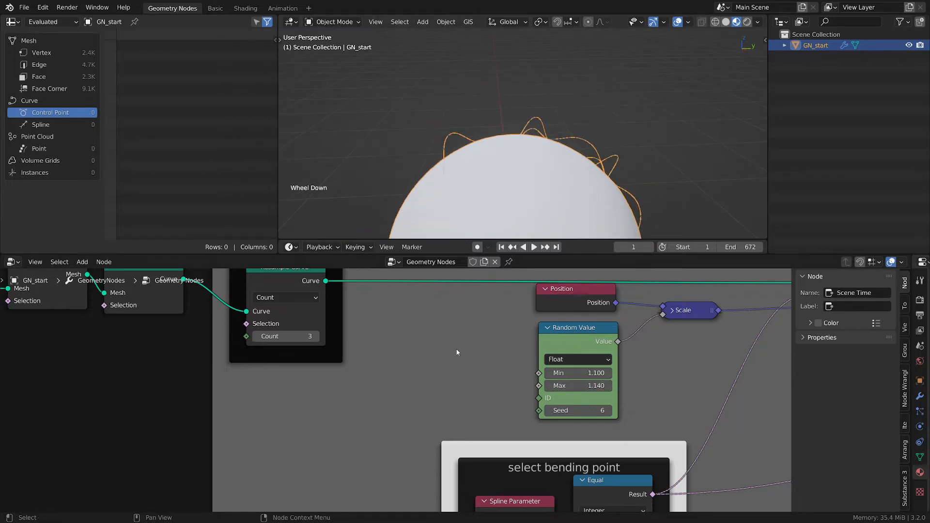
scroll(478, 347, down, 8)
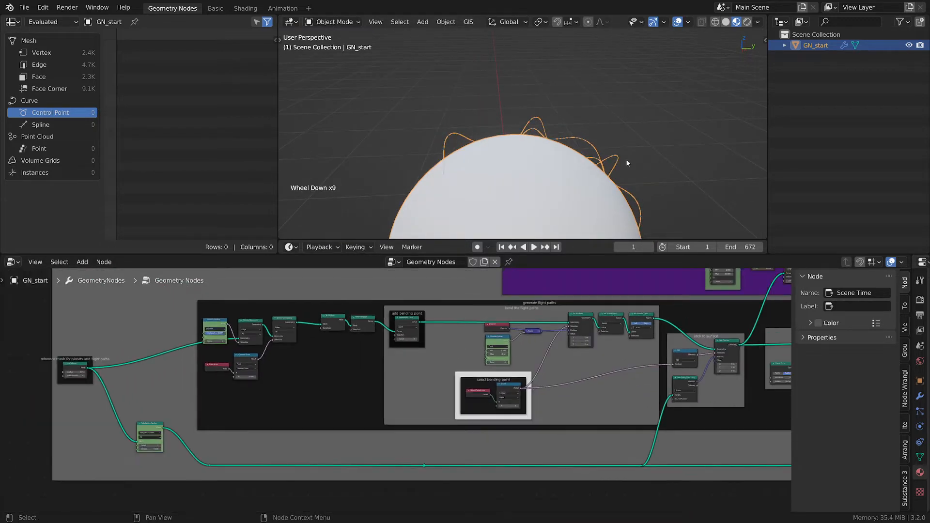
scroll(518, 353, down, 1)
middle_drag(518, 354, 352, 394)
scroll(422, 360, down, 3)
scroll(352, 393, down, 1)
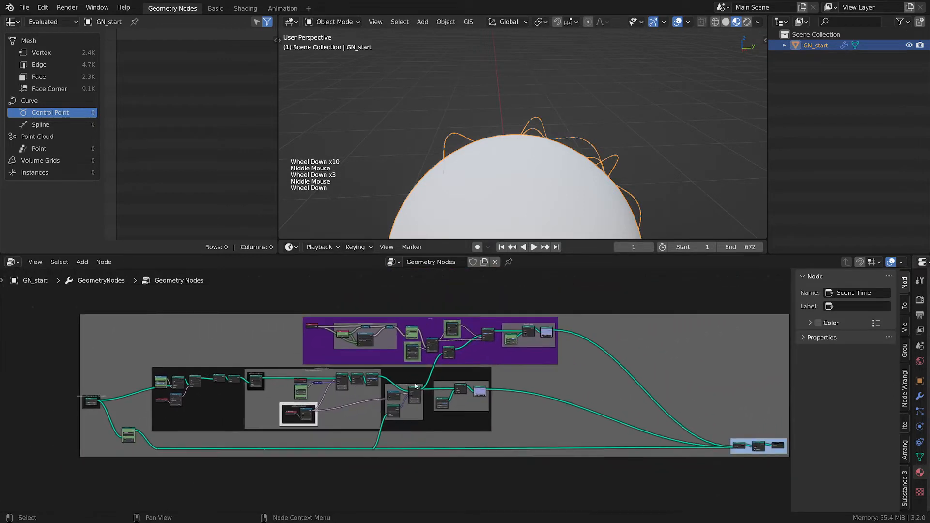
middle_drag(537, 386, 549, 386)
scroll(549, 386, up, 1)
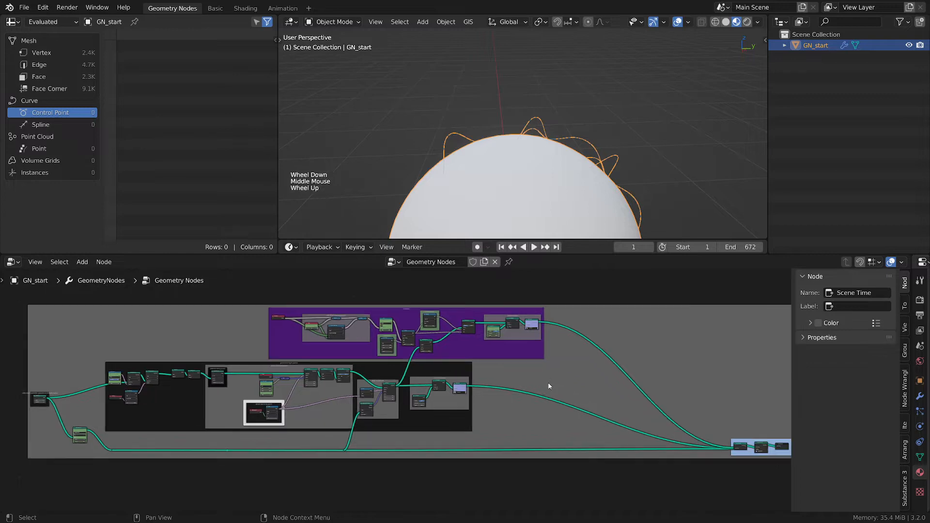
click(412, 318)
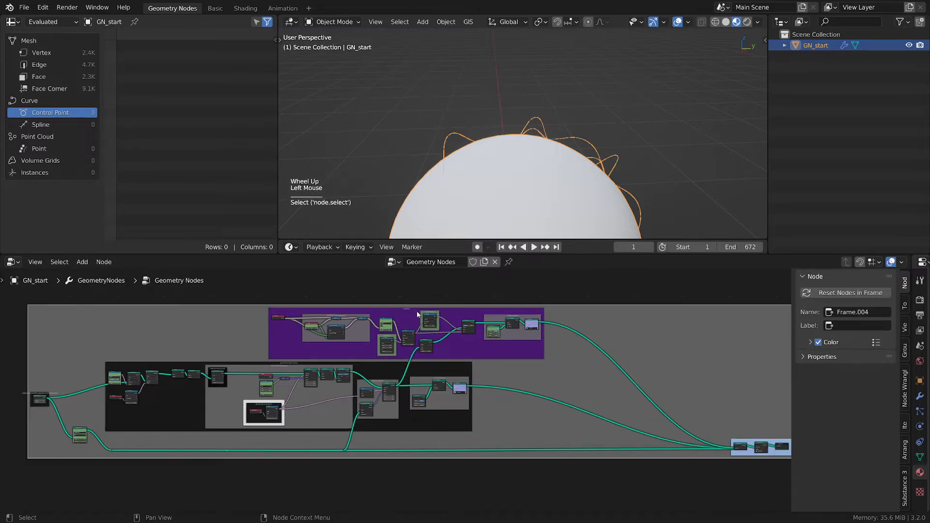
click(408, 320)
scroll(440, 334, up, 6)
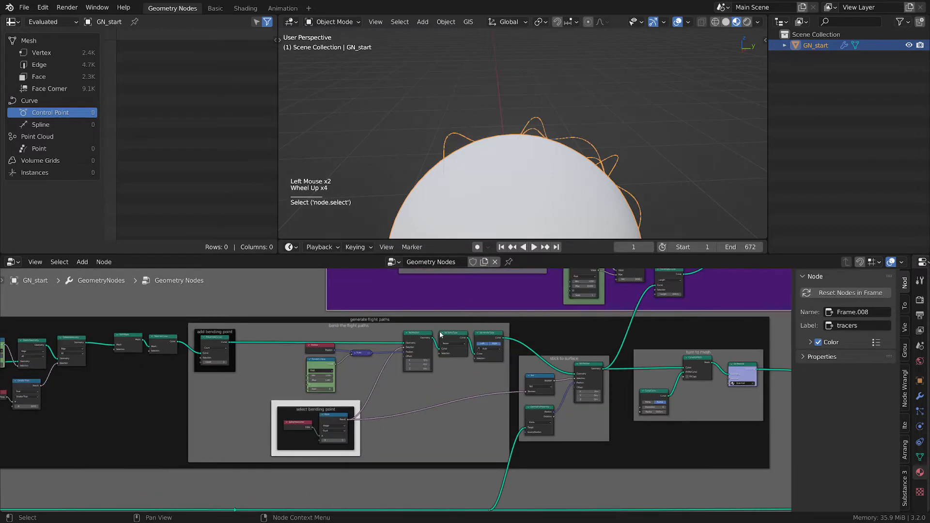
scroll(439, 334, up, 1)
click(590, 324)
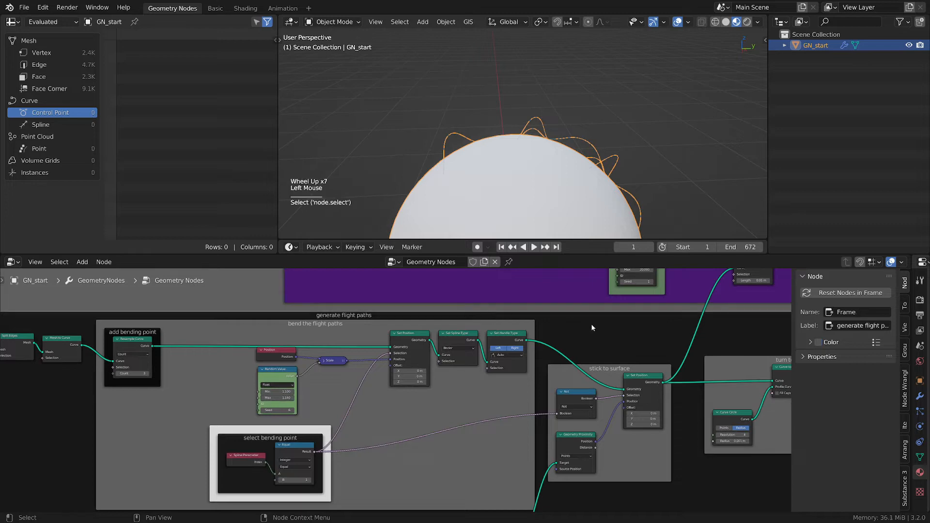
middle_drag(590, 323, 434, 349)
scroll(400, 374, down, 2)
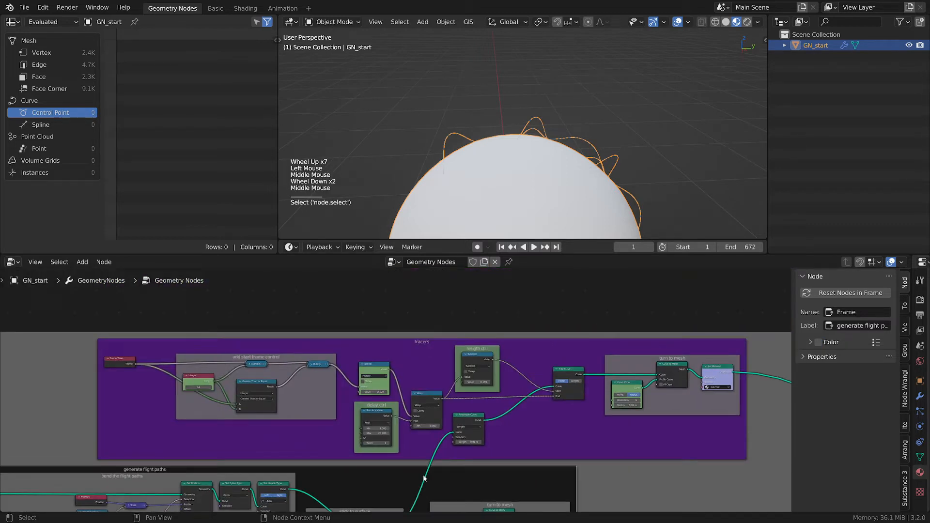
click(436, 340)
- Play the animation and step frame by frame to frame 27 to watch the tracers move
key(space)
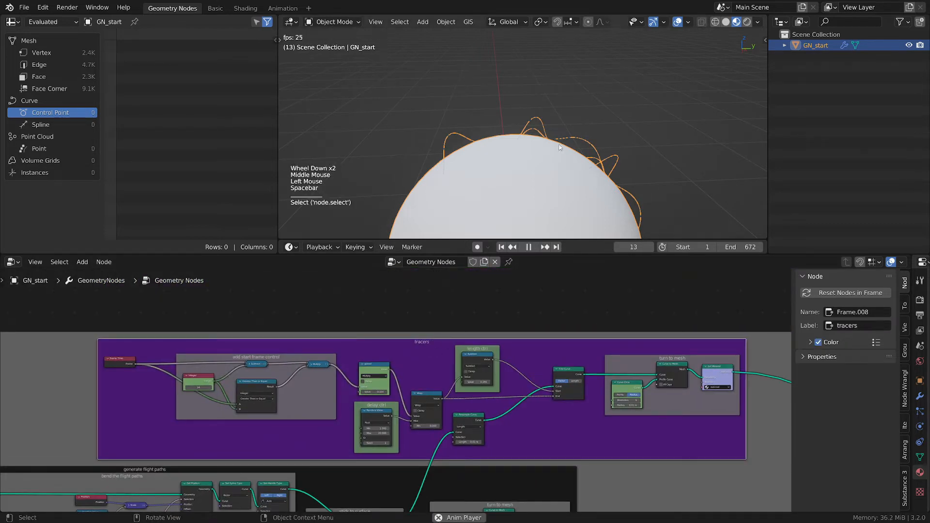
scroll(563, 144, up, 1)
key(space)
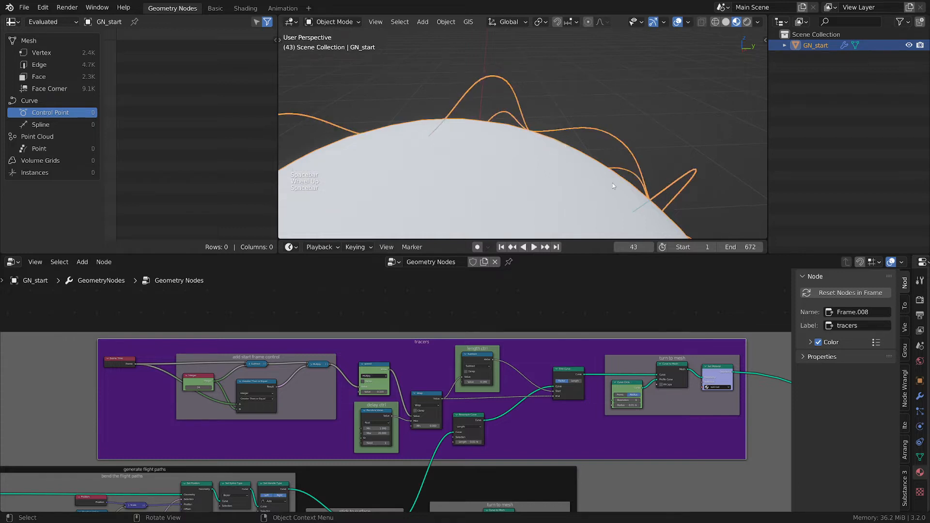
key(Left)
key(Left)
key(Left)
key(Left)
key(Left)
key(Left)
key(Left)
key(Left)
key(Left)
key(Left)
key(Left)
key(Right)
key(Right)
key(Right)
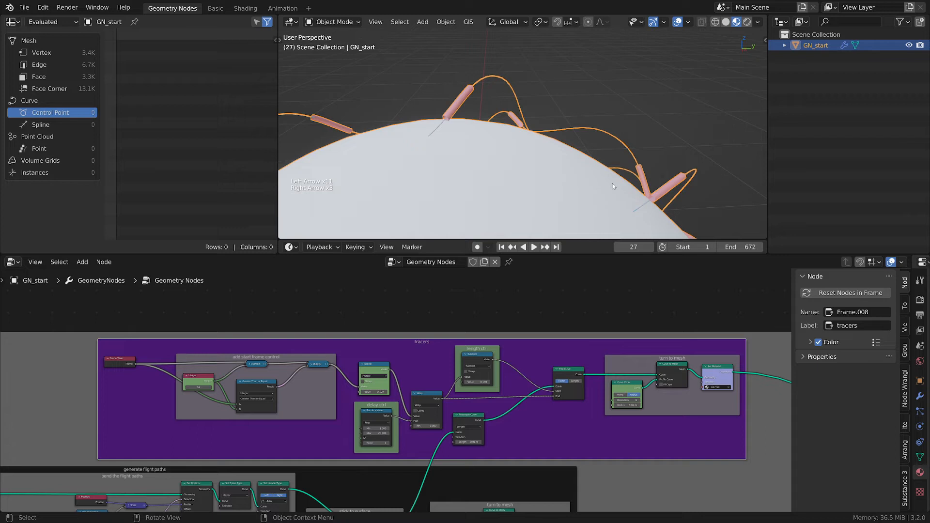
- Duplicate the Set Material node and insert the copy into the sphere's geometry link
middle_drag(633, 423, 478, 411)
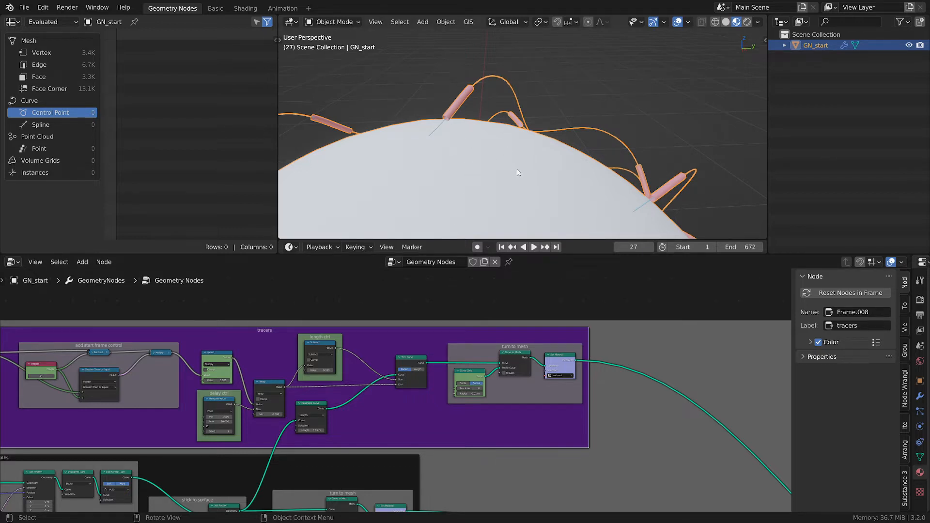
scroll(516, 169, down, 2)
shift+middle_drag(525, 174, 539, 131)
scroll(540, 130, up, 2)
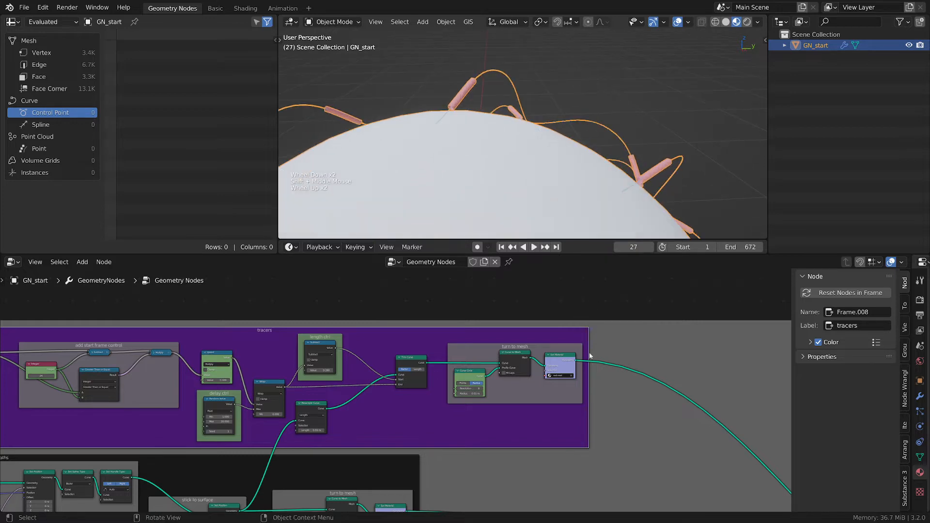
scroll(585, 376, down, 2)
middle_drag(555, 466, 609, 332)
middle_drag(75, 410, 386, 412)
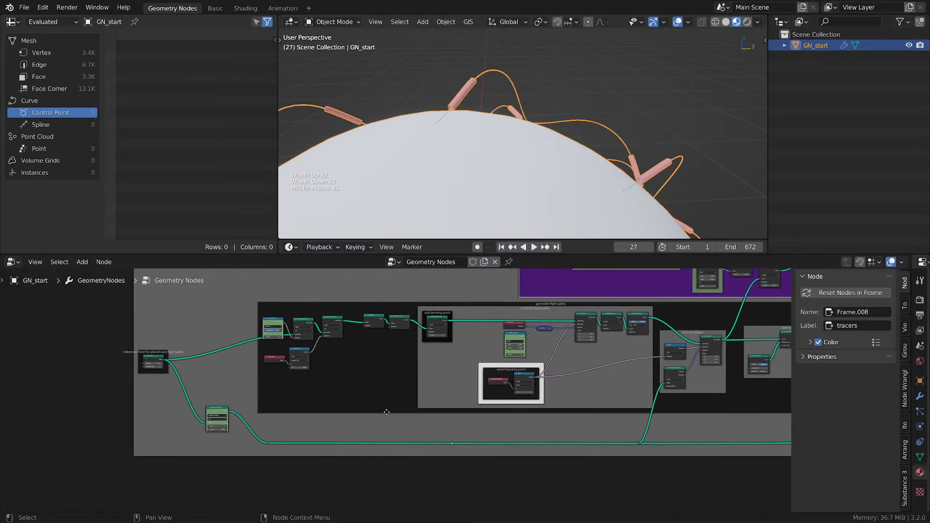
scroll(279, 431, up, 3)
middle_drag(428, 432, 330, 430)
middle_drag(465, 432, 296, 426)
middle_drag(484, 431, 314, 426)
middle_drag(481, 416, 200, 458)
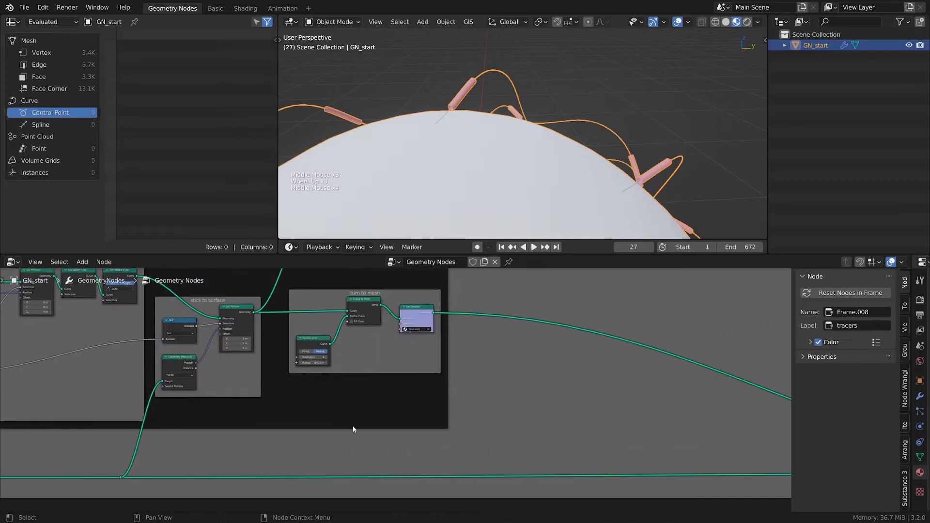
click(424, 317)
key(ctrl+c)
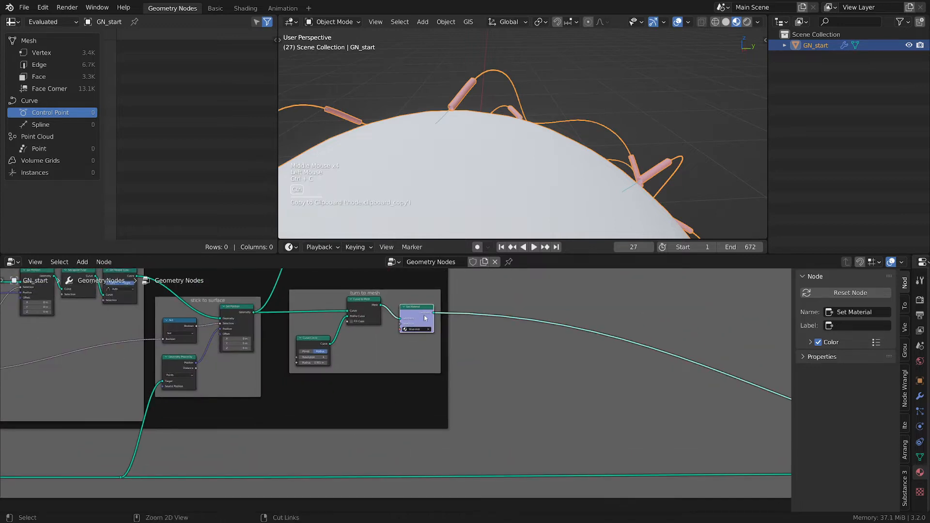
key(ctrl+v)
key(g)
click(552, 469)
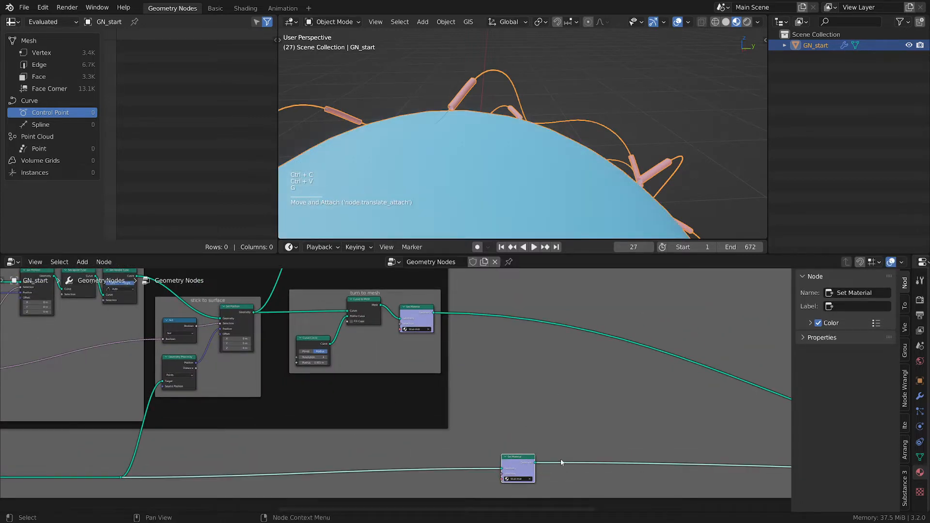
- Assign the green material to the copied Set Material node
middle_drag(552, 469, 541, 389)
scroll(541, 389, up, 4)
click(477, 407)
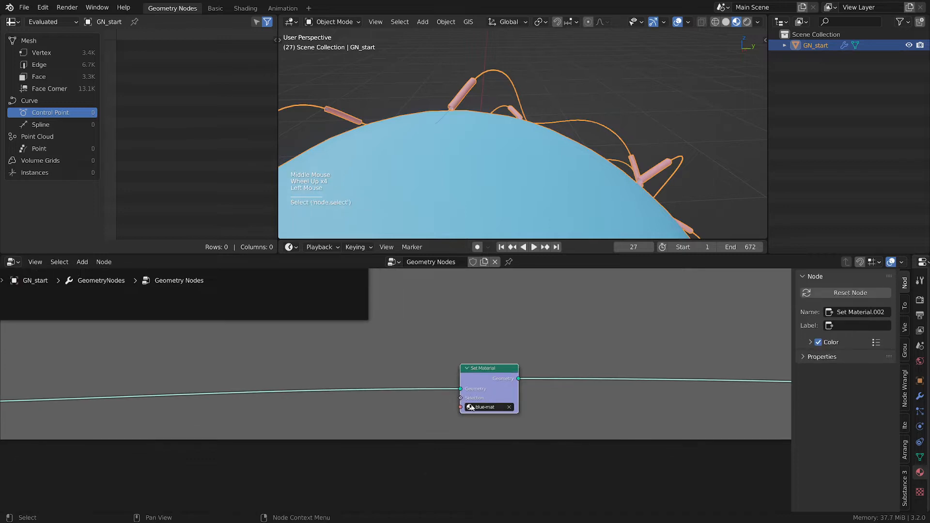
click(479, 407)
click(487, 428)
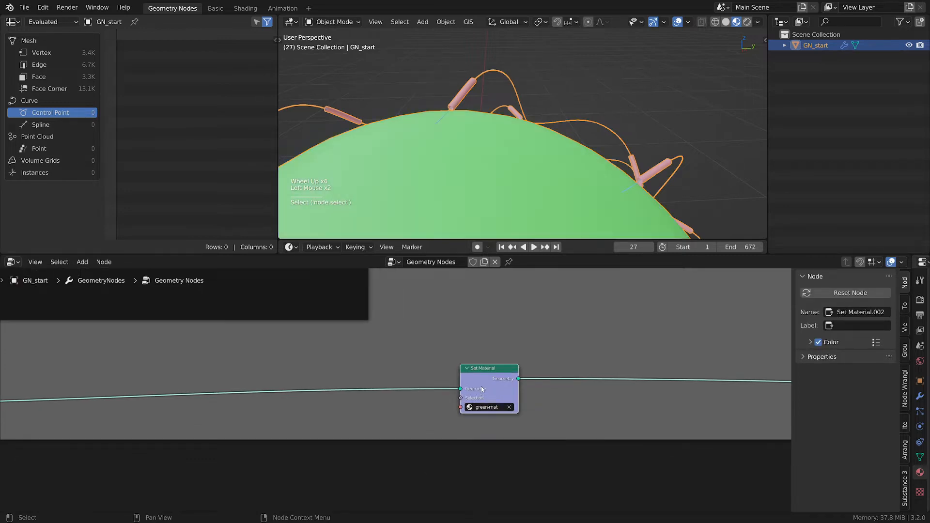
- Move the copied Set Material node further along the link toward the group output
drag(480, 387, 494, 401)
scroll(494, 402, down, 4)
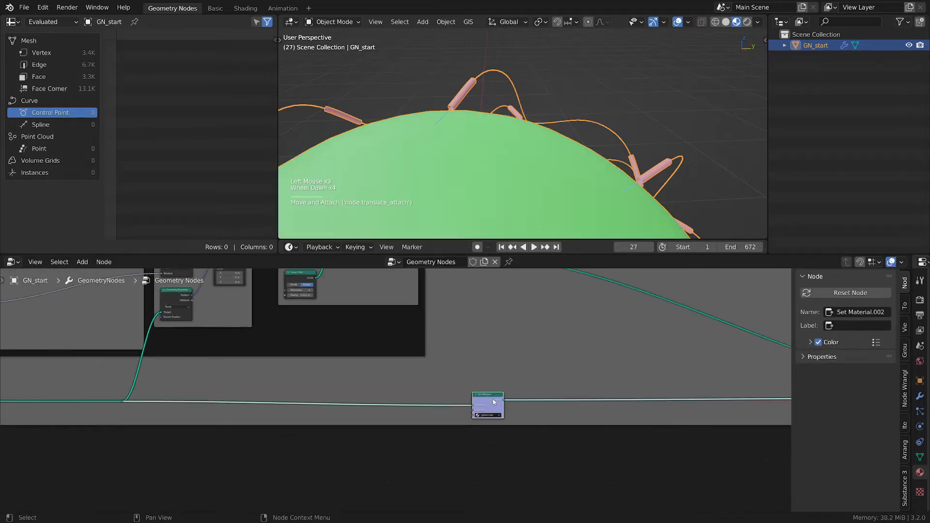
scroll(494, 402, down, 3)
key(g)
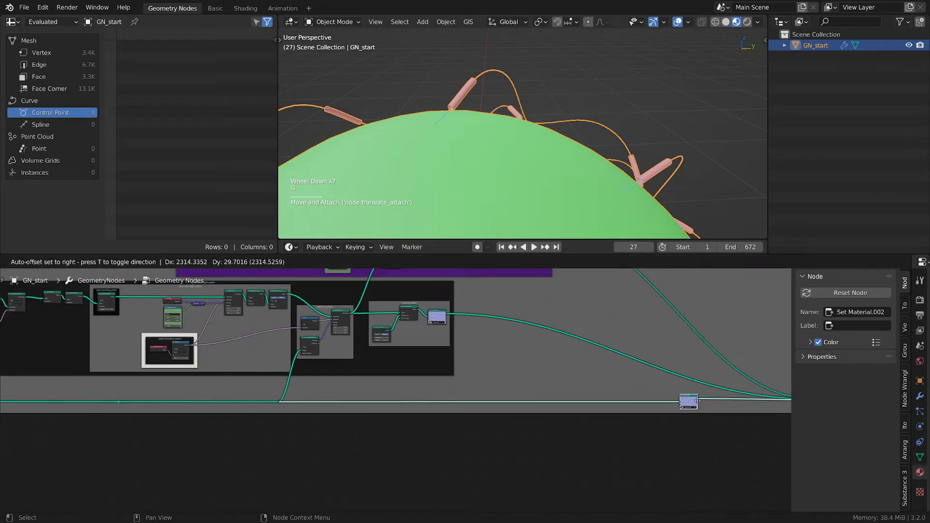
click(697, 401)
- Zoom into a tracer in the viewport and annotate its point of impact on the sphere
middle_drag(474, 115, 497, 118)
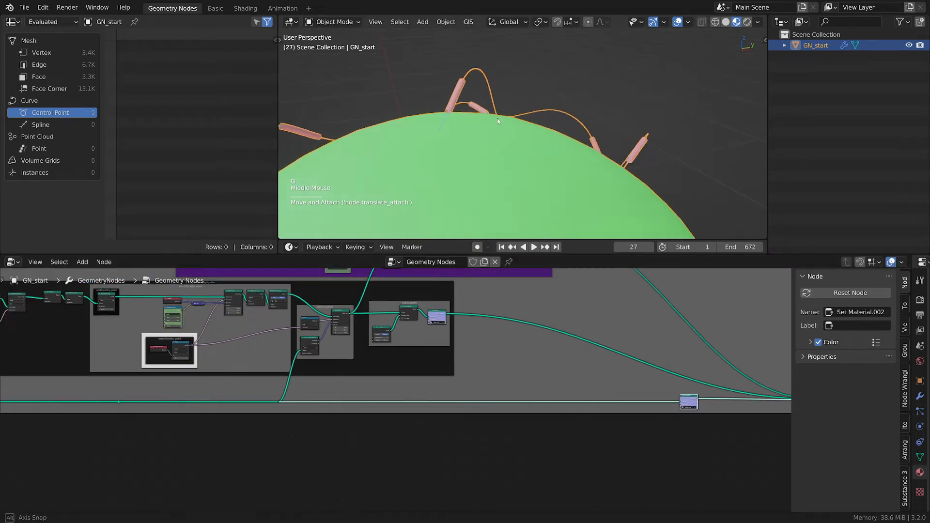
scroll(493, 131, up, 1)
drag(689, 405, 688, 404)
scroll(442, 86, up, 1)
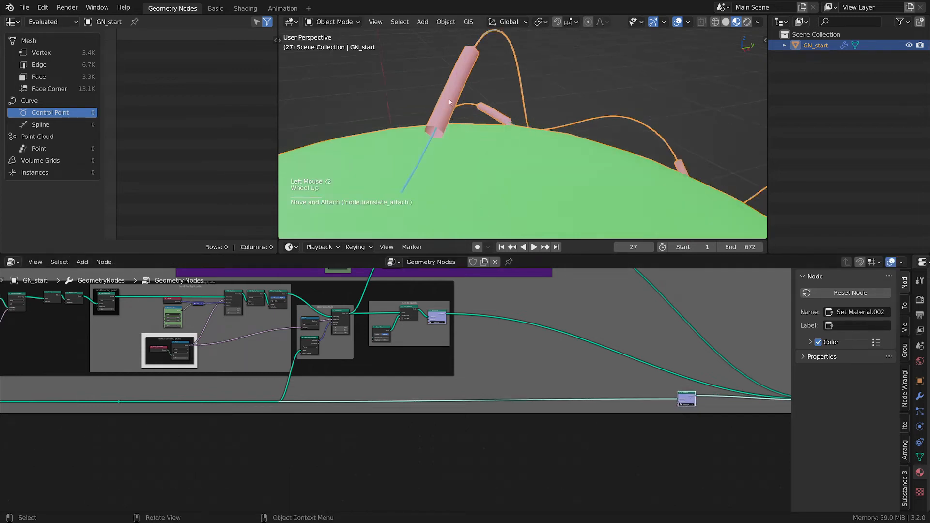
key(d)
mouse_move(463, 59)
mouse_down()
mouse_move(449, 115)
mouse_move(465, 66)
mouse_up()
key(d)
scroll(405, 189, down, 1)
key(d)
mouse_move(398, 179)
mouse_down()
mouse_move(417, 198)
mouse_move(392, 182)
mouse_move(396, 196)
mouse_move(423, 189)
mouse_up()
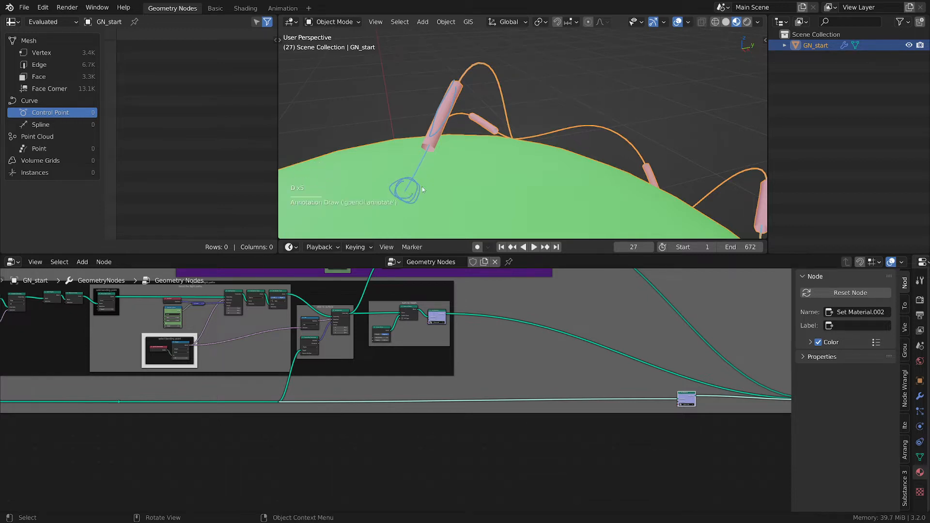
key(d)
key(d)
key(d)
key(d)
key(d)
key(d)
key(d)
key(d)
key(d)
key(d)
key(d)
key(d)
key(d)
key(d)
key(d)
key(d)
key(d)
key(d)
key(d)
key(d)
key(d)
key(d)
key(d)
click(512, 140)
drag(456, 91, 406, 192)
mouse_move(410, 196)
right_down()
mouse_move(416, 118)
mouse_move(492, 100)
right_up()
- Inspect the tracers frame nodes, including Wrap, Subtract and Trim Curve
middle_drag(440, 315, 523, 366)
scroll(526, 325, up, 3)
scroll(526, 323, up, 1)
middle_drag(551, 288, 423, 405)
scroll(449, 362, up, 4)
scroll(428, 398, up, 2)
middle_drag(374, 387, 463, 380)
scroll(408, 342, up, 2)
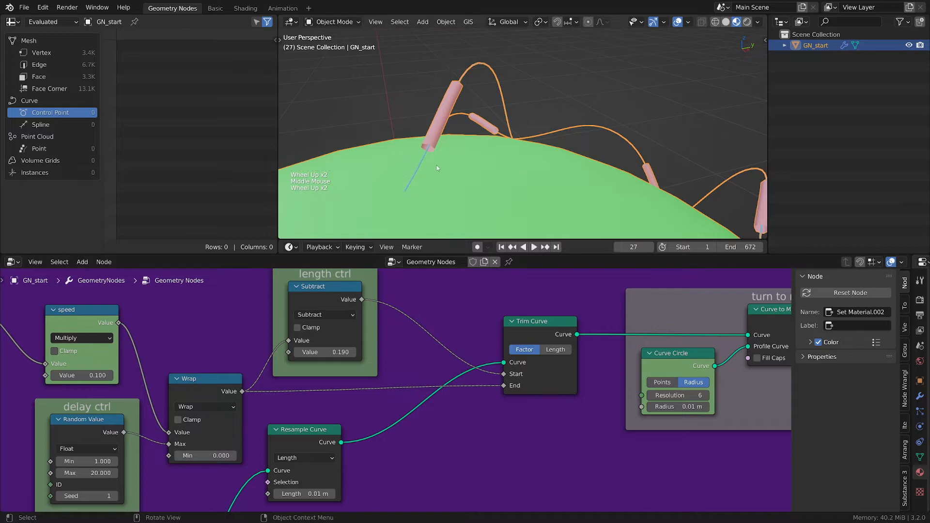
right_drag(437, 165, 457, 123)
mouse_move(531, 418)
middle_down()
mouse_move(417, 405)
mouse_move(520, 408)
middle_up()
middle_drag(268, 380, 481, 379)
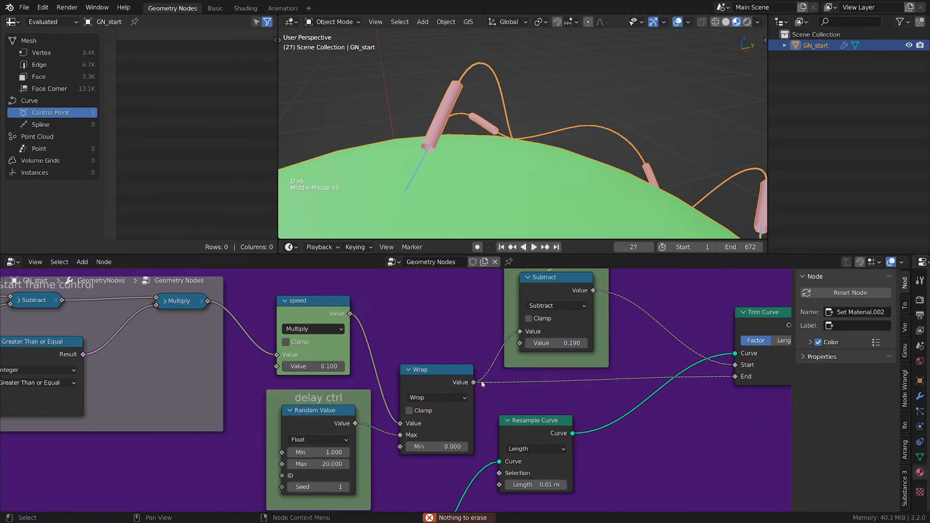
drag(428, 372, 424, 371)
middle_drag(546, 394, 429, 389)
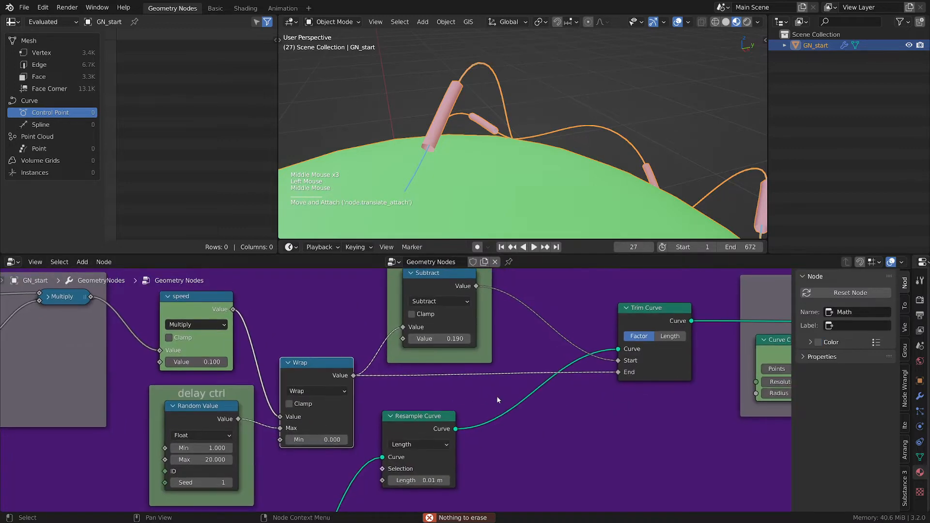
scroll(364, 402, up, 2)
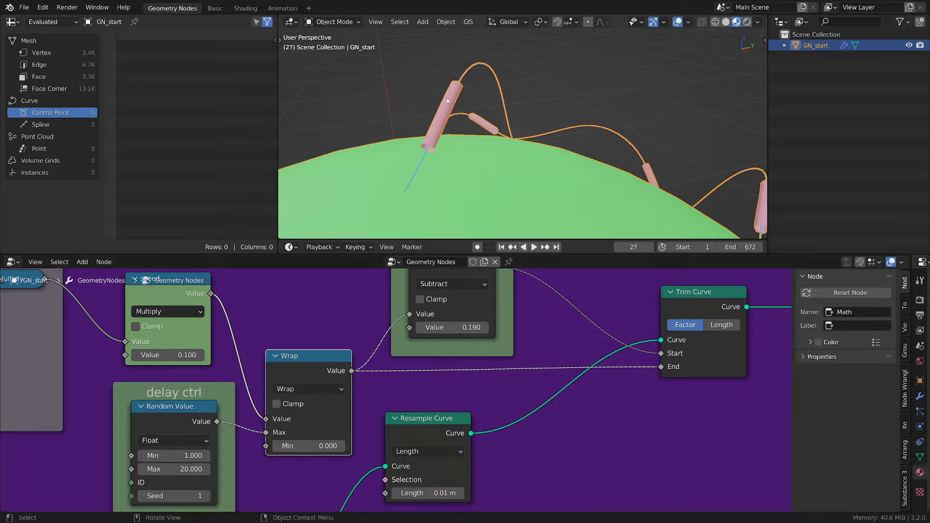
- Zoom in on a tracer's tip in the viewport and draw an annotation mark where it meets the sphere
middle_drag(411, 371, 345, 327)
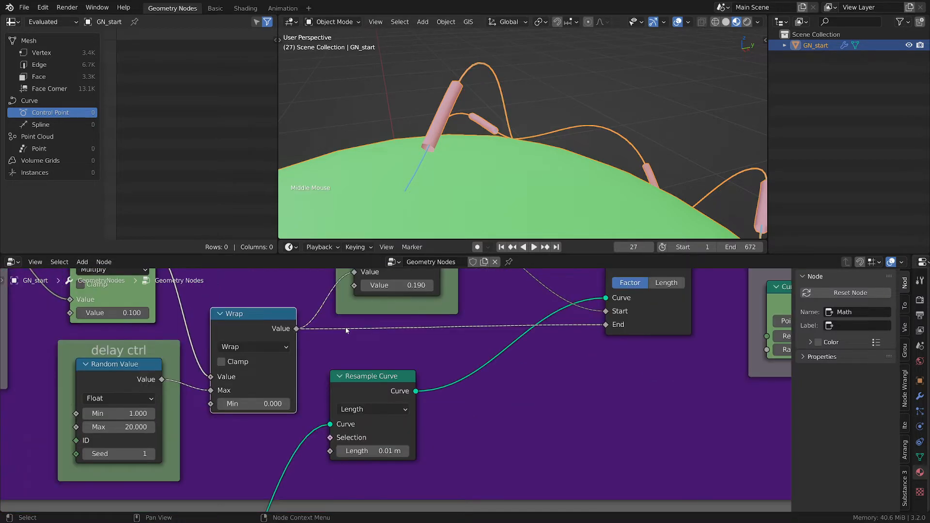
scroll(345, 327, down, 3)
middle_drag(444, 360, 391, 343)
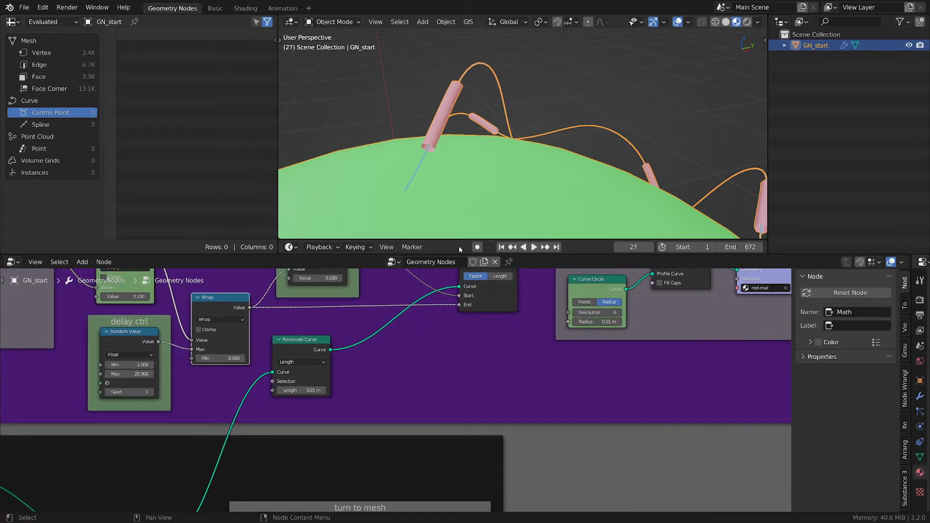
scroll(397, 192, up, 2)
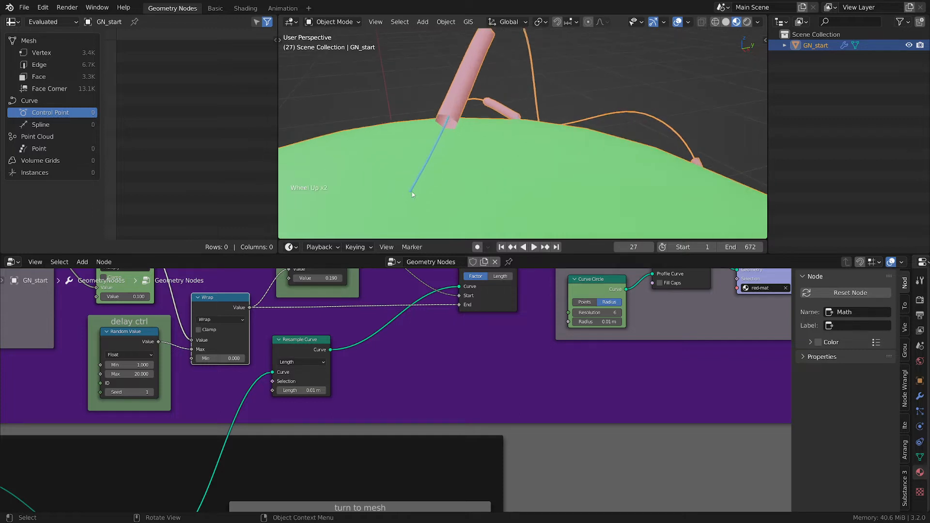
scroll(412, 194, up, 2)
key(d)
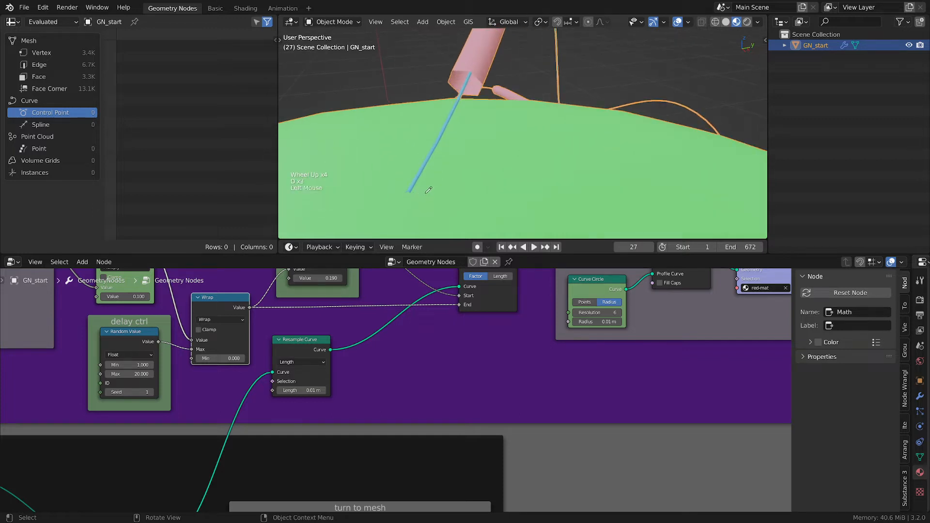
drag(425, 193, 428, 194)
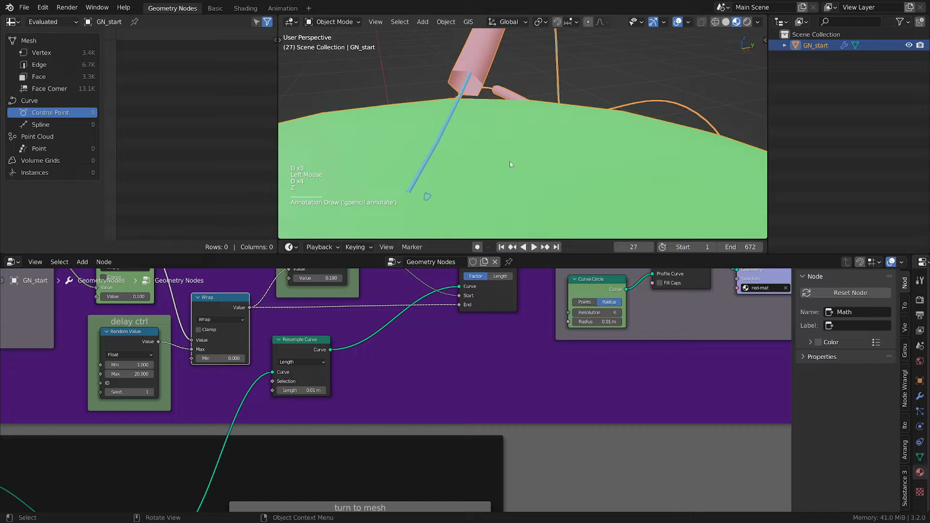
- Switch the viewport to wireframe and circle the tracer's point of impact with annotation strokes
key(z)
scroll(524, 164, down, 1)
scroll(500, 180, up, 2)
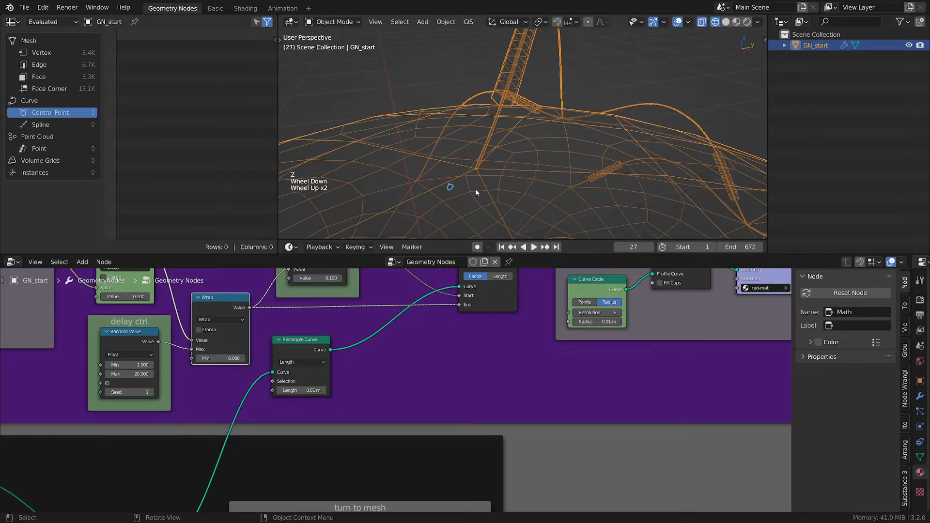
key(d)
right_drag(475, 187, 446, 187)
key(d)
drag(473, 189, 443, 199)
key(d)
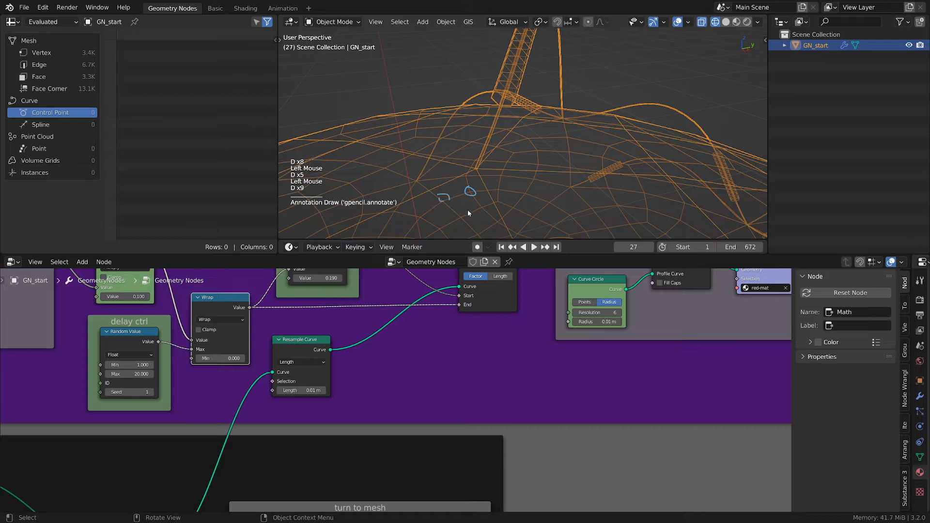
- Draw another annotation stroke at the impact point and toggle back to solid shading while zooming in
key(d)
click(479, 220)
mouse_move(475, 224)
right_down()
mouse_move(437, 206)
mouse_move(480, 184)
right_up()
key(z)
scroll(480, 184, up, 2)
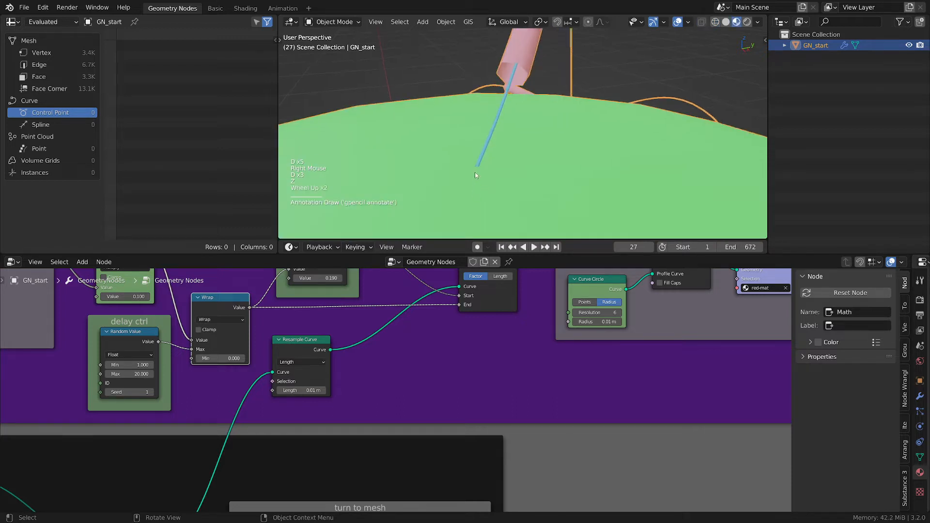
scroll(451, 161, up, 2)
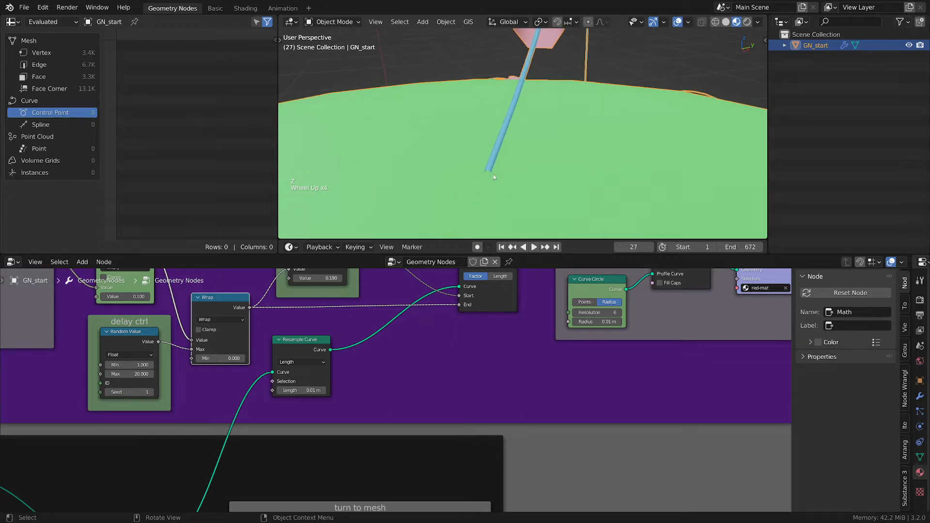
key(z)
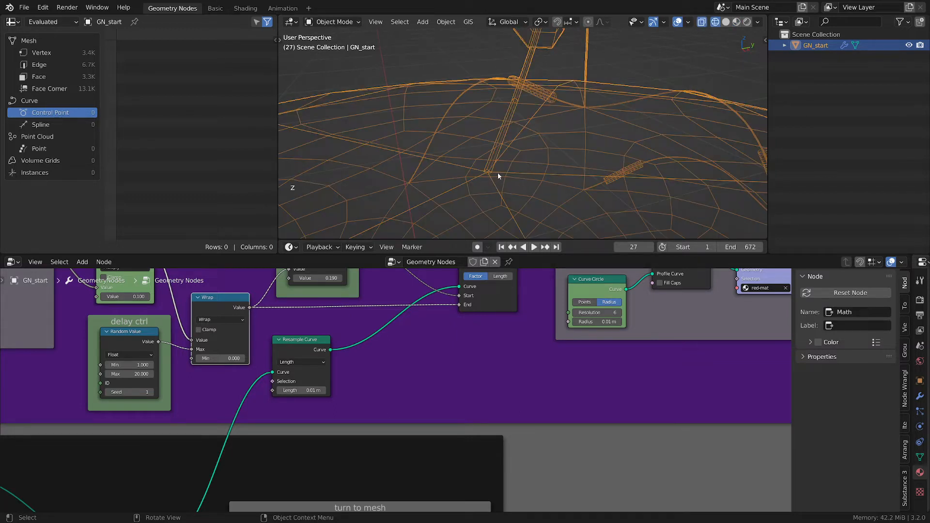
key(z)
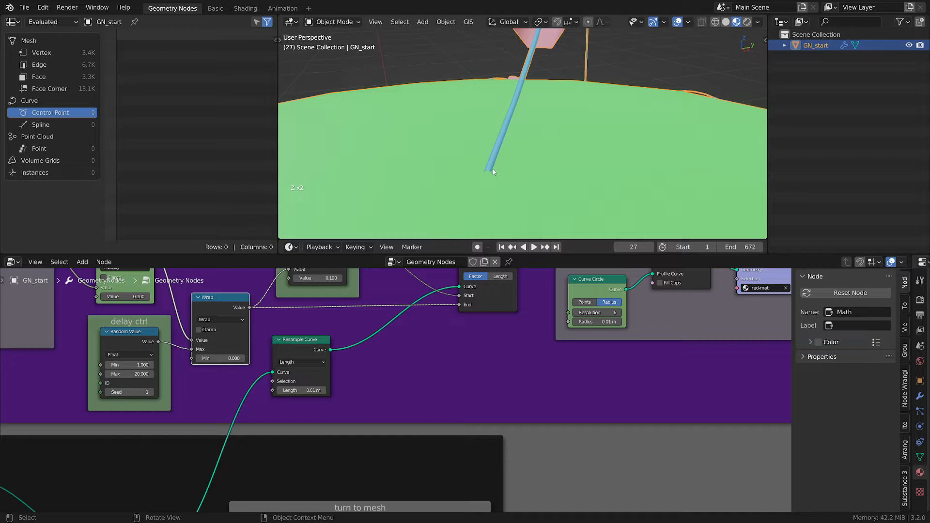
scroll(493, 169, down, 5)
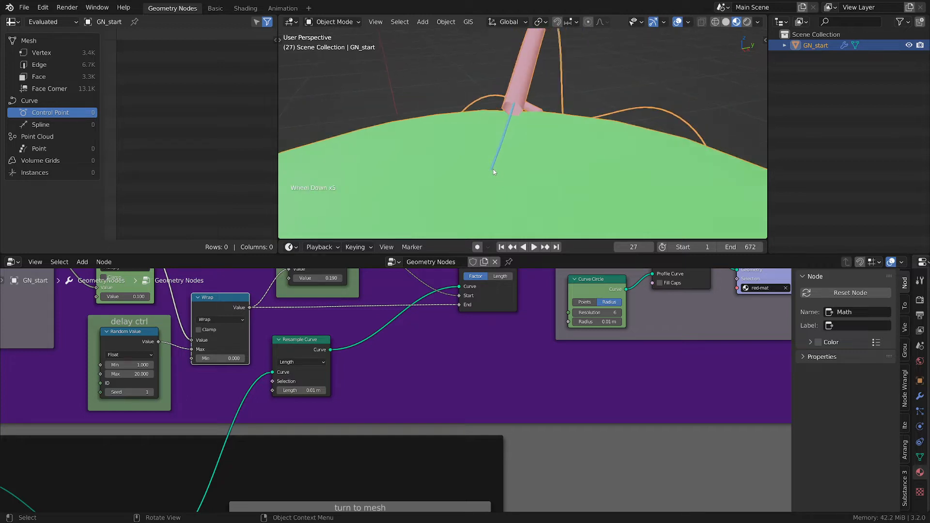
scroll(495, 167, up, 1)
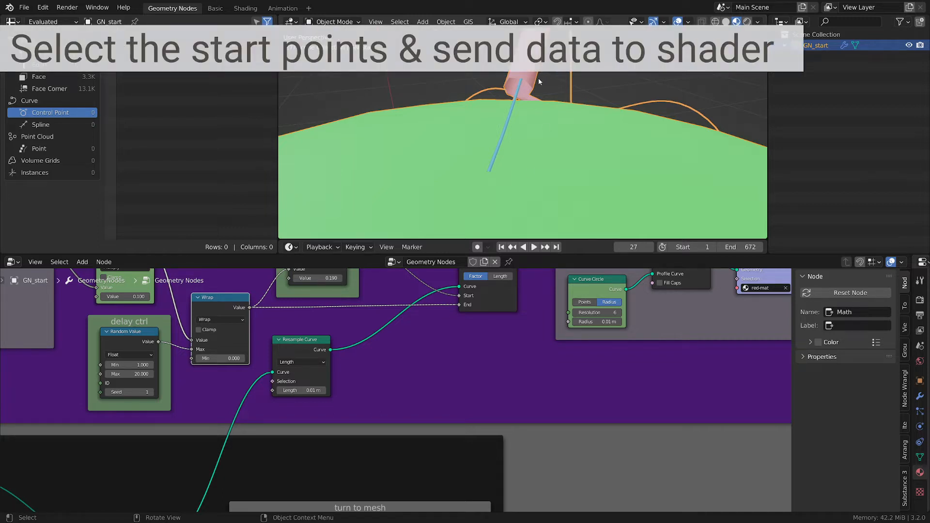
- Circle the tracer's impact point on the sphere with an annotation in solid view
scroll(515, 127, down, 2)
key(d)
mouse_move(517, 116)
mouse_down()
mouse_move(522, 137)
mouse_move(520, 120)
mouse_up()
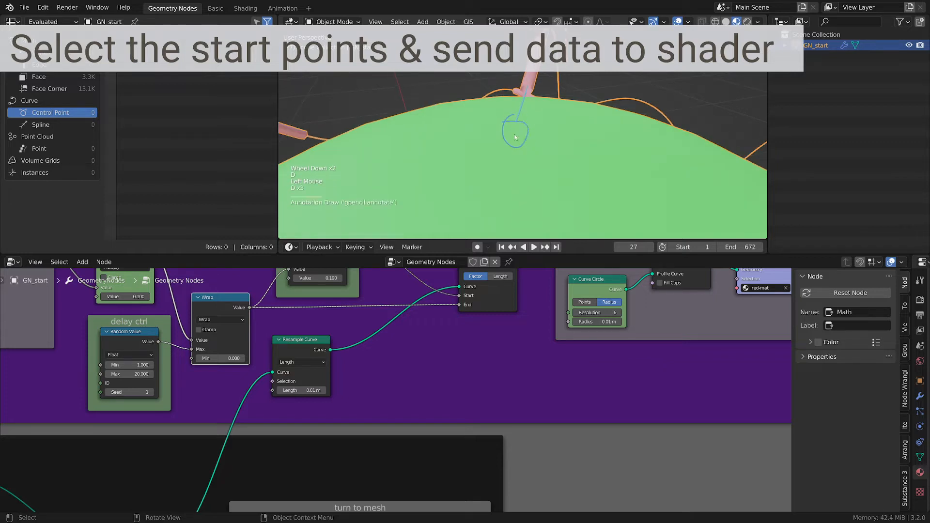
right_drag(515, 136, 517, 104)
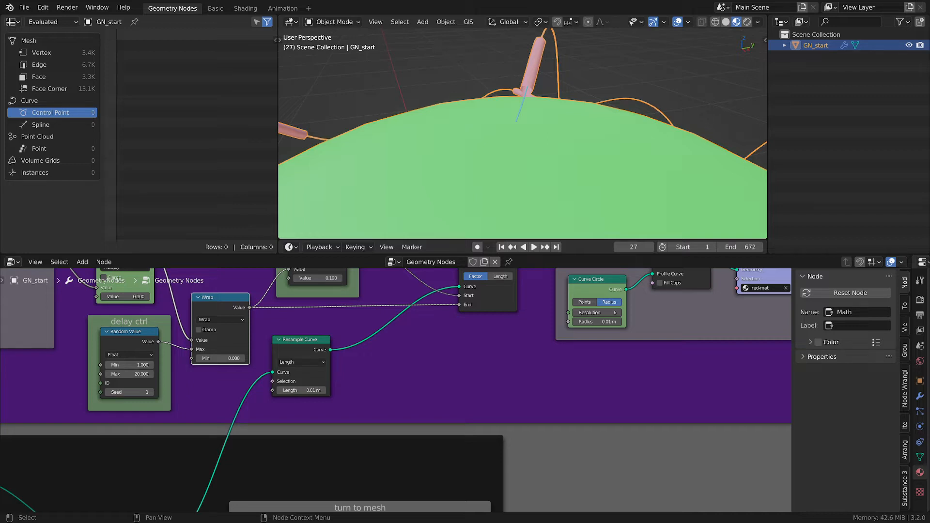
- Pan across the node tree to locate the green Set Material node near the group output
scroll(665, 392, down, 2)
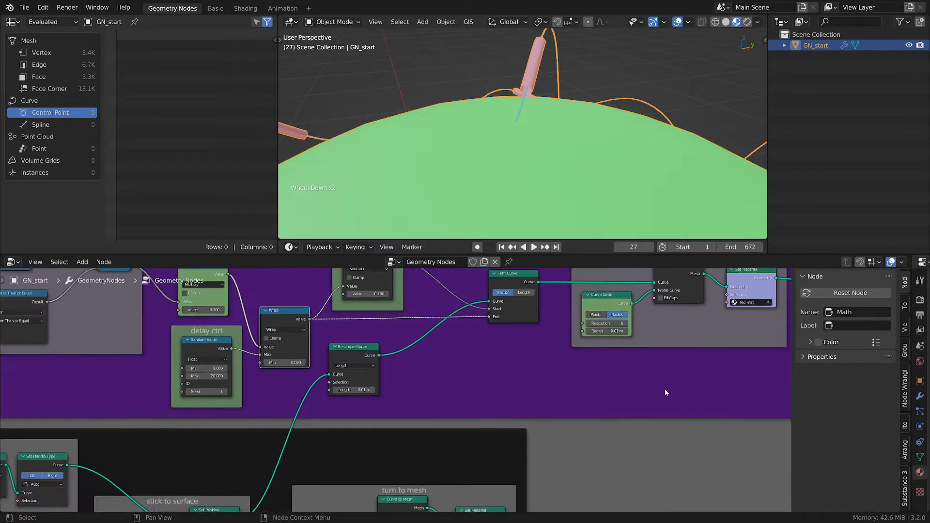
scroll(585, 110, down, 3)
middle_drag(562, 112, 611, 164)
scroll(629, 165, up, 1)
scroll(653, 165, up, 1)
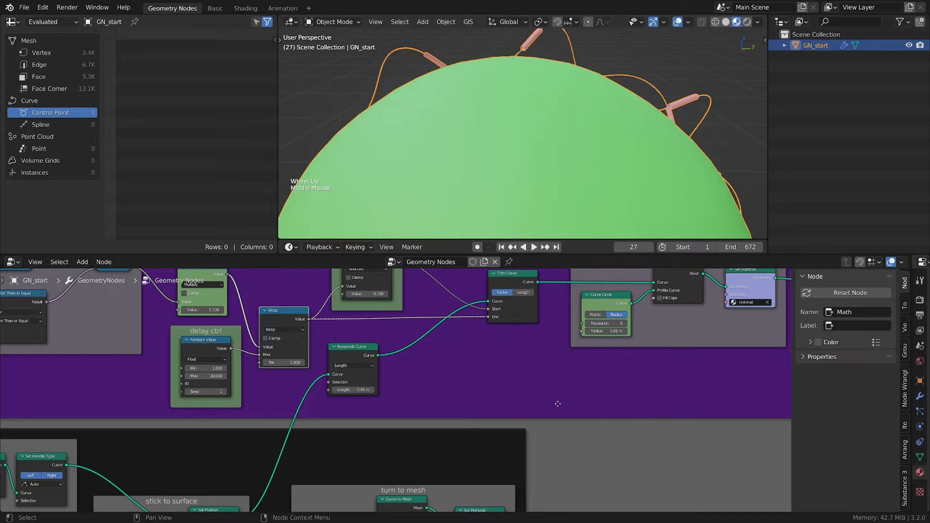
middle_drag(557, 403, 569, 430)
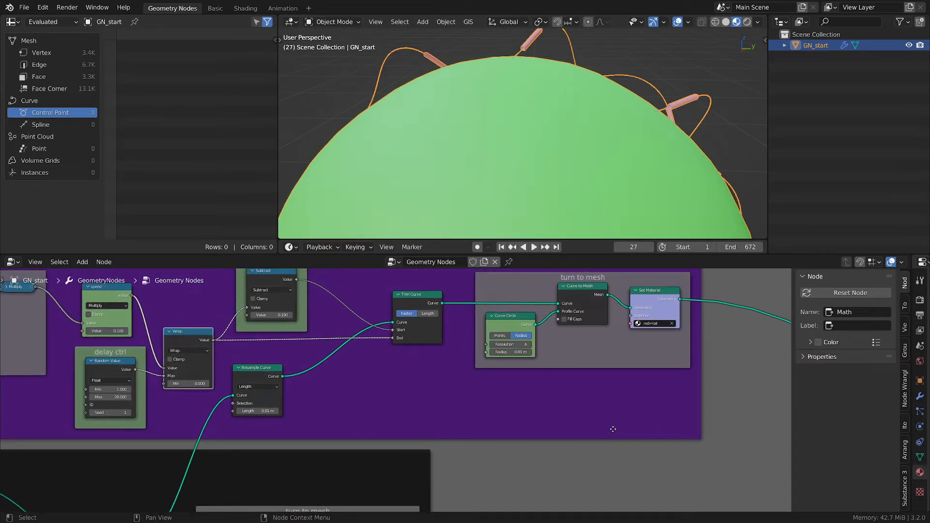
scroll(611, 433, down, 2)
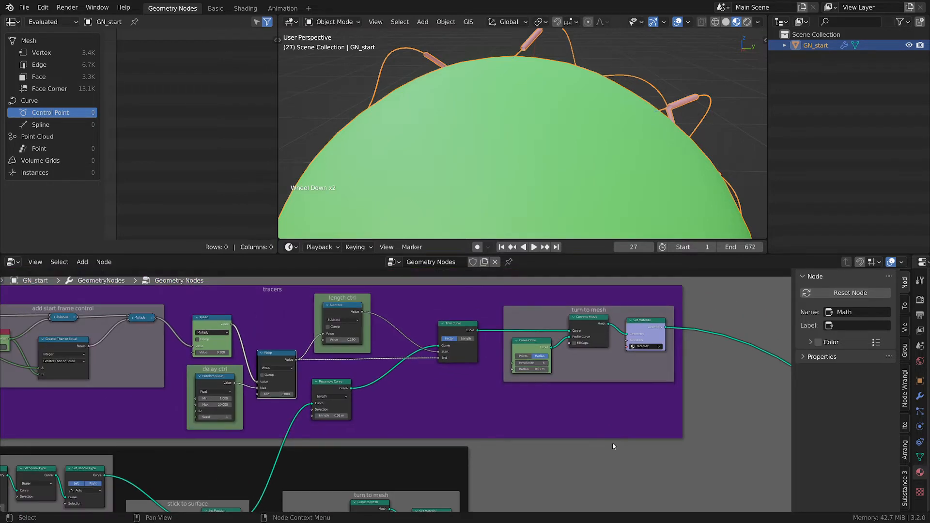
middle_drag(613, 440, 536, 415)
scroll(587, 434, down, 1)
middle_drag(587, 434, 513, 394)
scroll(513, 426, up, 2)
scroll(535, 375, down, 1)
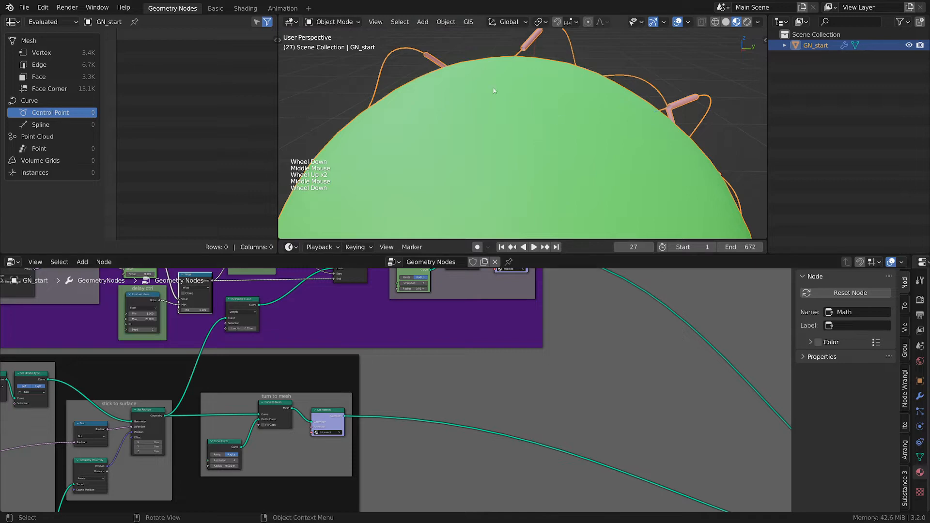
scroll(604, 411, down, 1)
middle_drag(608, 420, 557, 322)
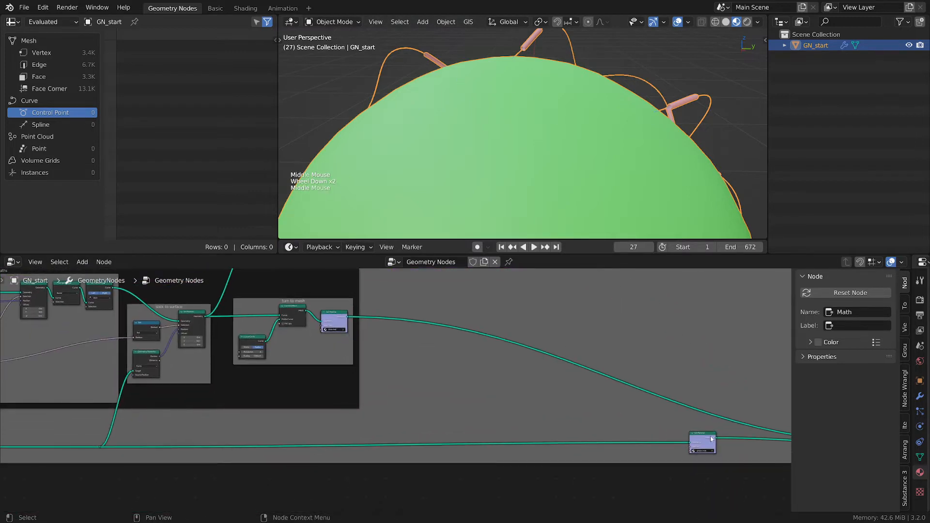
- Reposition the green Set Material node along its link to make room ahead of it
drag(706, 431, 627, 439)
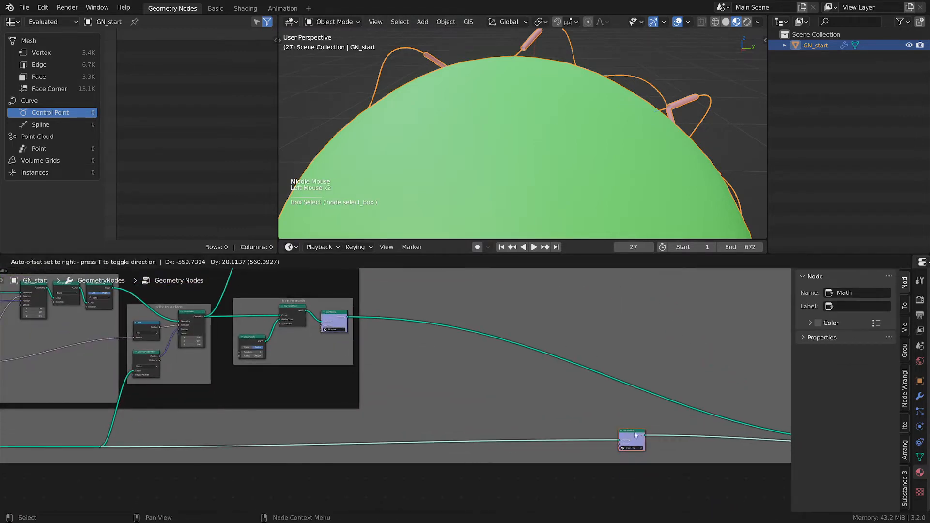
ctrl+alt+right_drag(685, 421, 694, 458)
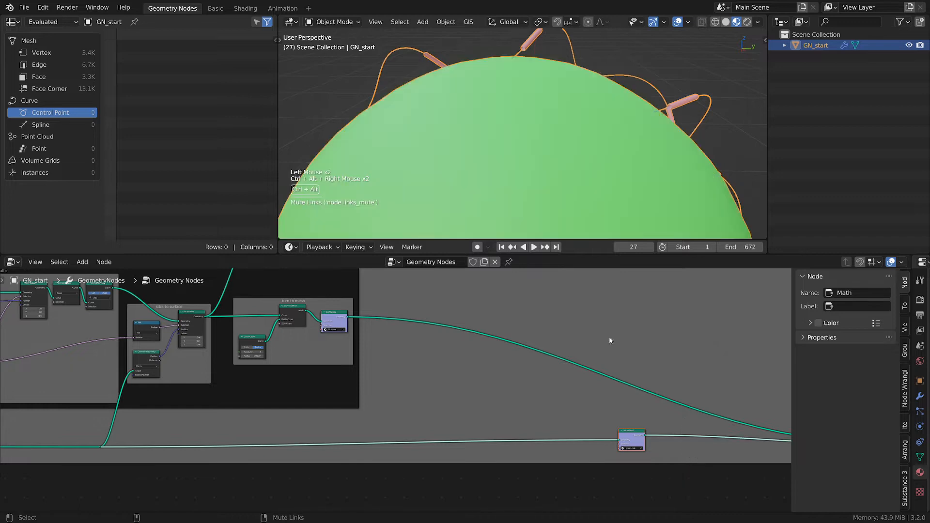
middle_drag(452, 373, 444, 384)
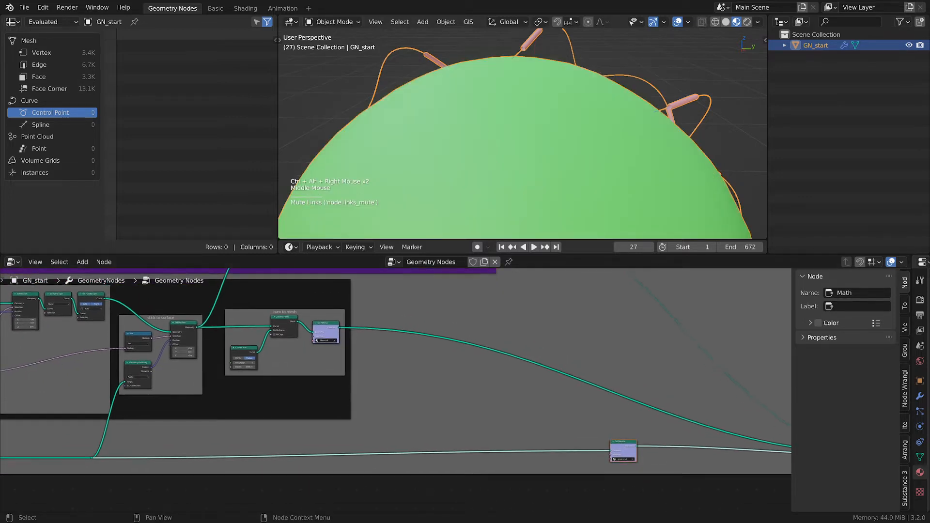
drag(630, 449, 748, 451)
middle_drag(434, 438, 415, 422)
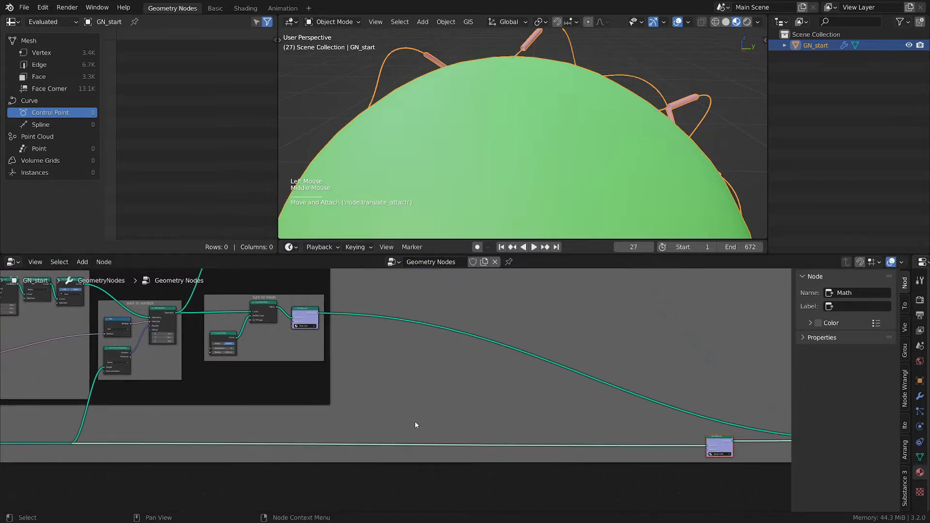
- Insert a Capture Attribute node onto the link before the green Set Material node and wrap it in a frame
key(shift+a)
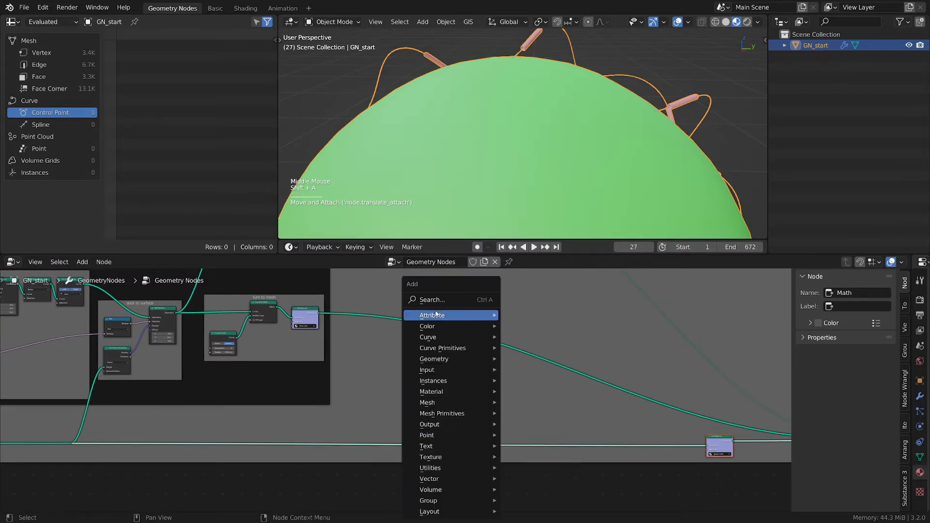
mouse_move(450, 315)
click(542, 326)
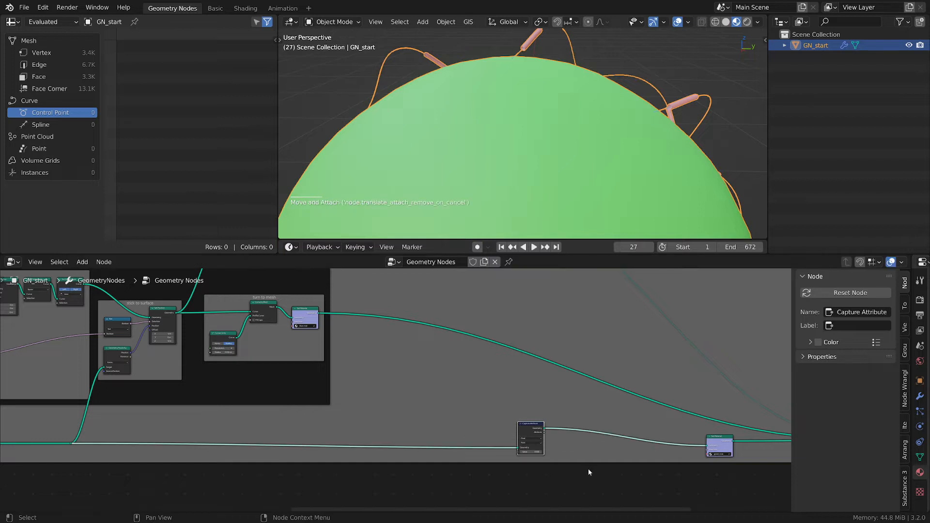
scroll(588, 467, up, 2)
key(ctrl+h)
key(ctrl+h)
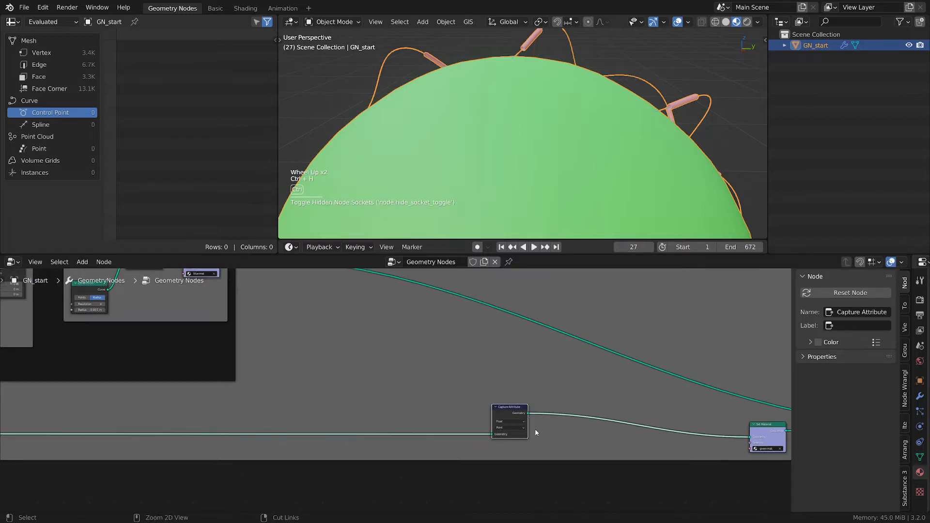
key(ctrl+j)
- Color the new frame around the Capture Attribute node with the 9 material colour preset
scroll(535, 432, up, 2)
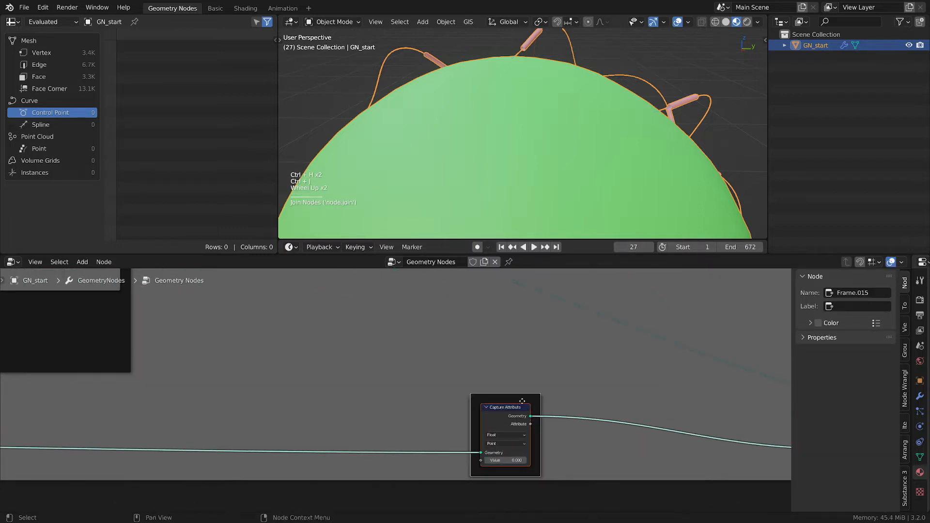
click(523, 407)
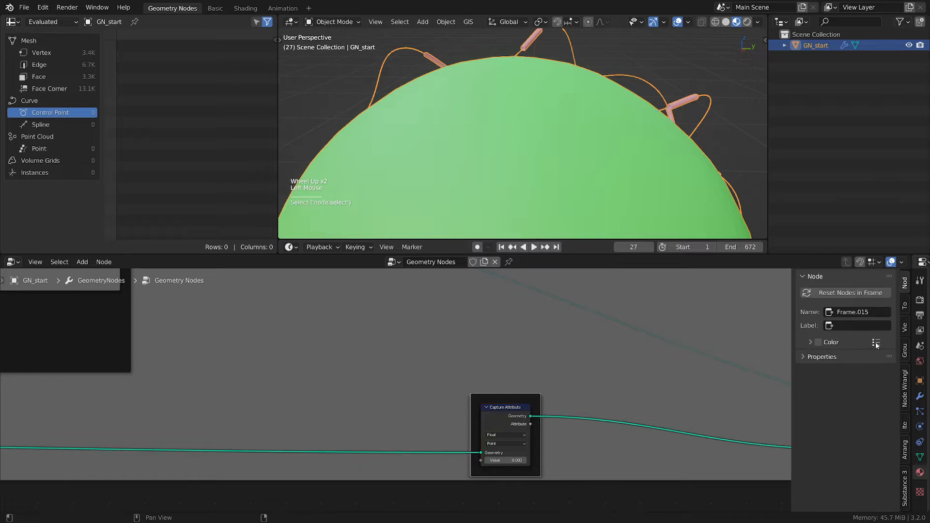
click(876, 342)
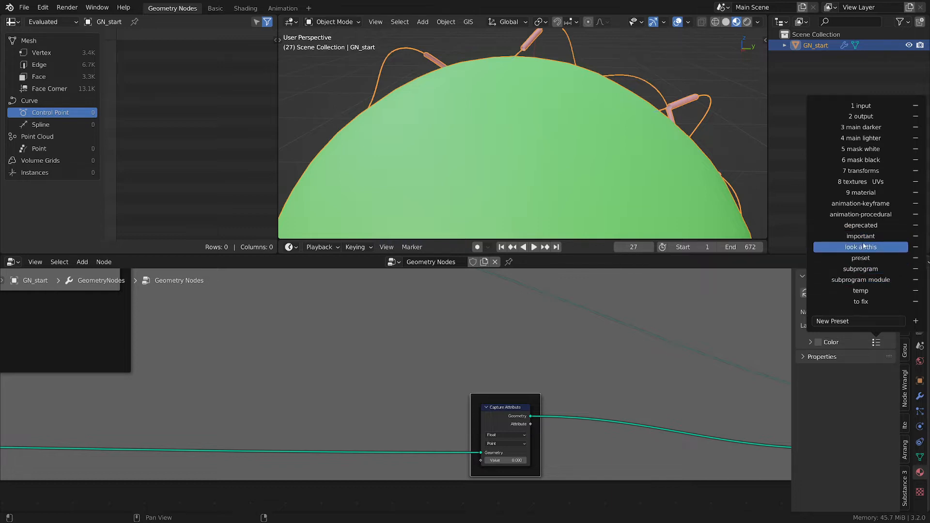
click(866, 192)
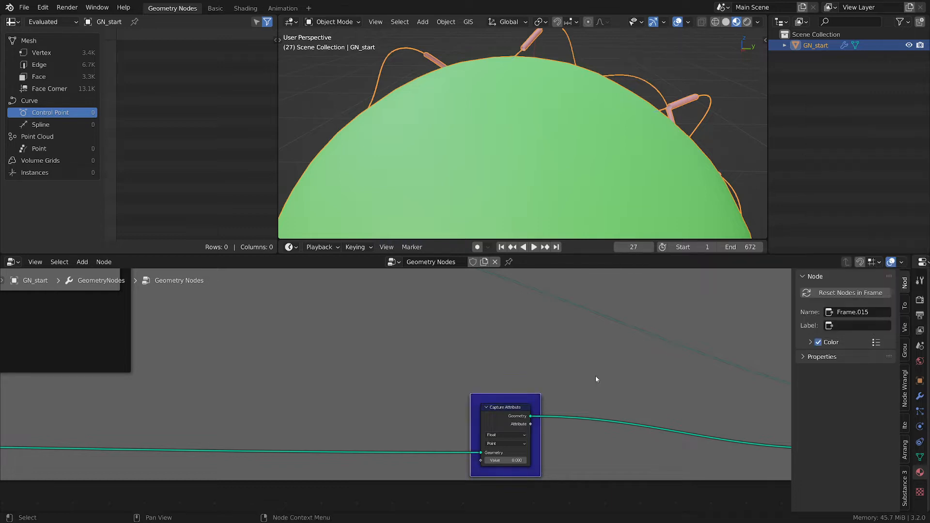
- Navigate to the generate flight paths frame and select its Random Value node
scroll(596, 378, up, 2)
scroll(599, 380, down, 3)
scroll(599, 378, down, 2)
middle_drag(495, 352, 539, 374)
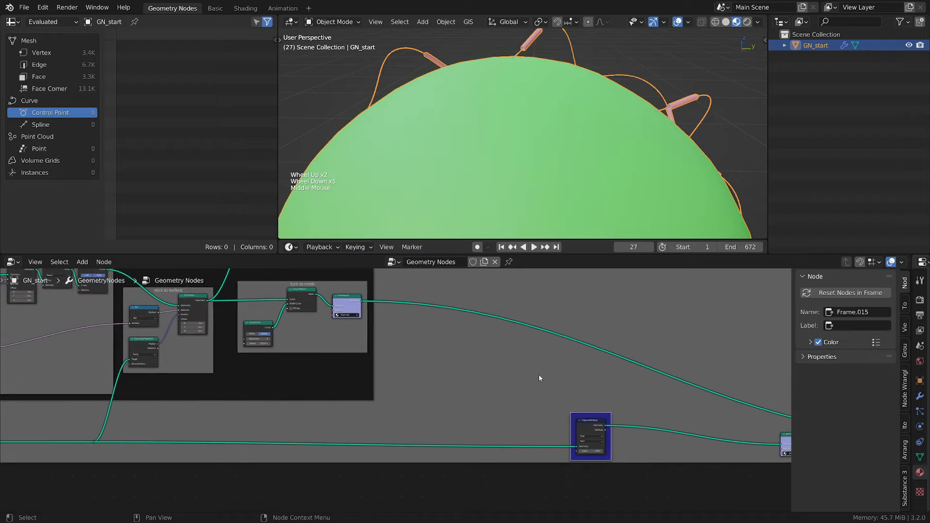
scroll(527, 378, up, 2)
scroll(506, 382, down, 2)
middle_drag(411, 376, 598, 396)
scroll(598, 396, down, 1)
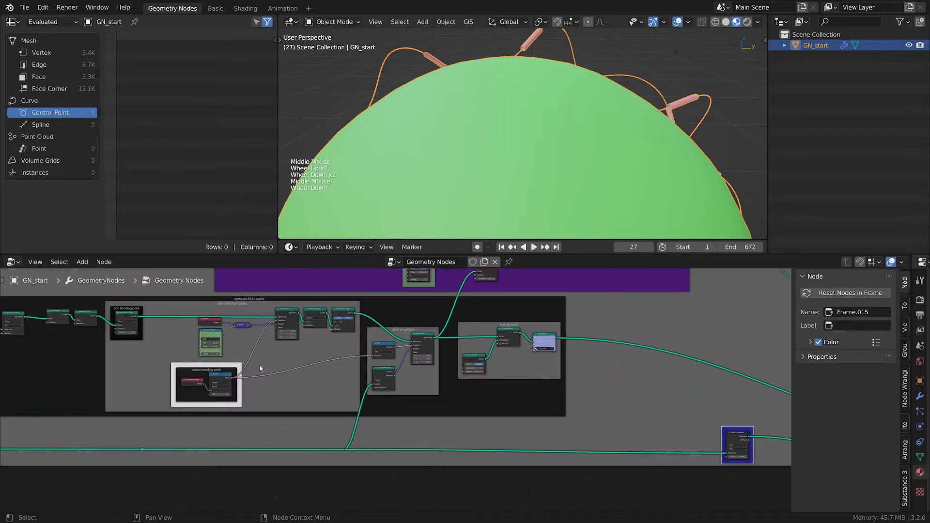
click(221, 336)
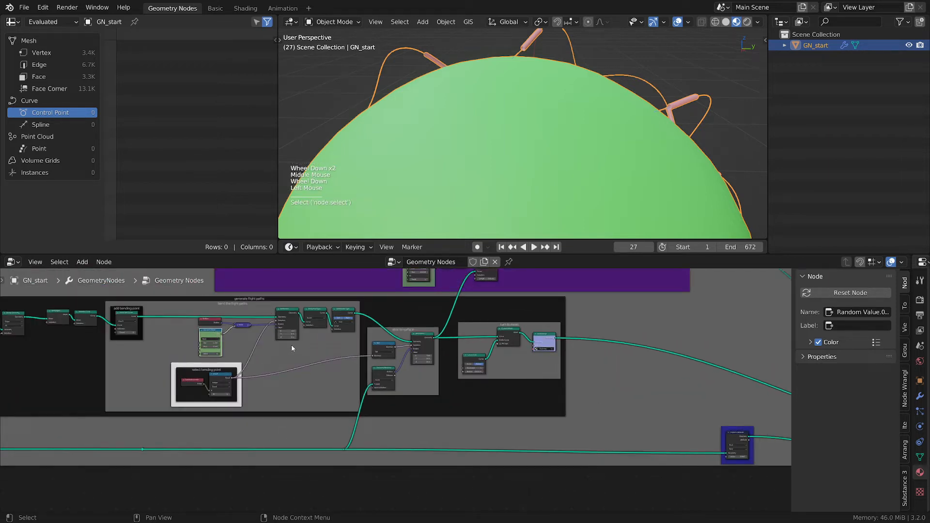
- Look over the node tree to locate the Capture Attribute node beneath the frames
middle_drag(305, 327, 261, 349)
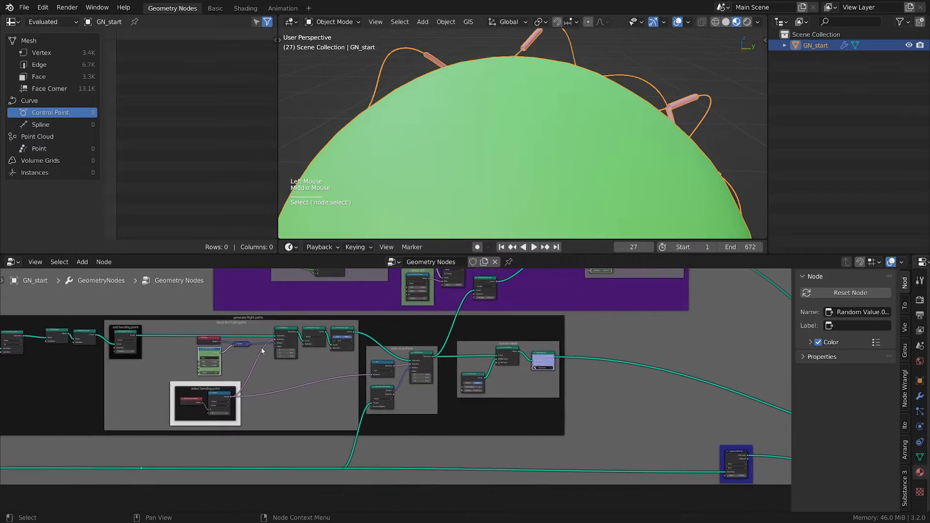
scroll(548, 361, up, 6)
scroll(548, 361, up, 1)
click(547, 361)
scroll(548, 360, down, 9)
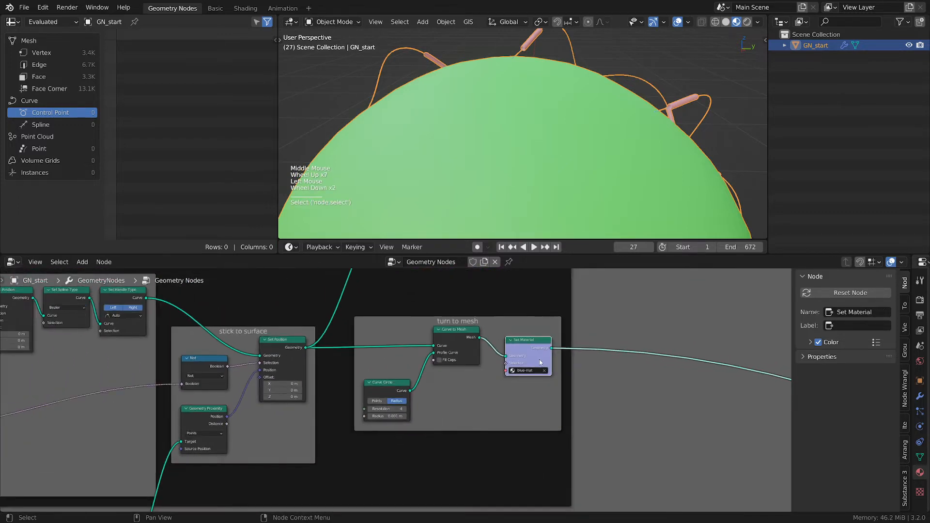
scroll(548, 359, down, 1)
middle_drag(547, 359, 436, 379)
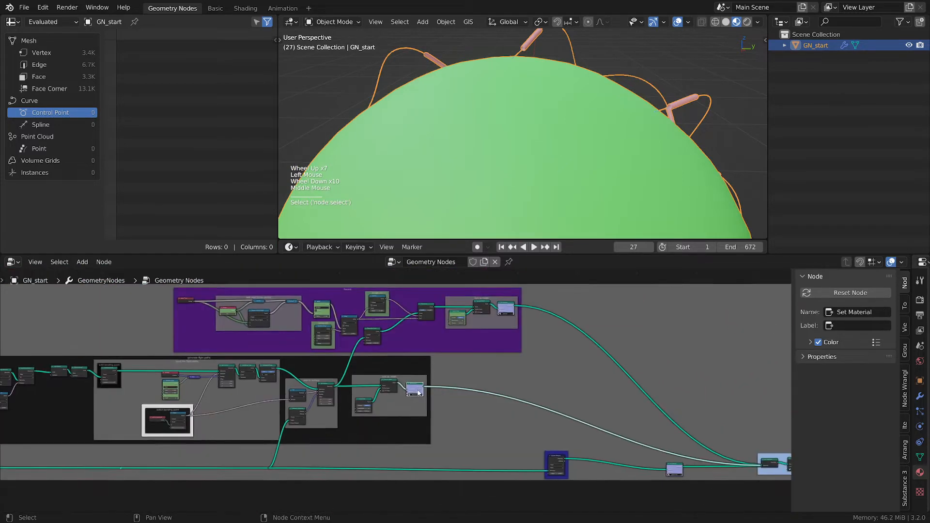
scroll(573, 428, up, 2)
middle_drag(573, 428, 657, 521)
scroll(336, 289, down, 1)
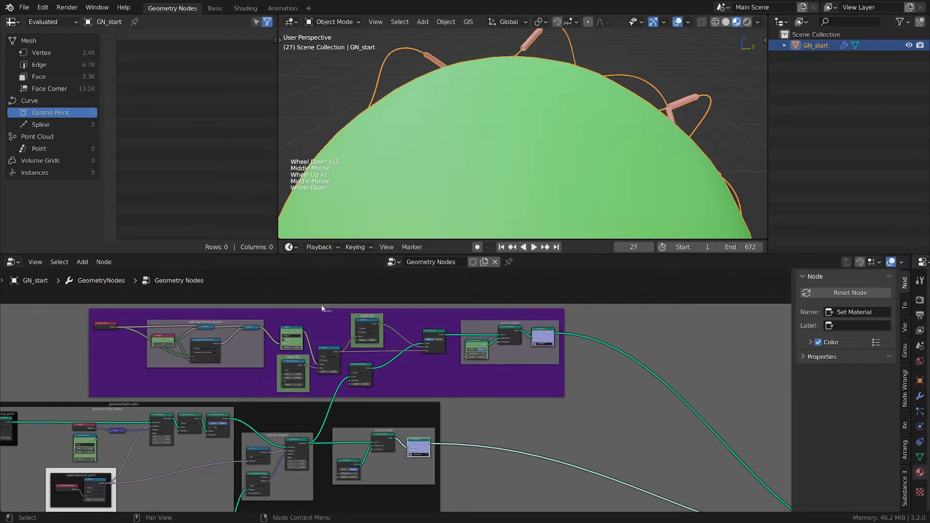
click(325, 310)
middle_drag(658, 449, 536, 416)
scroll(536, 417, up, 4)
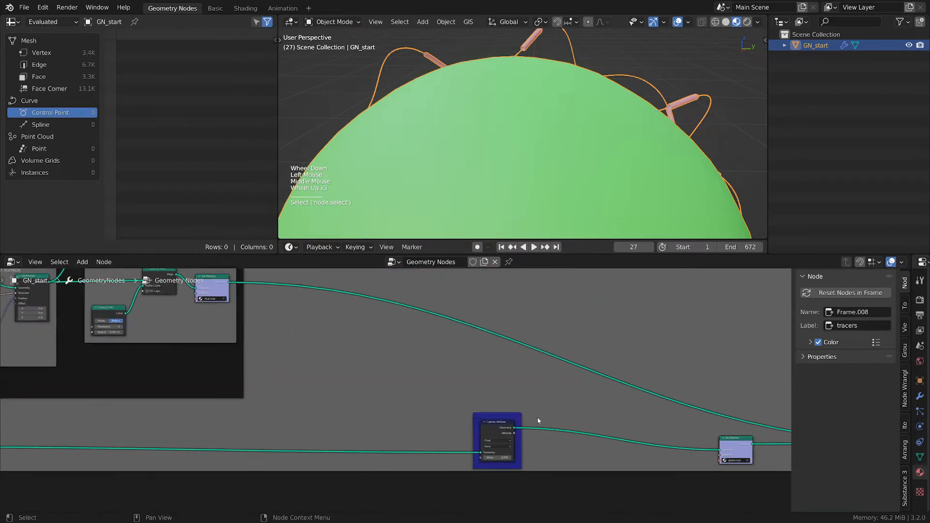
scroll(538, 401, down, 5)
scroll(544, 394, down, 3)
scroll(544, 395, up, 8)
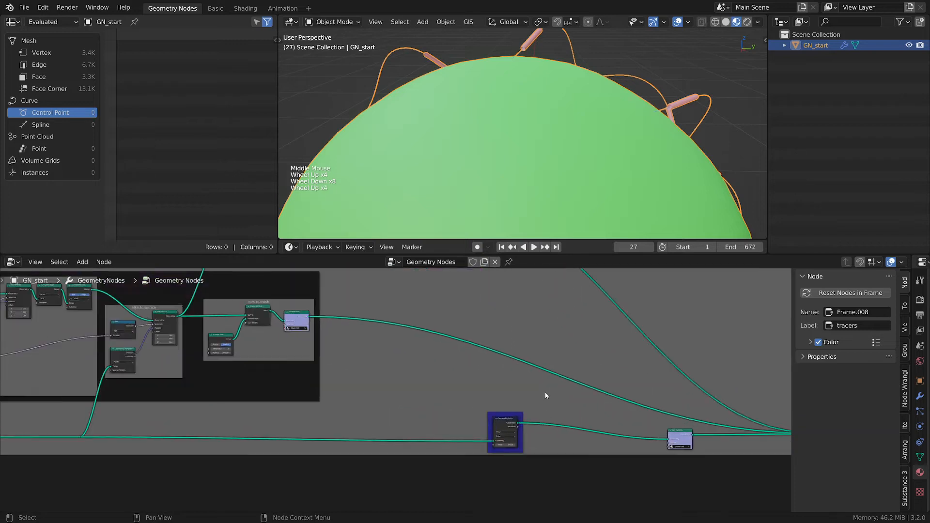
- Move the frame holding the Capture Attribute node slightly to the right
drag(498, 448, 534, 445)
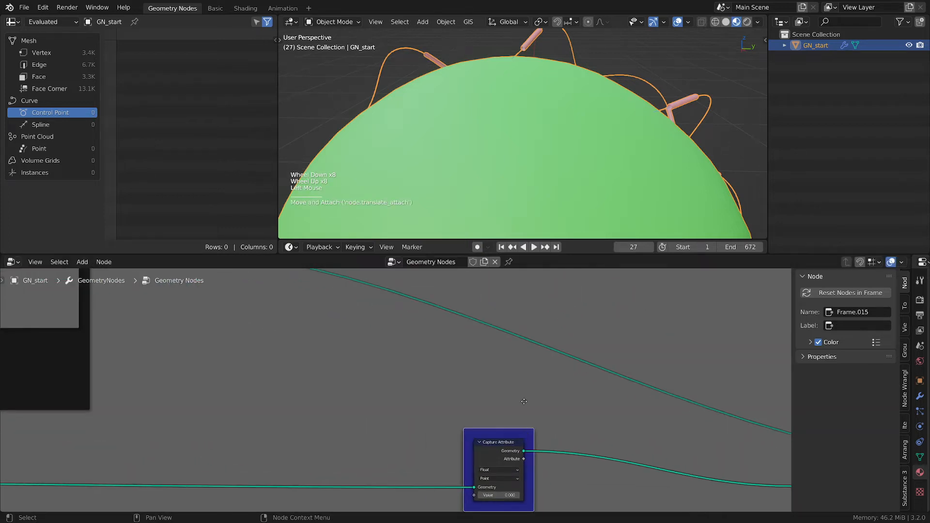
middle_drag(376, 101, 407, 105)
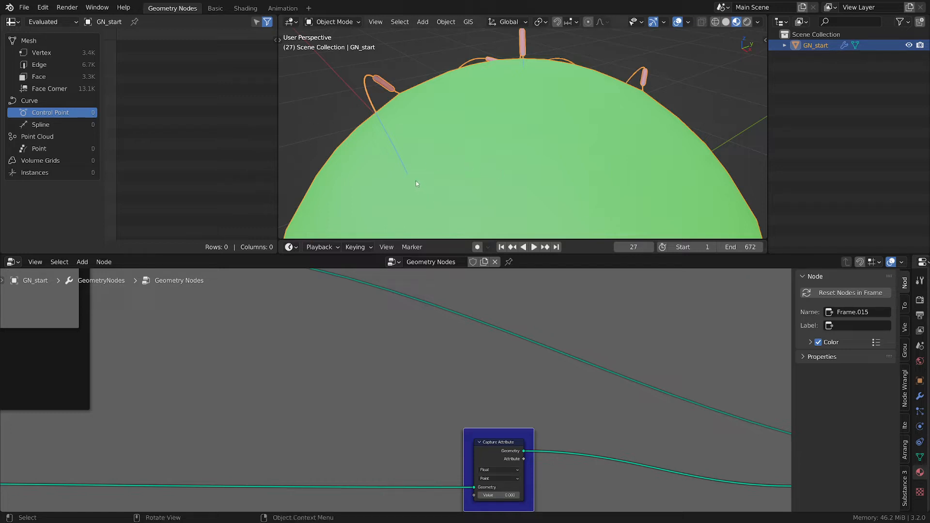
drag(419, 173, 414, 179)
right_drag(409, 177, 423, 165)
- Shift the turn to mesh frame slightly to the right
scroll(466, 355, down, 3)
middle_drag(339, 351, 528, 413)
scroll(440, 373, down, 2)
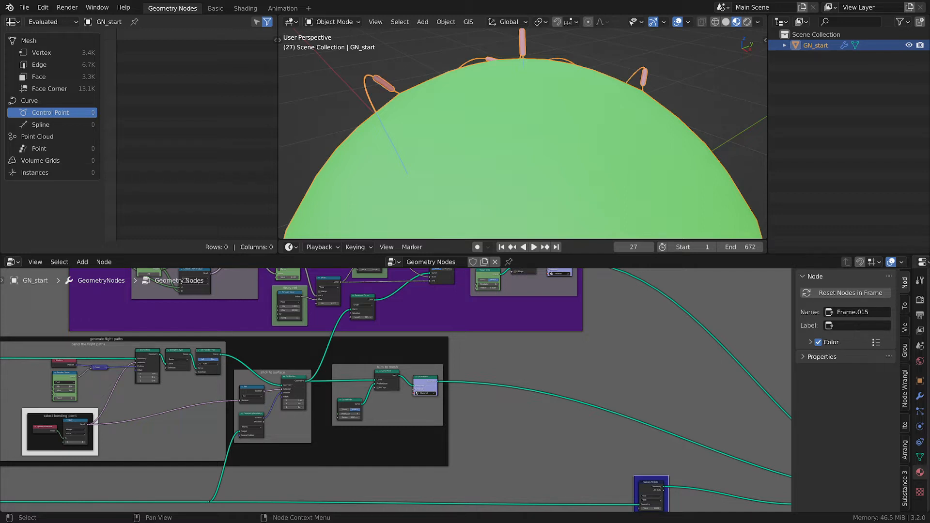
scroll(354, 430, up, 4)
middle_drag(521, 415, 472, 393)
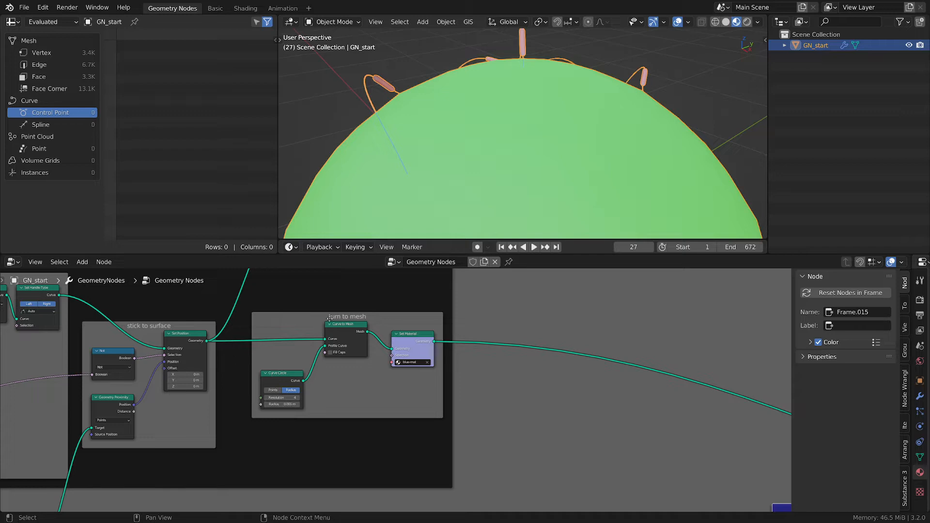
drag(329, 318, 342, 319)
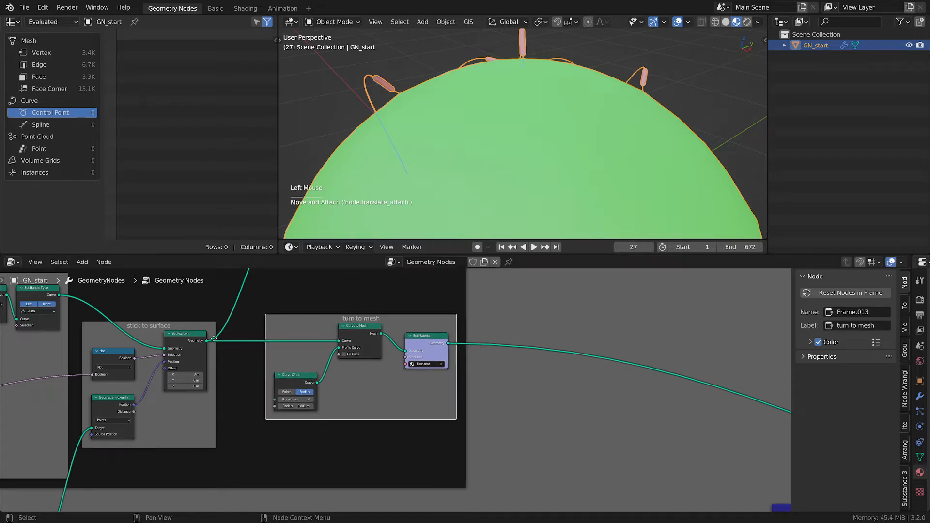
- Add a Geometry Proximity node just ahead of the Capture Attribute node
mouse_move(207, 342)
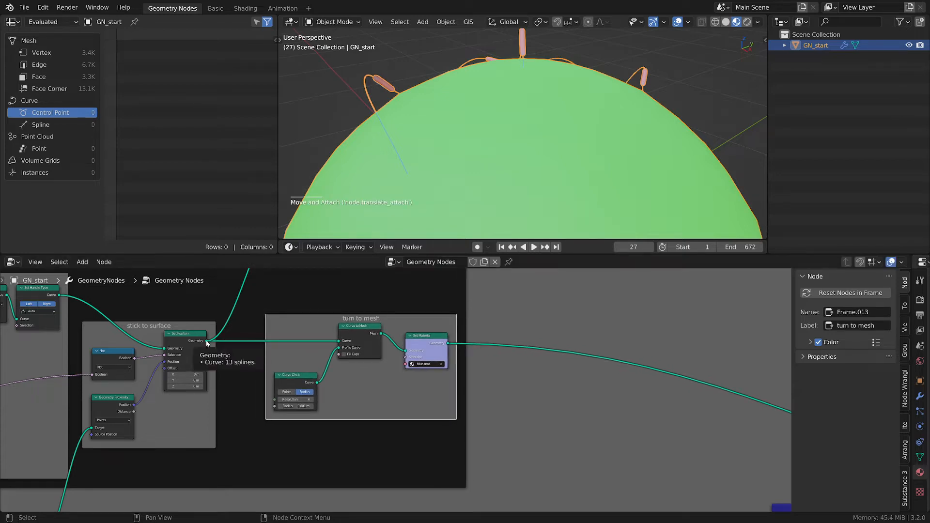
scroll(208, 343, down, 2)
middle_drag(426, 386, 302, 319)
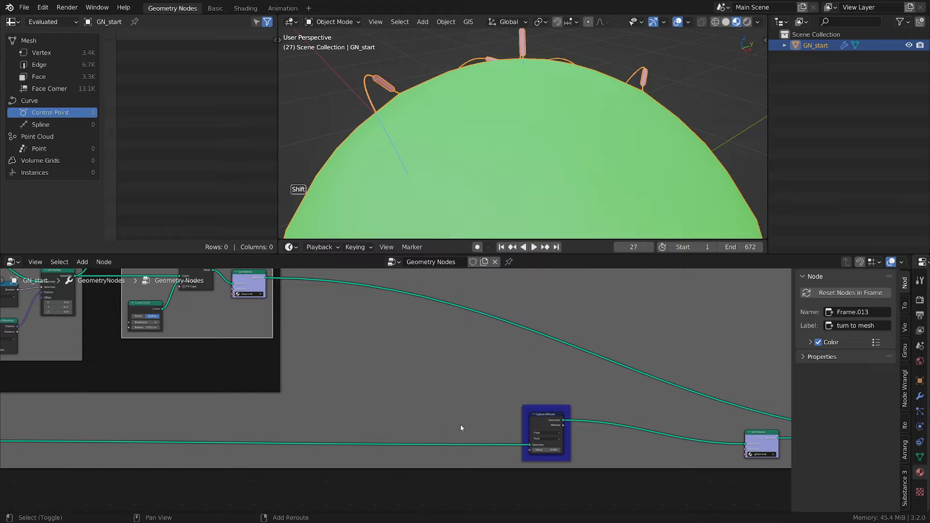
key(shift+a)
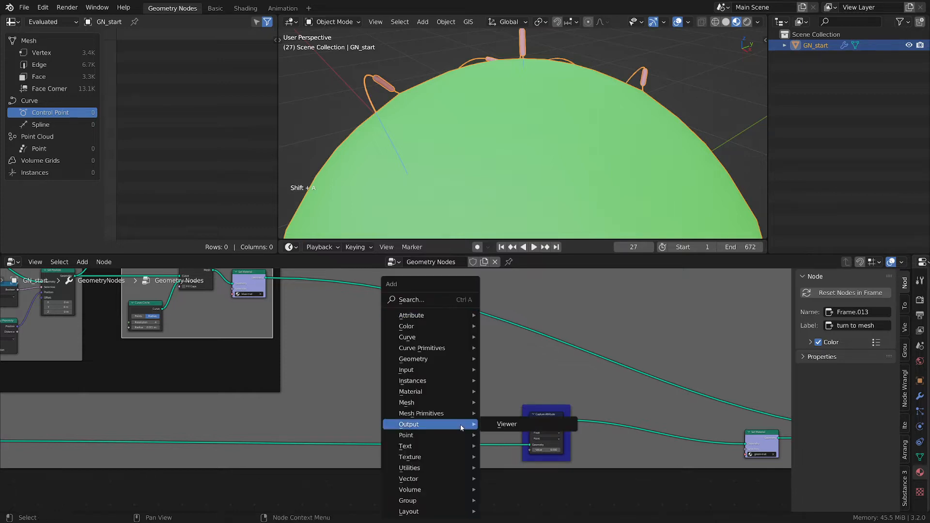
mouse_move(422, 360)
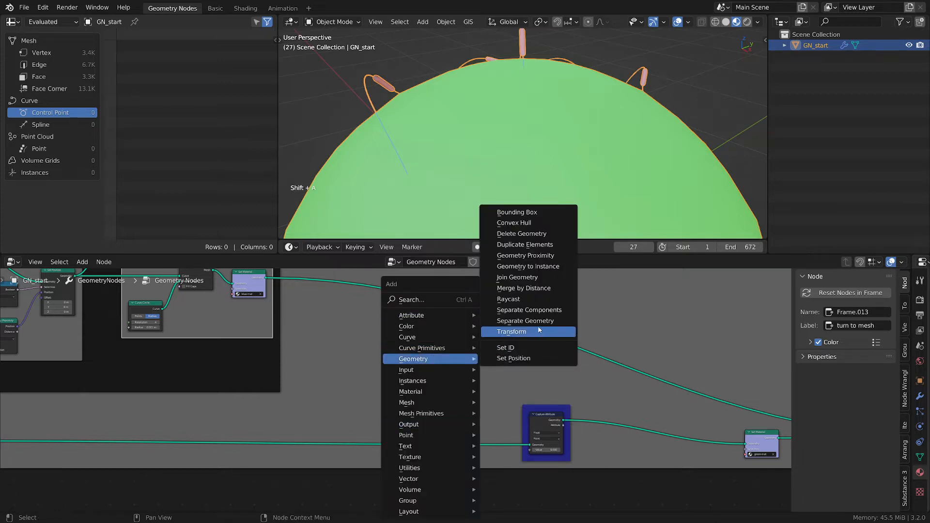
click(548, 259)
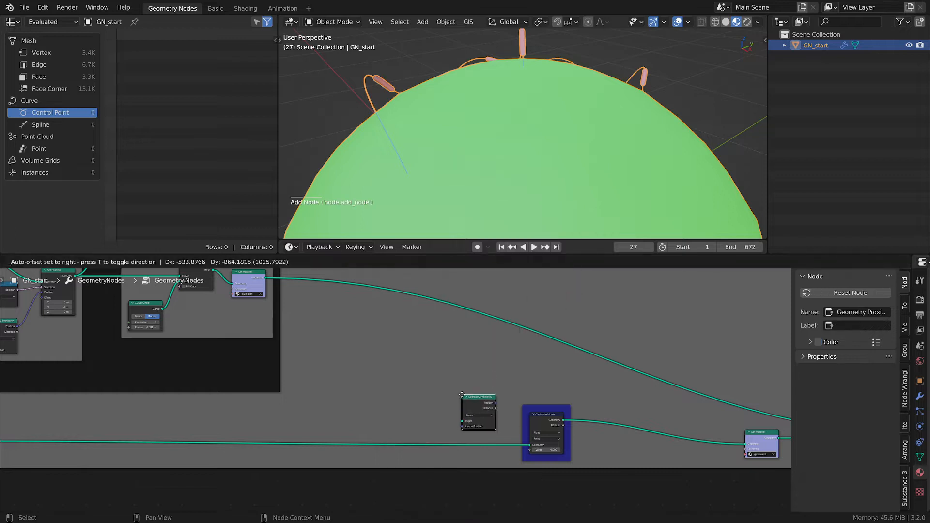
click(478, 409)
middle_drag(145, 327, 182, 341)
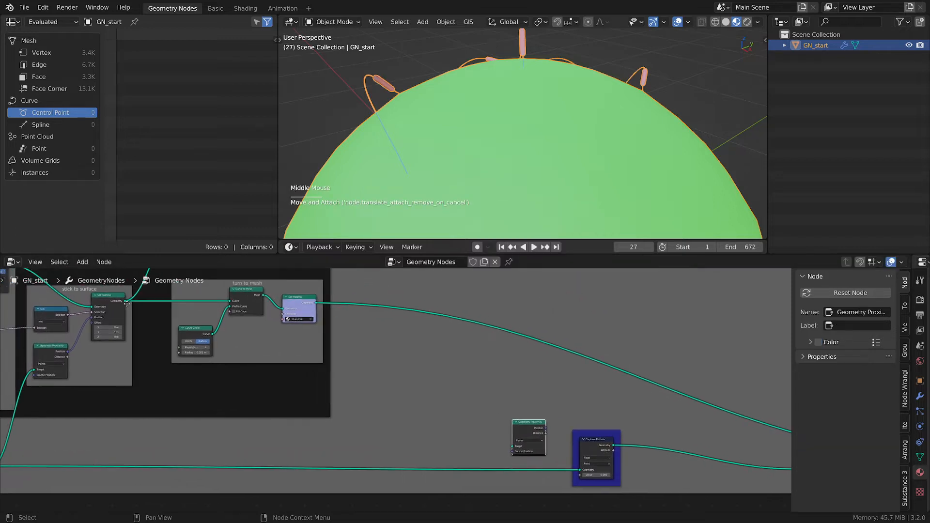
- Connect the Set Position geometry output to the Geometry Proximity Target input and reposition the node
drag(127, 301, 513, 445)
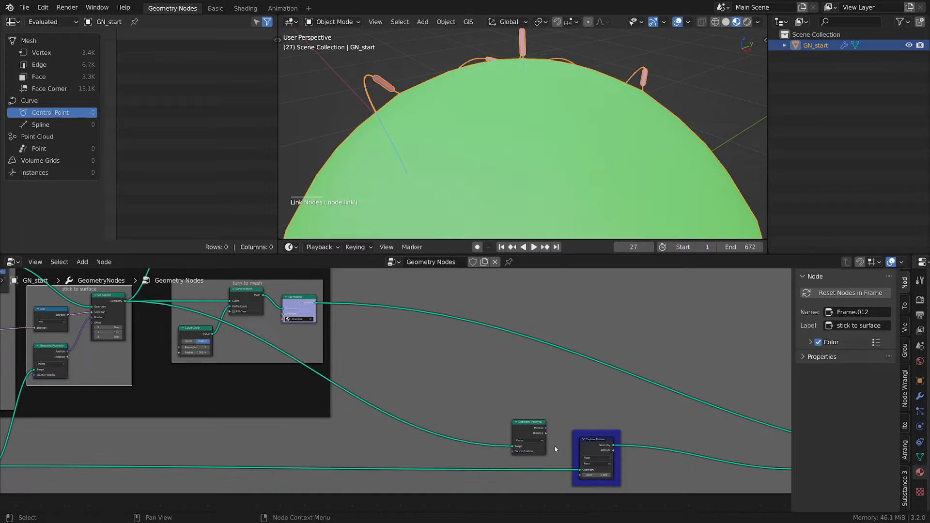
scroll(554, 445, up, 2)
middle_drag(554, 446, 448, 359)
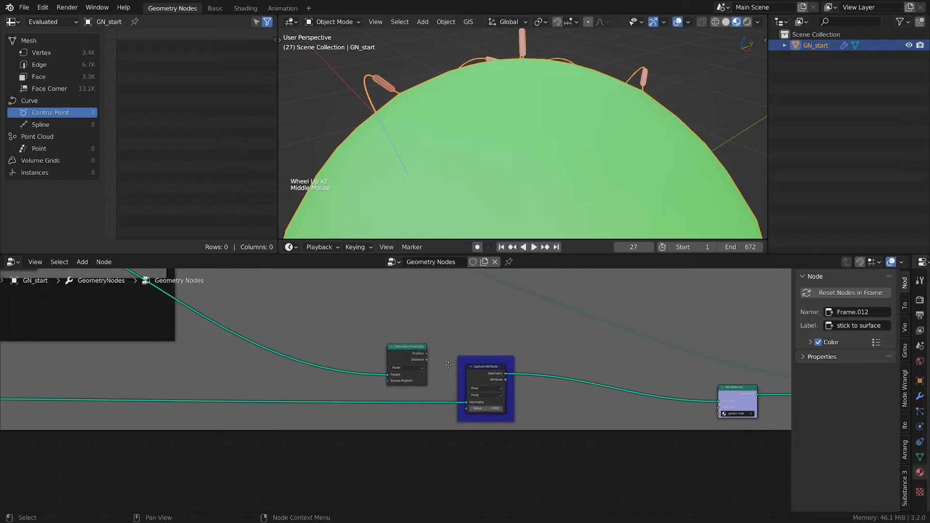
scroll(448, 359, up, 2)
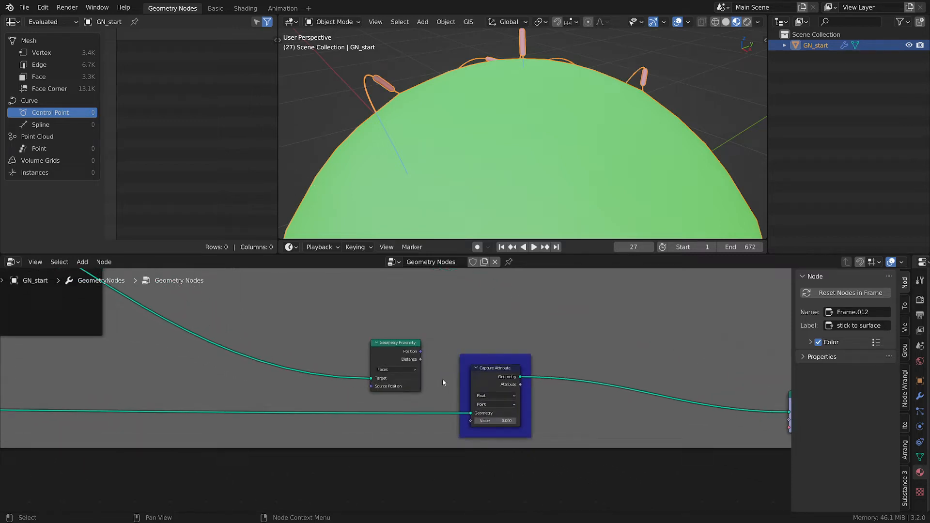
scroll(472, 404, up, 3)
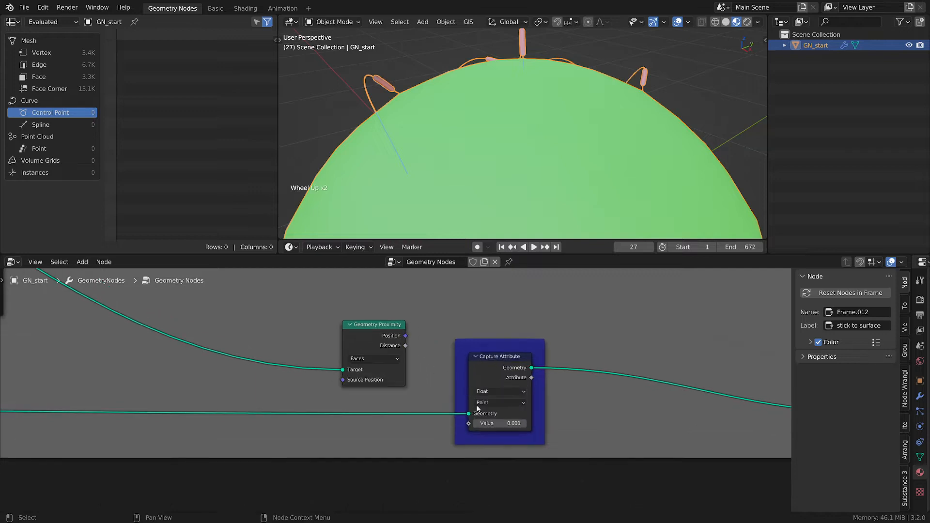
drag(375, 336, 381, 353)
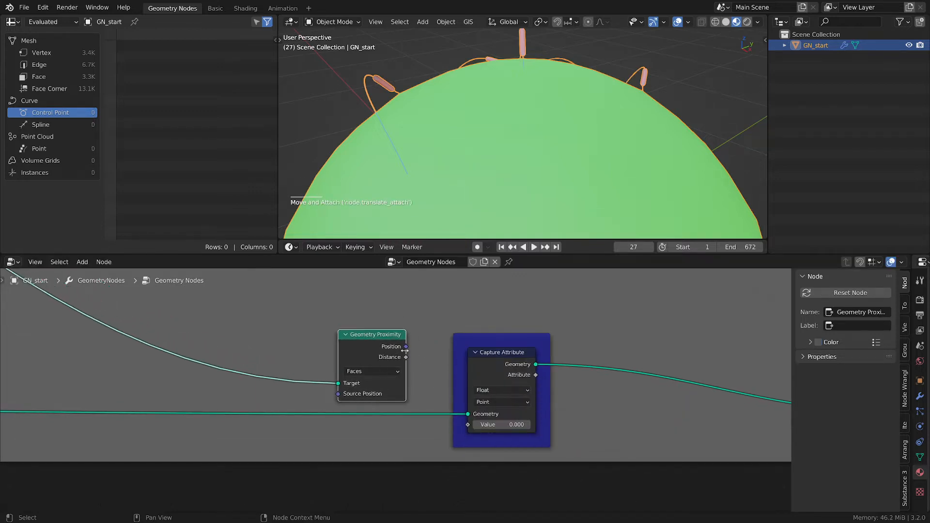
- Link the Geometry Proximity Distance to the Capture Attribute Value and set its target mode to Points
drag(406, 357, 468, 424)
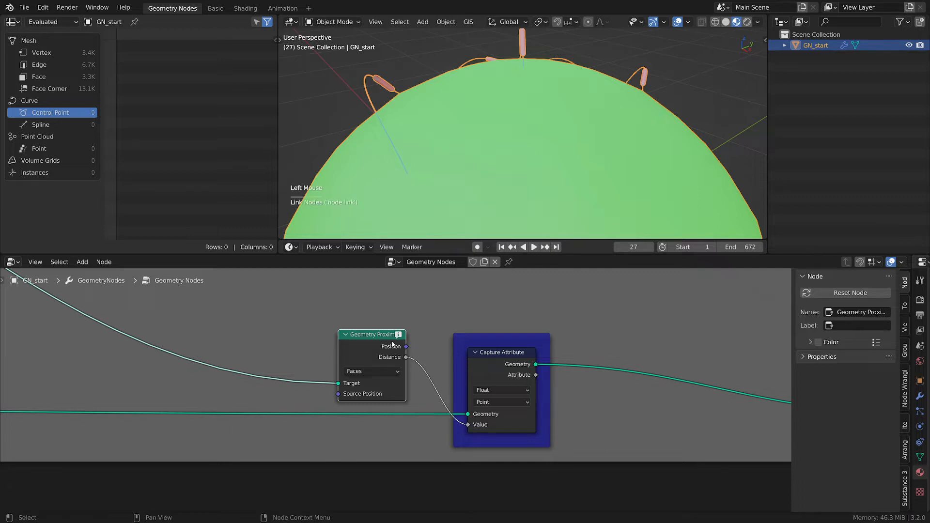
mouse_move(401, 338)
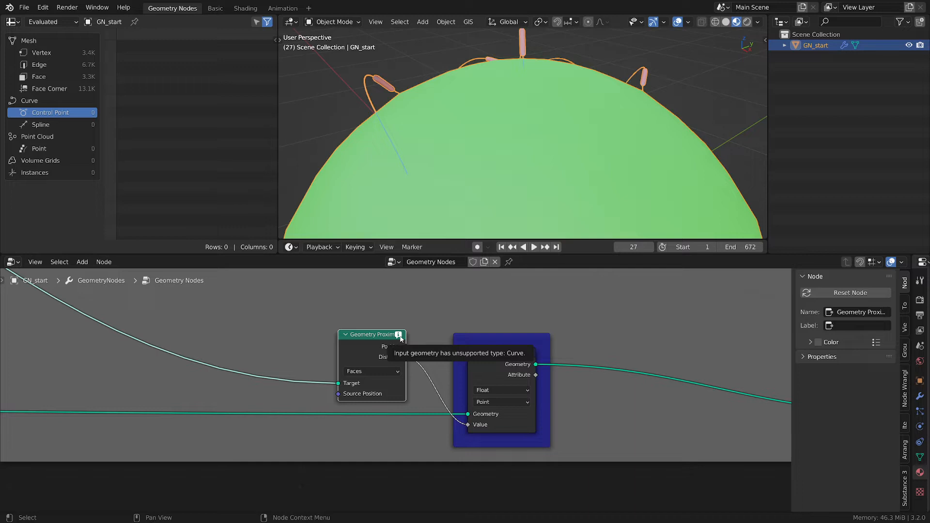
click(356, 371)
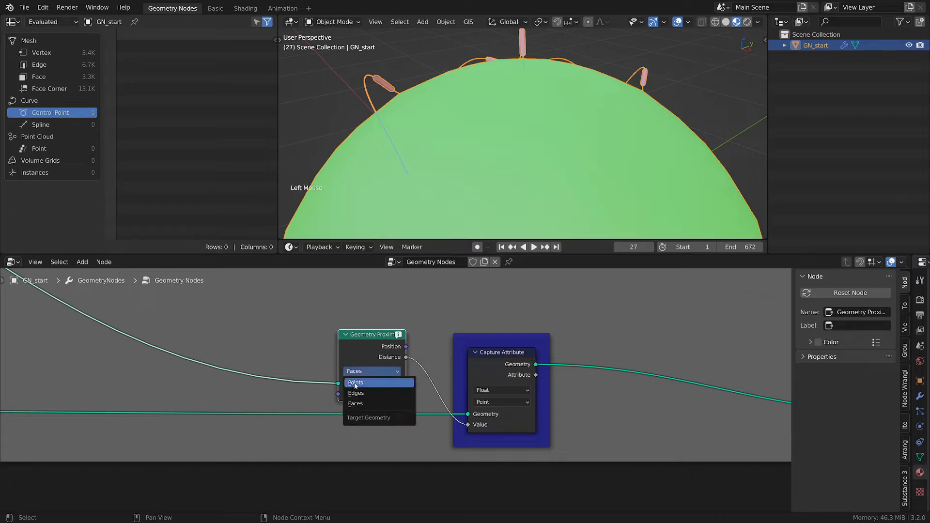
click(355, 384)
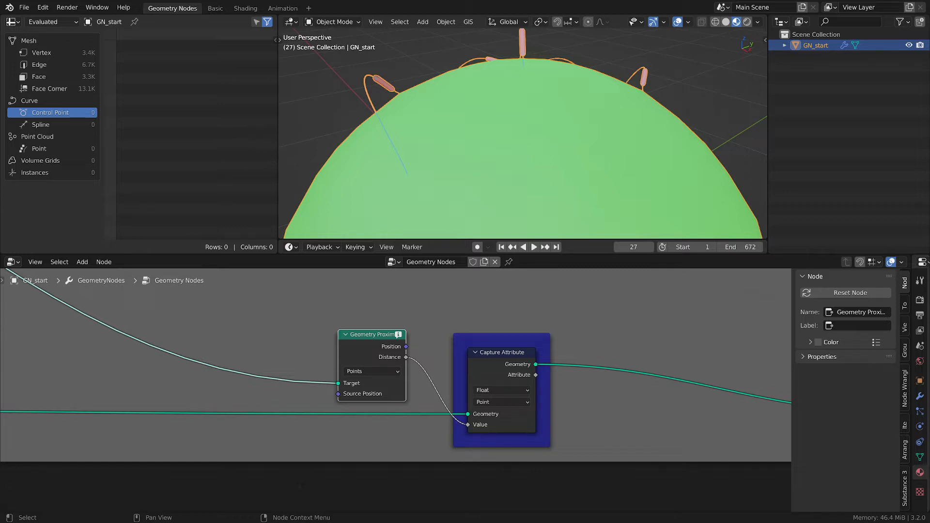
- Deselect everything and save the file
ctrl+click(541, 487)
key(ctrl+s)
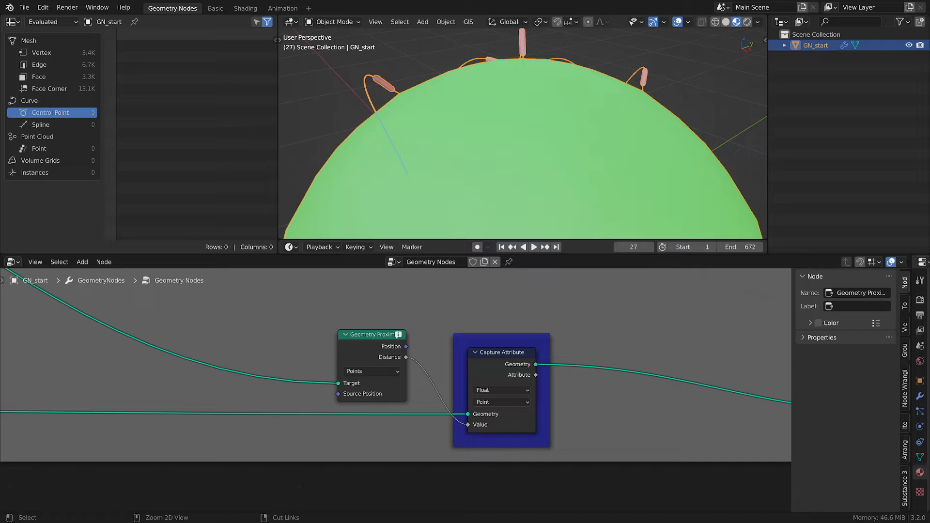
- Duplicate the Curve to Mesh node, detach the copy from its frame, and insert it before the Geometry Proximity Target
click(367, 337)
middle_drag(317, 330, 498, 344)
scroll(216, 335, down, 2)
middle_drag(216, 336, 392, 317)
click(568, 329)
click(410, 286)
scroll(410, 286, down, 2)
key(shift+d)
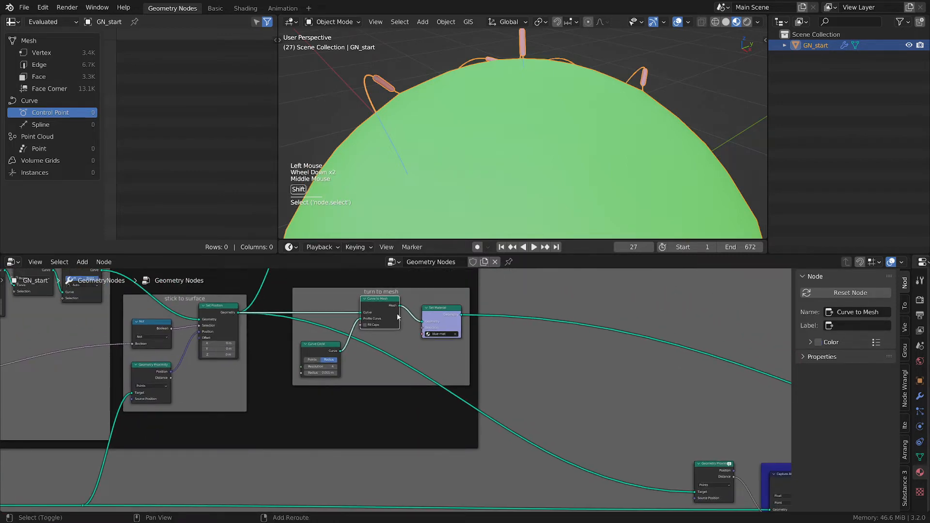
click(623, 415)
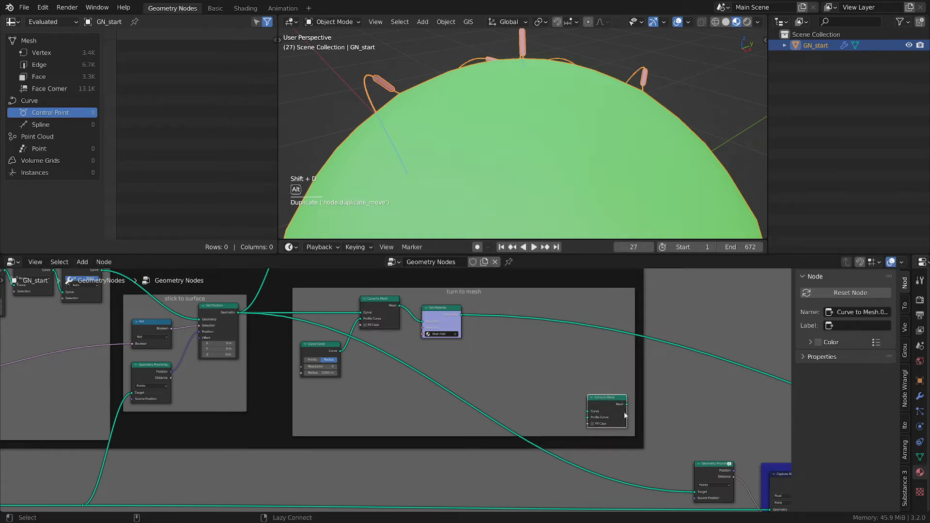
key(alt+p)
key(g)
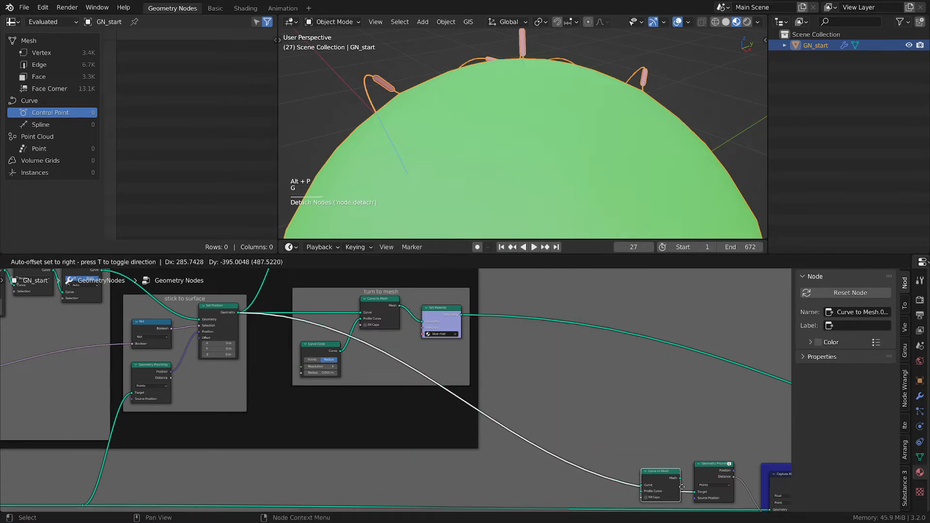
click(674, 486)
middle_drag(674, 486, 655, 466)
scroll(438, 384, up, 4)
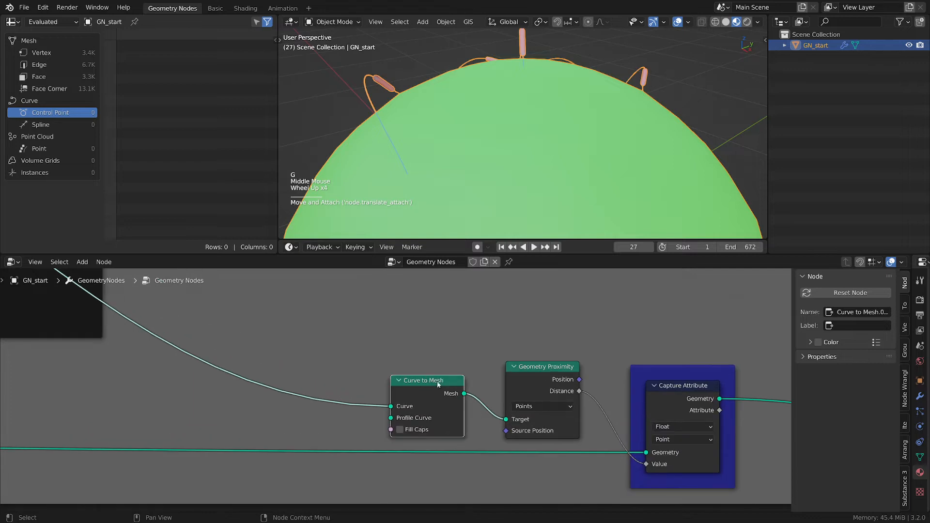
drag(437, 384, 453, 374)
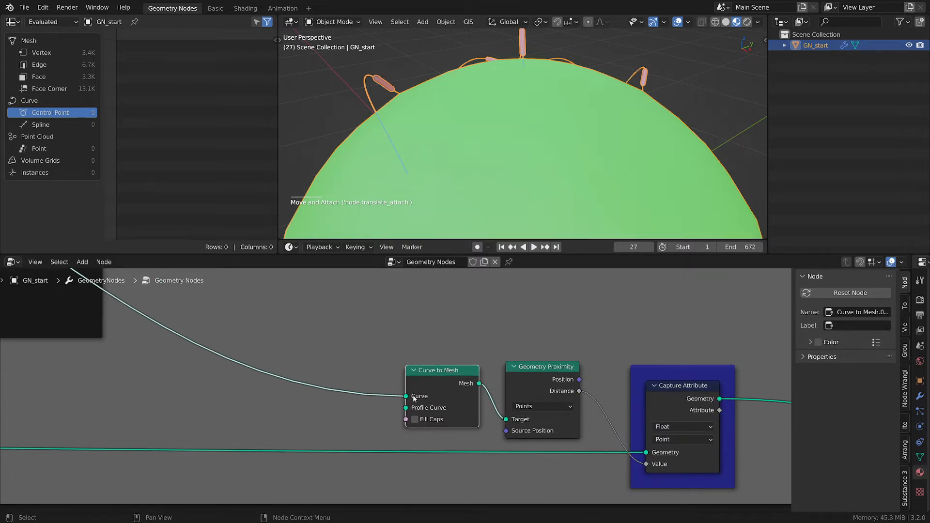
- Hide the unused sockets of the Geometry Proximity node
click(558, 368)
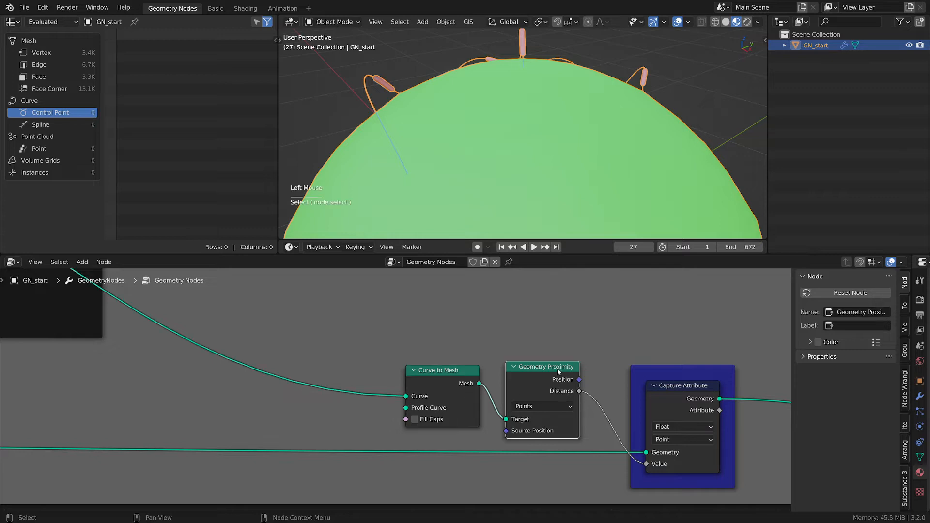
click(566, 386)
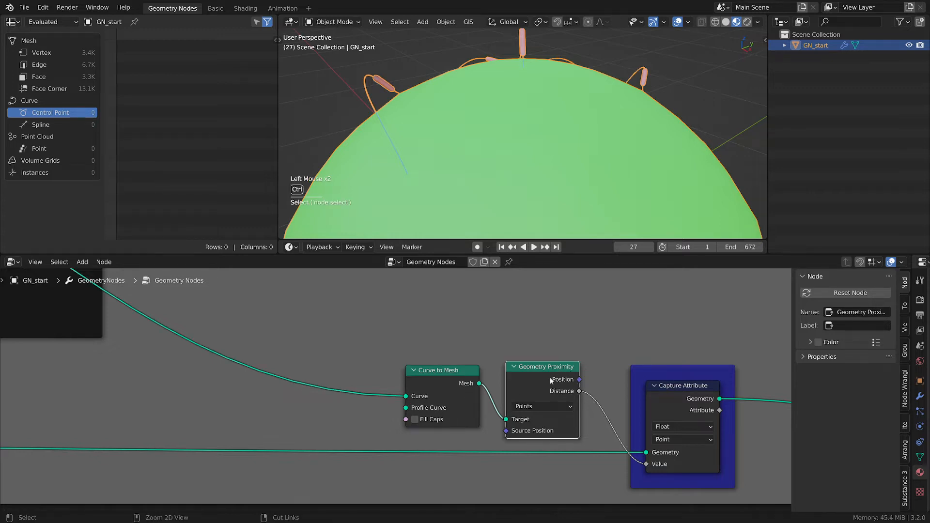
key(ctrl+h)
drag(547, 385, 558, 401)
click(469, 376)
middle_drag(458, 425, 562, 412)
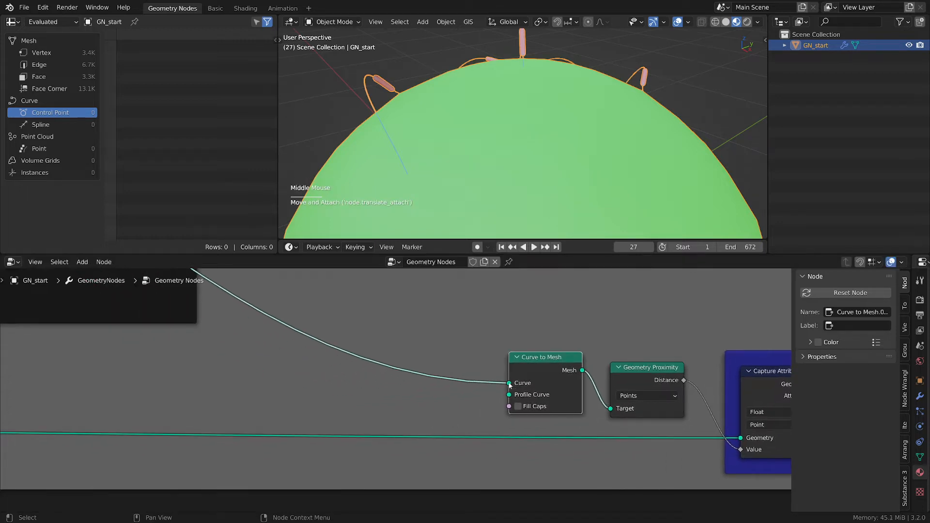
mouse_move(510, 385)
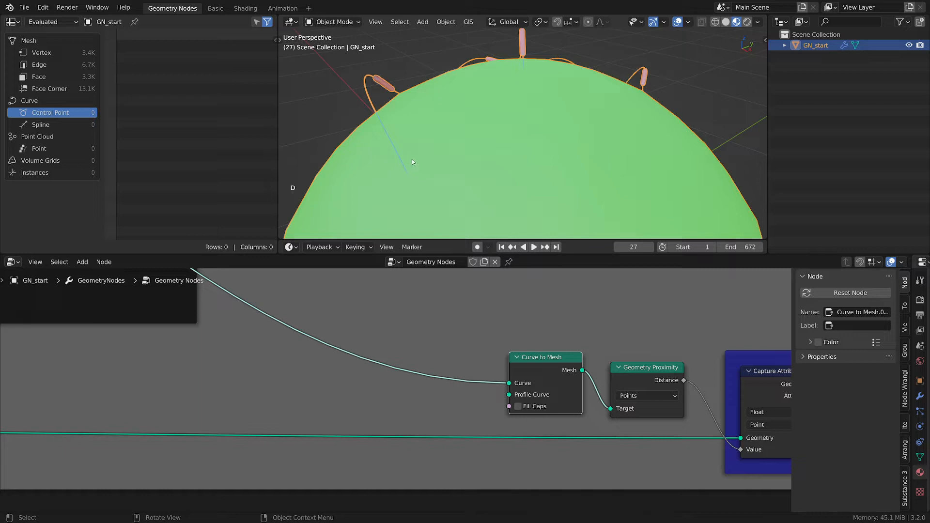
click(397, 175)
right_click(396, 175)
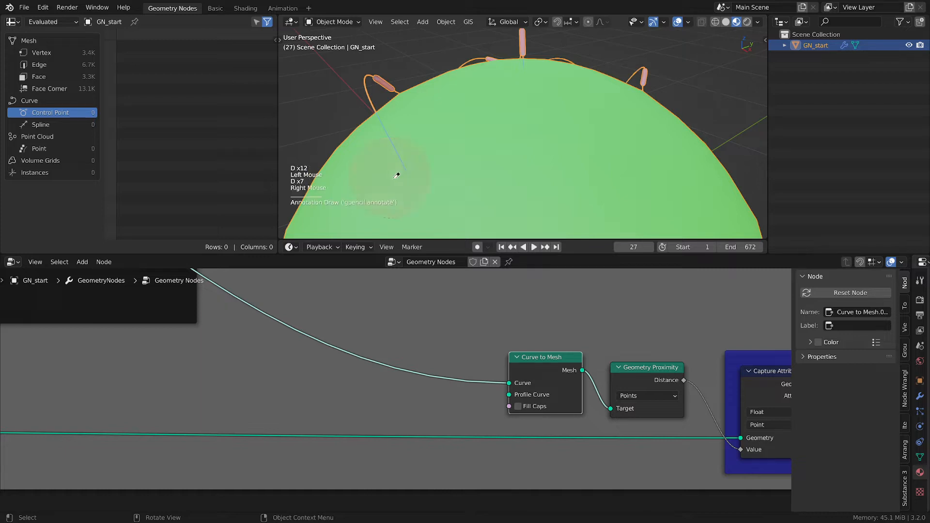
drag(400, 174, 409, 180)
right_click(404, 174)
- Add a Separate Geometry node and insert it into the link feeding the Curve to Mesh node
middle_drag(406, 321, 478, 318)
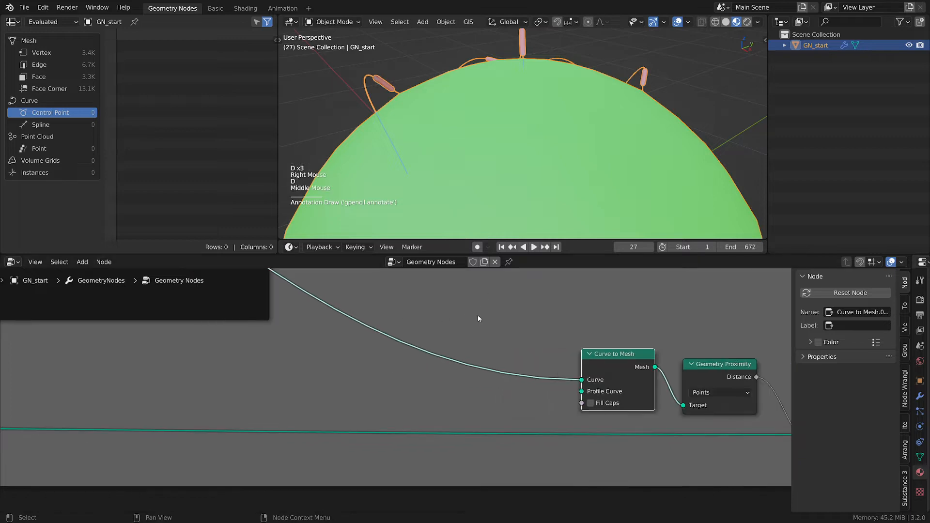
click(460, 392)
key(shift+a)
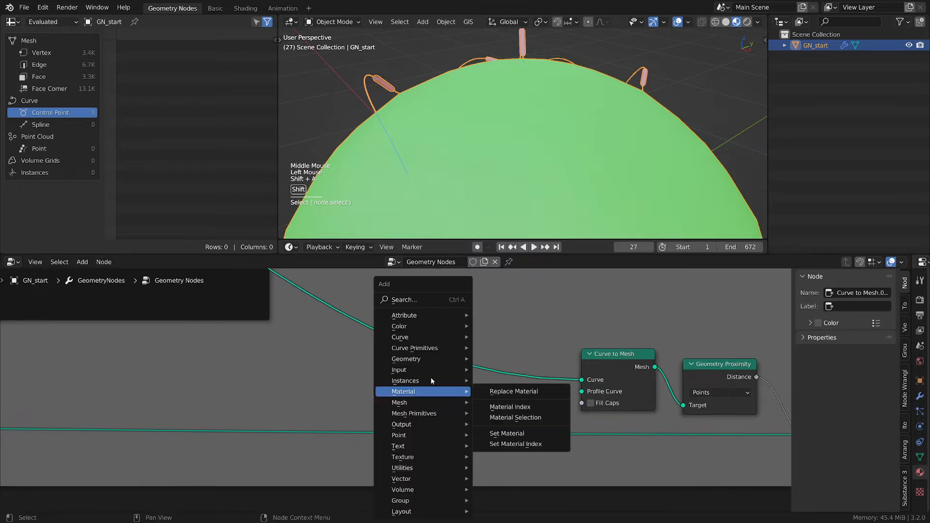
mouse_move(436, 359)
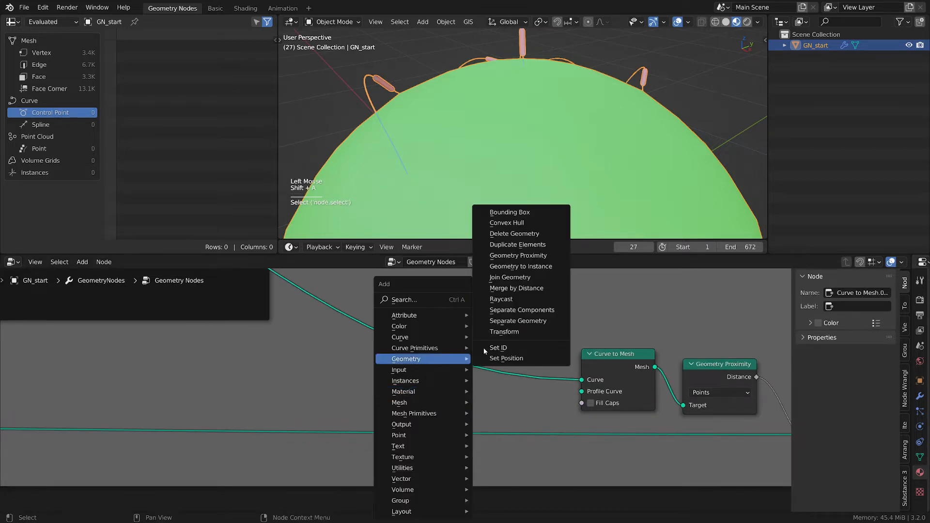
click(523, 321)
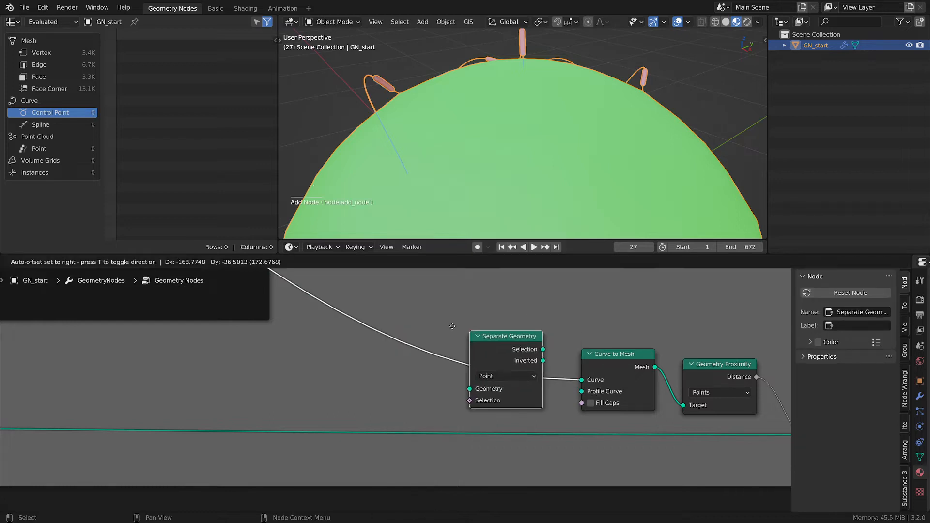
click(436, 325)
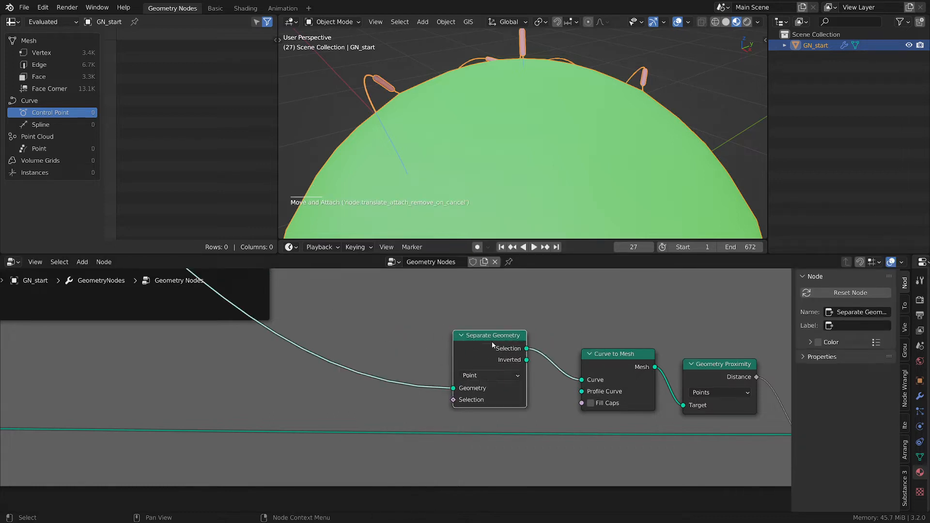
- Add an Endpoint Selection node and set its End Size to 0
mouse_move(499, 345)
middle_drag(345, 373, 505, 363)
middle_drag(553, 336, 558, 357)
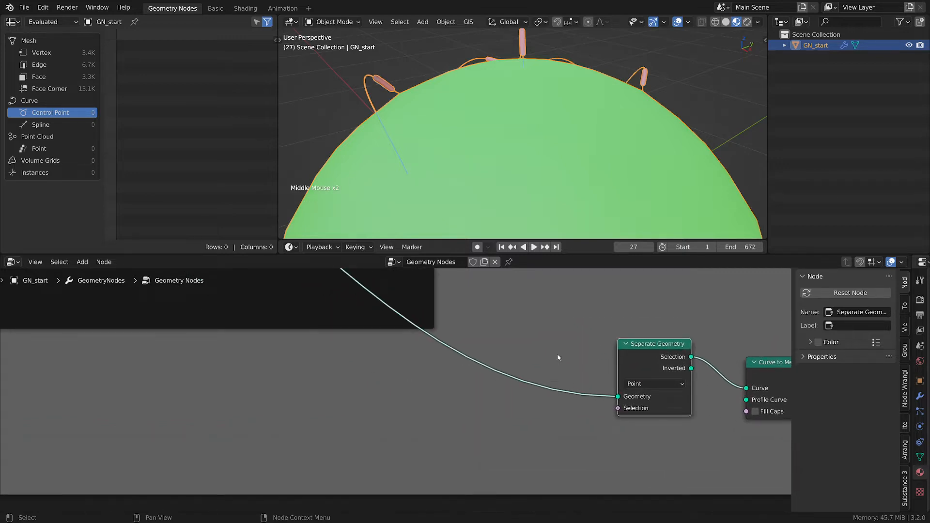
scroll(557, 357, down, 3)
middle_drag(518, 349, 460, 388)
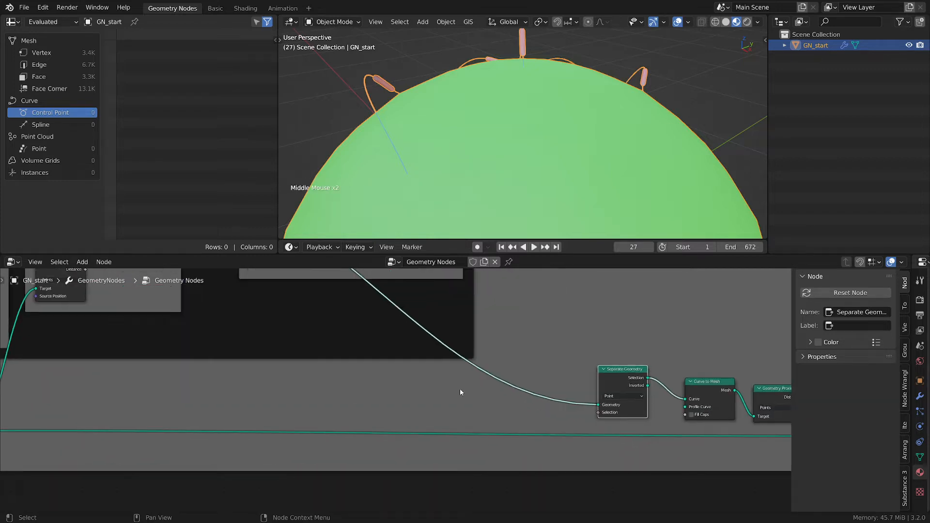
scroll(473, 400, up, 2)
key(shift+a)
mouse_move(440, 337)
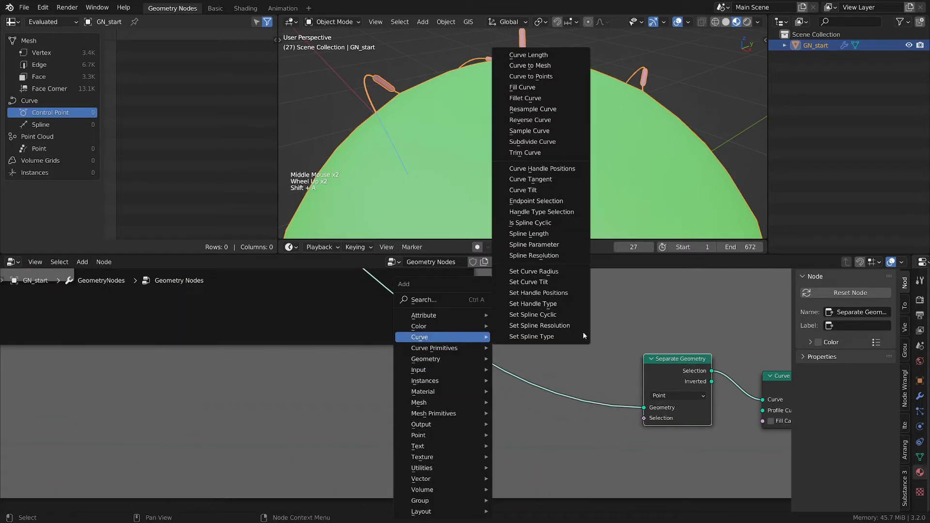
click(552, 201)
click(408, 426)
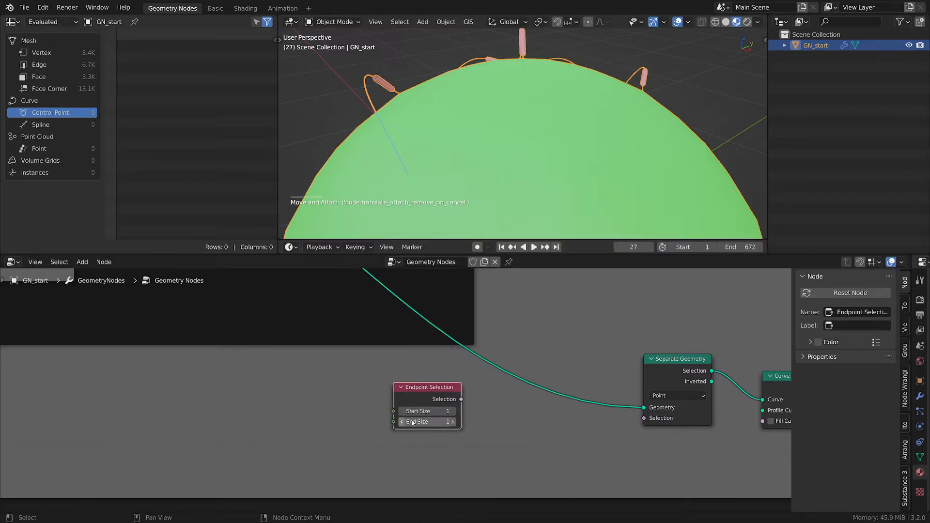
click(403, 426)
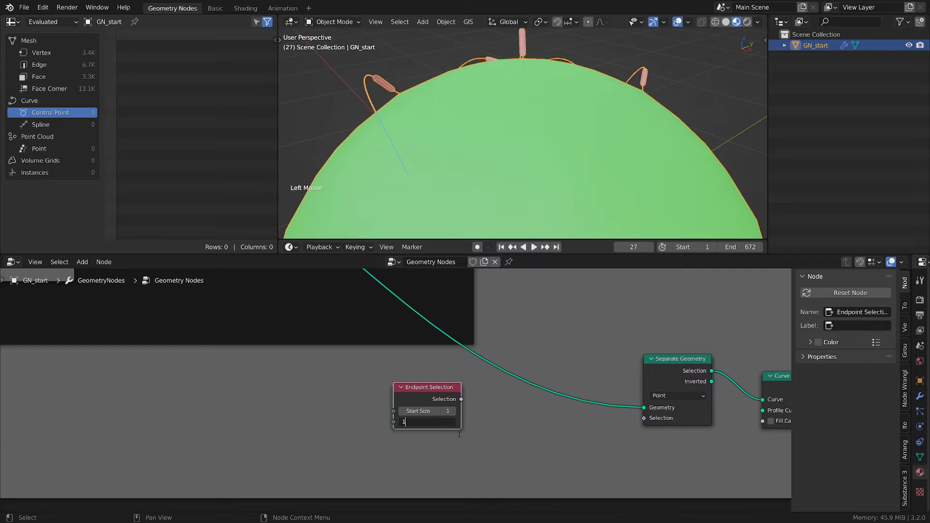
key(BackSpace)
text(0)
key(Return)
- Link the Endpoint Selection output to the Separate Geometry Selection input, then delete the Endpoint Selection node
click(455, 414)
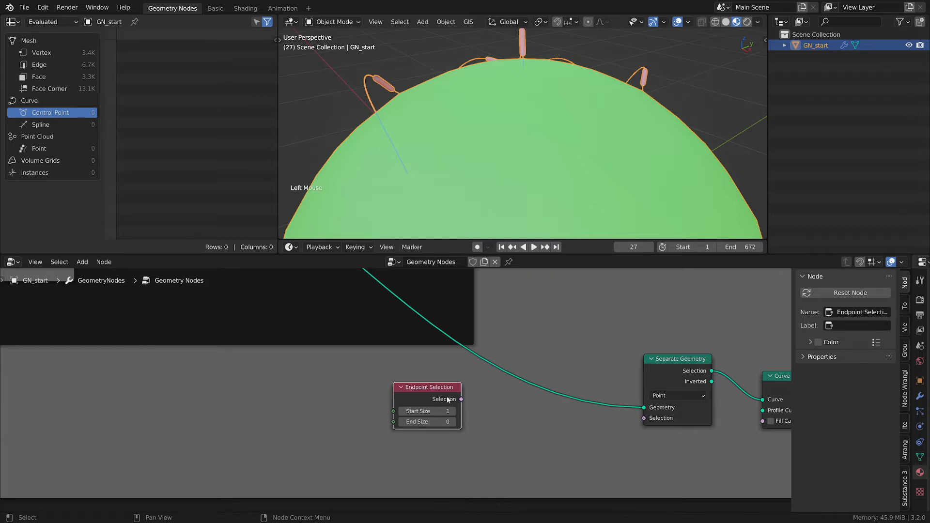
drag(455, 414, 688, 426)
middle_drag(686, 426, 536, 416)
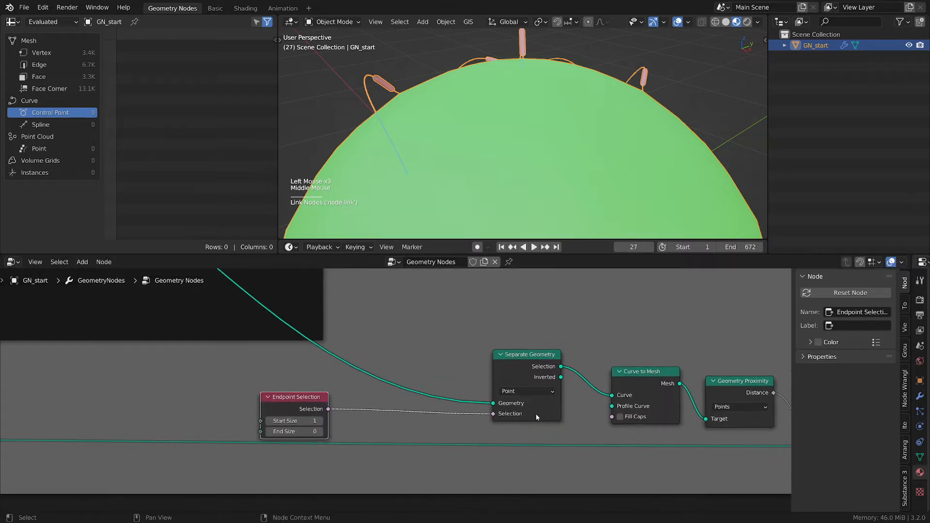
drag(295, 399, 323, 395)
mouse_move(562, 370)
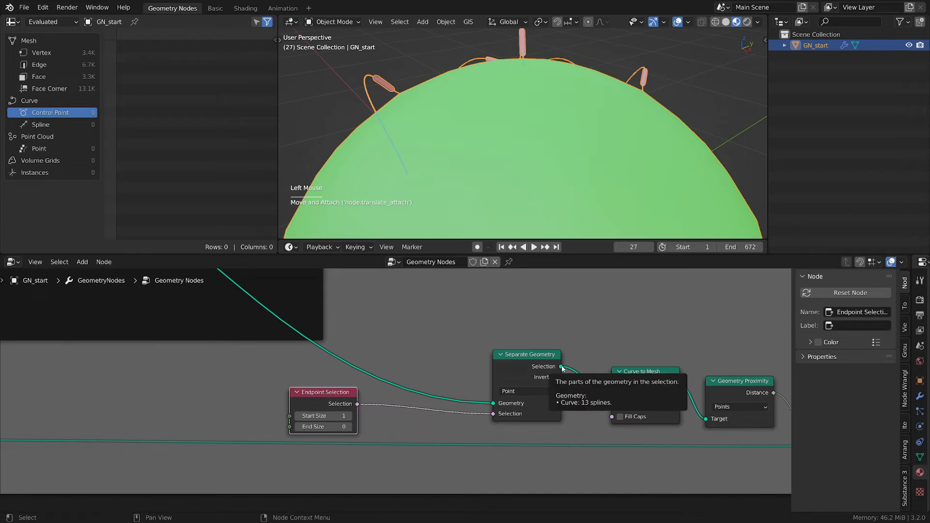
click(315, 411)
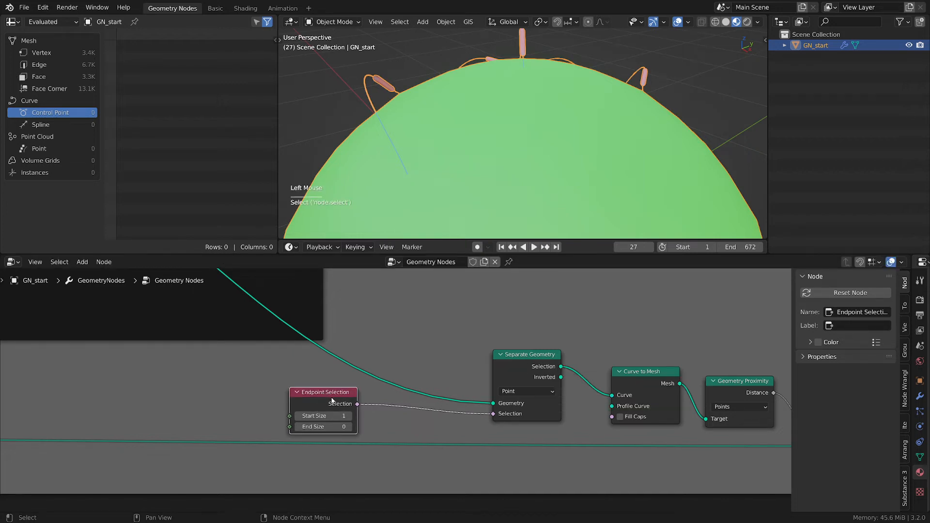
key(x)
- Add a Spline Parameter node to the left of the Separate Geometry node
middle_drag(228, 380, 343, 382)
key(shift+a)
mouse_move(299, 339)
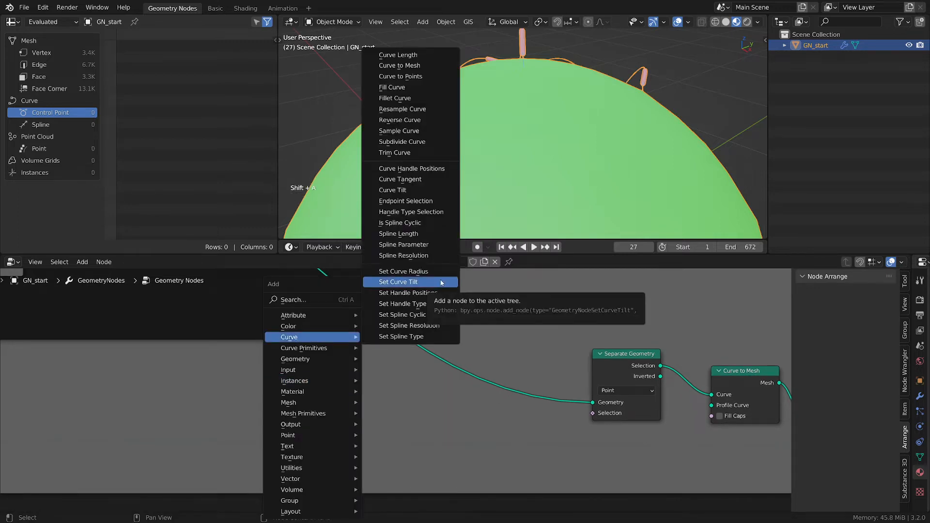
click(404, 244)
click(316, 402)
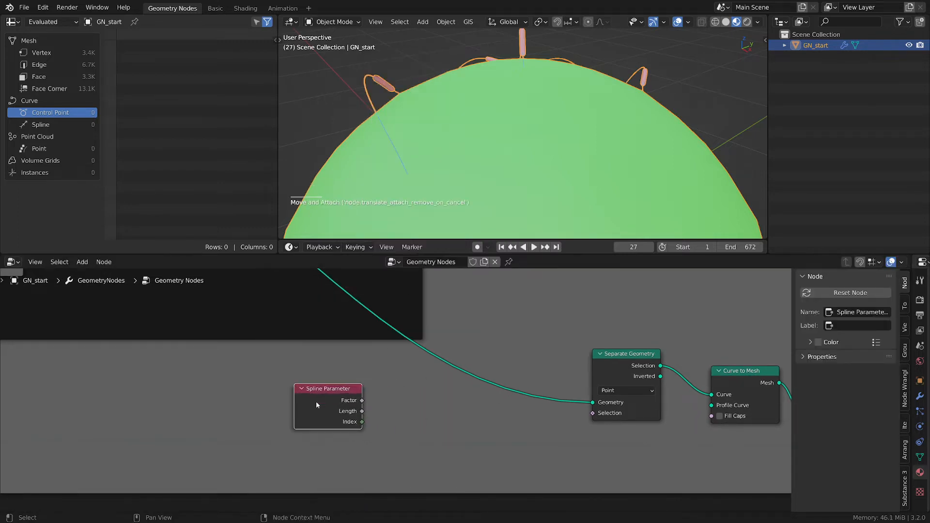
- Add a Compare node set to Greater Than with Integer input type
key(shift+a)
mouse_move(374, 428)
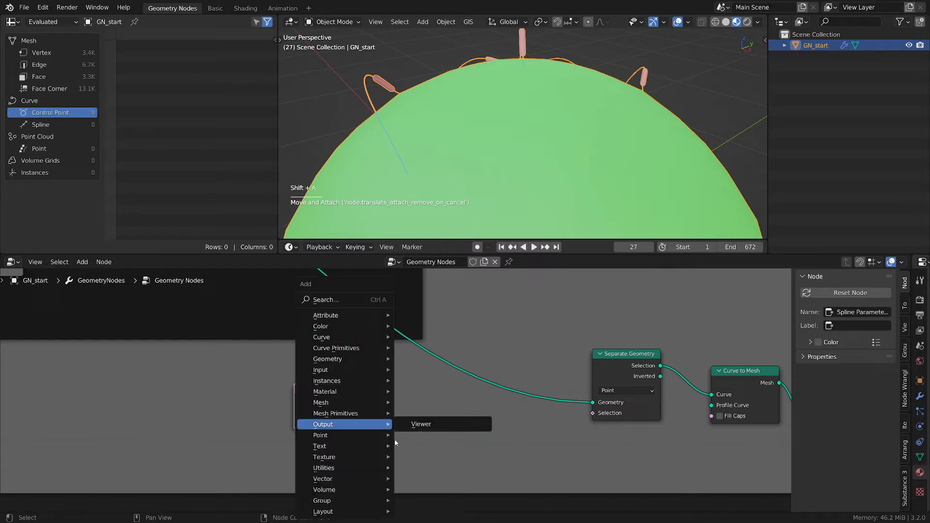
mouse_move(334, 469)
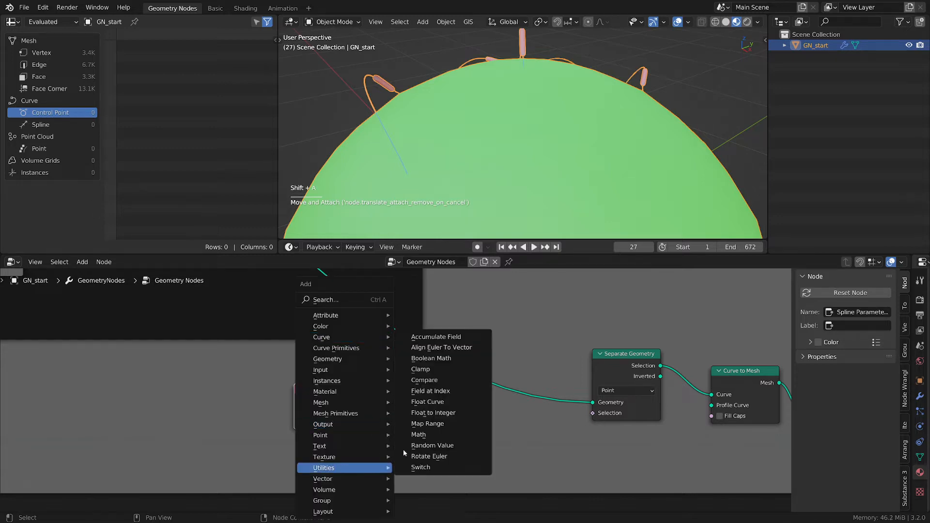
click(438, 381)
click(406, 388)
click(435, 420)
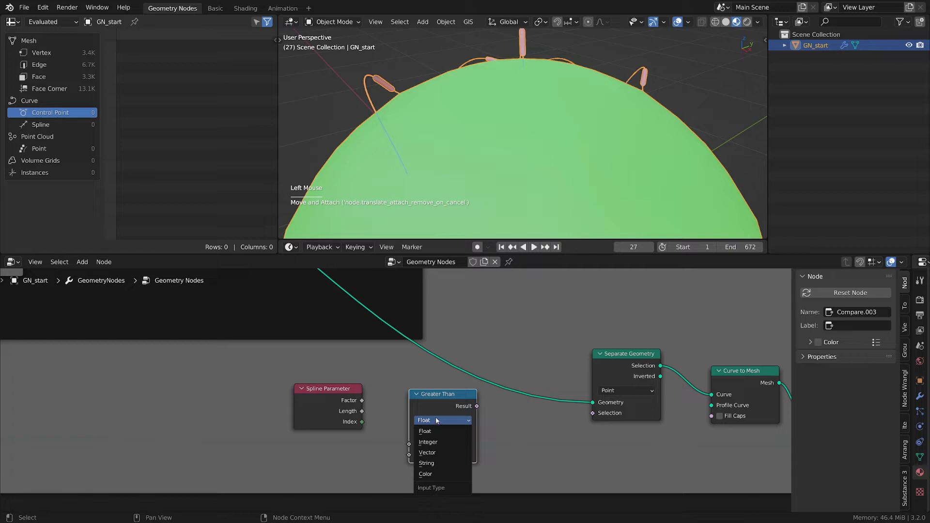
click(427, 442)
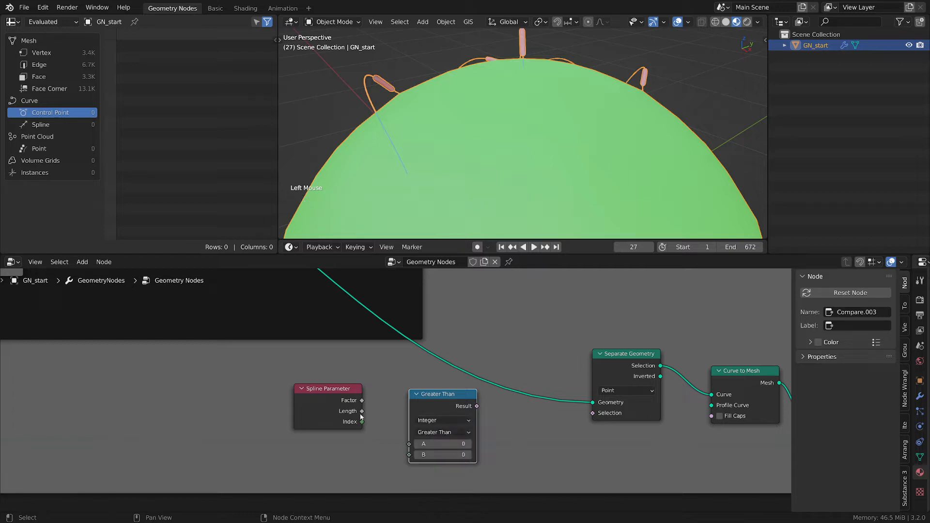
- Connect the Spline Parameter Index to the comparison's A input and hide the Spline Parameter's unused sockets
drag(361, 421, 409, 443)
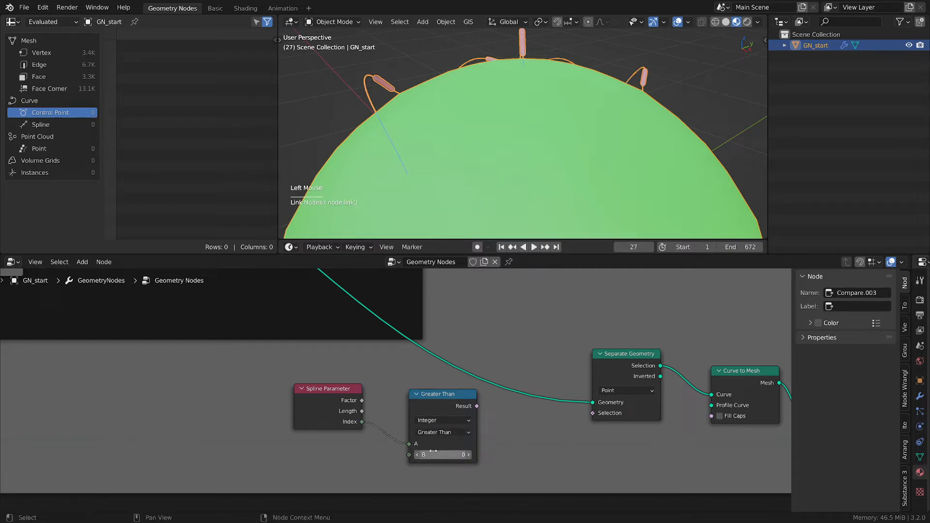
click(345, 398)
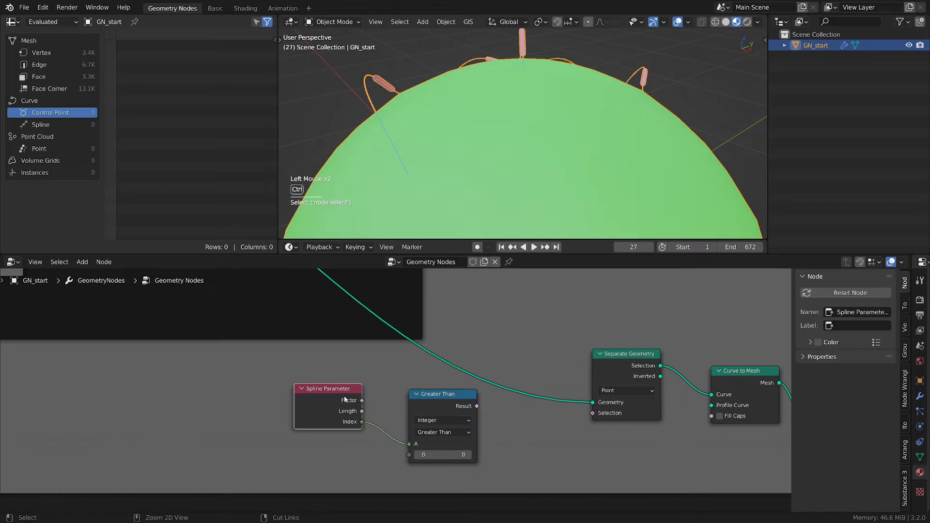
mouse_move(348, 399)
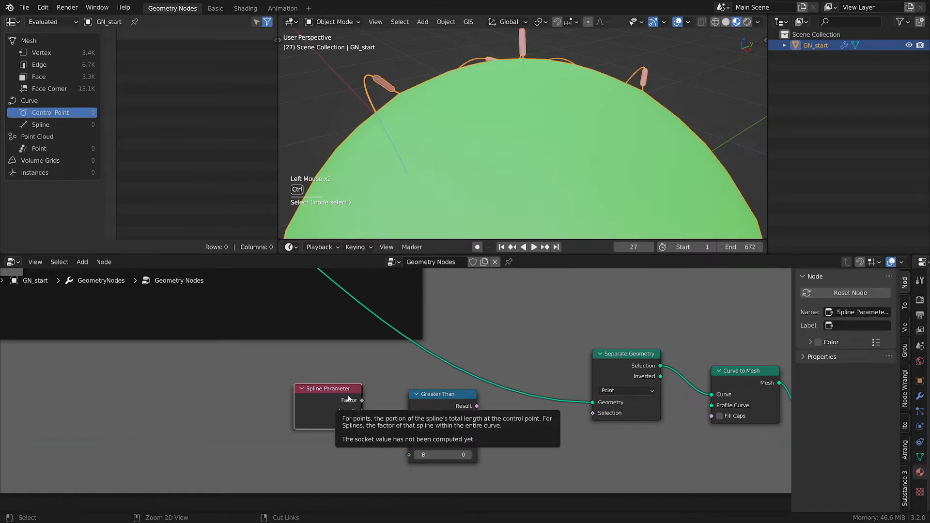
key(ctrl+h)
drag(349, 399, 364, 440)
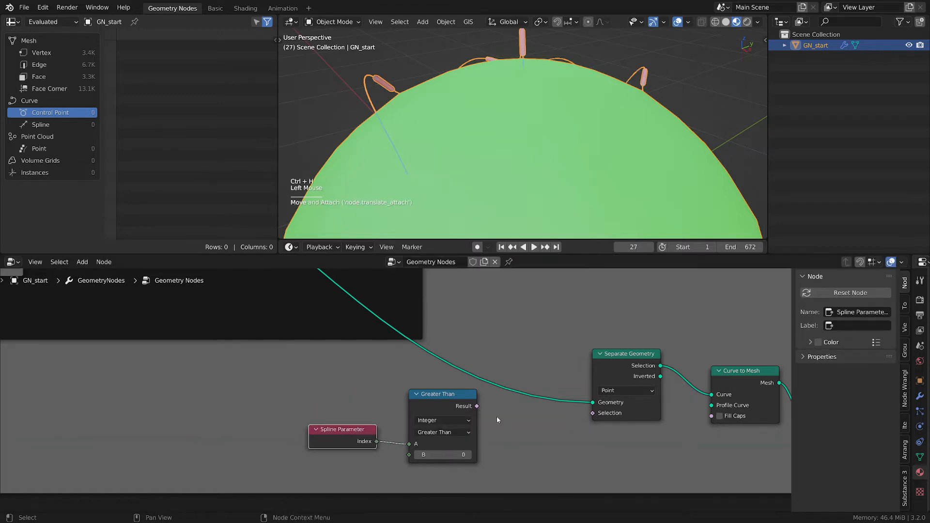
- Connect the comparison Result to the Separate Geometry Selection input
drag(476, 406, 593, 413)
middle_drag(611, 422, 424, 400)
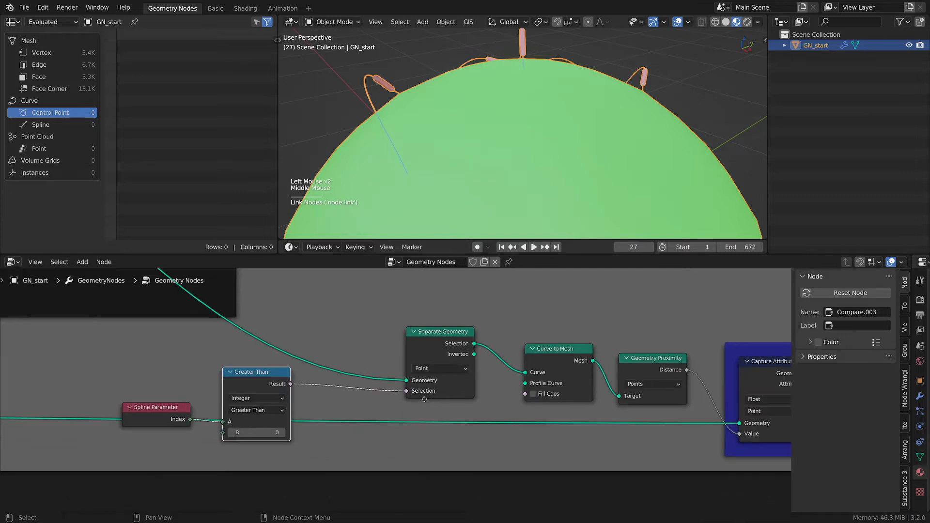
- Move the new nodes together with Curve to Mesh and Geometry Proximity into the Capture Attribute's frame
scroll(424, 399, down, 2)
shift+click(412, 368)
shift+click(412, 369)
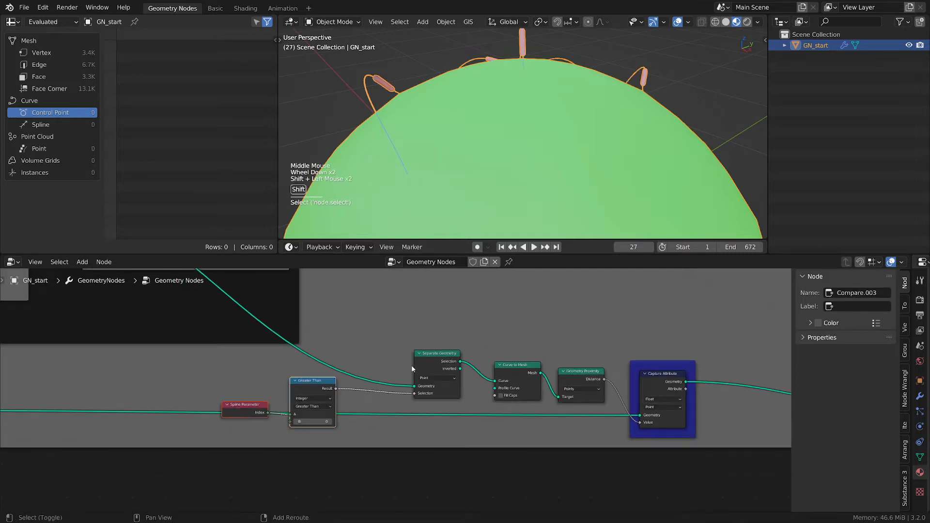
shift+click(412, 369)
shift+click(516, 373)
shift+click(581, 382)
key(g)
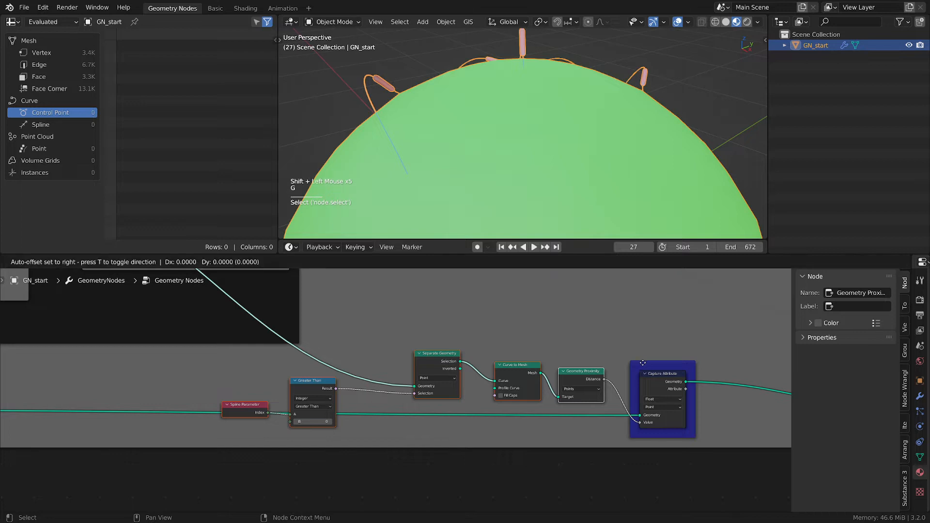
scroll(641, 364, down, 1)
click(489, 371)
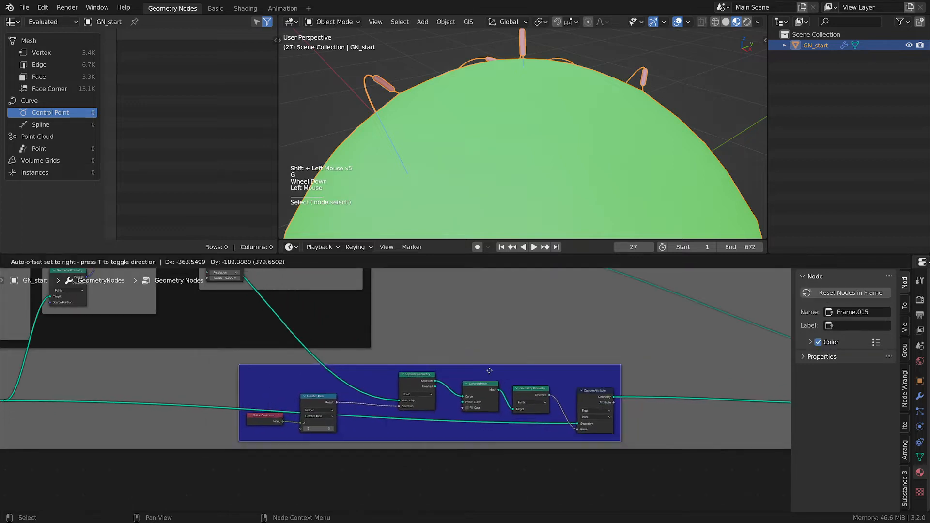
- Hide the unused sockets of the Separate Geometry node and reposition it
scroll(455, 359, up, 3)
click(294, 383)
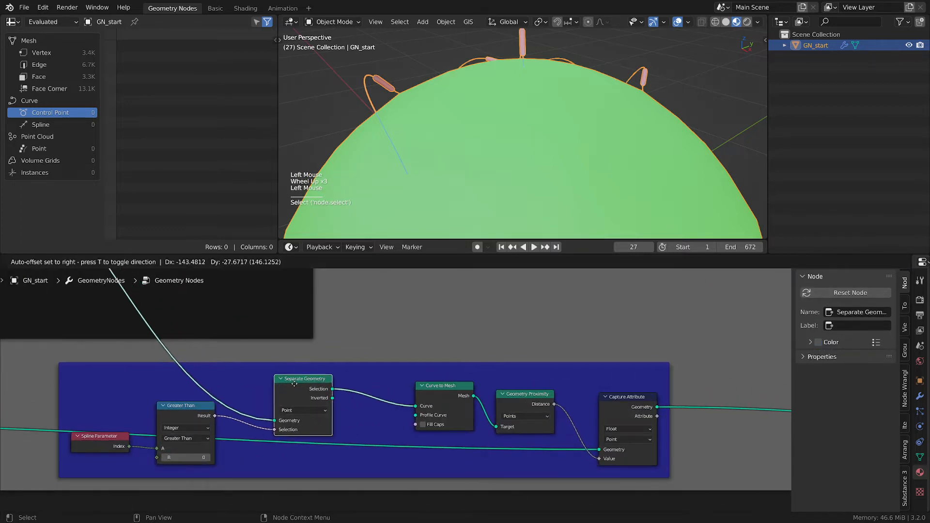
drag(294, 383, 286, 384)
middle_drag(291, 388, 421, 343)
scroll(510, 345, up, 1)
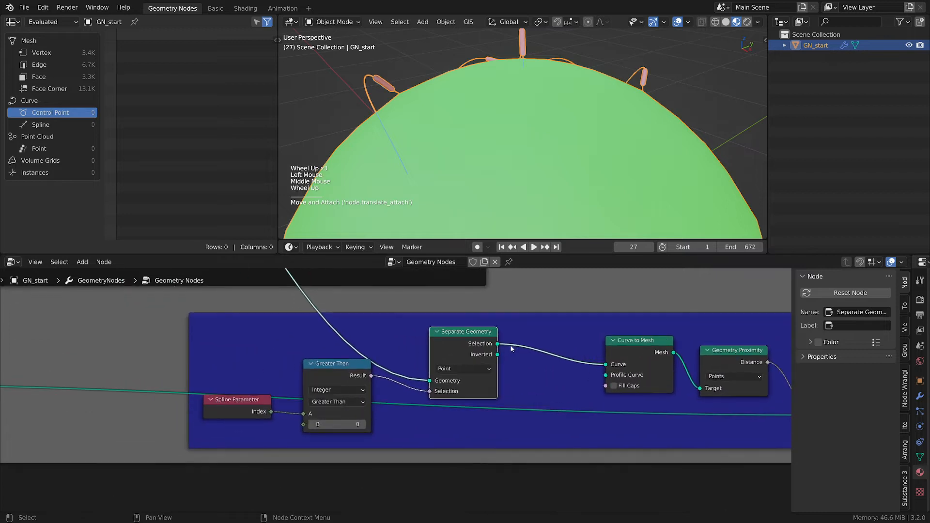
click(476, 337)
key(ctrl+h)
drag(476, 337, 439, 333)
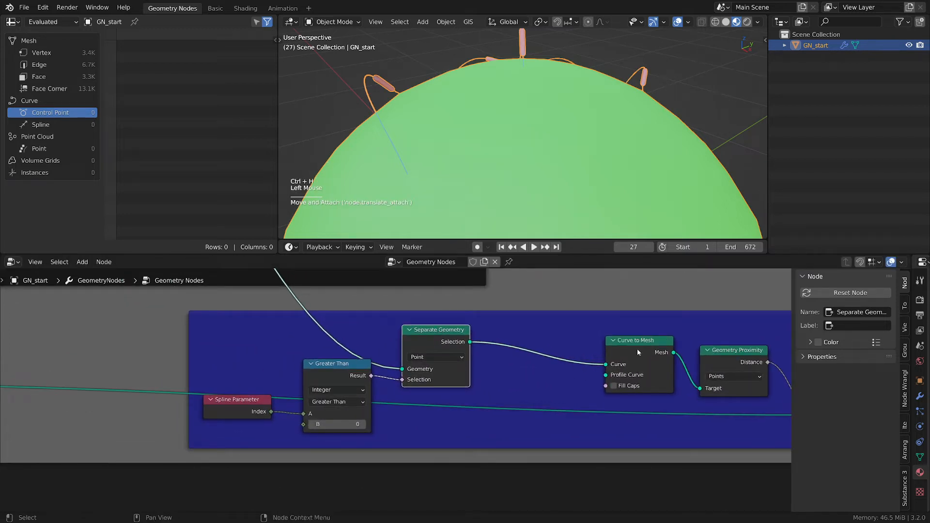
- Move the Curve to Mesh and Geometry Proximity nodes closer to the Separate Geometry node
drag(637, 352, 517, 348)
middle_drag(733, 362, 563, 360)
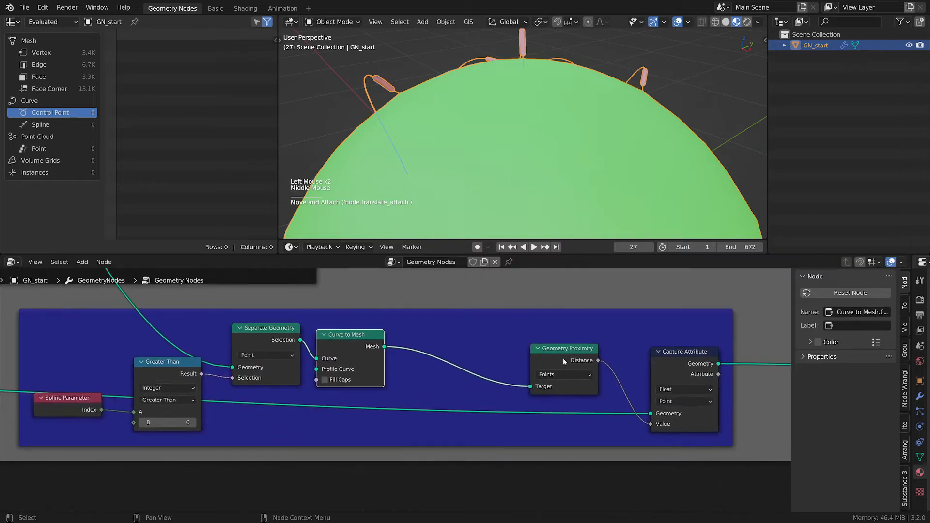
drag(565, 361, 449, 351)
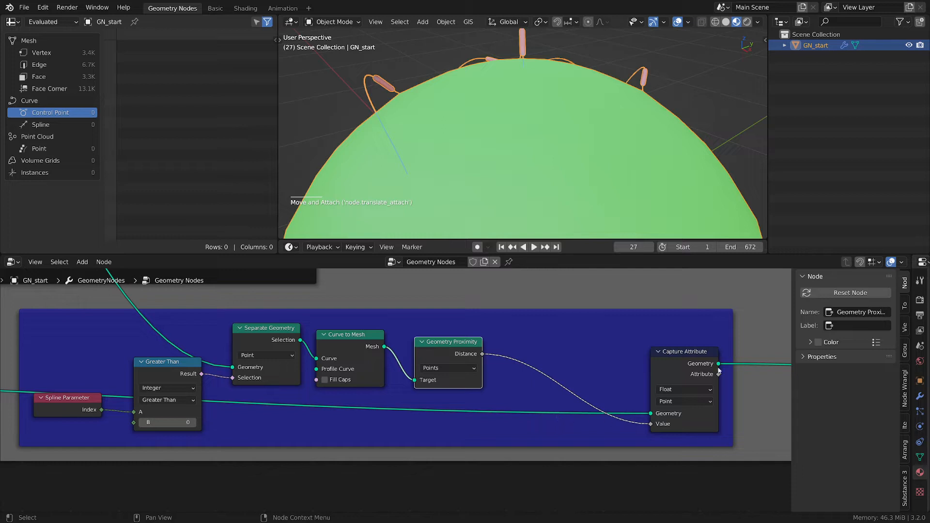
- Move the Capture Attribute node closer to the Geometry Proximity node inside the frame
drag(700, 352, 566, 336)
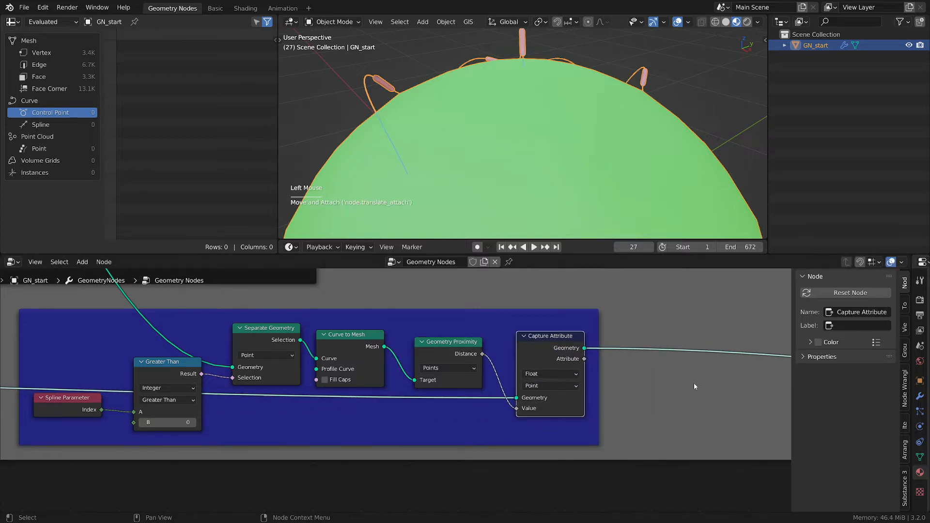
scroll(704, 385, down, 2)
middle_drag(729, 388, 483, 370)
scroll(556, 378, down, 3)
middle_drag(575, 380, 351, 342)
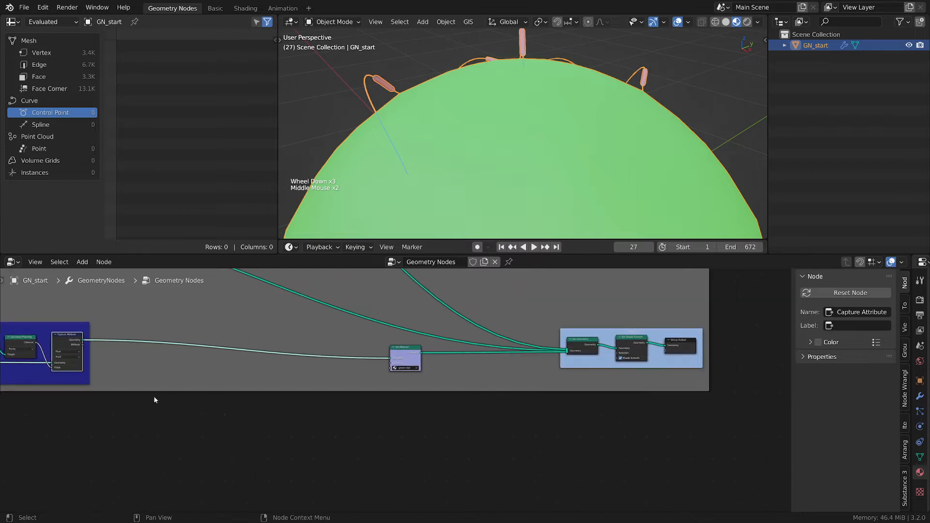
scroll(91, 368, up, 2)
scroll(91, 368, up, 1)
drag(81, 335, 694, 380)
scroll(557, 426, down, 1)
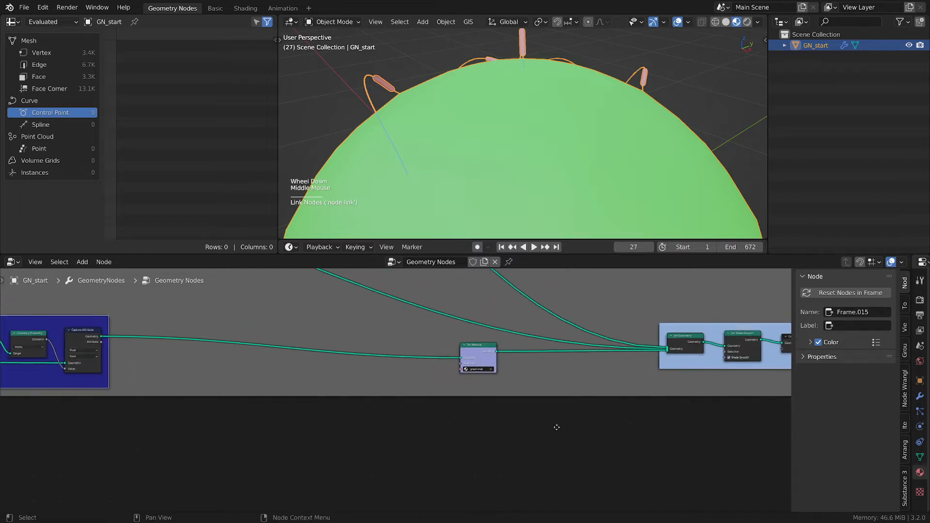
middle_drag(556, 426, 544, 417)
middle_drag(613, 415, 522, 415)
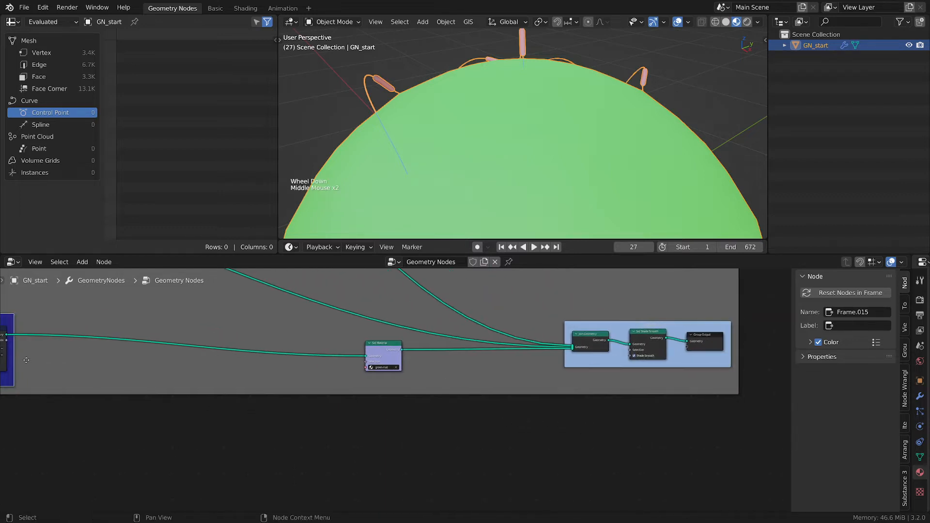
middle_drag(23, 357, 36, 347)
drag(20, 330, 703, 336)
scroll(704, 337, up, 4)
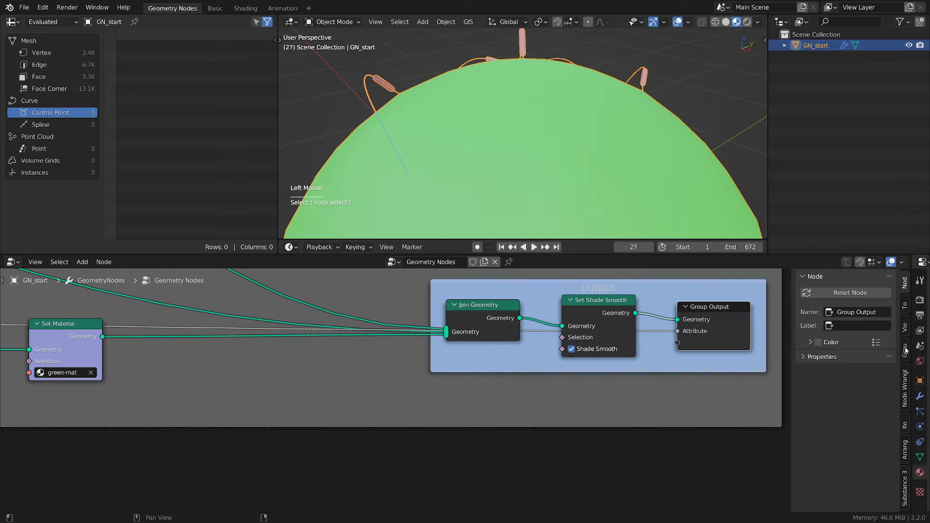
- Open the node group's interface settings and examine the Attribute output's type and domain
key(n)
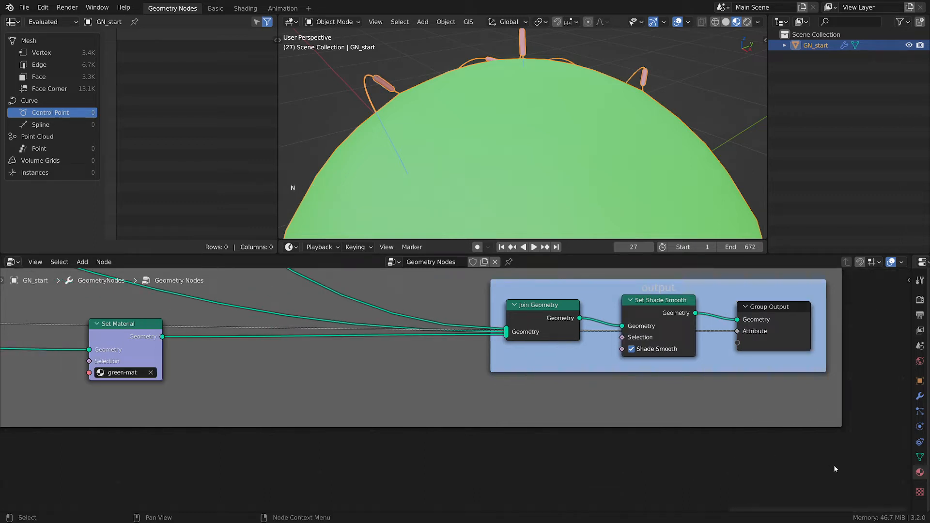
key(n)
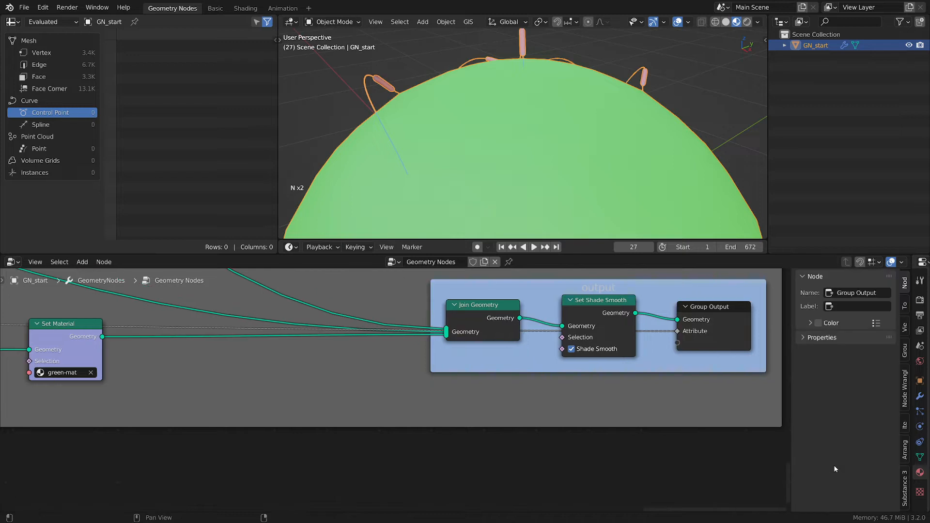
click(904, 349)
click(831, 397)
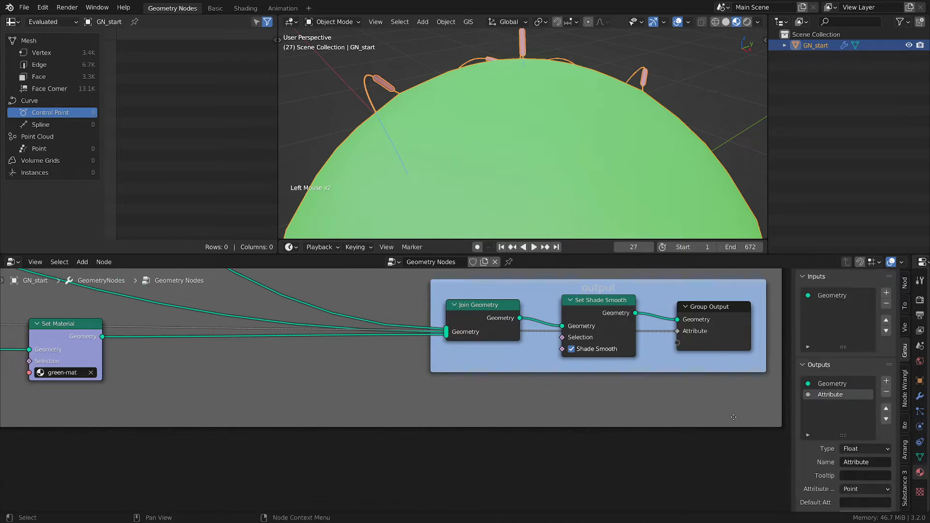
middle_drag(678, 387, 605, 380)
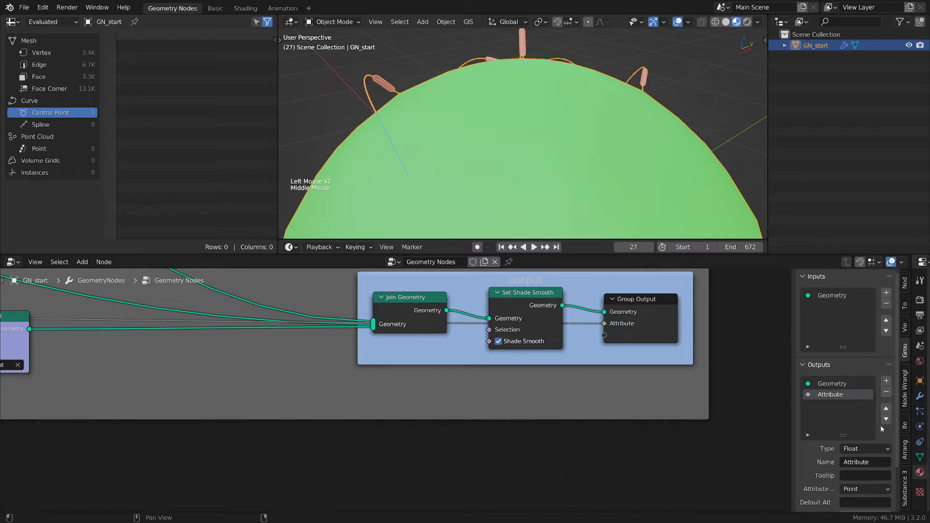
key(ctrl)
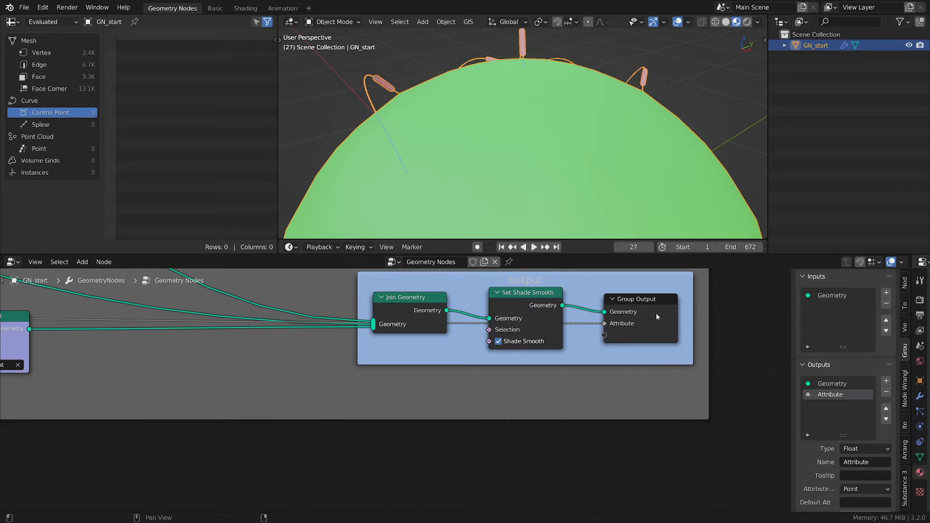
scroll(748, 387, up, 2)
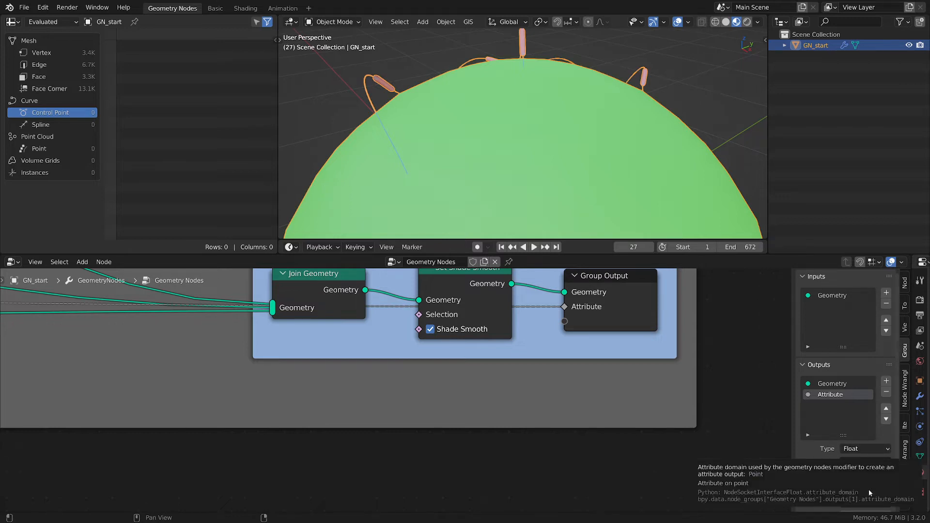
scroll(832, 486, down, 3)
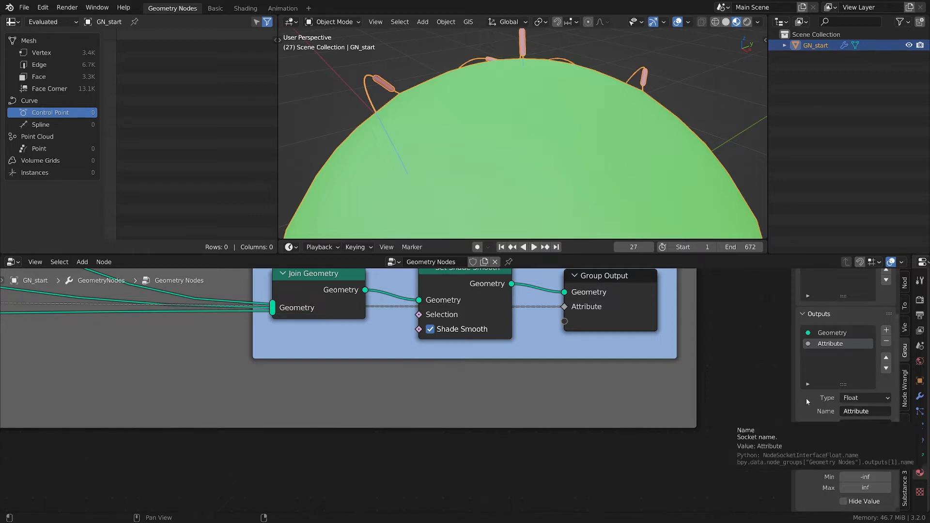
middle_drag(688, 359, 666, 367)
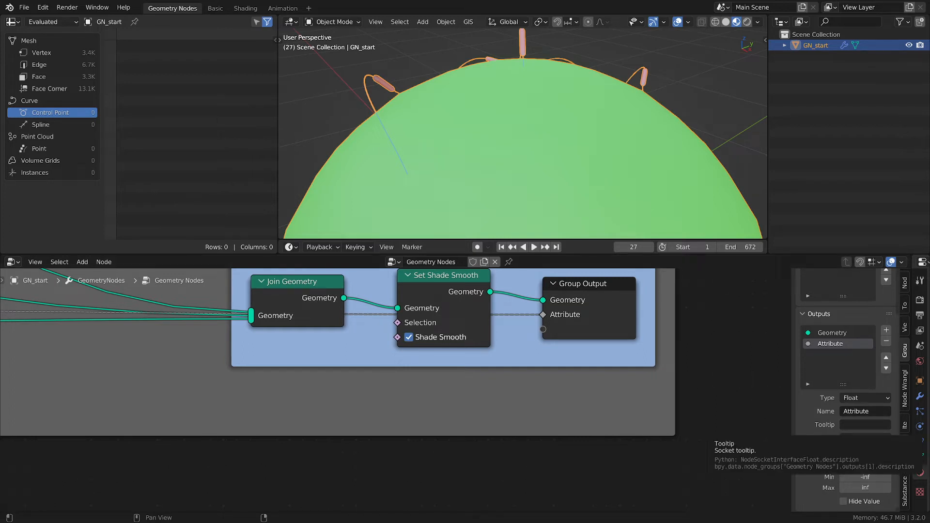
click(858, 440)
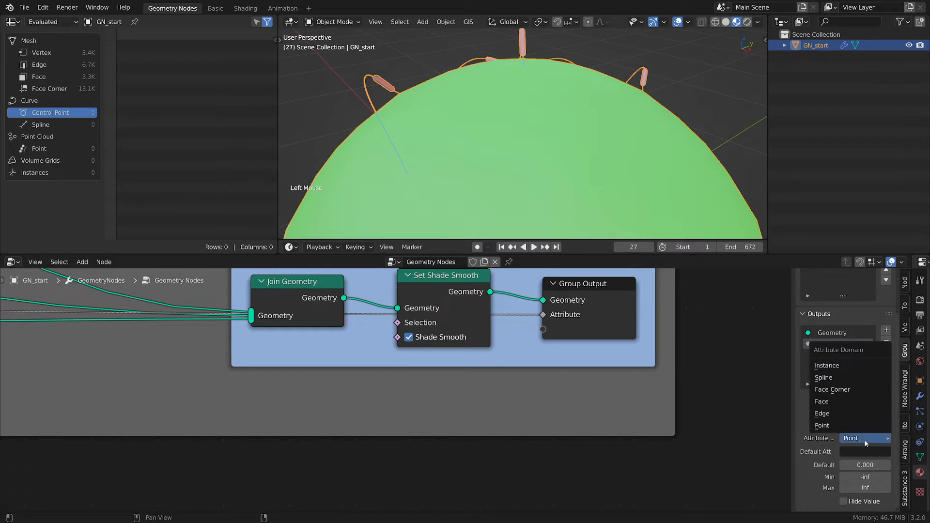
click(875, 446)
- Rename the node group's Attribute output to Pol-start
click(866, 411)
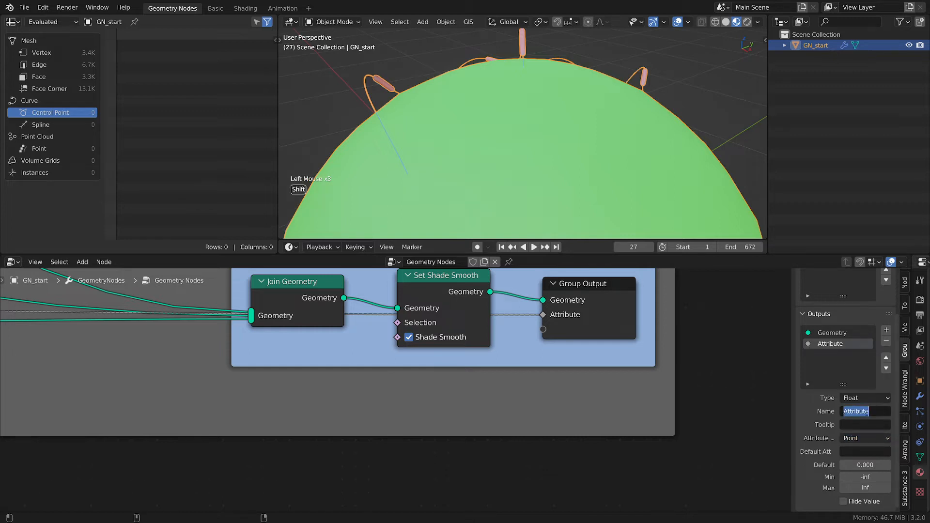
text(P)
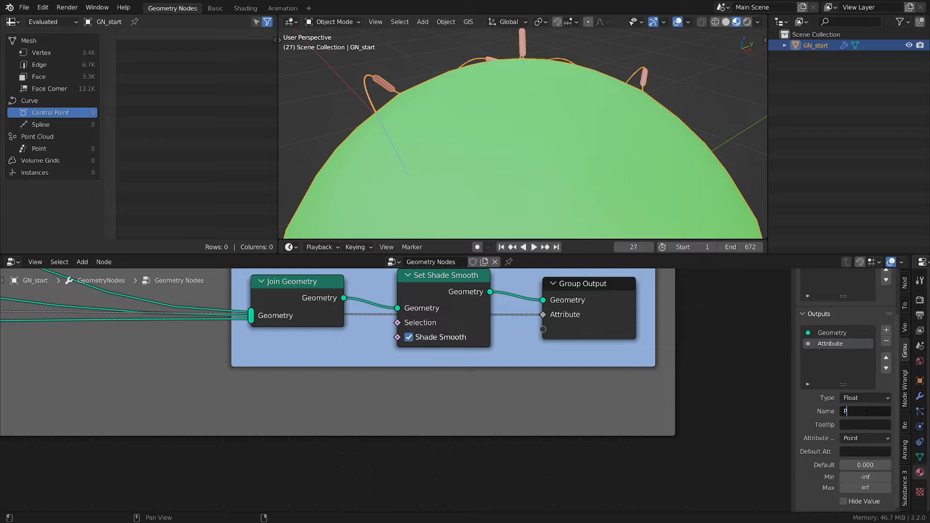
text(ol-start)
key(Return)
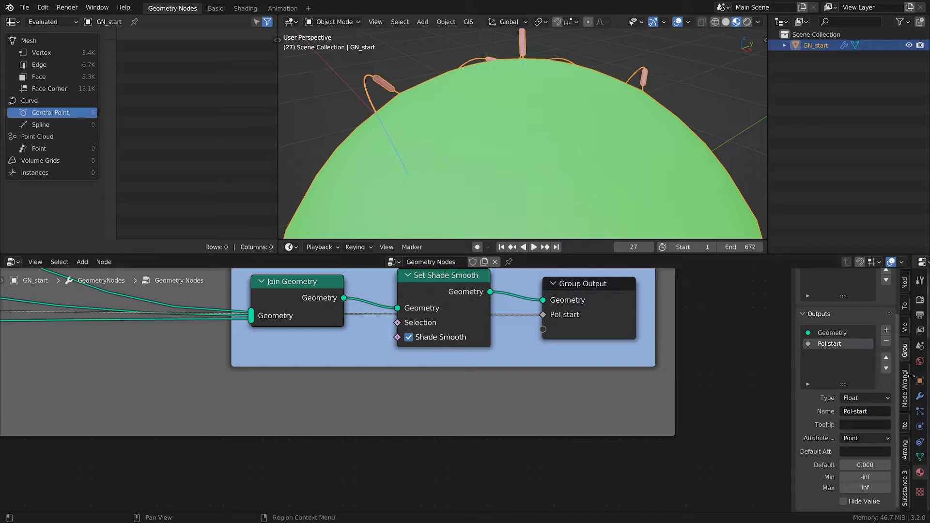
- Open the modifier properties and set the Pol-start output attribute name to Pol-start
drag(912, 379, 711, 358)
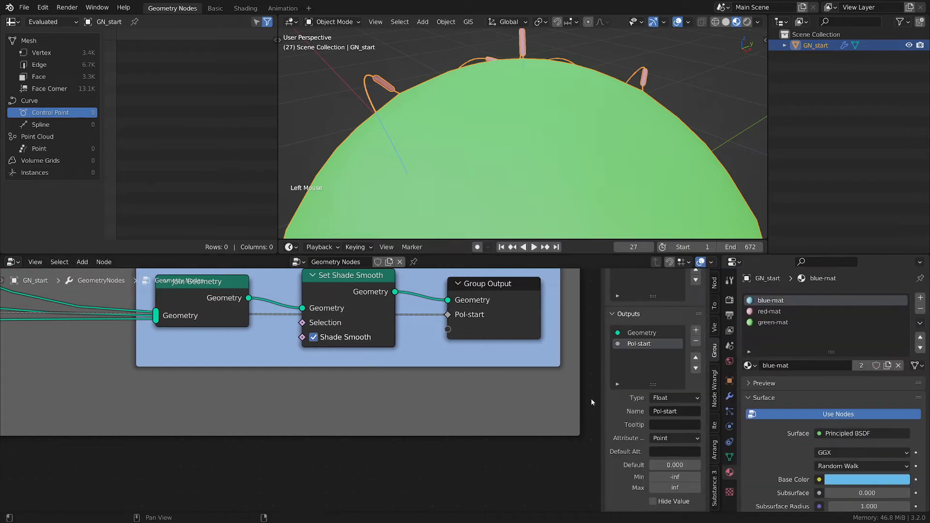
middle_drag(585, 405, 541, 405)
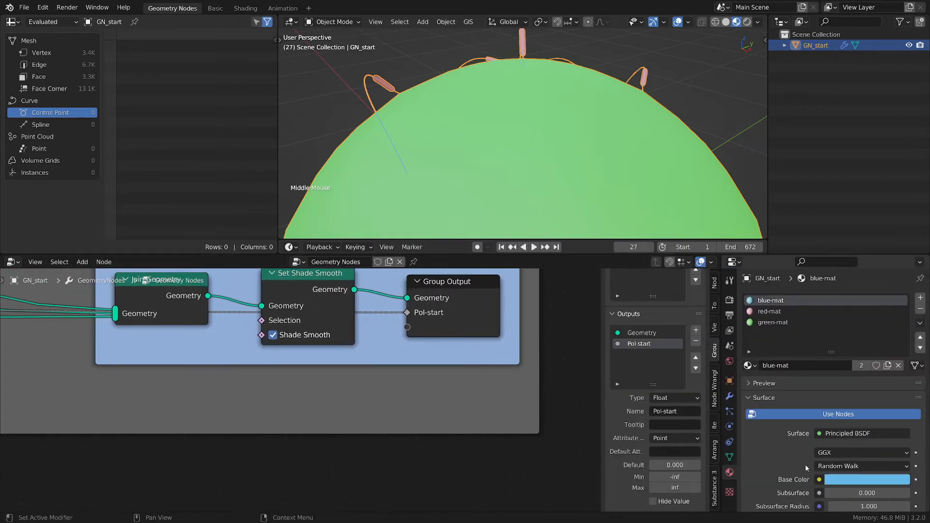
click(729, 396)
click(762, 348)
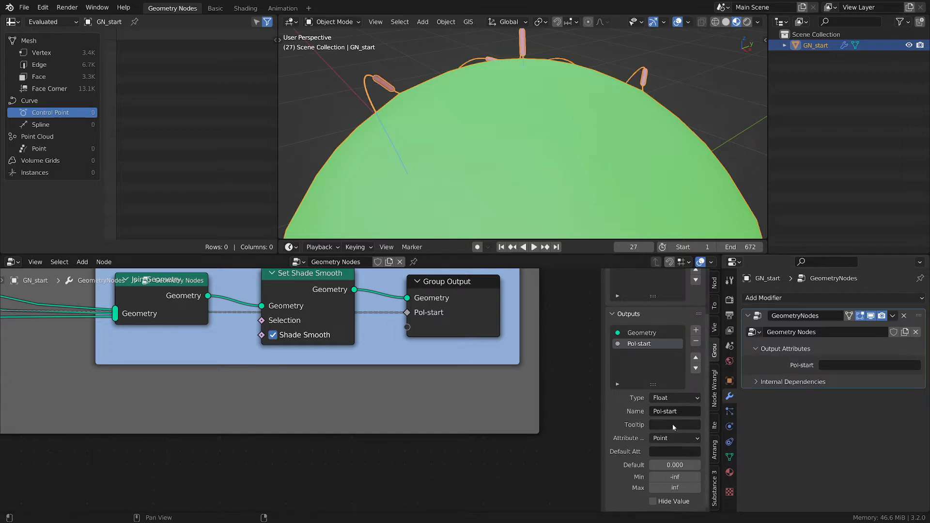
key(ctrl)
key(ctrl+c)
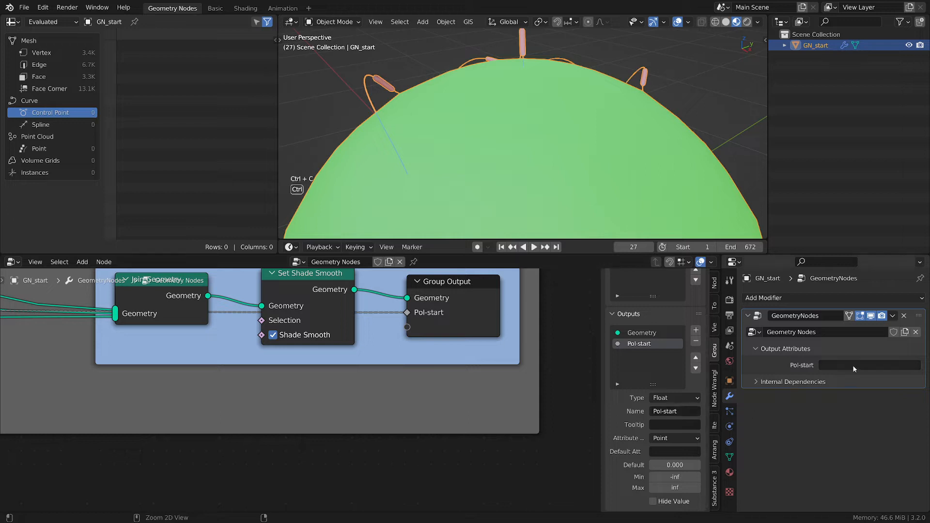
key(ctrl+v)
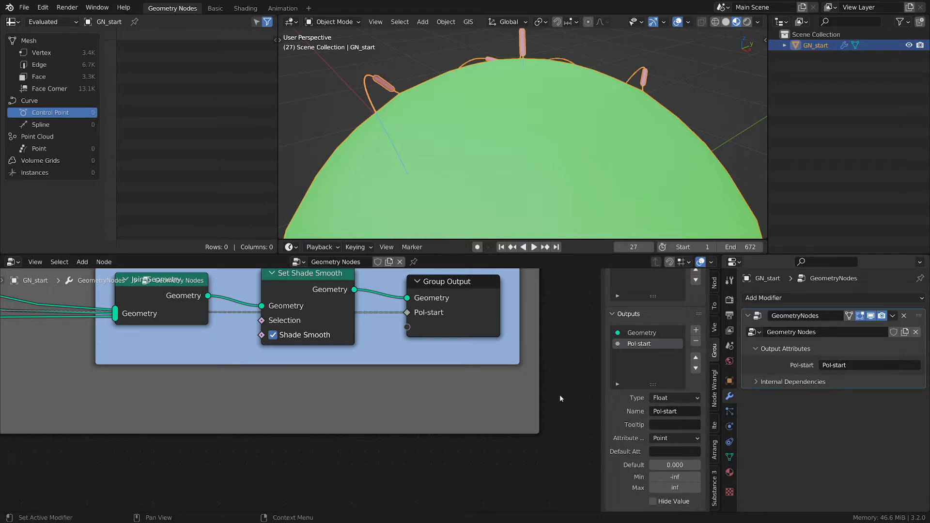
- Nudge the Capture Attribute node slightly within the tracer frame
scroll(429, 412, down, 1)
middle_drag(270, 416, 400, 415)
scroll(399, 414, down, 3)
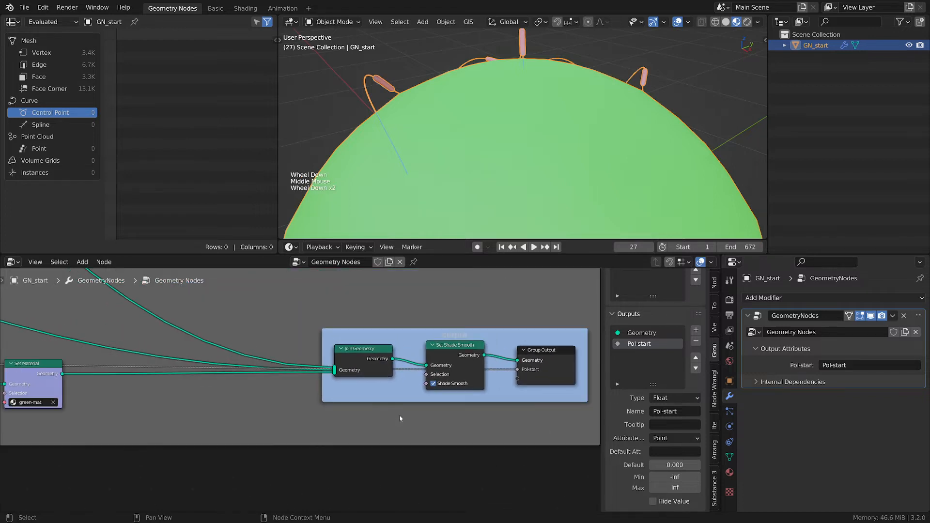
middle_drag(262, 411, 405, 382)
scroll(408, 382, up, 2)
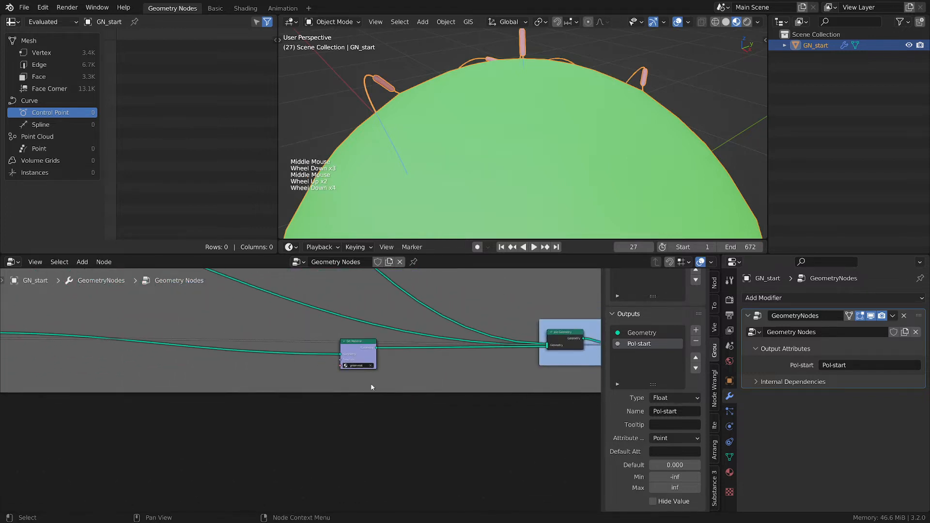
scroll(408, 382, down, 5)
middle_drag(59, 368, 394, 375)
scroll(394, 375, up, 2)
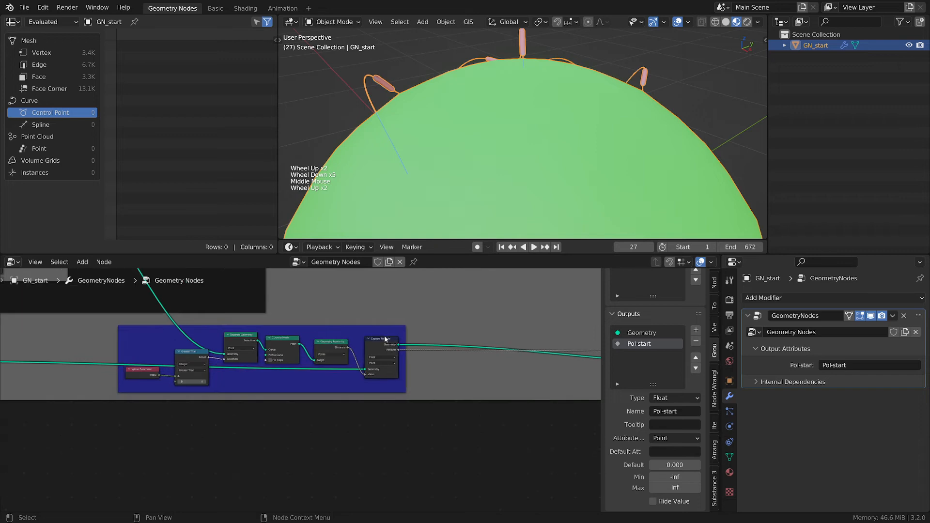
drag(386, 340, 387, 344)
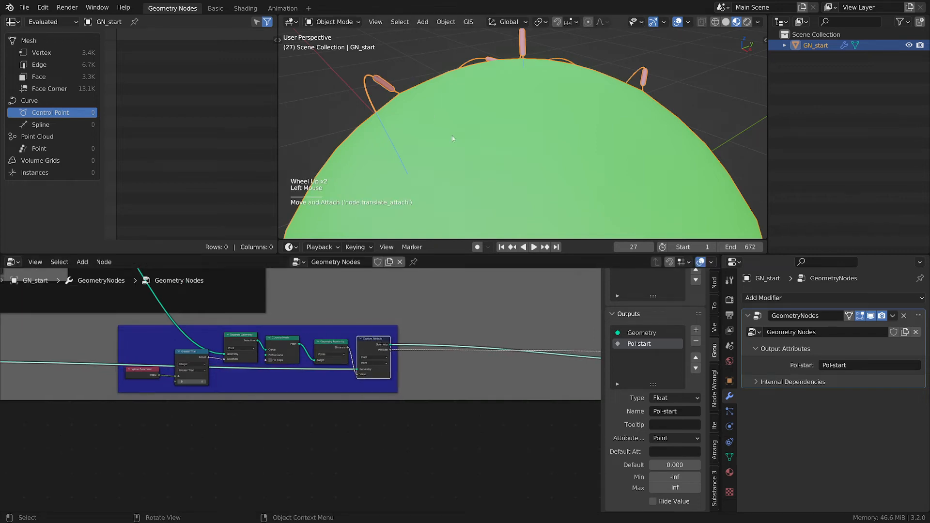
middle_drag(415, 149, 397, 140)
mouse_move(384, 172)
mouse_down()
mouse_move(344, 118)
mouse_move(379, 73)
mouse_move(412, 88)
mouse_up()
mouse_move(412, 90)
right_down()
mouse_move(351, 104)
mouse_move(394, 160)
right_up()
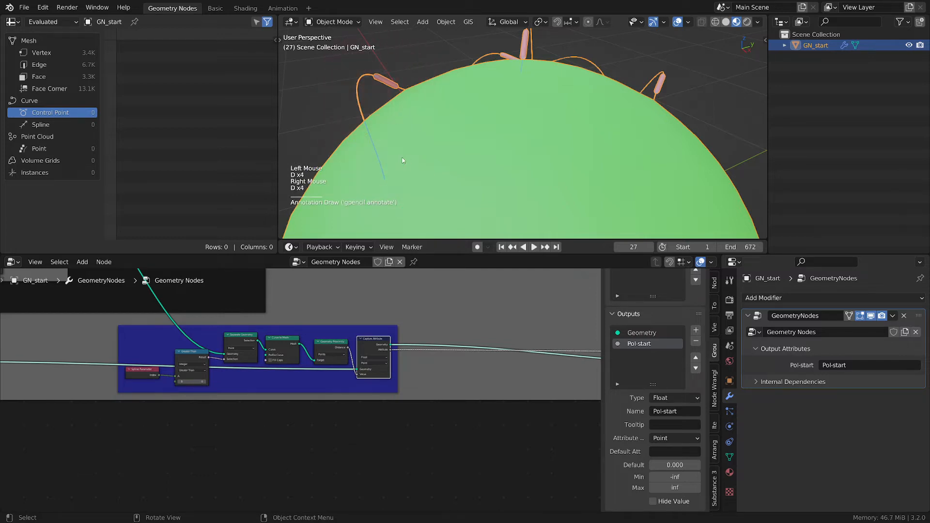
- Browse the node tree around the stick-to-surface and turn-to-mesh frames
scroll(275, 321, down, 3)
middle_drag(275, 322, 469, 356)
scroll(436, 368, up, 3)
scroll(466, 339, up, 5)
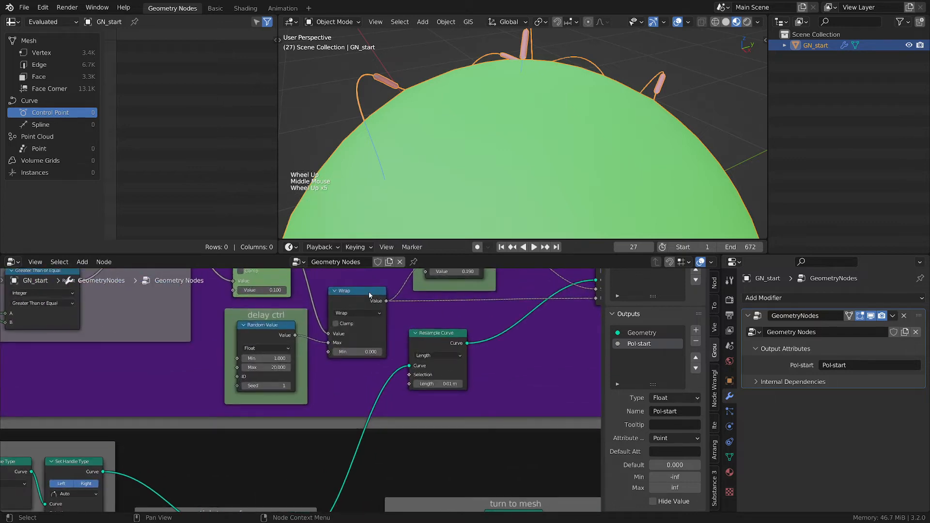
drag(364, 300, 361, 292)
scroll(361, 292, down, 2)
middle_drag(361, 292, 246, 230)
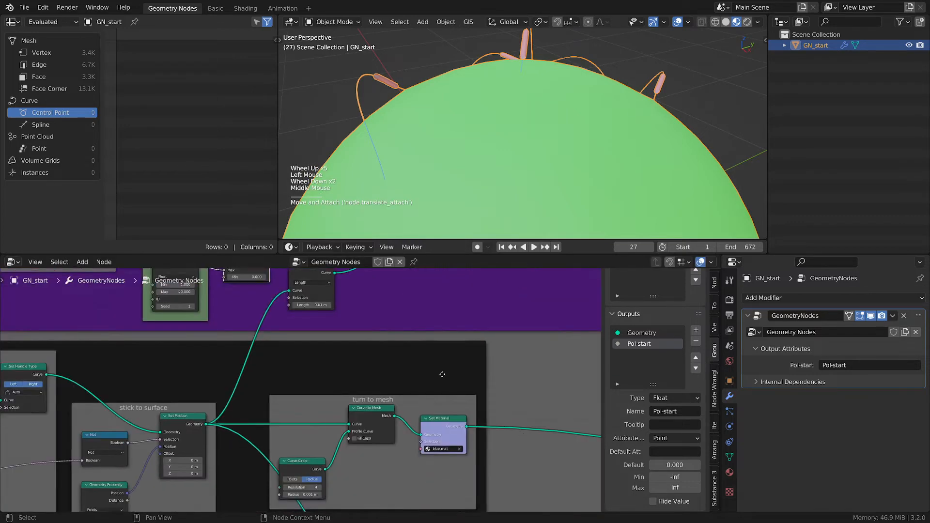
middle_drag(444, 465, 382, 407)
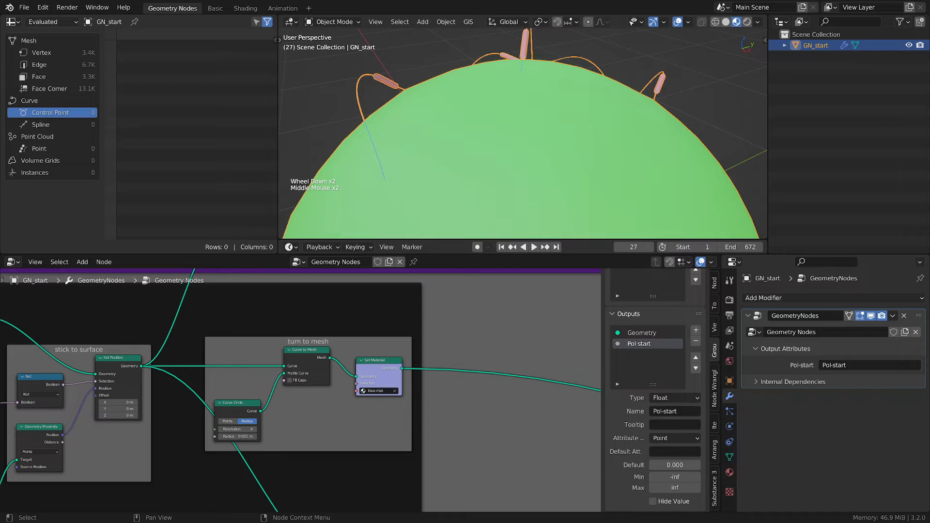
key(ctrl+space)
scroll(297, 391, down, 2)
middle_drag(362, 312, 389, 344)
scroll(388, 345, up, 2)
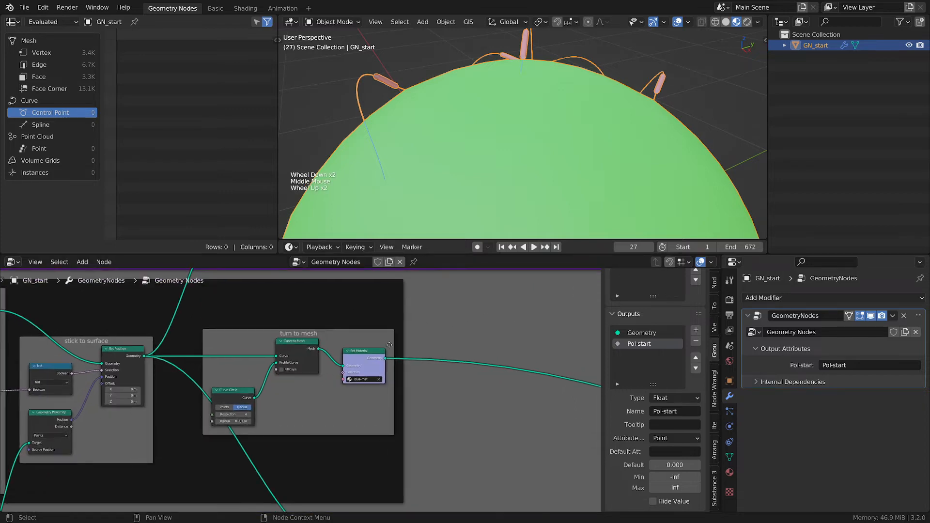
drag(351, 336, 362, 334)
scroll(457, 368, down, 1)
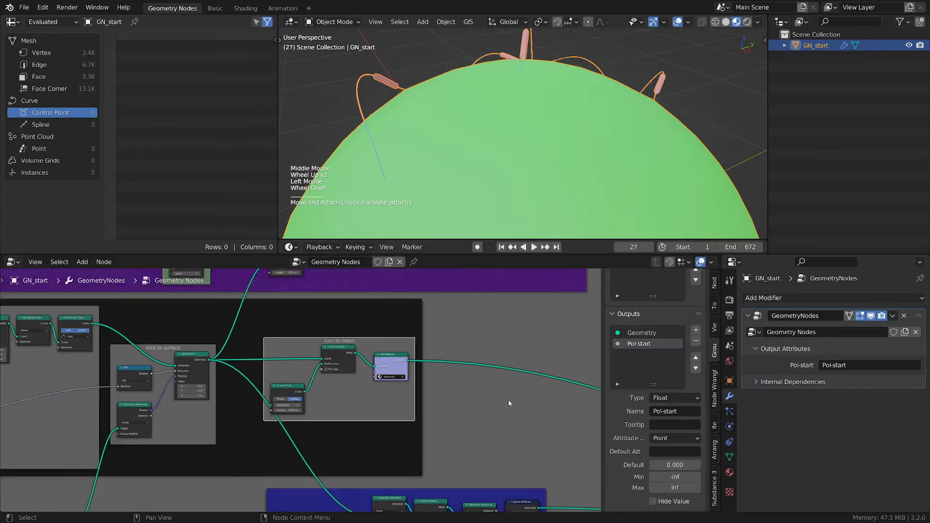
middle_drag(516, 430, 436, 342)
scroll(420, 439, up, 2)
- Duplicate the Geometry Proximity and Capture Attribute nodes inside the blue tracer frame and place the copies beside the originals
click(445, 402)
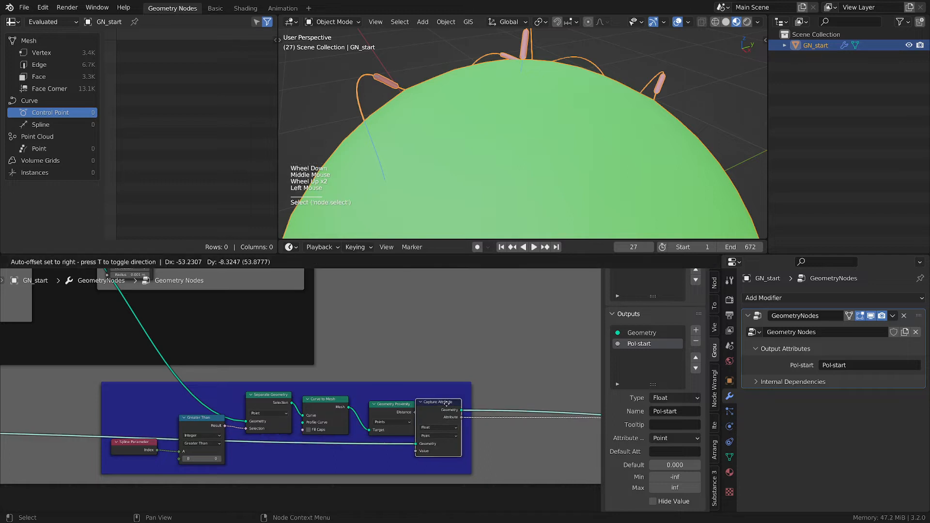
click(393, 403)
key(shift+d)
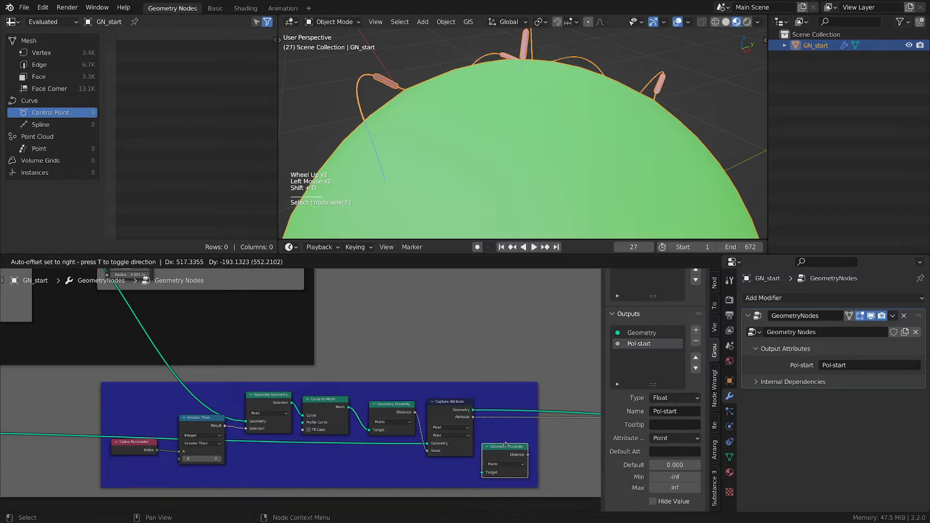
click(507, 439)
click(454, 402)
key(shift+d)
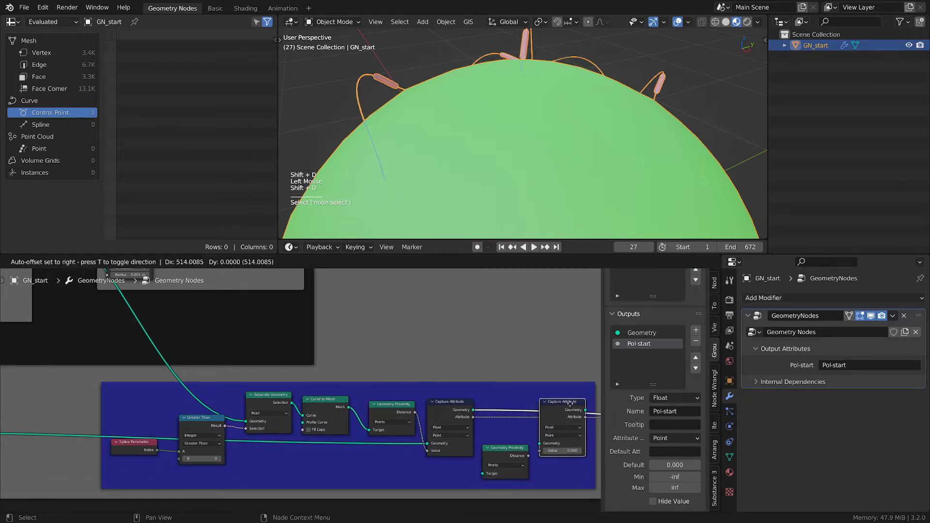
click(577, 395)
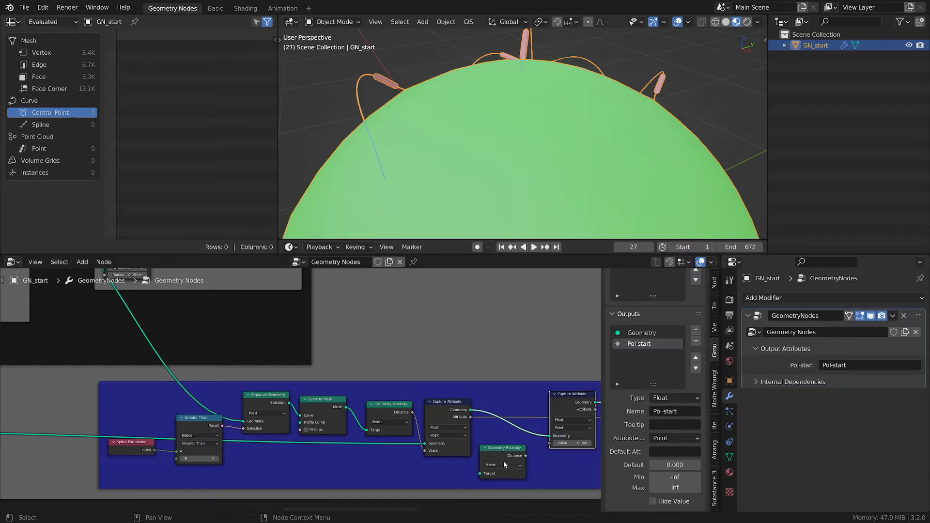
drag(517, 450, 526, 449)
scroll(430, 373, down, 2)
middle_drag(403, 295, 381, 335)
scroll(404, 389, down, 1)
scroll(405, 389, down, 1)
scroll(388, 426, up, 1)
scroll(381, 334, up, 1)
scroll(381, 335, up, 1)
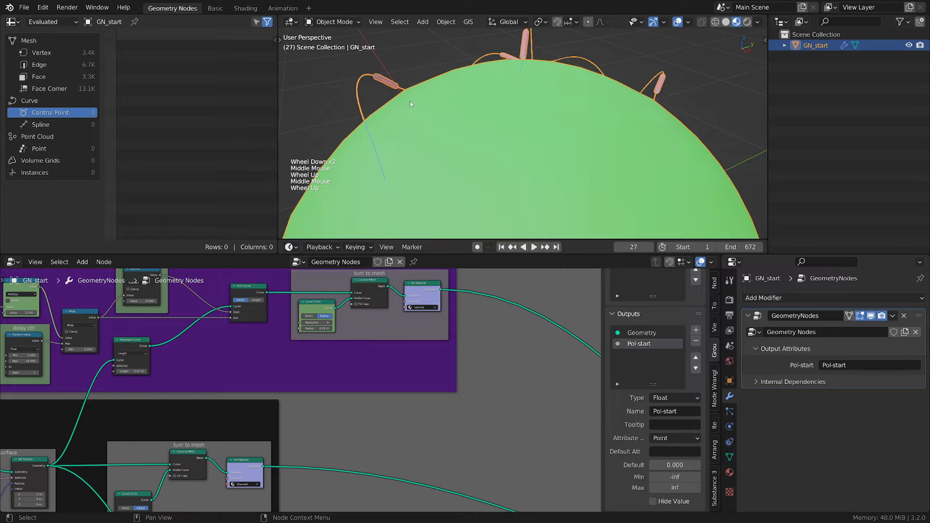
mouse_move(378, 73)
mouse_down()
mouse_move(411, 92)
mouse_move(377, 74)
mouse_up()
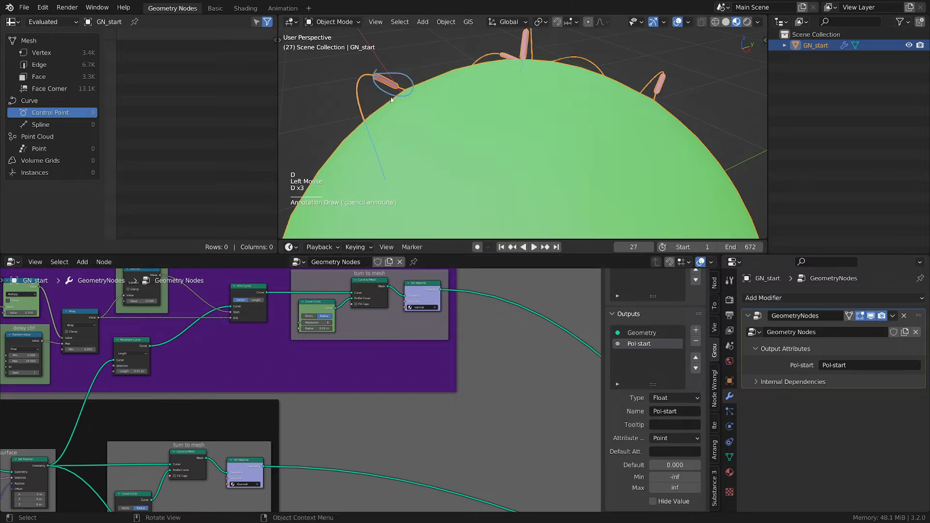
right_drag(391, 100, 411, 106)
scroll(360, 300, up, 2)
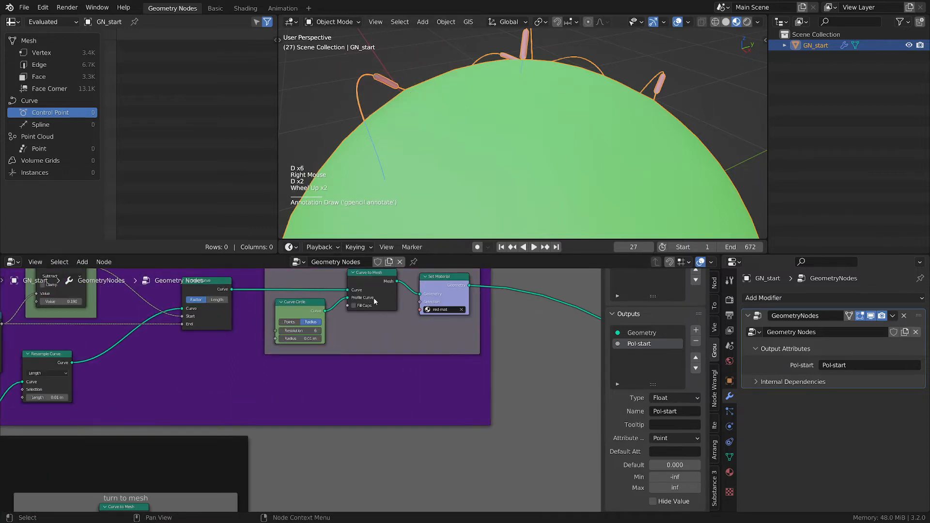
- Toggle mute on the Curve to Mesh node in the turn-to-mesh frame to inspect the curves, then unmute it
middle_drag(401, 289, 392, 314)
click(378, 302)
key(m)
key(m)
key(m)
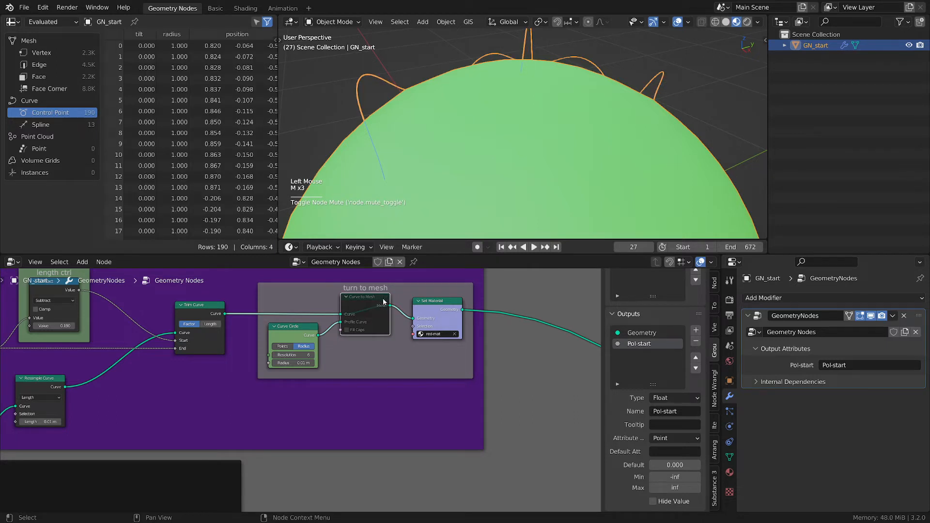
key(m)
- Wire the duplicated proximity distance into the new Capture Attribute and route its attribute to a new Group Output socket
drag(389, 306, 429, 387)
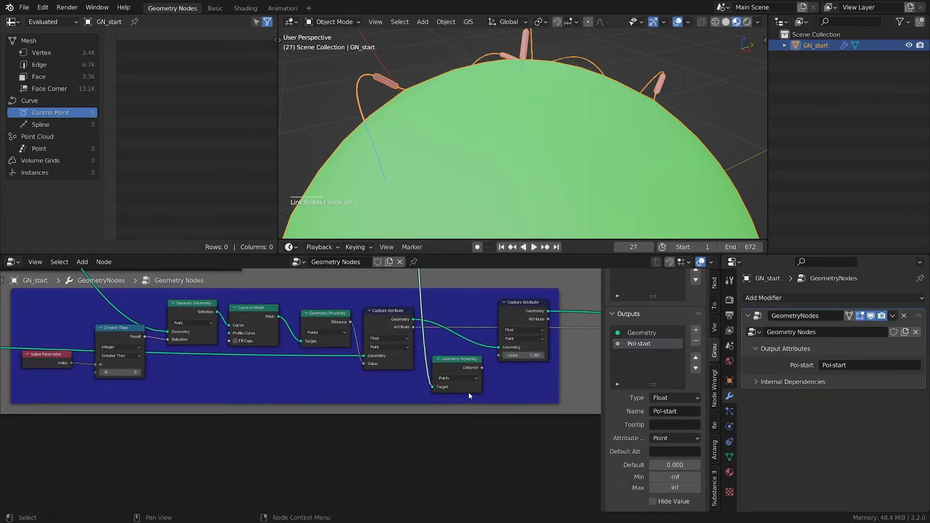
scroll(469, 391, up, 2)
drag(484, 362, 506, 346)
middle_drag(578, 319, 325, 331)
drag(317, 312, 391, 351)
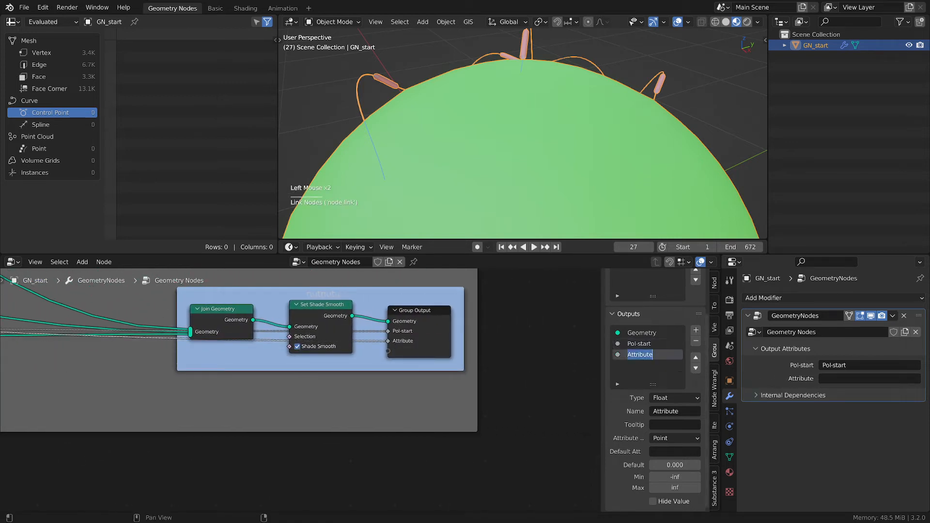
- Rename the new group output socket to Pol_FoT-start
double_click(644, 354)
key(shift)
text(Po)
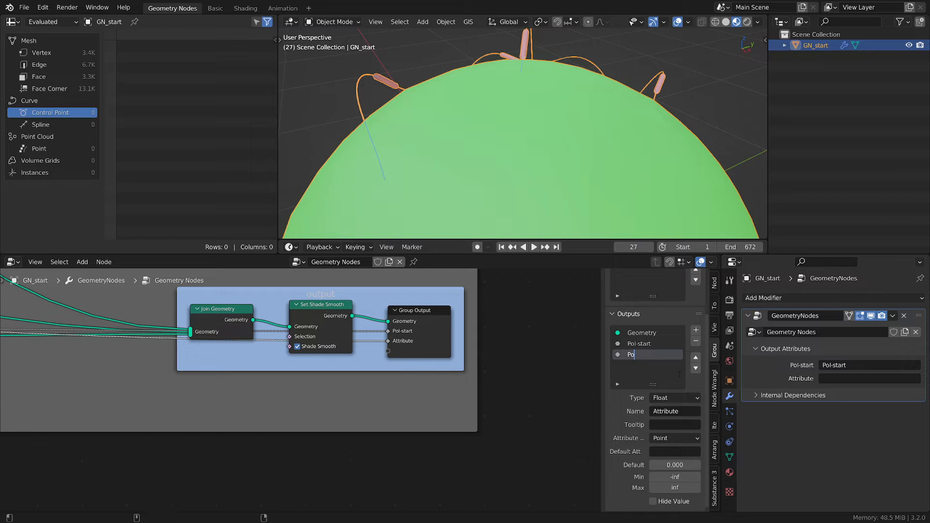
text(l_FoT-start)
key(Return)
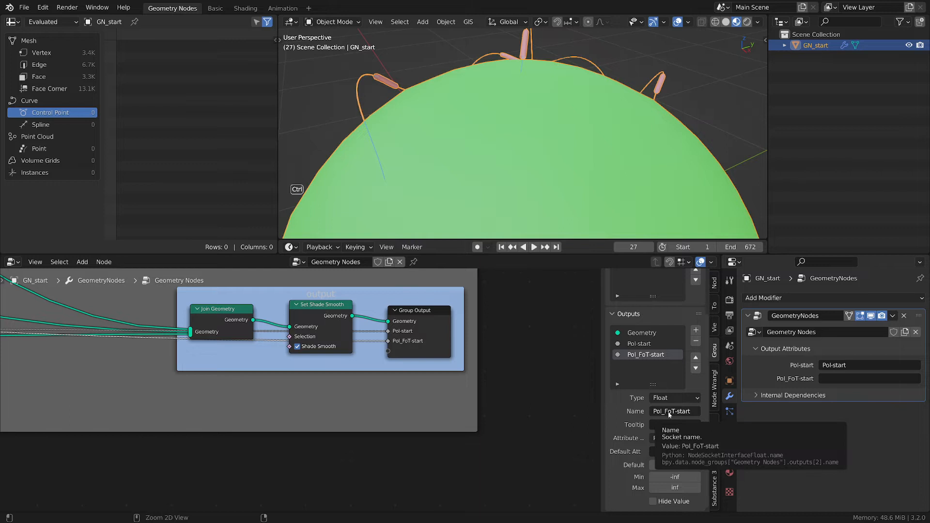
- Set the modifier's Pol_FoT-start output attribute name to Pol_FoT-start
key(ctrl+c)
key(ctrl+v)
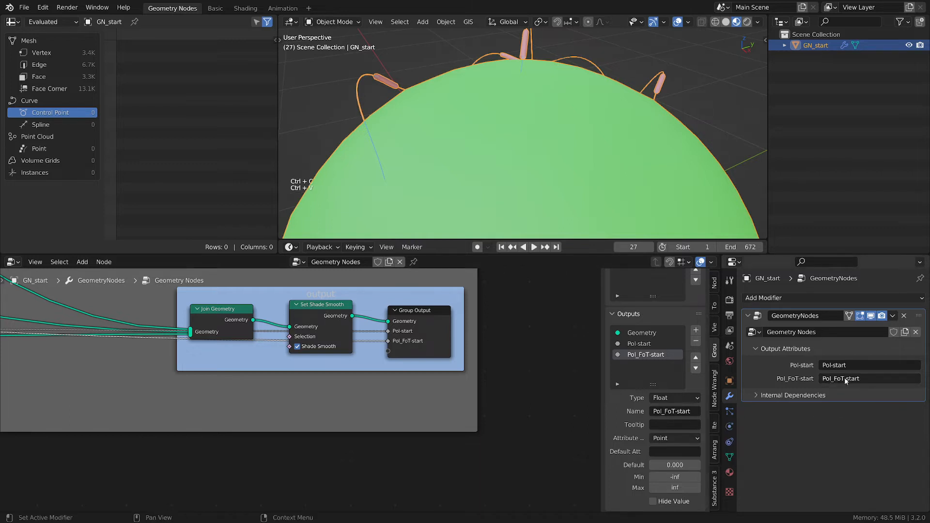
click(761, 346)
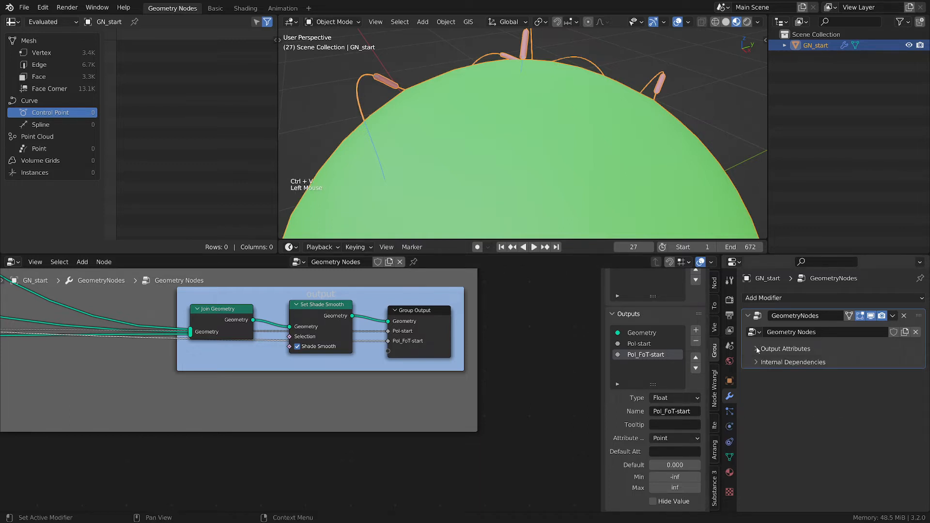
click(757, 347)
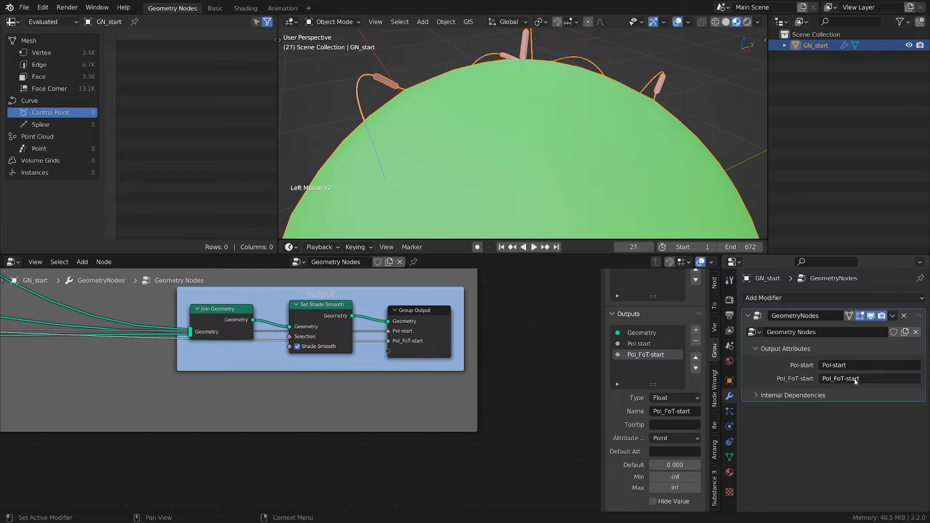
scroll(502, 359, down, 3)
middle_drag(162, 383, 345, 373)
scroll(345, 373, down, 1)
scroll(345, 373, down, 2)
middle_drag(124, 399, 469, 414)
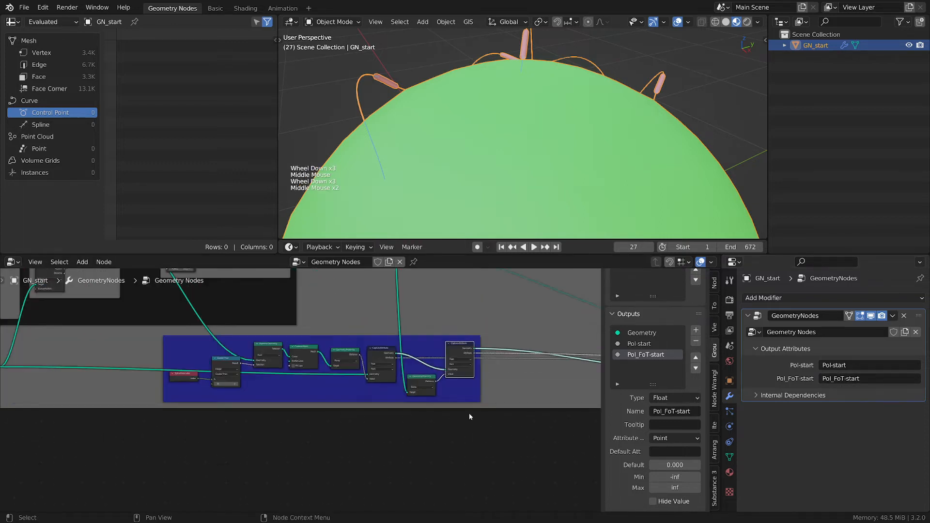
scroll(412, 411, up, 1)
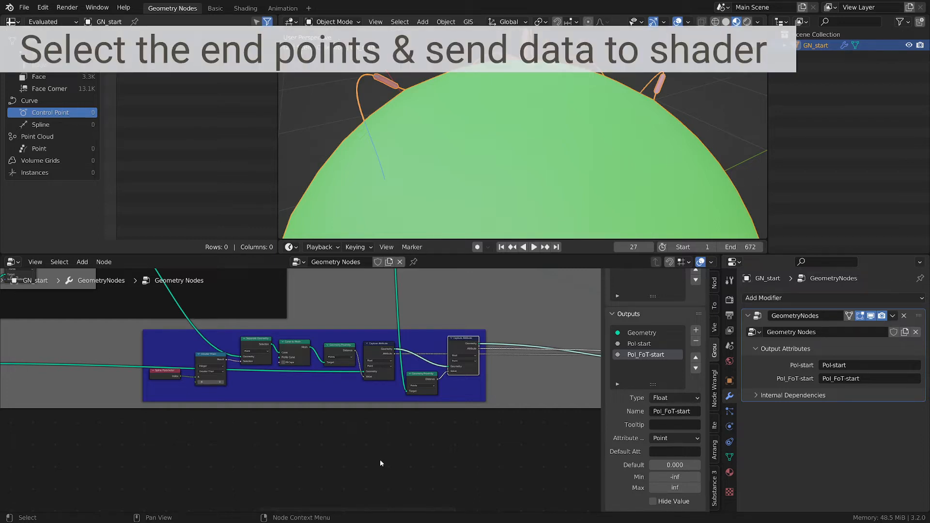
scroll(329, 445, up, 2)
- Box-select the tracer nodes in the blue frame and join them into a new frame
click(137, 358)
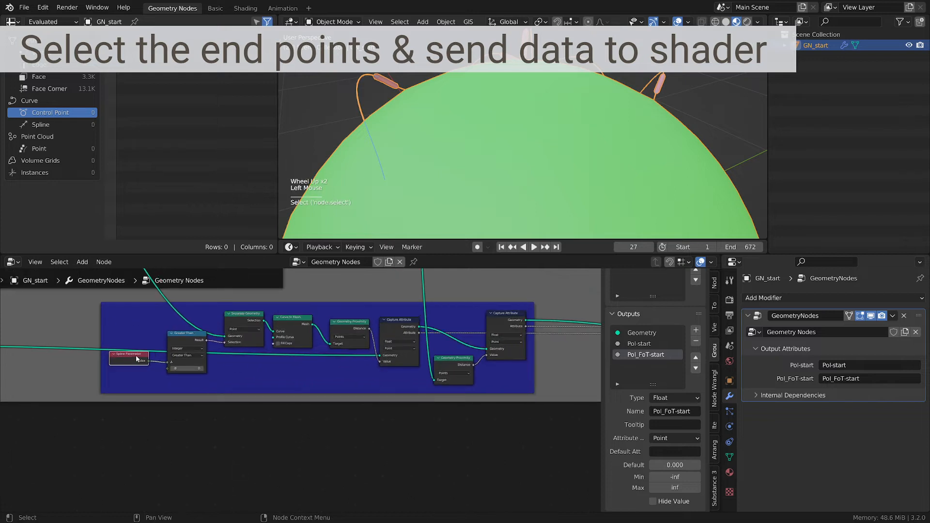
key(b)
drag(119, 309, 497, 365)
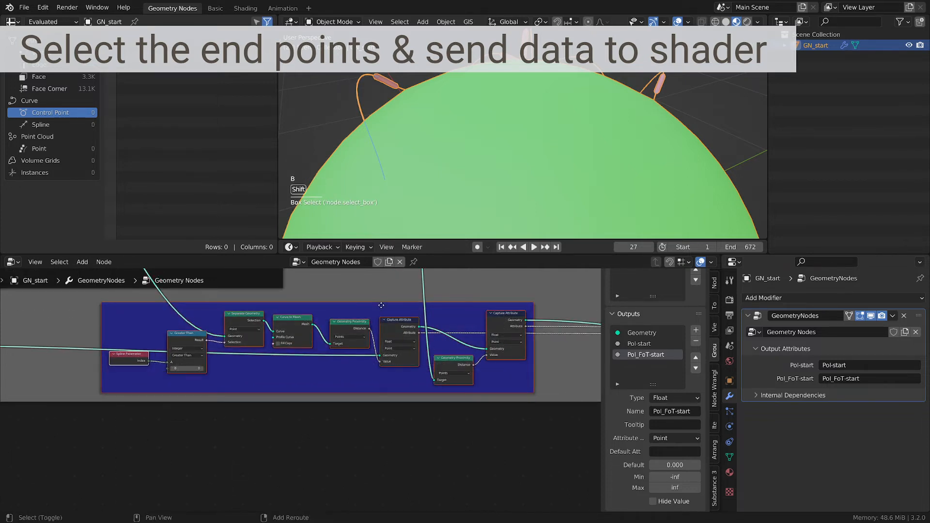
shift+click(382, 305)
shift+click(381, 305)
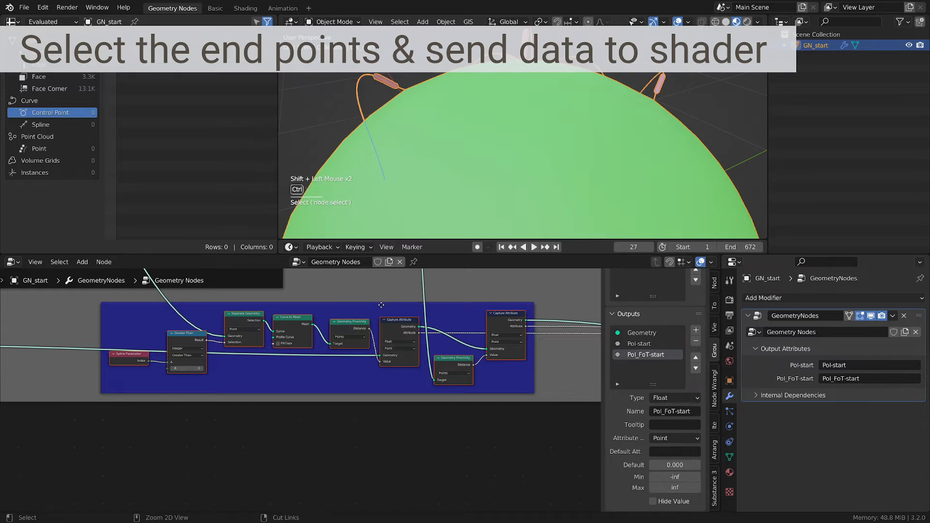
key(ctrl+j)
key(g)
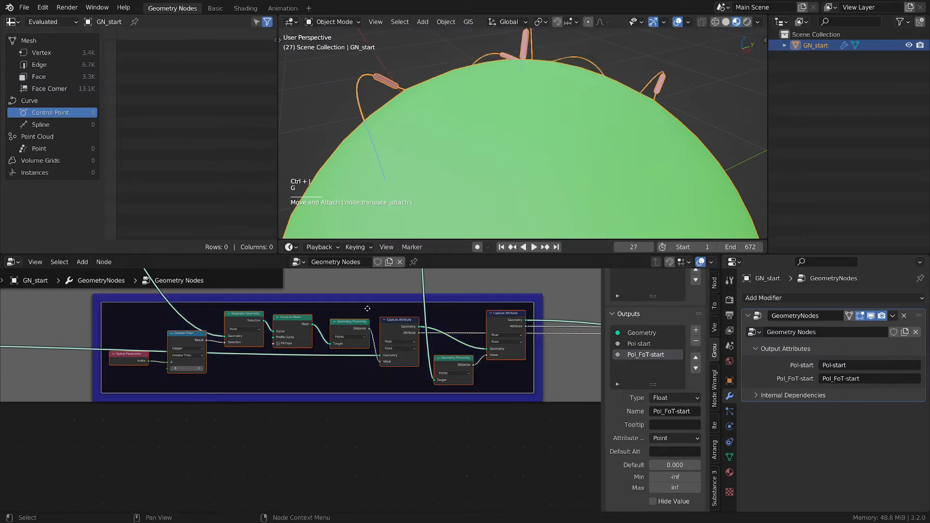
- Duplicate the new frame with its input links and place the copy below the original
key(ctrl+shift+d)
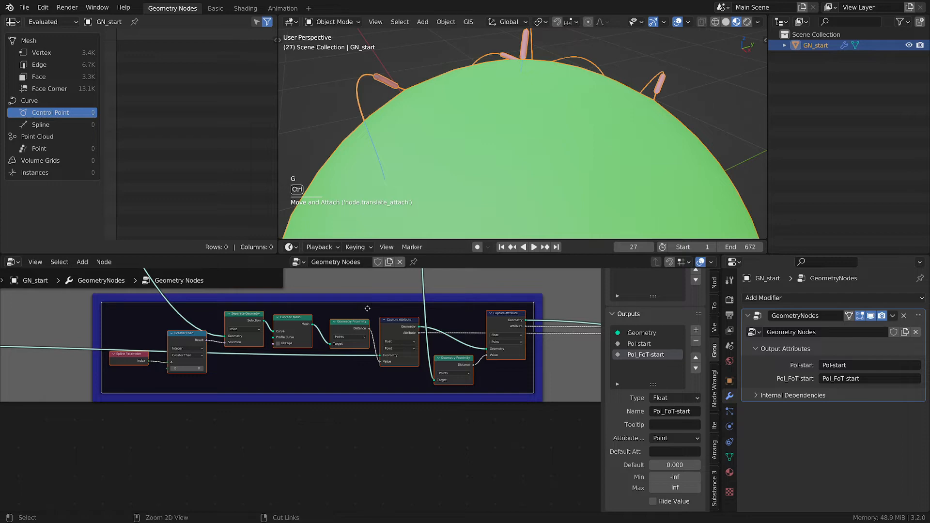
click(367, 409)
scroll(369, 430, down, 1)
middle_drag(379, 420, 423, 430)
- Label the upper frame "start point"
click(385, 343)
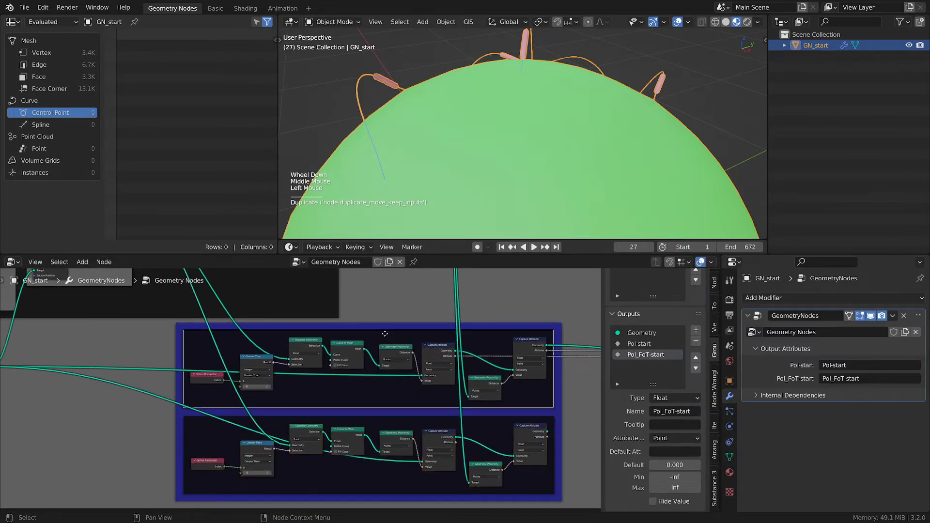
key(F2)
text(start point)
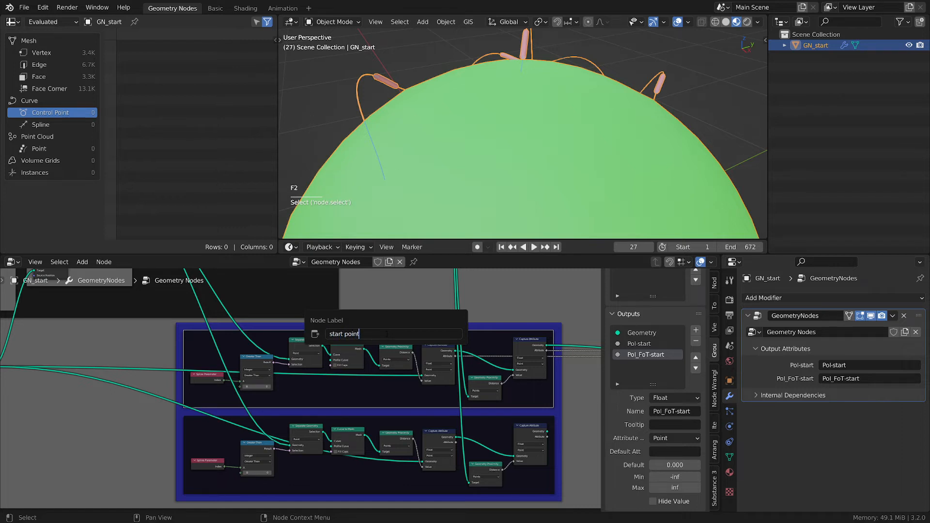
key(Return)
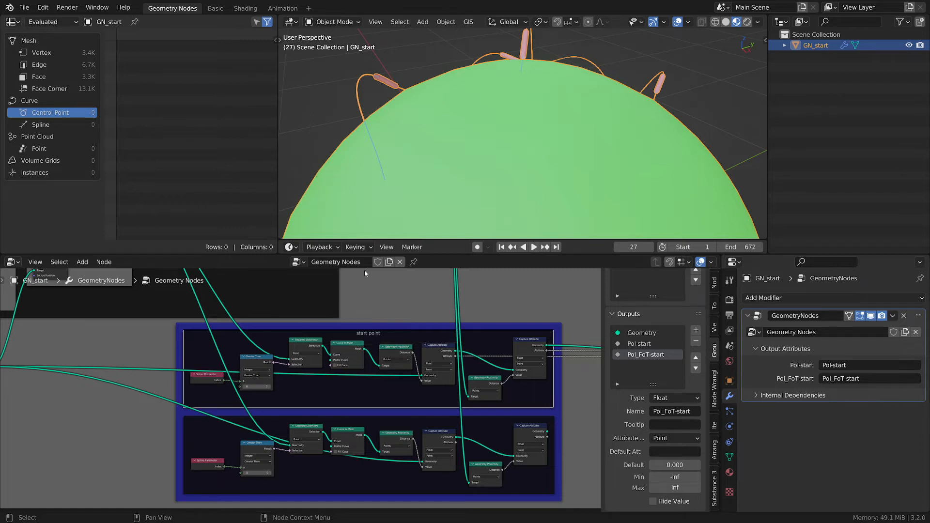
- Label the lower duplicated frame "end point"
click(395, 419)
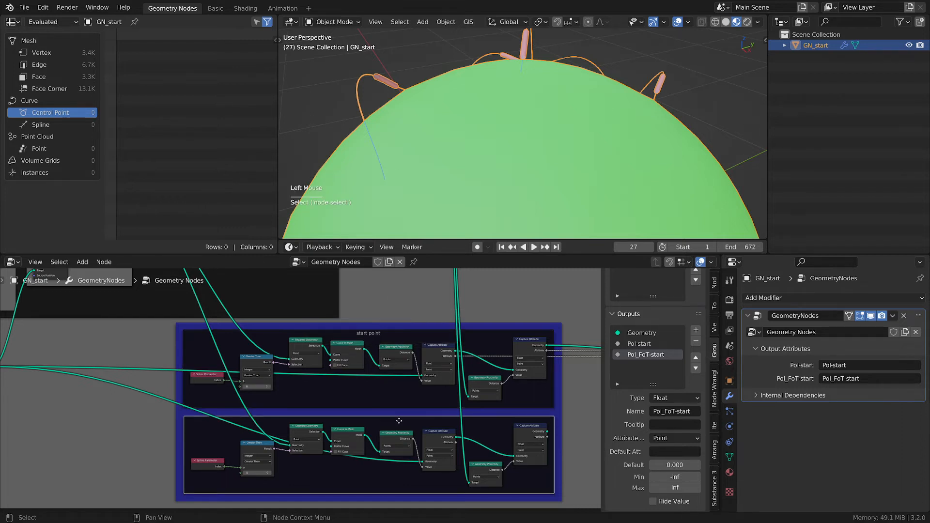
key(F2)
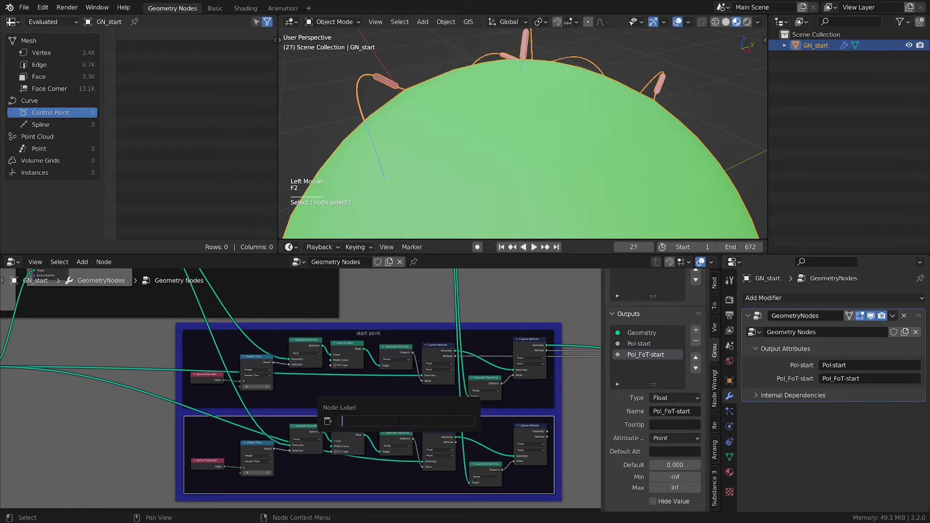
text(end point)
key(Return)
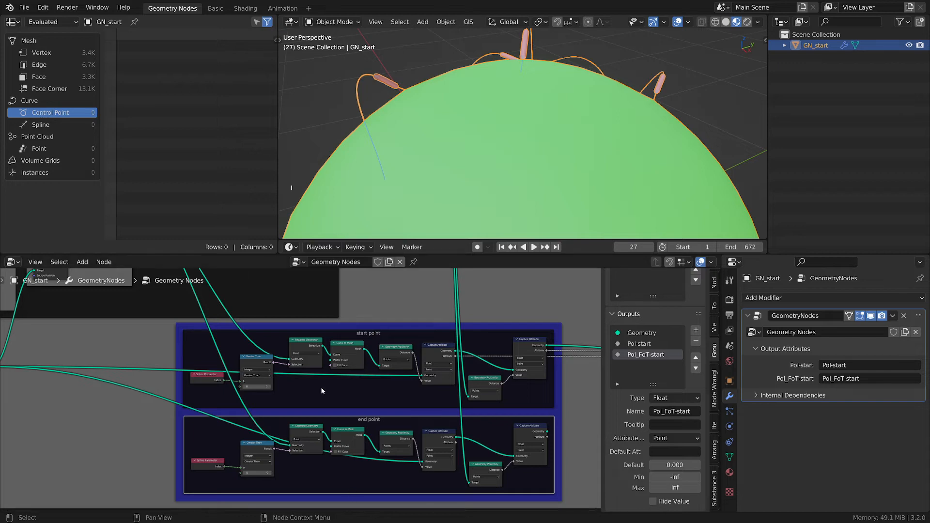
scroll(322, 390, up, 4)
middle_drag(322, 435, 300, 336)
scroll(299, 455, up, 1)
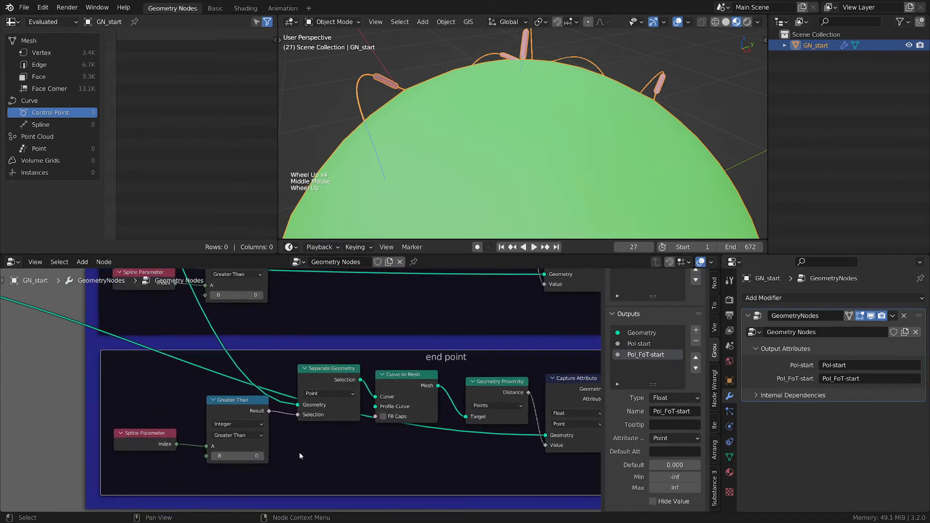
scroll(298, 452, up, 1)
drag(237, 400, 236, 408)
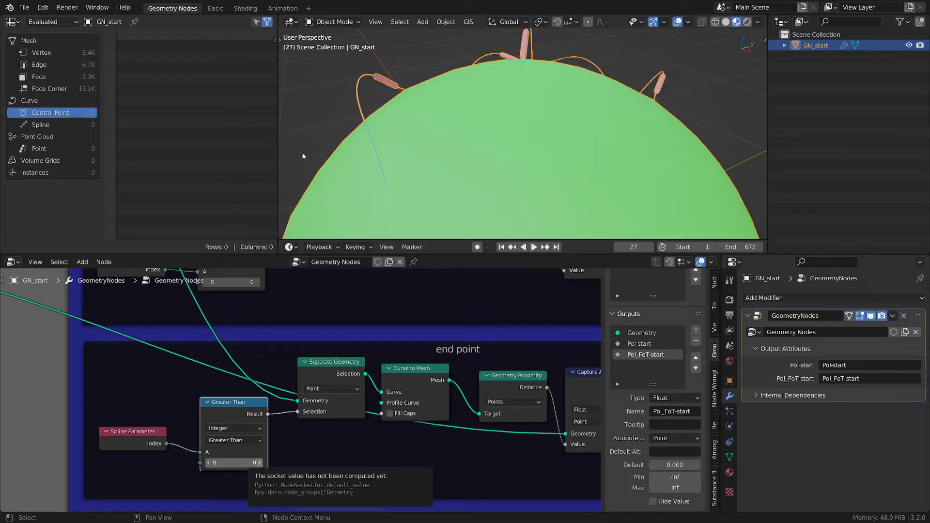
drag(368, 178, 400, 173)
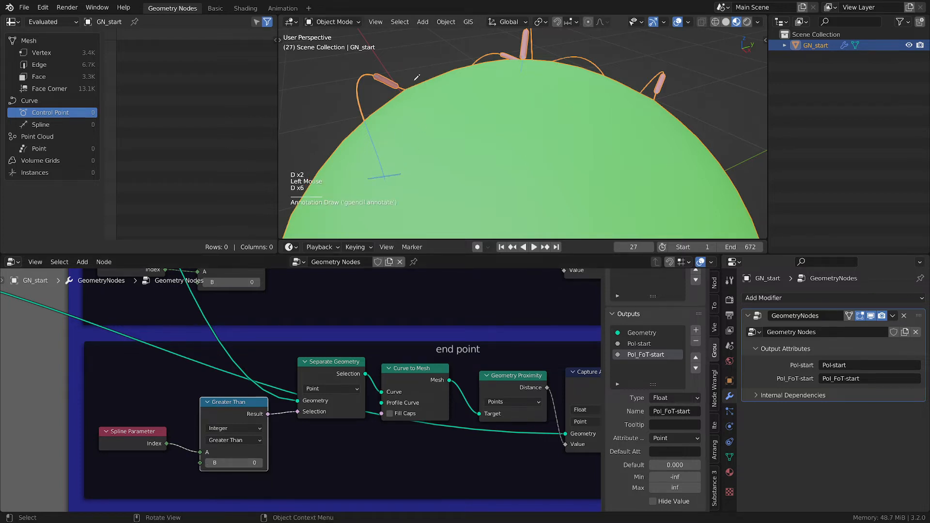
drag(413, 80, 403, 101)
drag(341, 71, 372, 83)
drag(384, 174, 381, 175)
drag(414, 85, 405, 95)
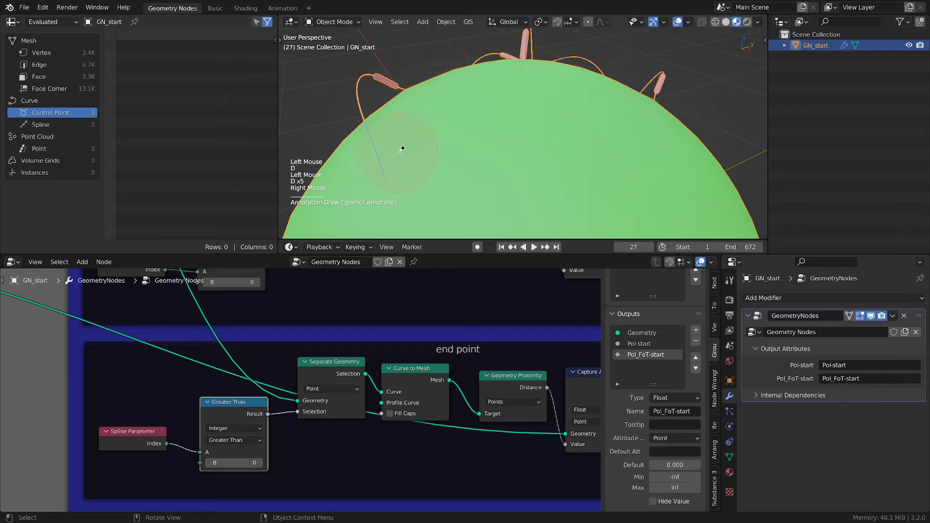
key(d)
key(d)
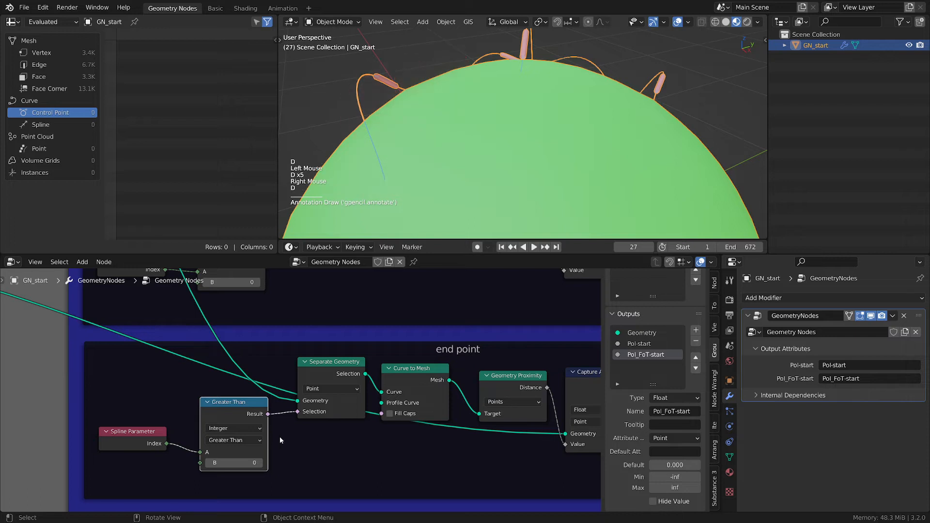
- Set the B value of the Greater Than node in the end point frame to 2
click(261, 464)
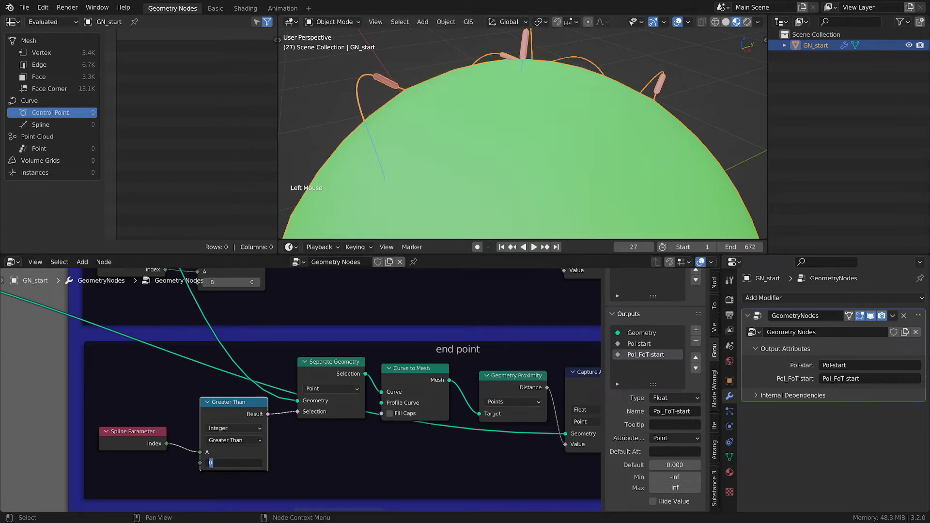
text(2)
key(Return)
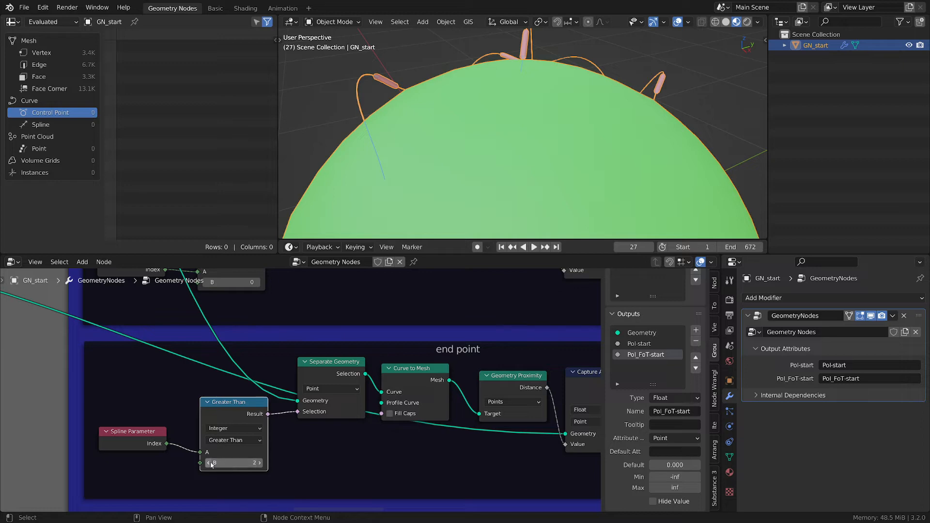
- Link the end point frame's two Capture Attribute outputs to two new Group Output sockets
drag(232, 402, 227, 403)
scroll(238, 409, down, 2)
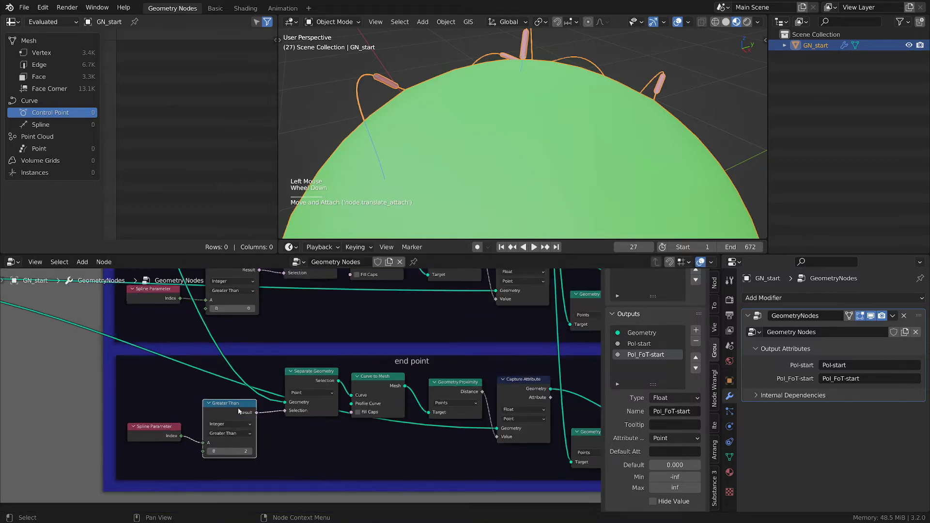
middle_drag(417, 451, 313, 446)
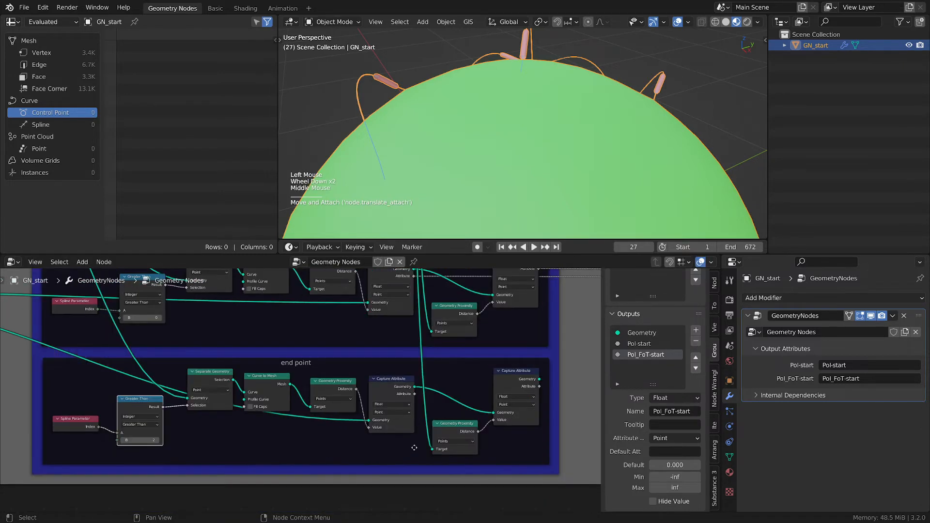
scroll(417, 444, up, 2)
scroll(421, 426, down, 3)
middle_drag(453, 380, 428, 399)
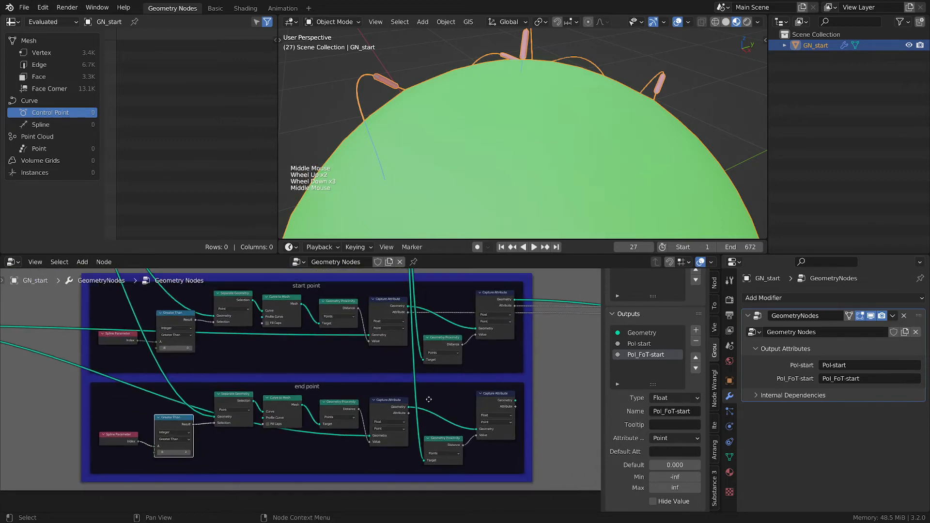
scroll(428, 414, up, 2)
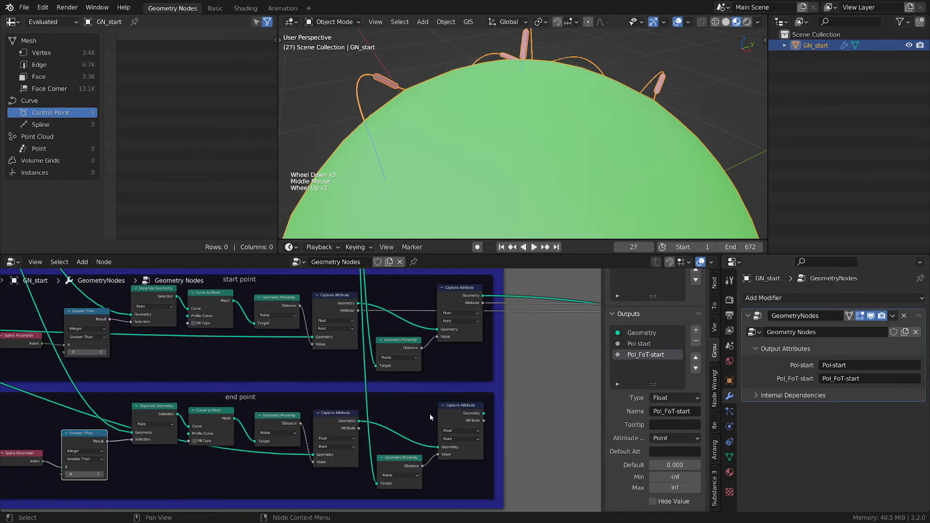
scroll(429, 413, down, 1)
scroll(379, 470, up, 1)
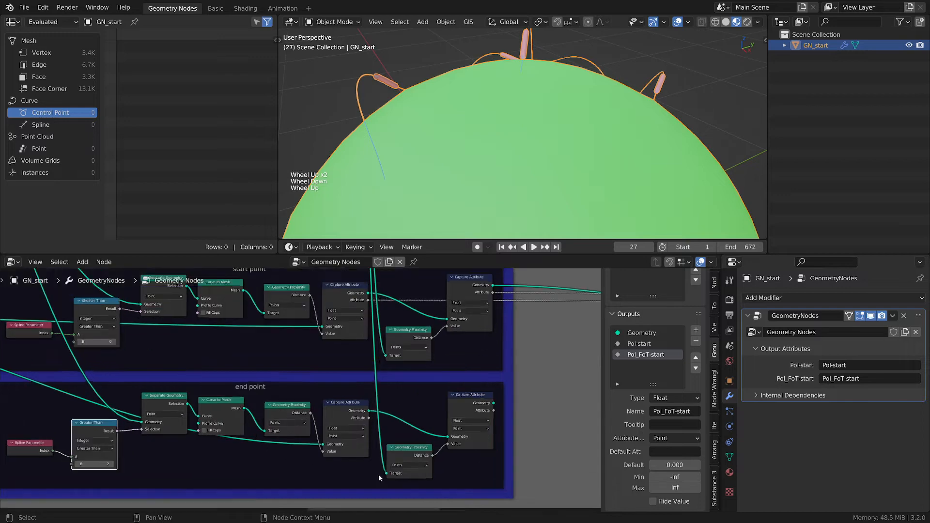
scroll(365, 428, up, 1)
middle_drag(434, 432, 169, 425)
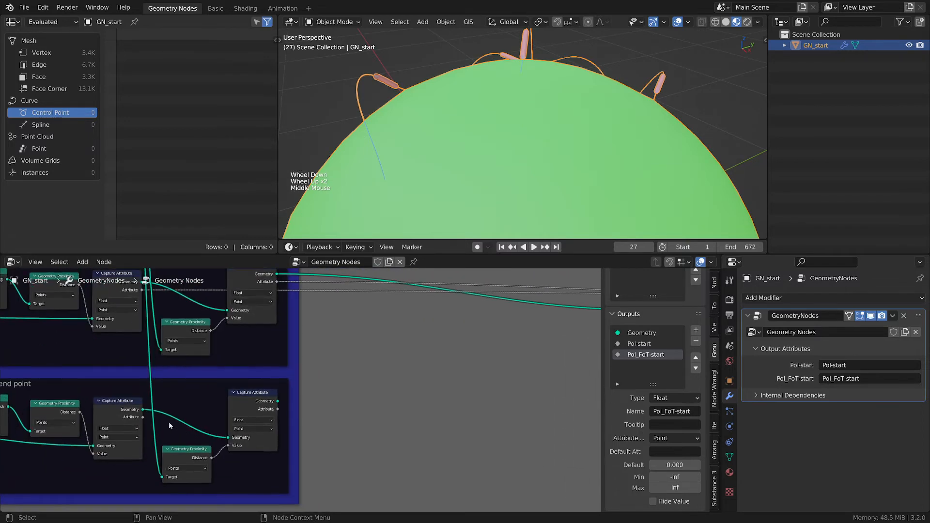
drag(142, 417, 363, 318)
middle_drag(237, 386, 299, 381)
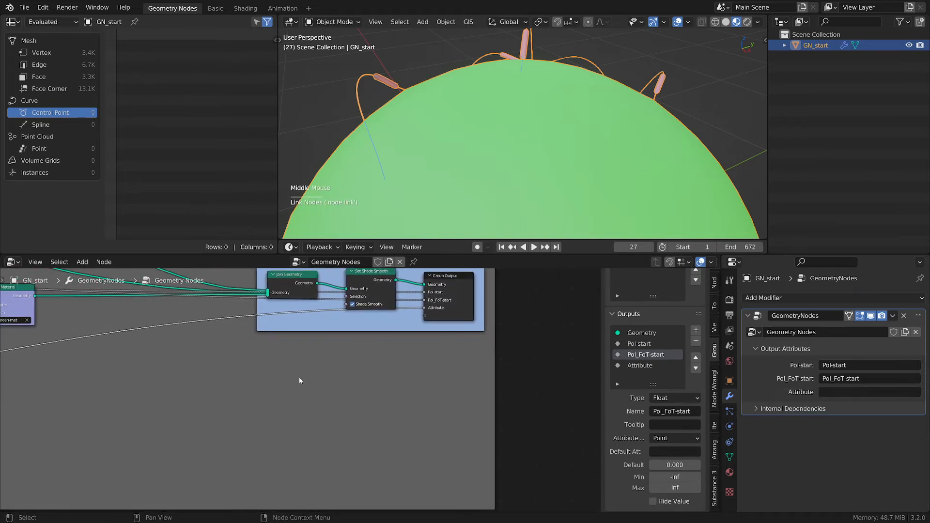
scroll(148, 391, down, 2)
middle_drag(147, 391, 344, 384)
scroll(226, 411, up, 1)
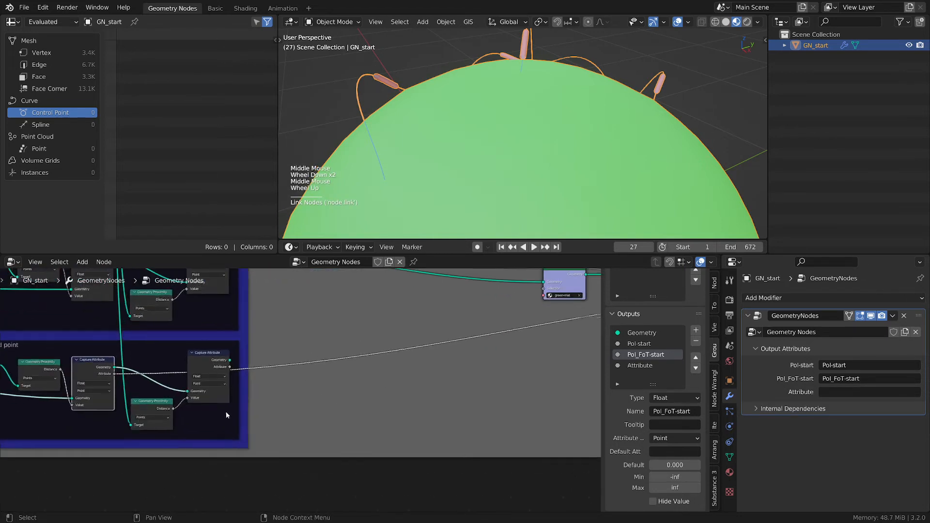
drag(229, 370, 426, 294)
middle_drag(197, 374, 427, 393)
scroll(477, 429, down, 1)
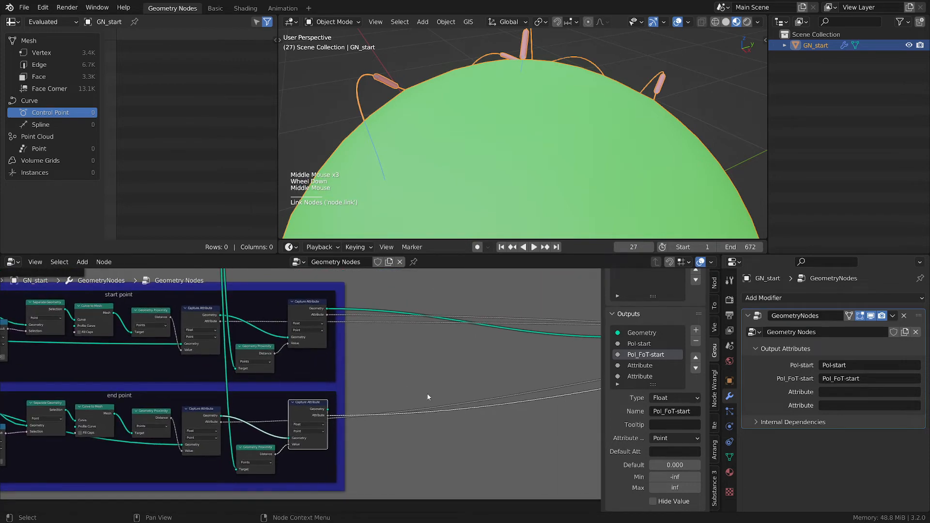
- Chain the start point frame's last Capture Attribute geometry into the end point frame's first Capture Attribute
scroll(344, 376, down, 2)
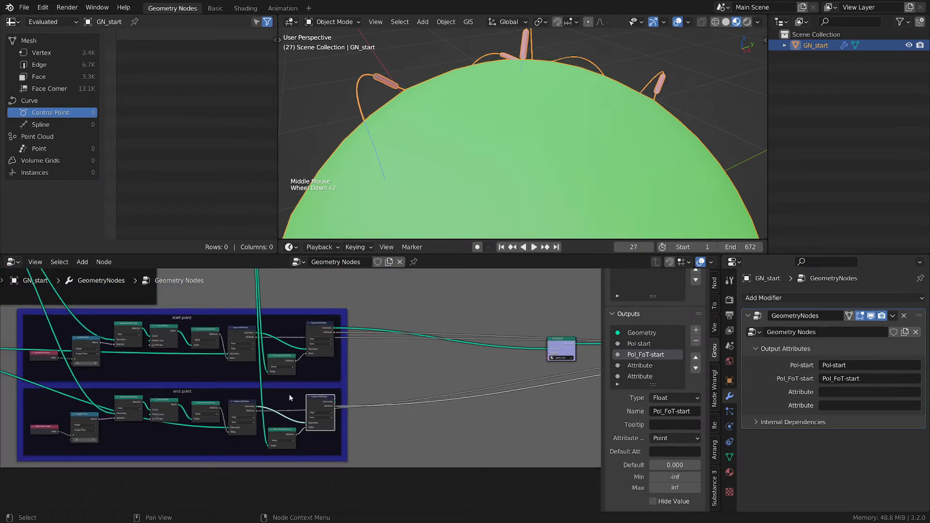
drag(289, 393, 377, 393)
scroll(376, 392, up, 2)
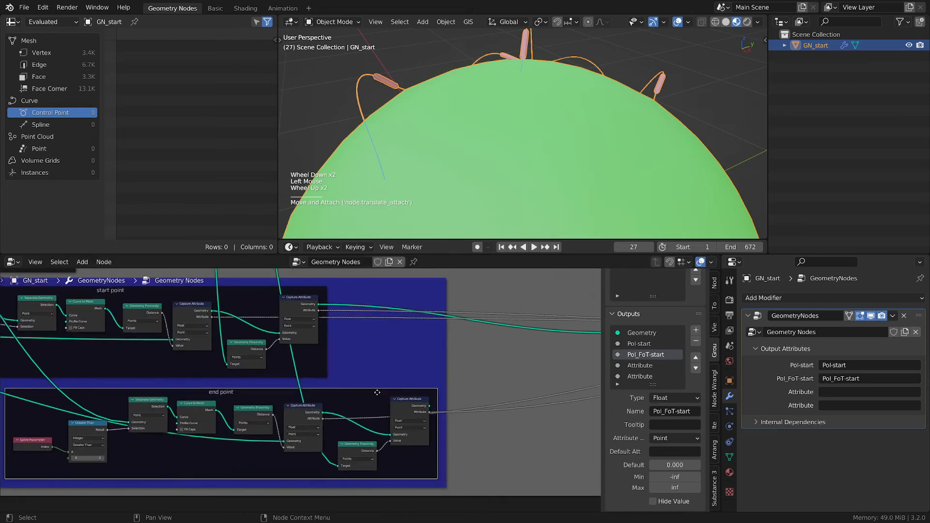
middle_drag(337, 363, 487, 363)
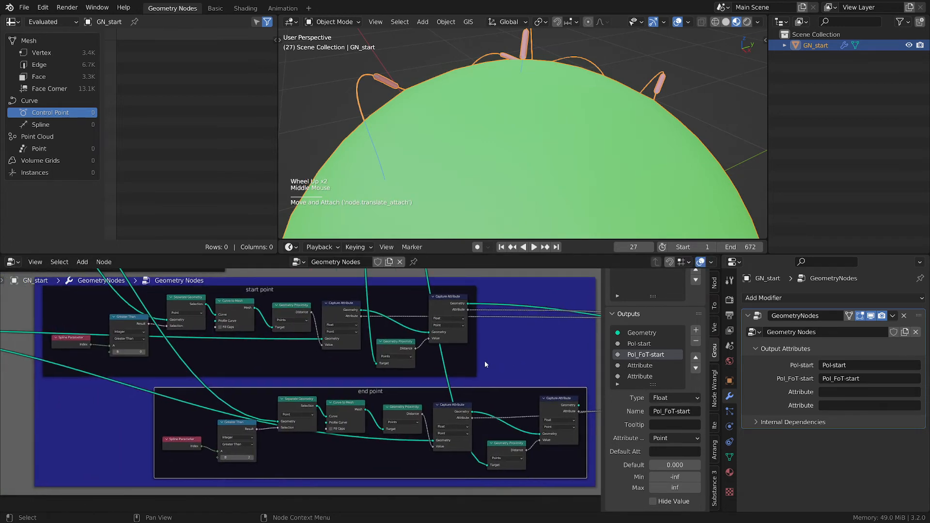
drag(468, 304, 436, 440)
middle_drag(452, 418, 291, 411)
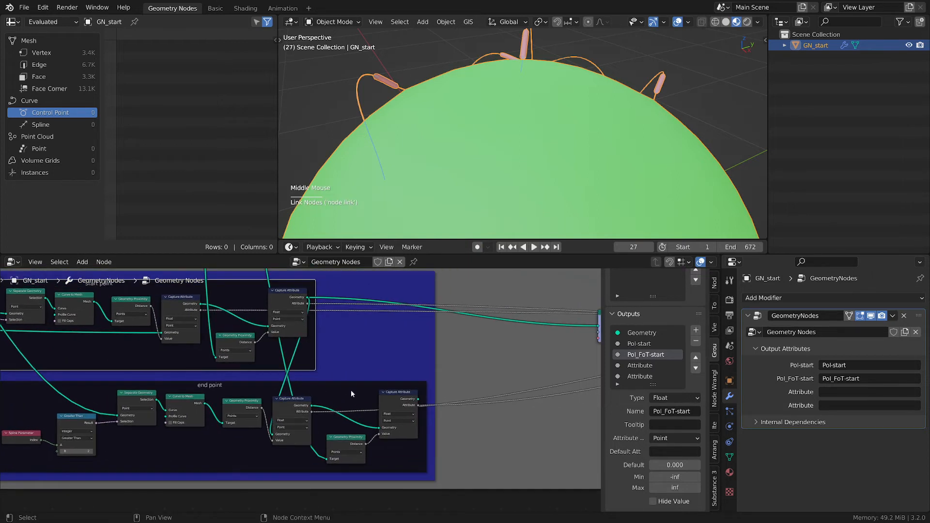
- Route the end point frame's last Capture Attribute geometry into the Set Material node and rearrange the frames
drag(360, 386, 481, 382)
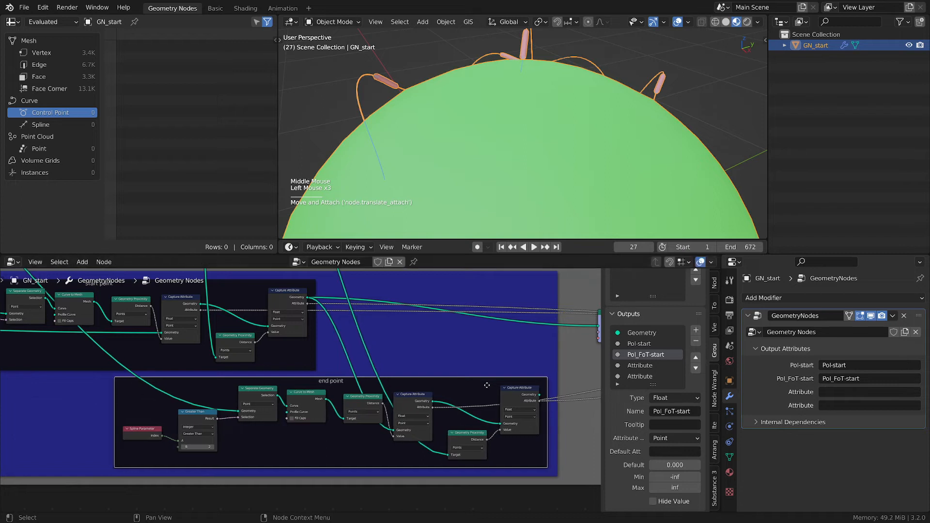
middle_drag(491, 379, 332, 401)
drag(380, 417, 439, 347)
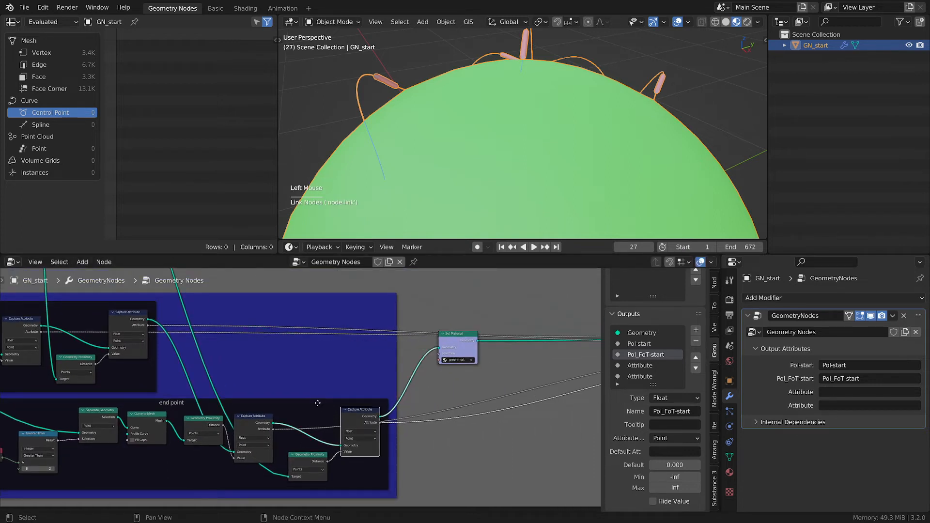
drag(331, 417, 339, 416)
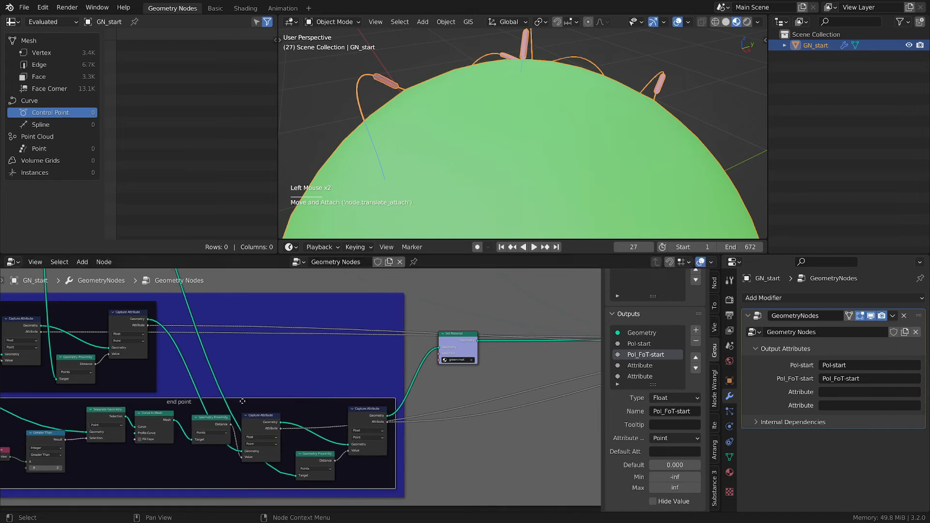
middle_drag(242, 401, 429, 380)
click(265, 312)
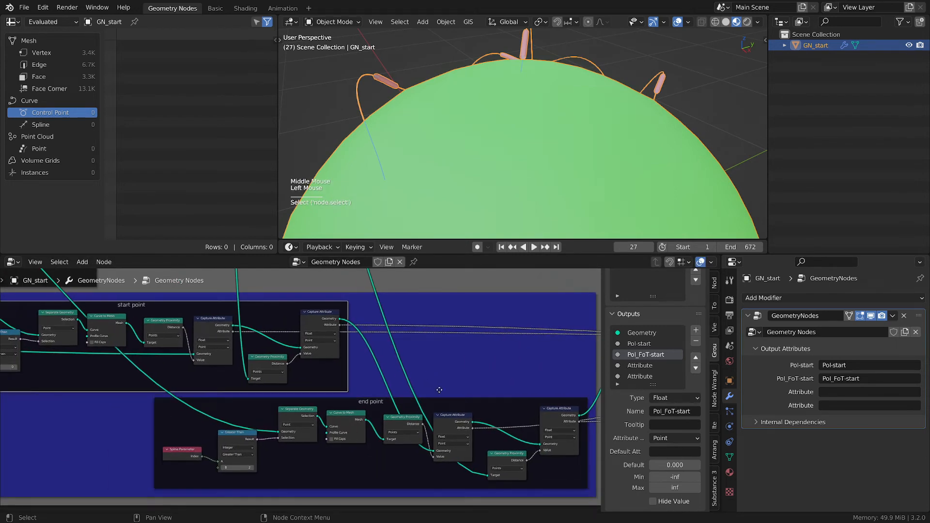
click(449, 402)
middle_drag(538, 409, 261, 390)
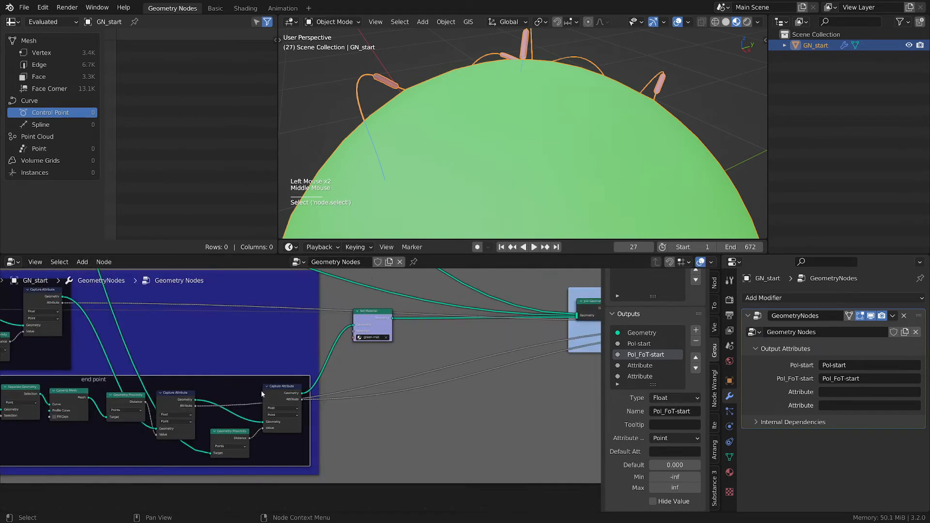
middle_drag(356, 383, 298, 392)
scroll(574, 385, up, 1)
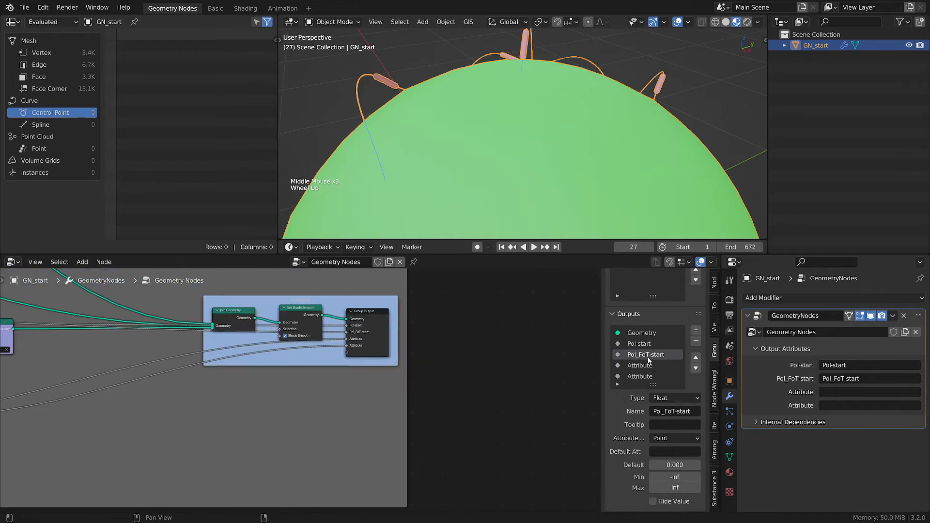
- Rename the fourth group output to Pol-end
double_click(639, 343)
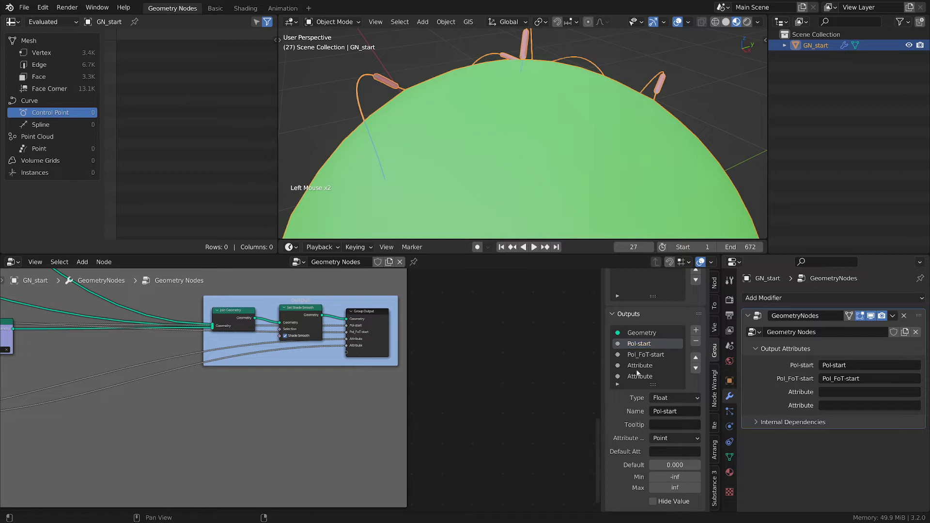
click(639, 365)
text(Pol-start)
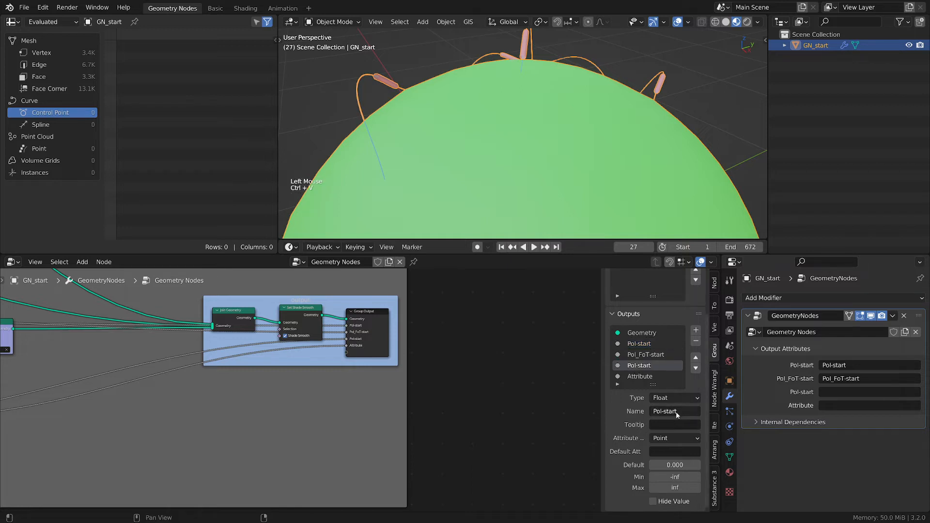
drag(677, 411, 663, 411)
text(end)
key(Return)
- Rename the fifth group output to Pol_FoT-end
click(660, 355)
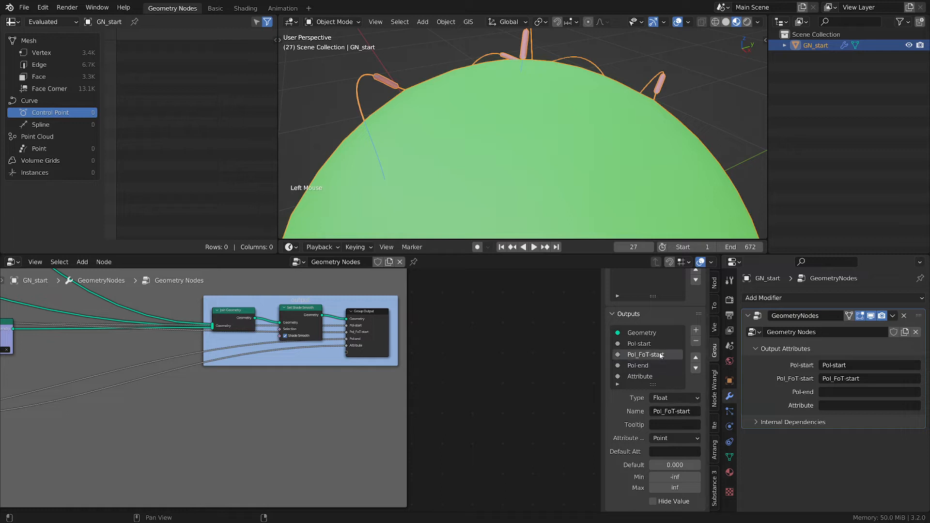
key(ctrl)
click(639, 377)
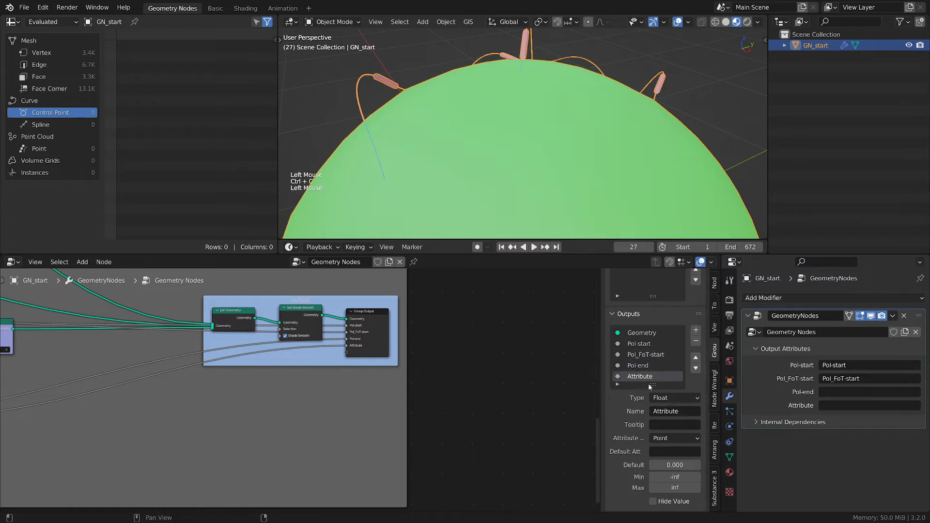
key(ctrl+c)
key(ctrl+v)
click(684, 410)
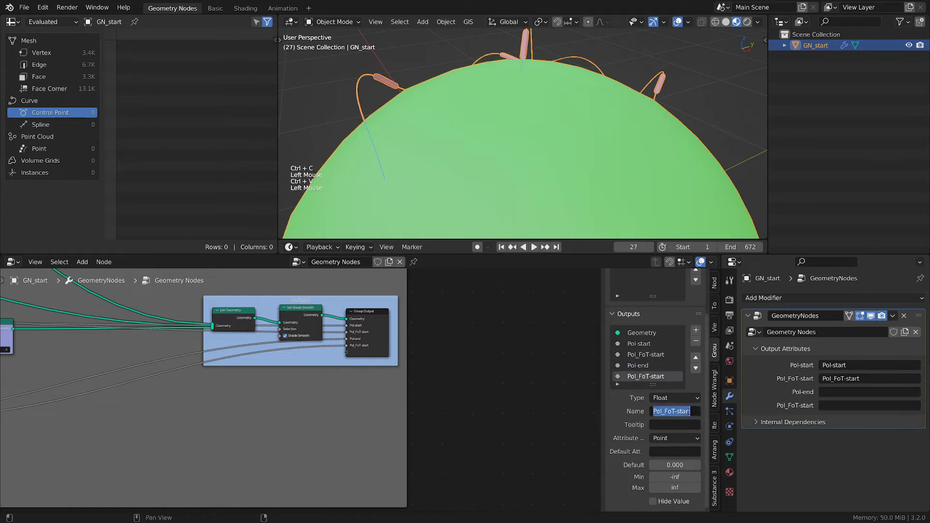
double_click(684, 411)
text(en)
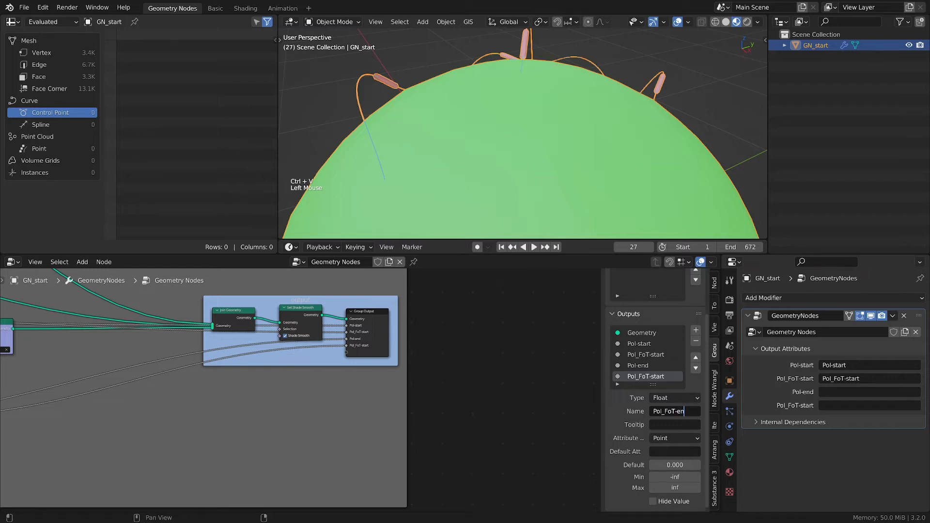
text(d)
key(Return)
- Enter Pol_FoT-end and Pol-end as the modifier's output attribute names and save the file
key(ctrl)
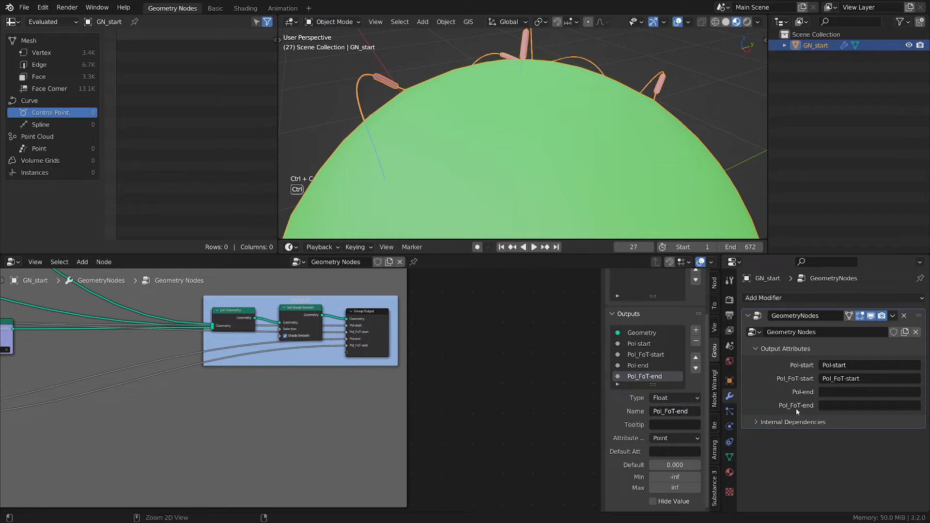
key(ctrl+v)
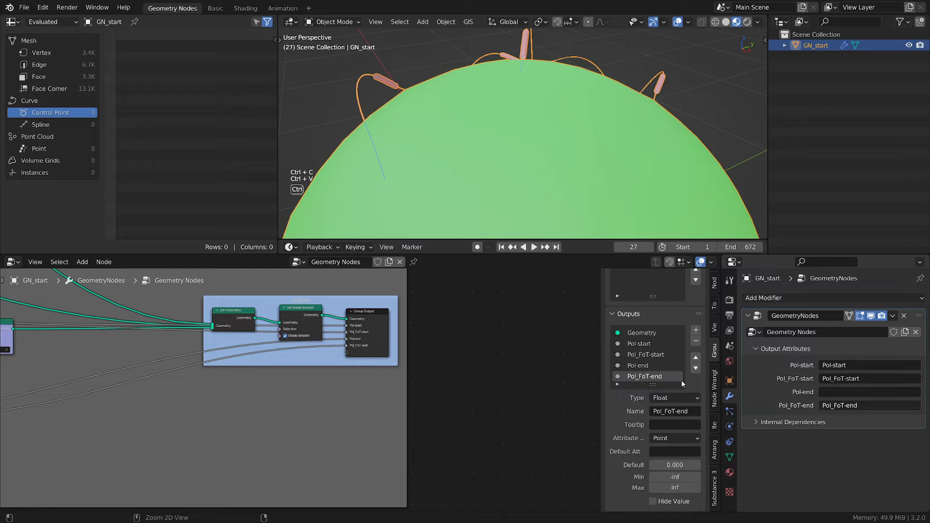
click(649, 366)
key(ctrl+c)
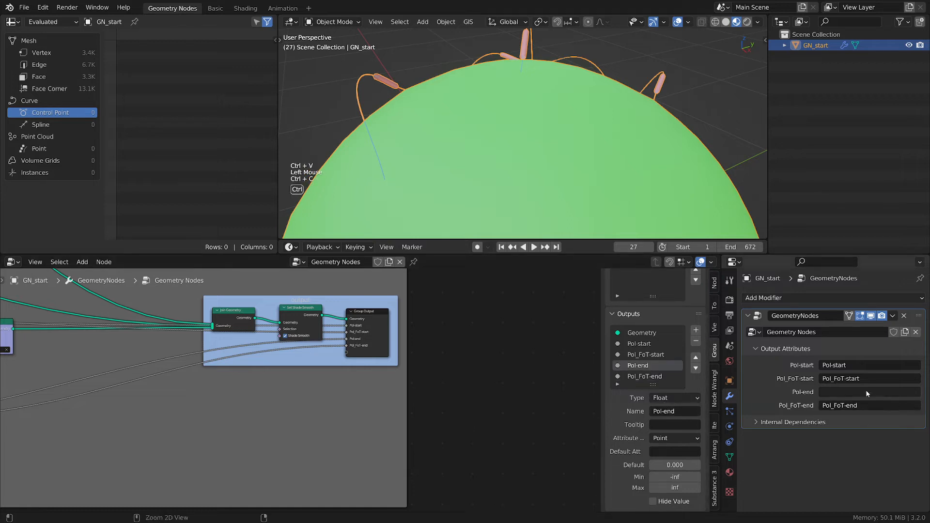
key(ctrl+v)
click(501, 374)
key(ctrl+s)
key(ctrl+a)
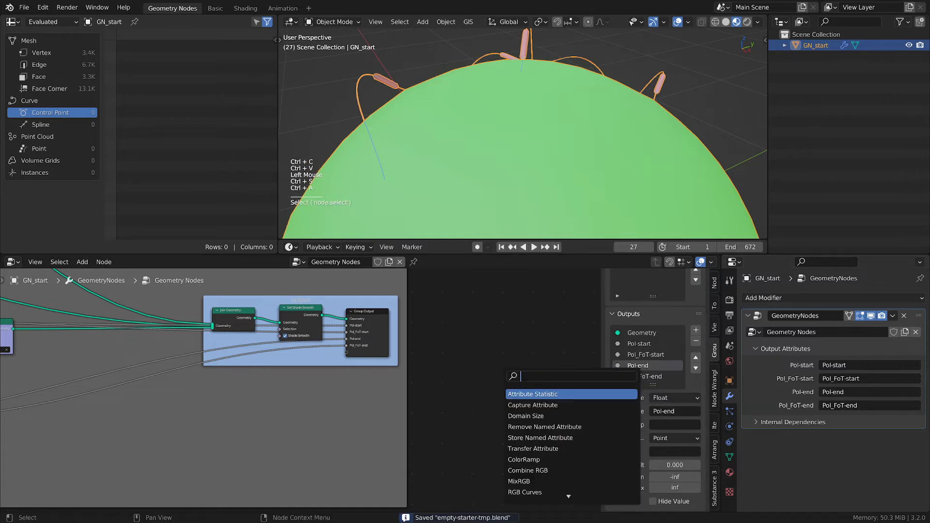
key(ctrl+s)
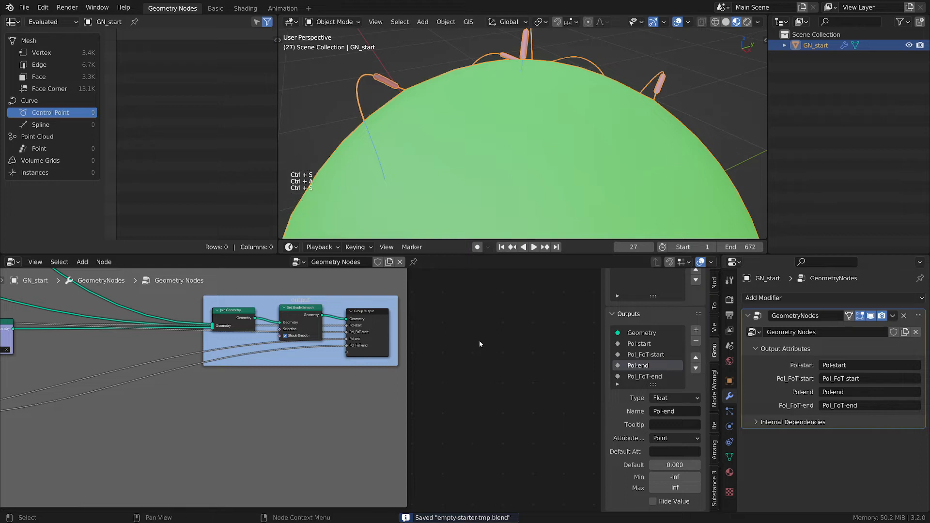
scroll(479, 341, down, 2)
scroll(481, 356, down, 3)
scroll(445, 418, down, 3)
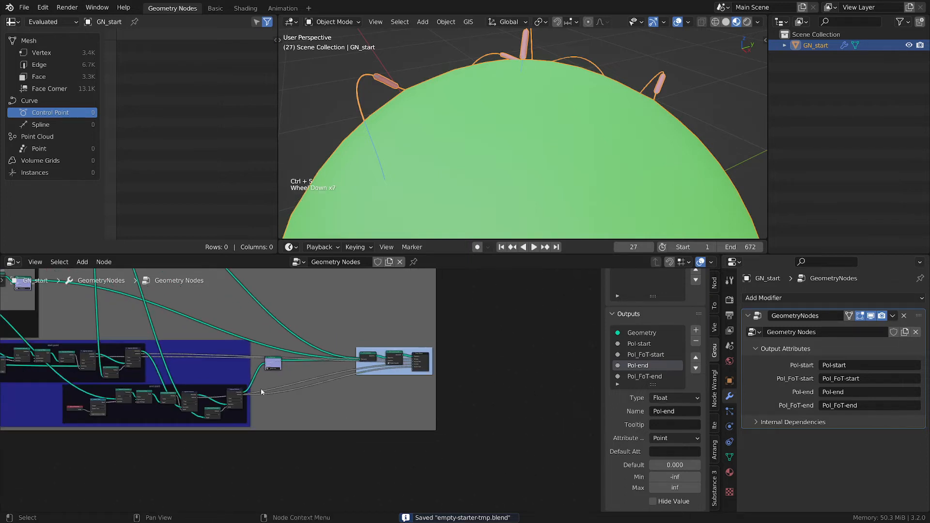
middle_drag(446, 417, 392, 398)
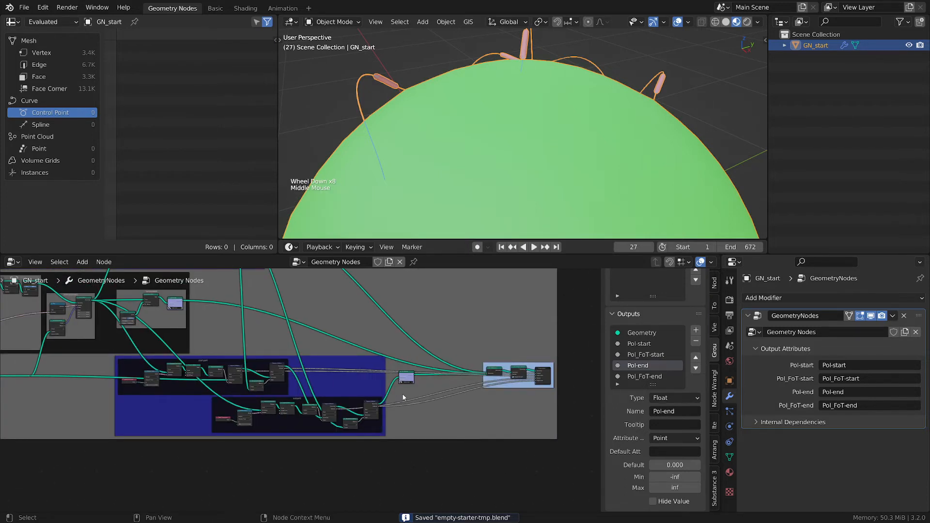
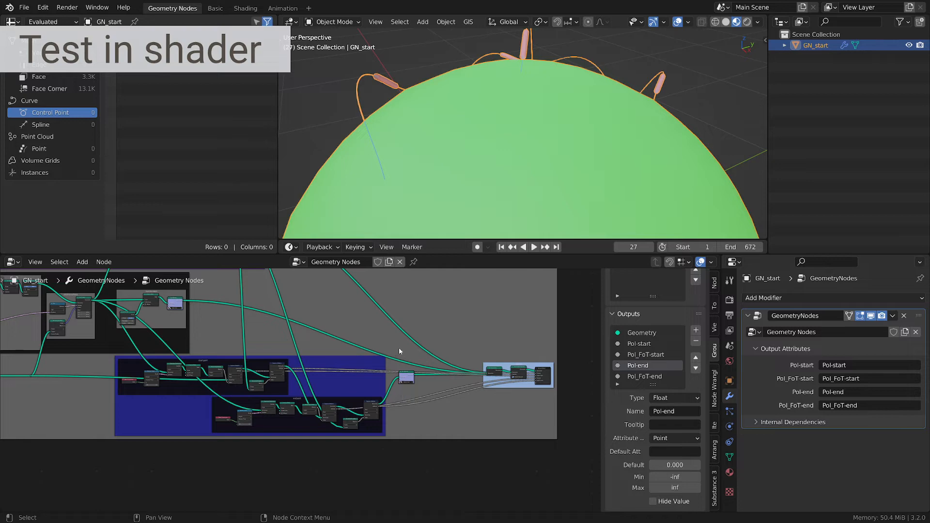
- Switch the node editor from Geometry Nodes to the Shader Editor to show the object's material
scroll(399, 348, down, 1)
middle_drag(399, 347, 516, 368)
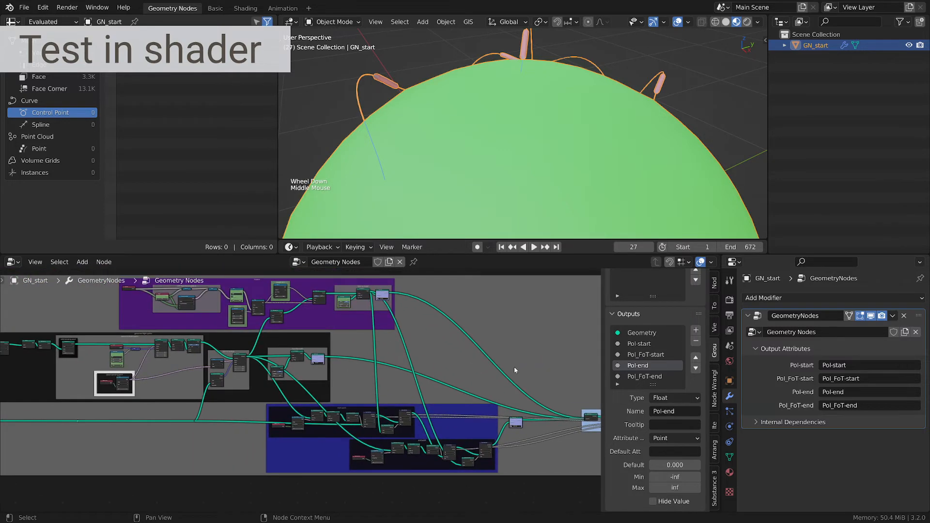
click(13, 261)
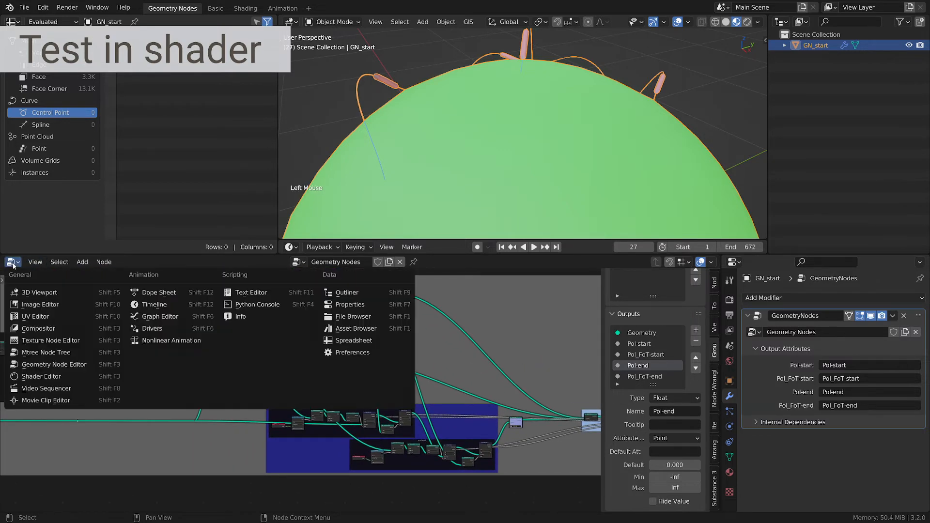
click(63, 377)
scroll(159, 349, up, 6)
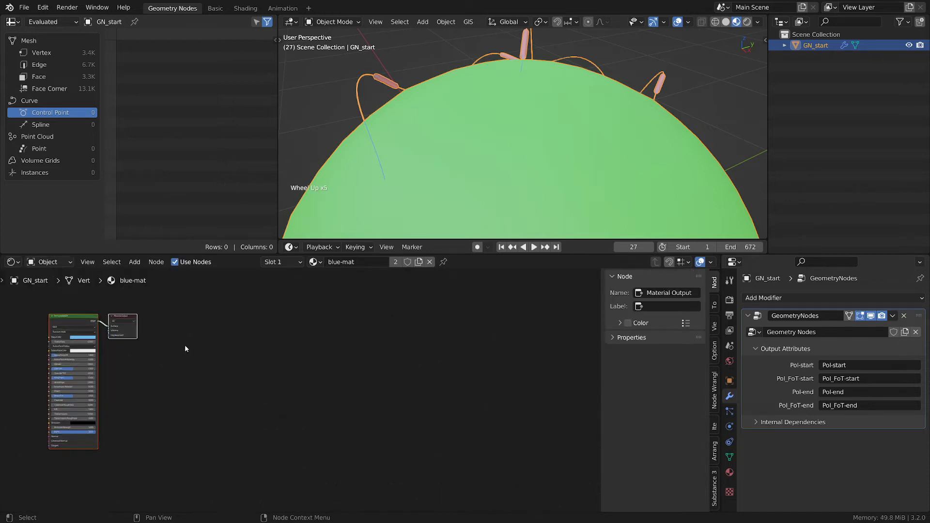
middle_drag(185, 345, 527, 356)
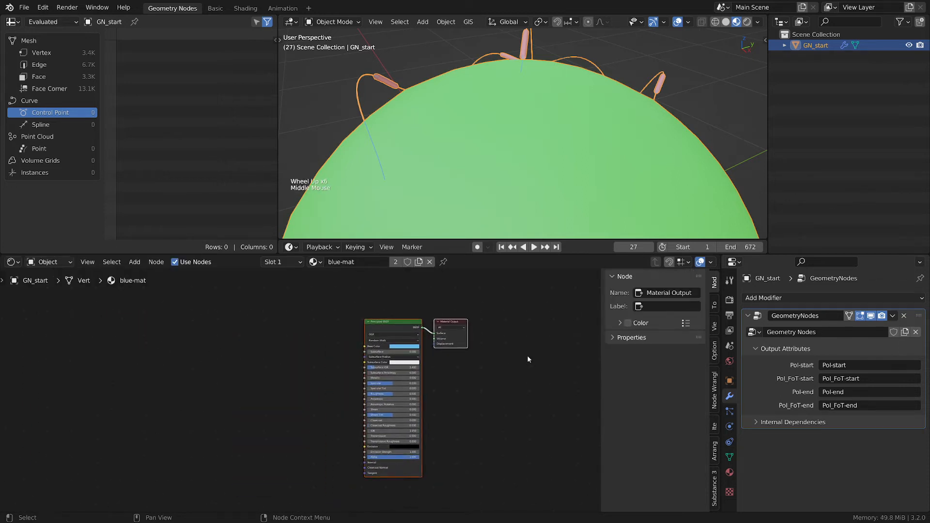
- Open the material properties and select the green-mat slot for editing in the shader editor
click(728, 472)
click(773, 322)
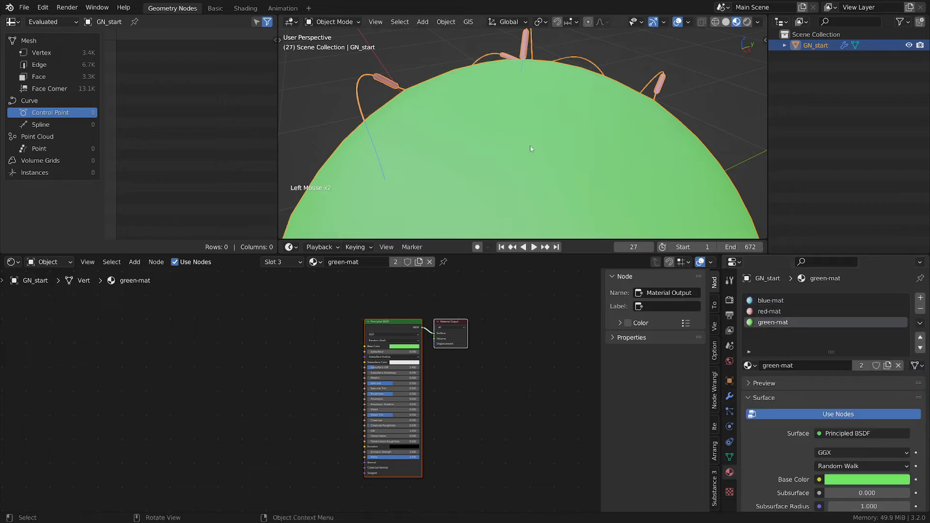
key(m)
key(m)
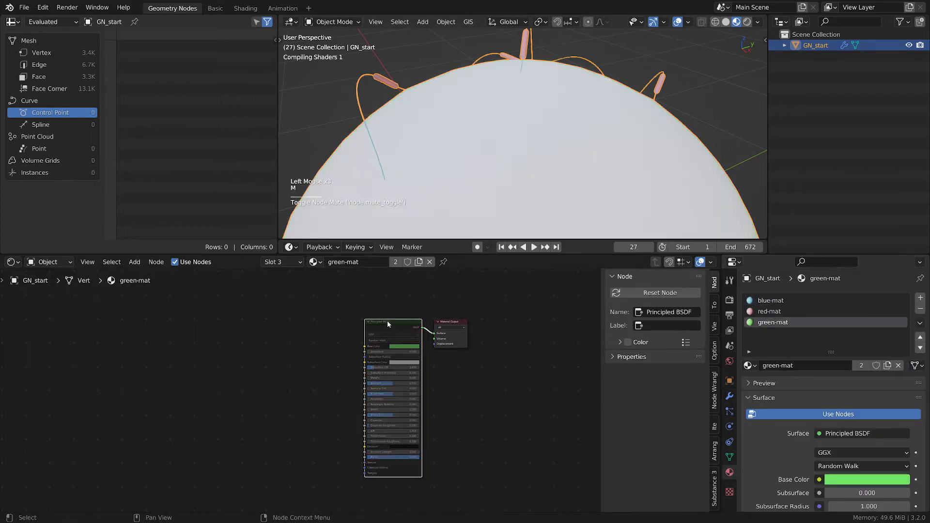
- Return to the modifier properties and save the file
scroll(474, 373, up, 2)
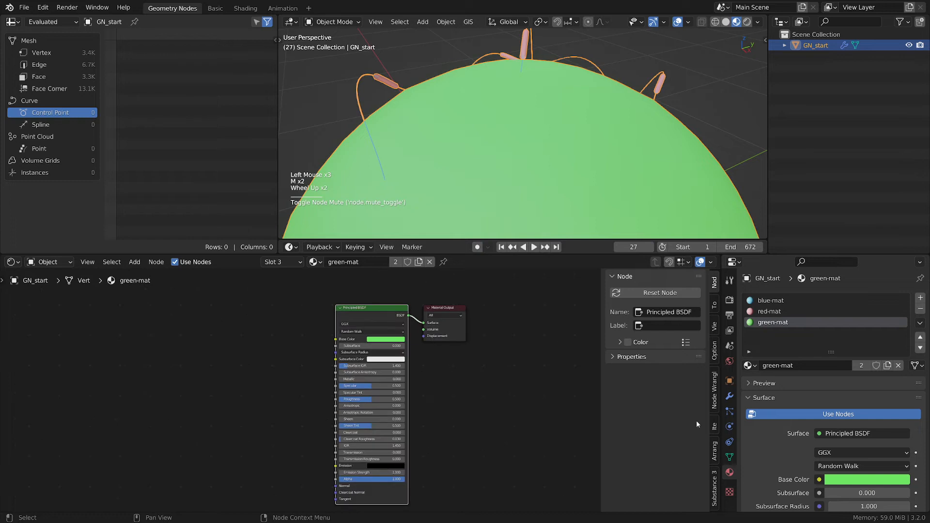
click(729, 396)
click(543, 401)
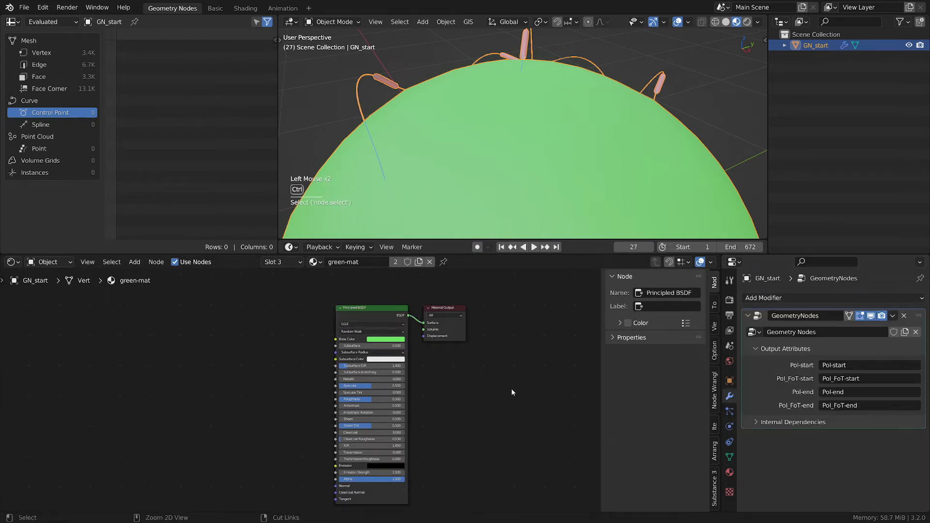
key(ctrl+s)
- Add an Attribute node to the green-mat shader tree
middle_drag(252, 372, 300, 378)
scroll(237, 353, up, 1)
key(shift+a)
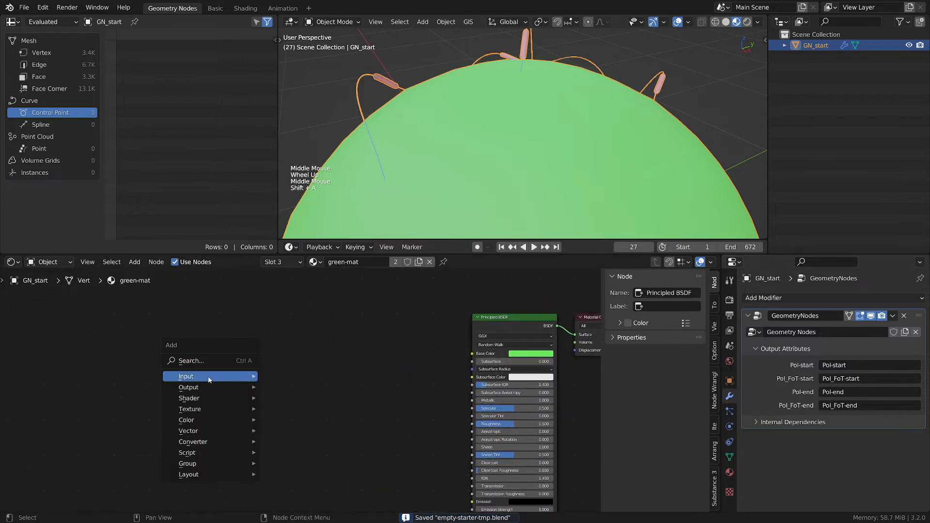
mouse_move(209, 379)
click(305, 190)
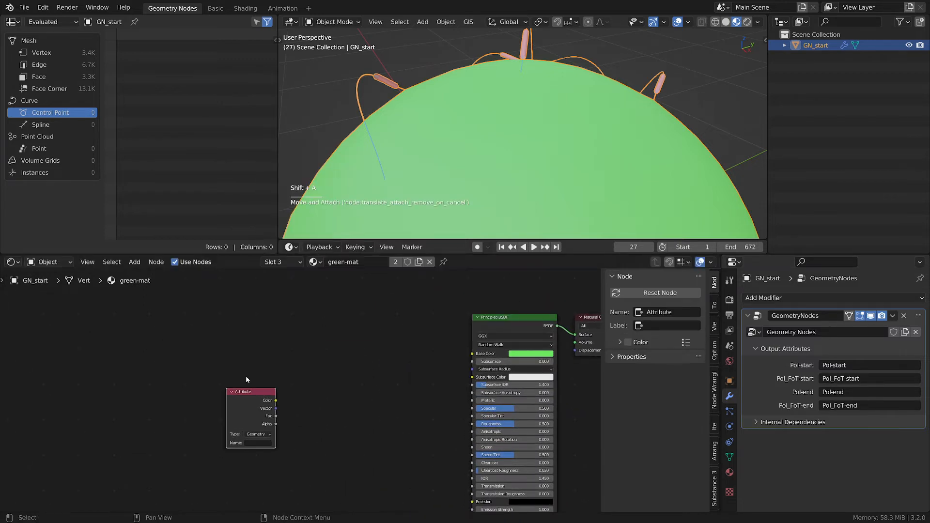
click(257, 401)
- Copy Pol-start from the modifier's output attribute field and paste it as the Attribute node's name
scroll(263, 368, up, 1)
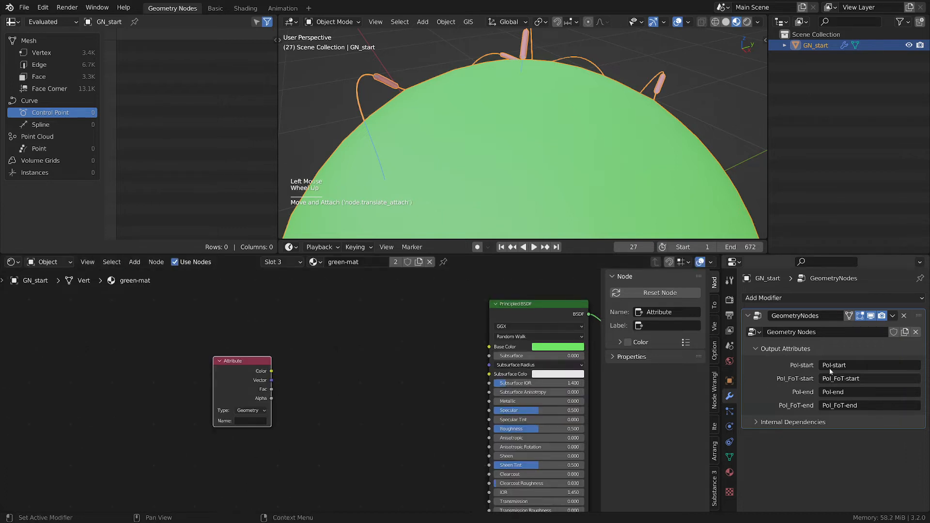
key(ctrl+c)
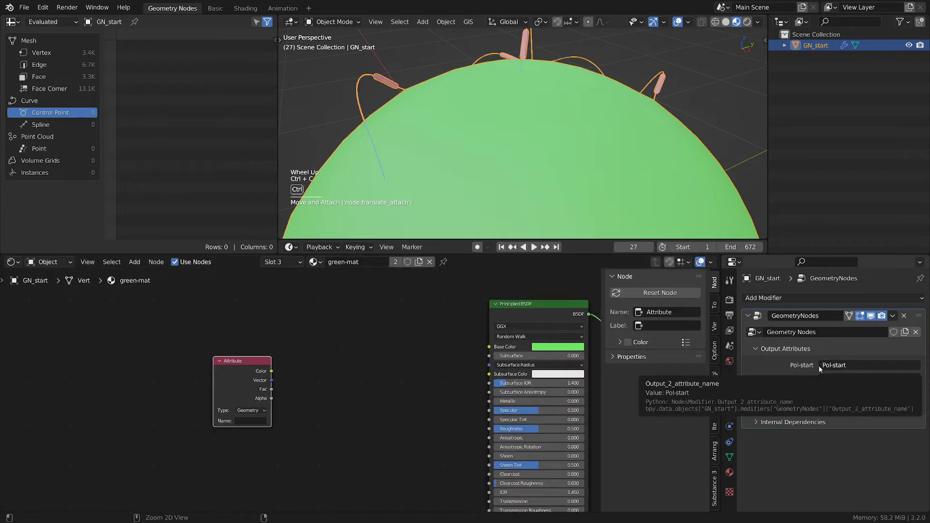
key(ctrl+v)
- Connect the Attribute node's Fac output to the Principled BSDF Base Color and hide its unused sockets
scroll(389, 431, up, 1)
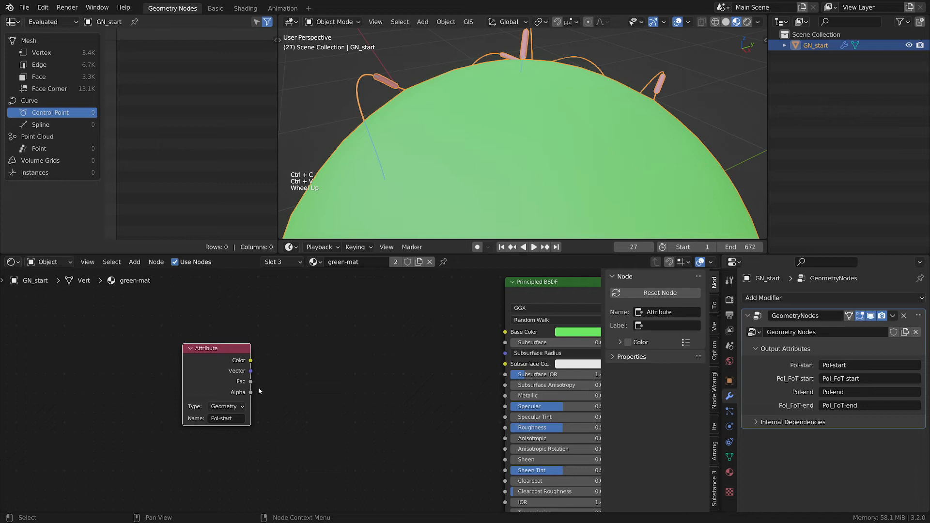
drag(250, 381, 499, 334)
drag(220, 349, 181, 329)
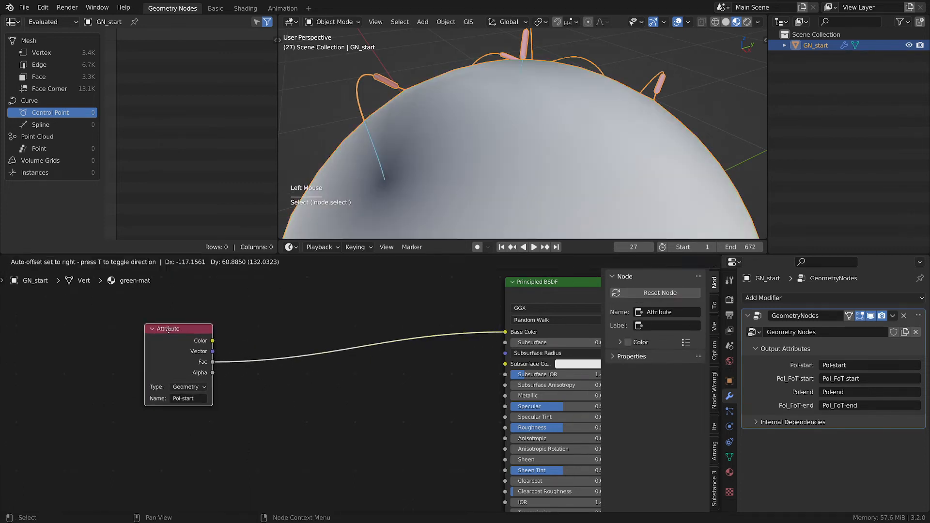
key(ctrl+h)
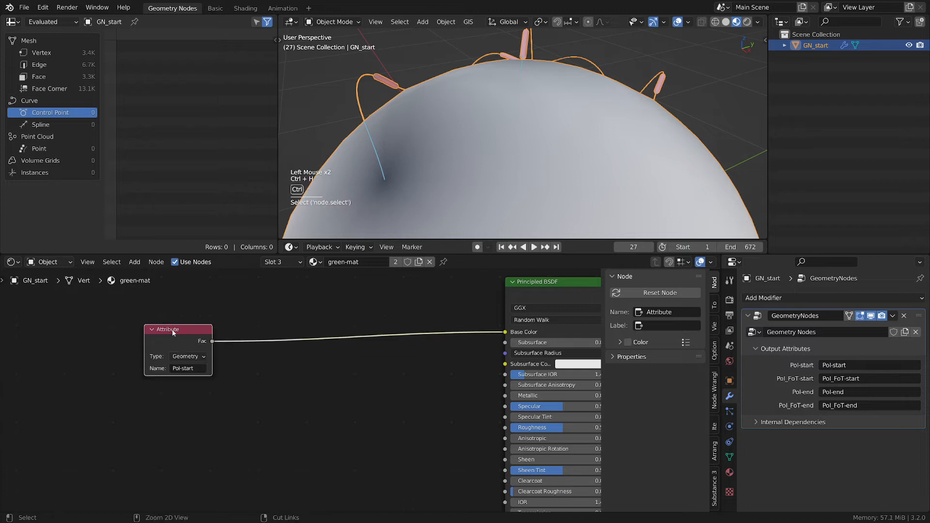
drag(171, 332, 139, 329)
- Insert a ColorRamp node between the Attribute node's Fac output and the Base Color input
scroll(417, 163, down, 2)
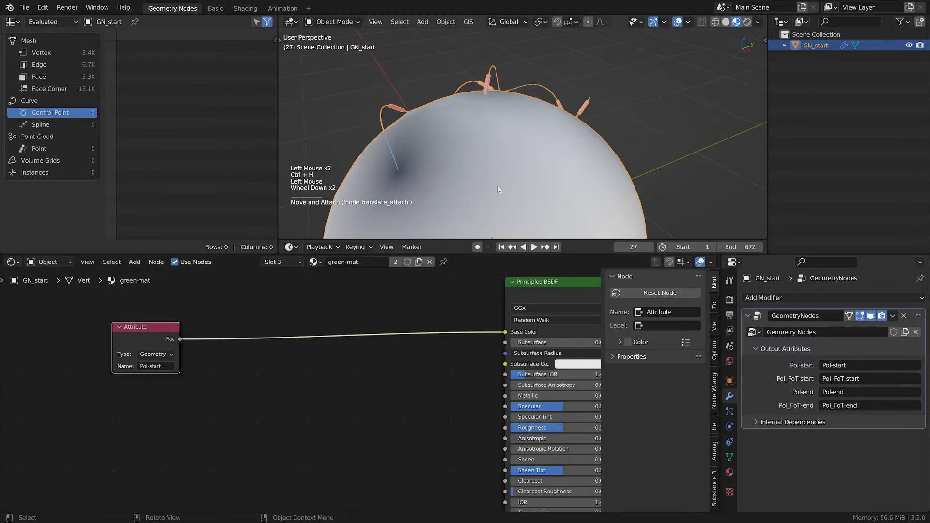
middle_drag(498, 188, 453, 237)
scroll(450, 235, down, 1)
middle_drag(276, 371, 423, 405)
drag(286, 373, 249, 368)
middle_drag(445, 401, 294, 385)
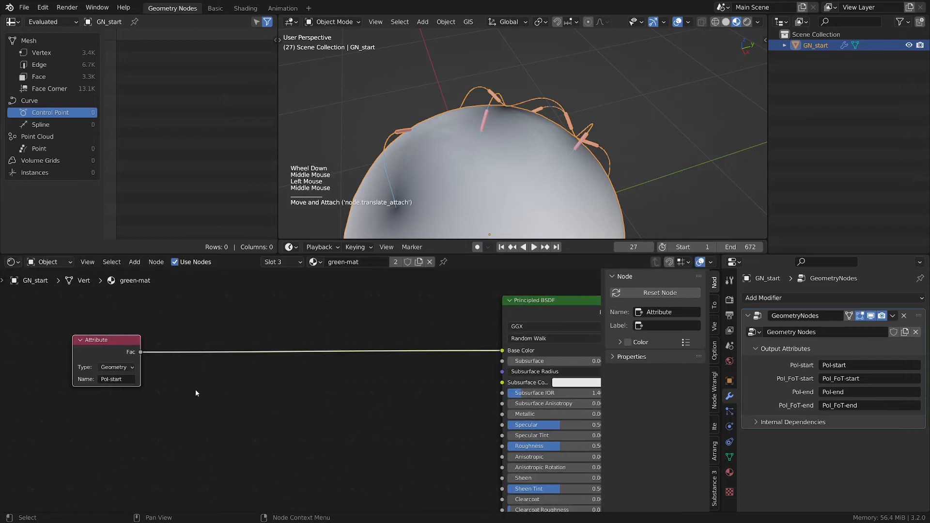
key(shift+a)
mouse_move(194, 390)
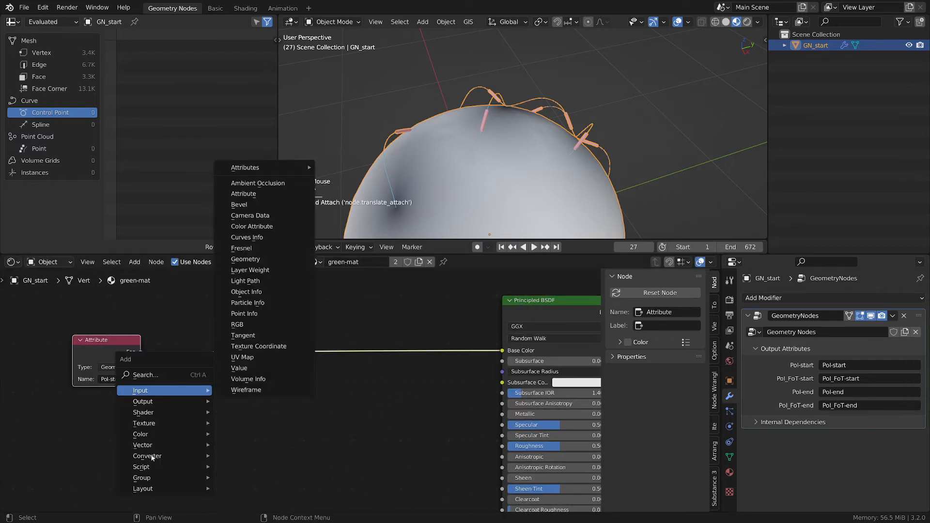
mouse_move(152, 457)
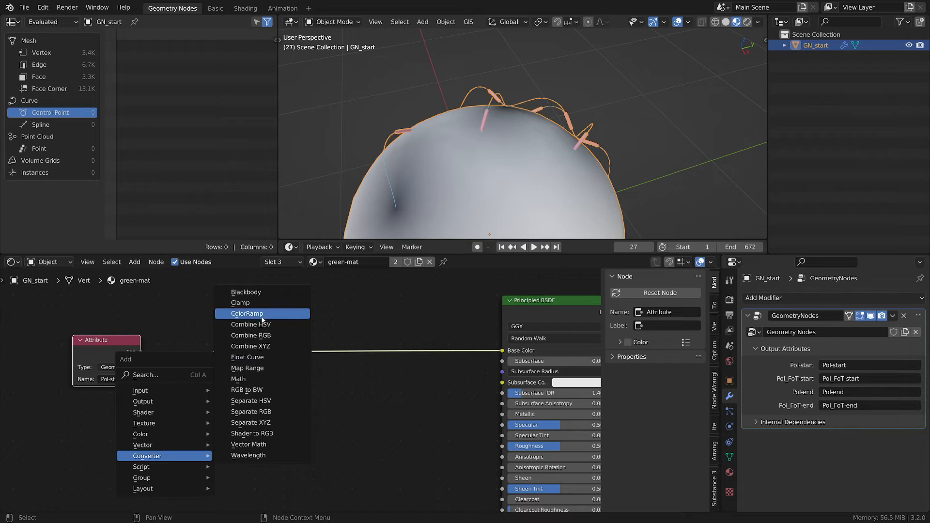
click(247, 314)
click(197, 387)
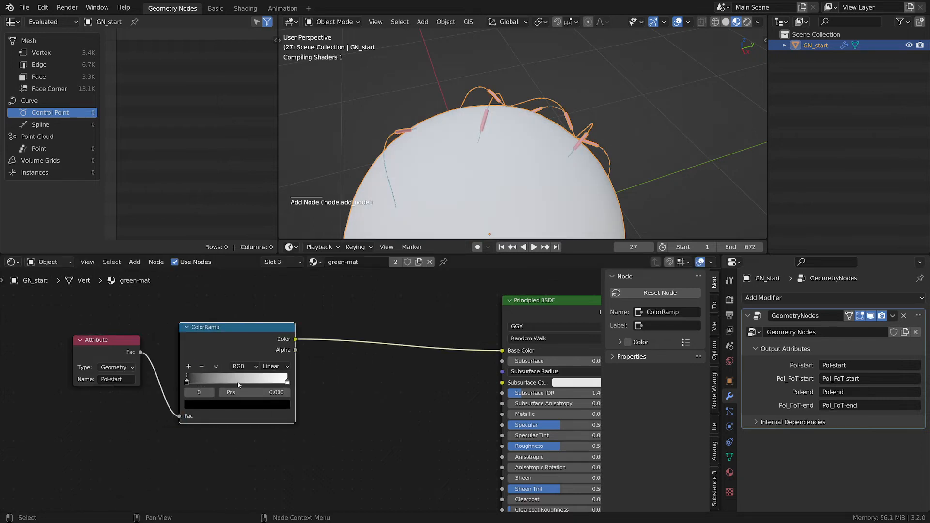
- Move the ColorRamp's white stop close to the black stop, at position 0.064
drag(287, 381, 252, 381)
key(ctrl+z)
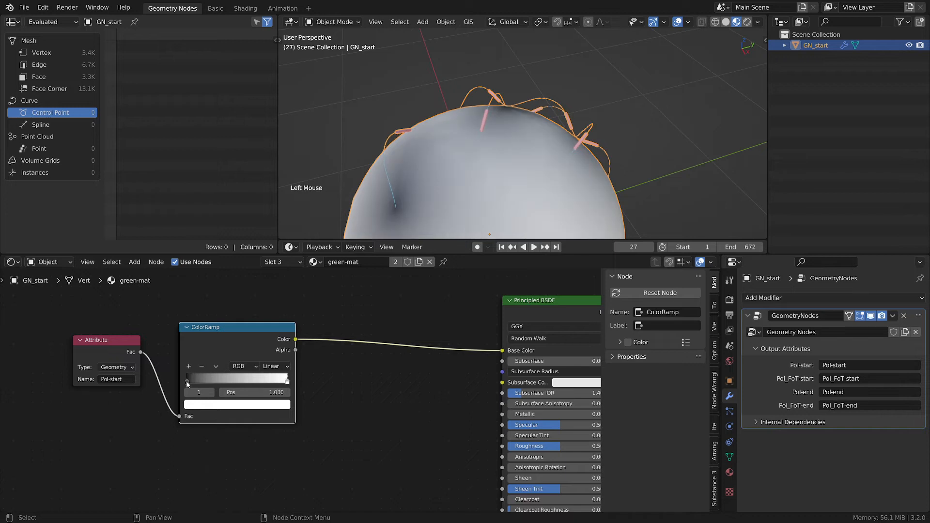
drag(186, 382, 168, 376)
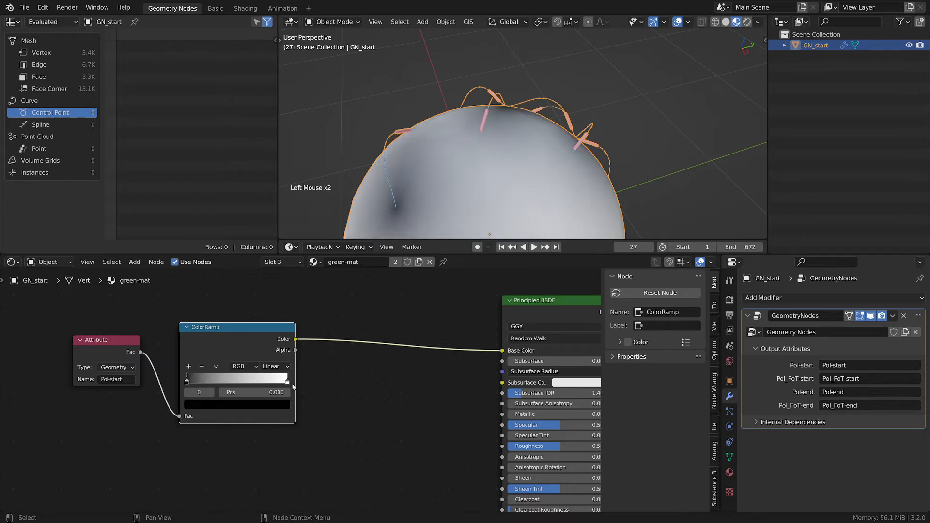
drag(287, 382, 197, 382)
scroll(196, 381, up, 6)
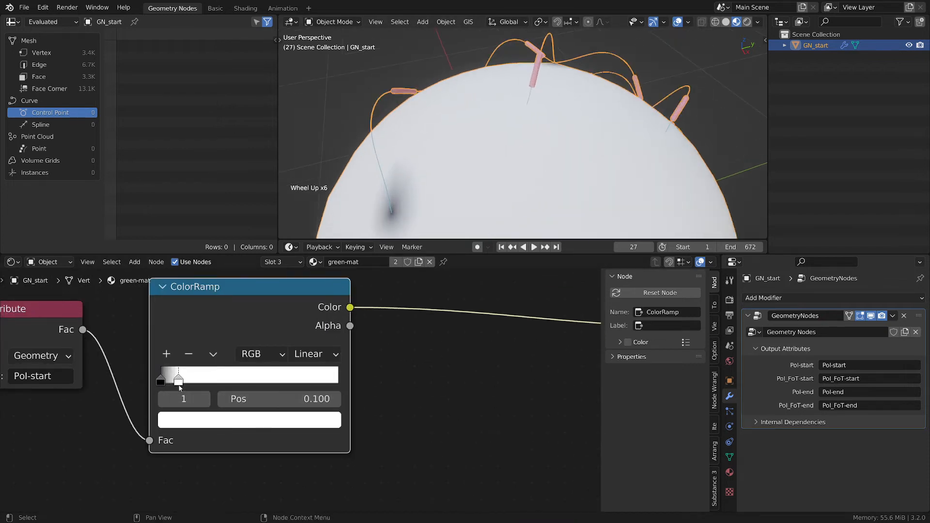
drag(178, 381, 172, 382)
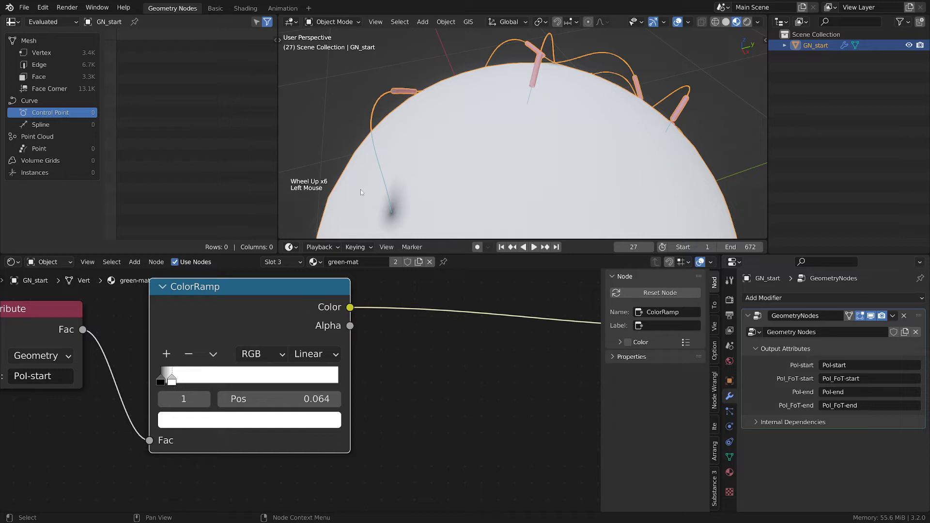
- Zoom the viewport in on the tracer's start point to examine the sphere's shading
scroll(378, 196, up, 5)
scroll(391, 205, down, 1)
shift+middle_drag(447, 199, 485, 141)
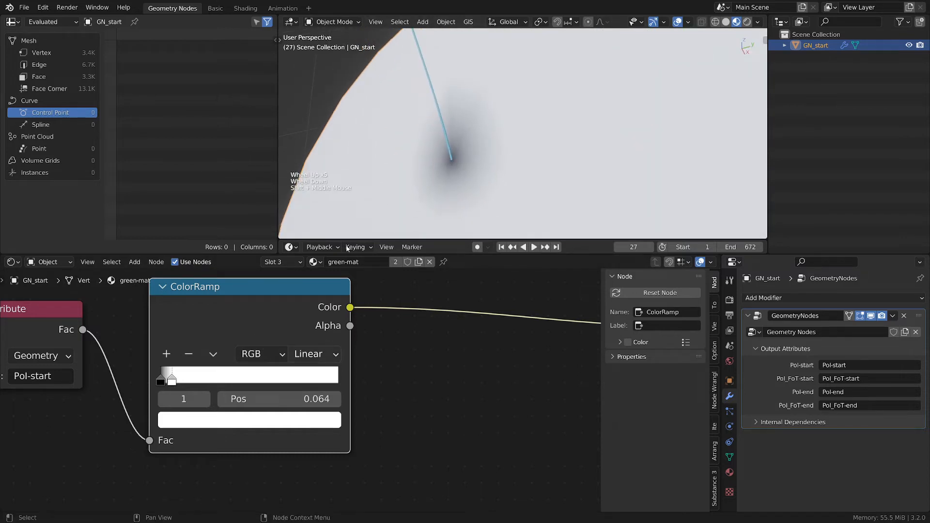
scroll(454, 155, down, 3)
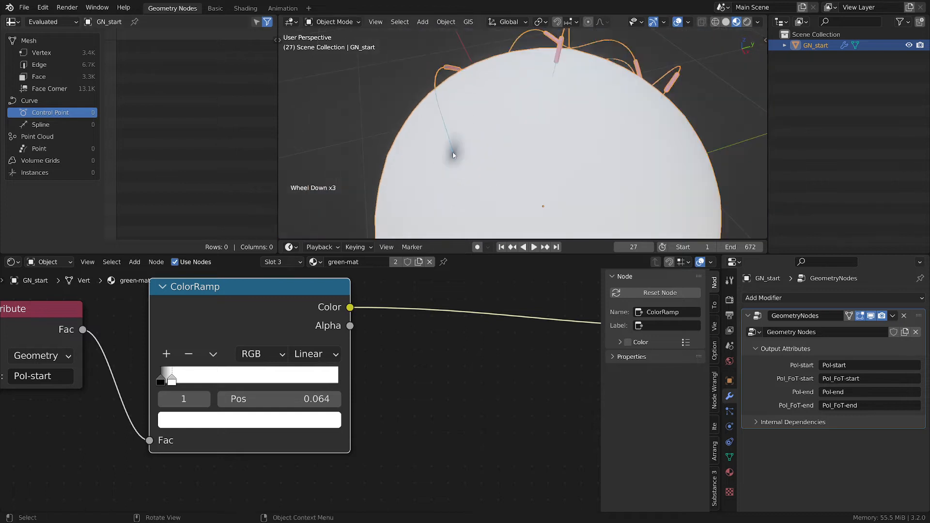
scroll(463, 154, up, 4)
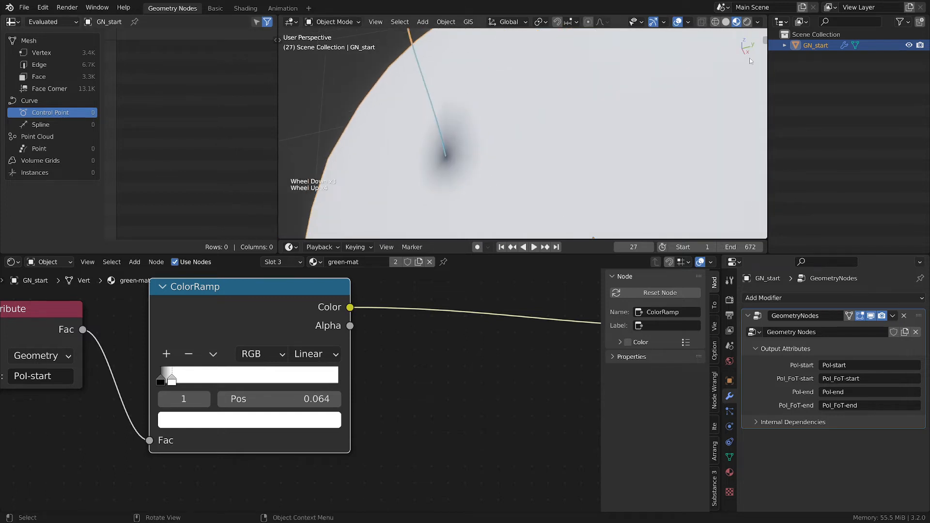
- Split the node editor area and set the new area to the Geometry Node Editor
drag(3, 257, 199, 276)
click(12, 262)
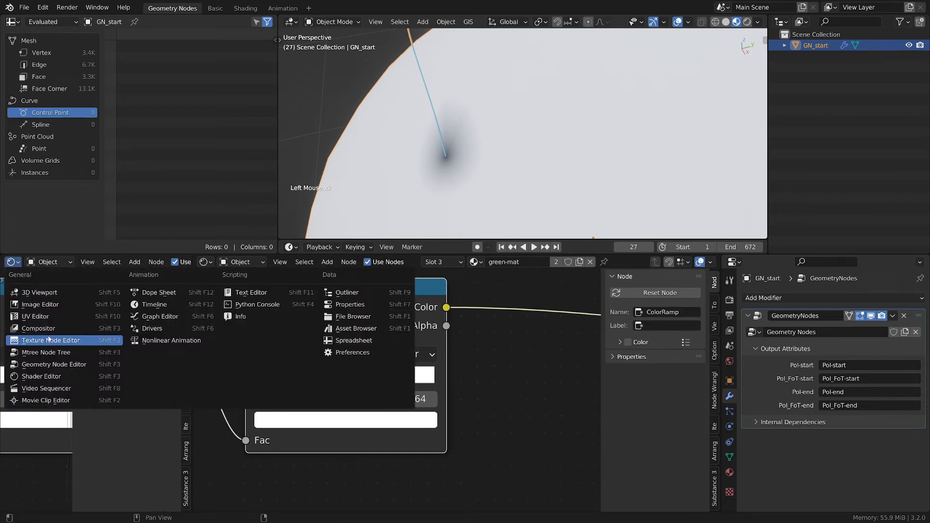
click(53, 364)
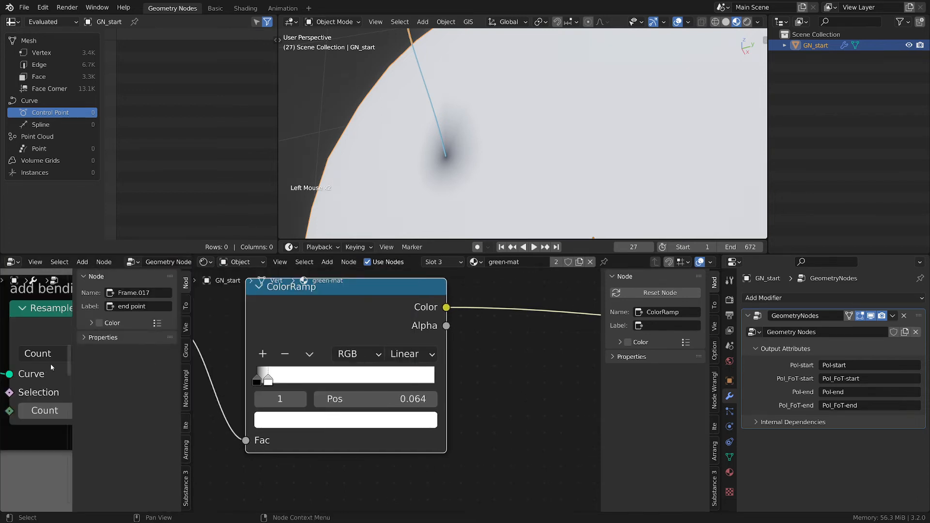
key(n)
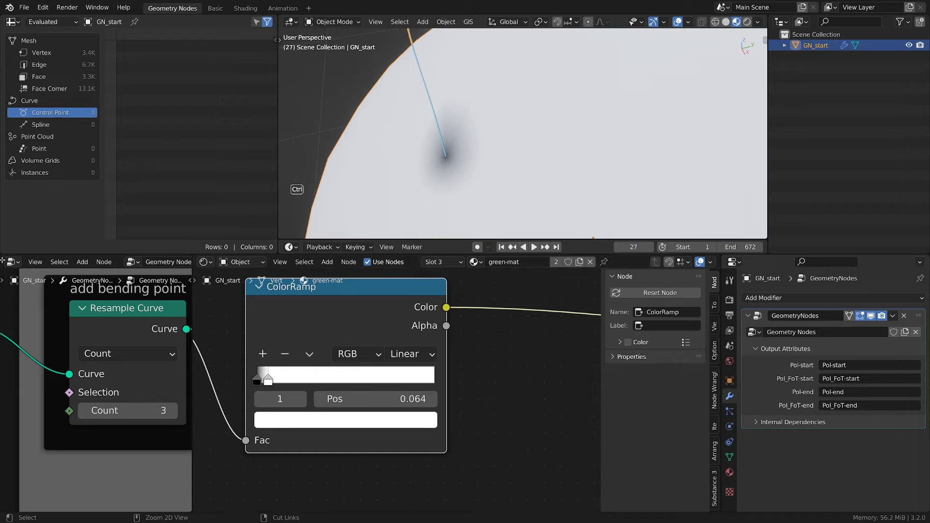
ctrl+drag(2, 259, 298, 309)
ctrl+drag(237, 306, 235, 309)
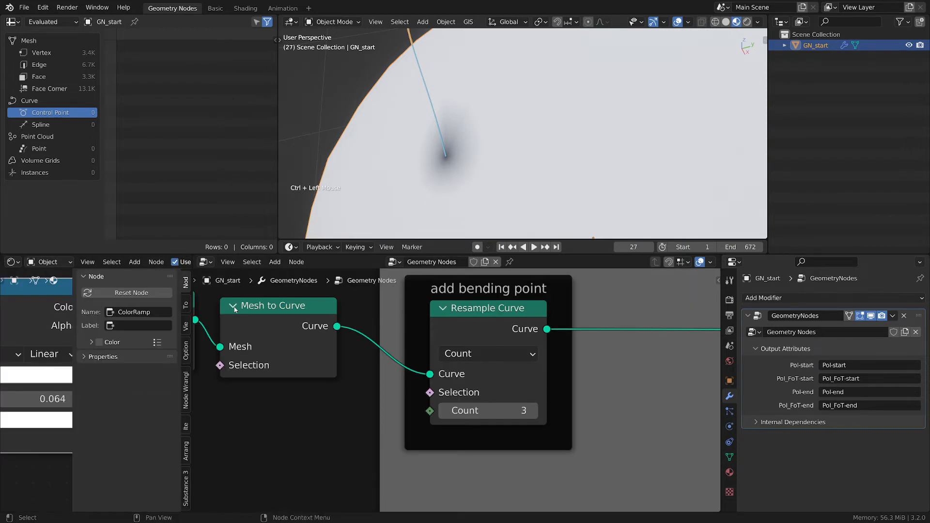
- Navigate the geometry node tree to examine the flight path frame and its input nodes
scroll(397, 324, down, 8)
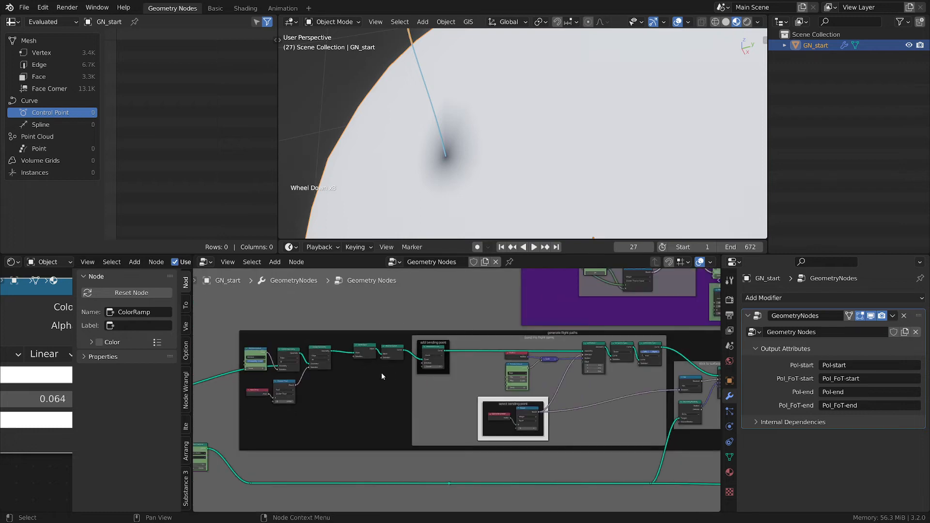
middle_drag(382, 372, 490, 407)
key(n)
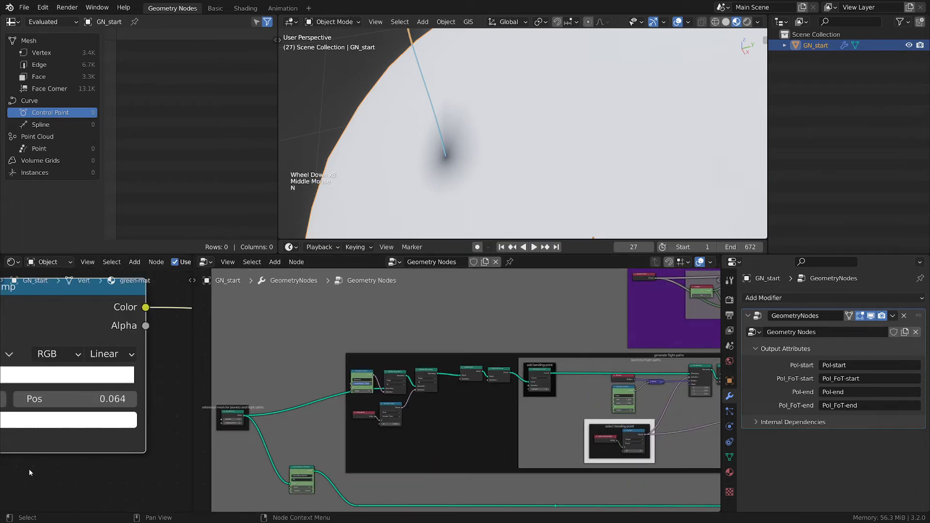
scroll(300, 431, up, 3)
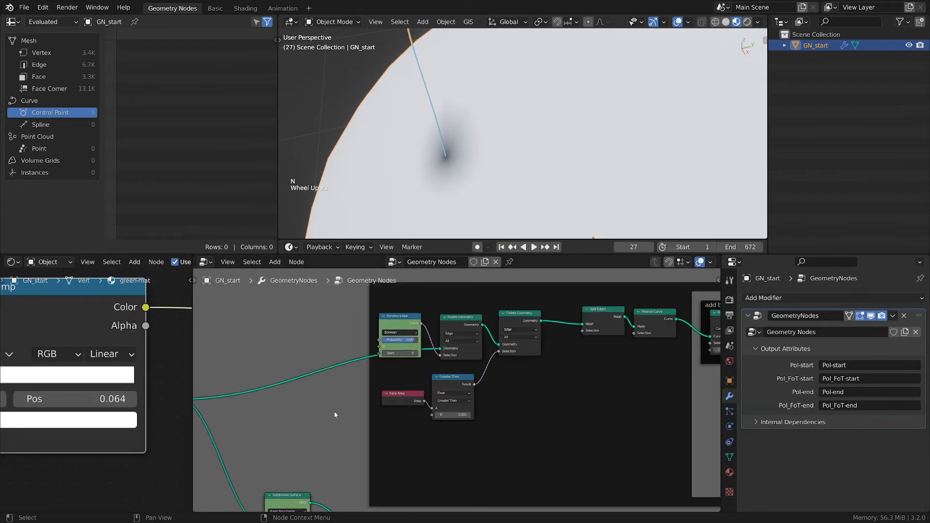
middle_drag(297, 428, 387, 359)
scroll(409, 397, up, 2)
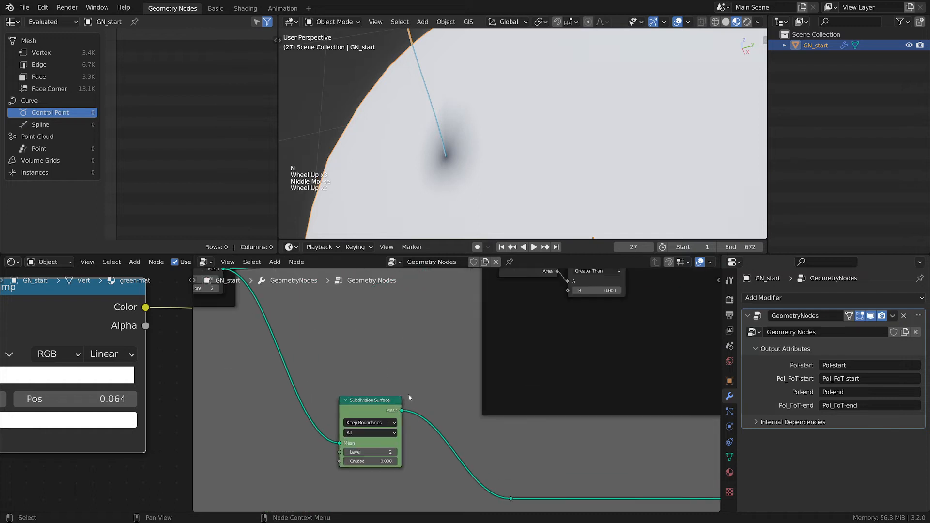
- Try different Subdivision Surface levels, returning the level to 2
click(368, 452)
text(0)
key(Return)
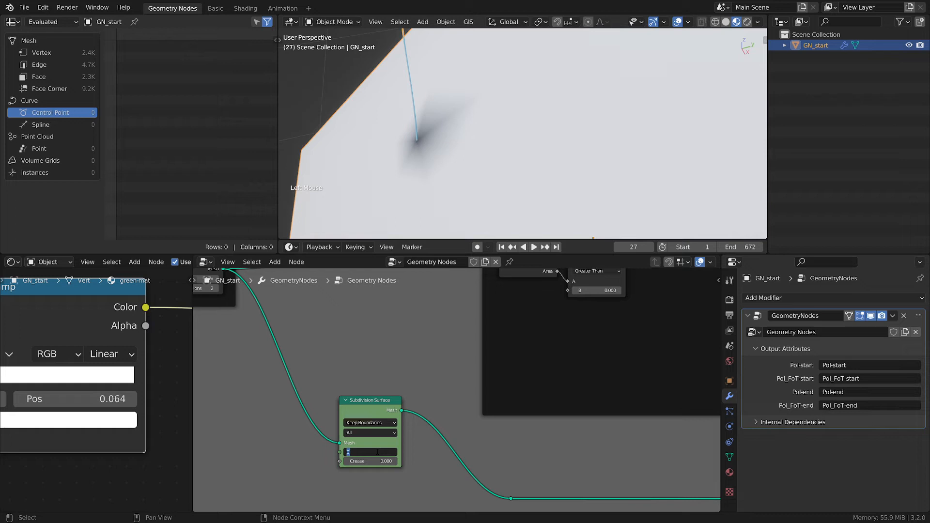
click(376, 450)
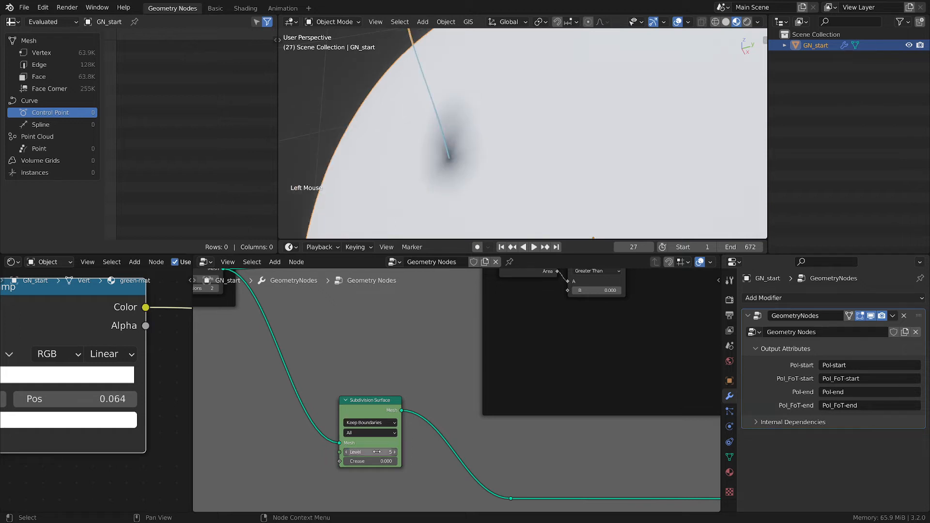
click(376, 452)
key(Return)
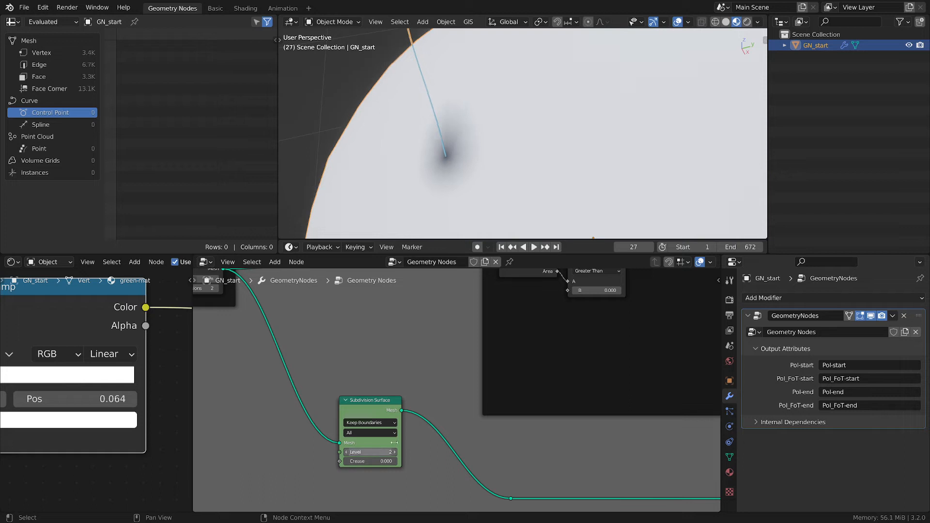
- Join the Geometry Node Editor area back so the shader editor fills the lower area again
ctrl+drag(195, 257, 78, 289)
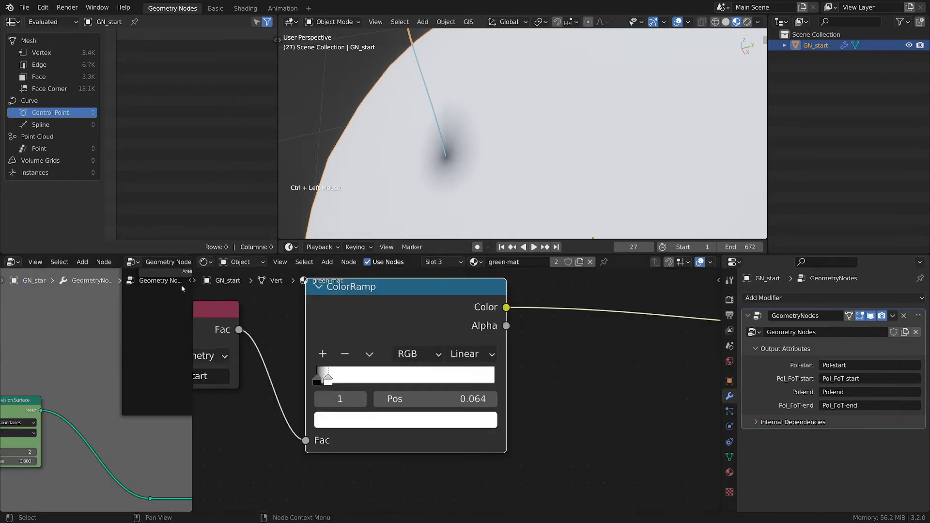
click(65, 292)
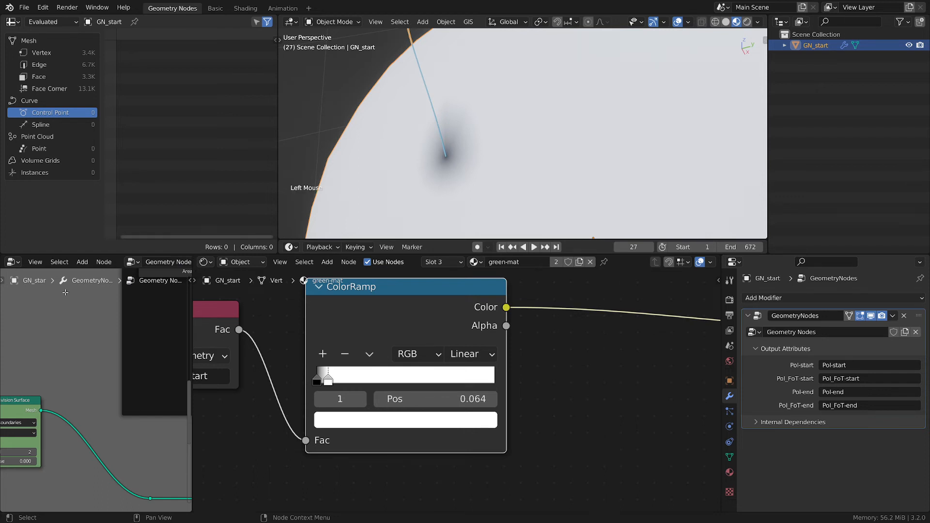
scroll(259, 350, down, 3)
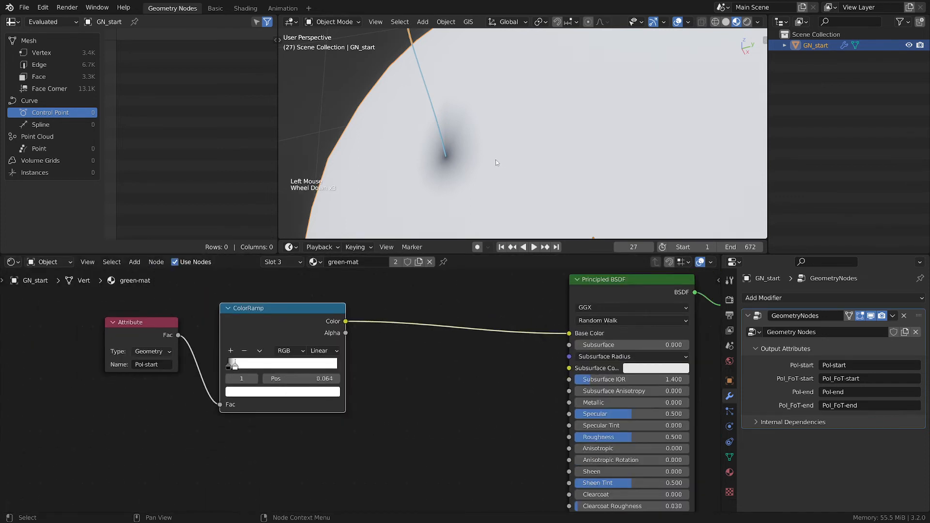
- Zoom out and orbit the viewport to examine the start-point shading across the sphere
scroll(495, 159, down, 3)
middle_drag(510, 103, 460, 216)
scroll(455, 99, up, 2)
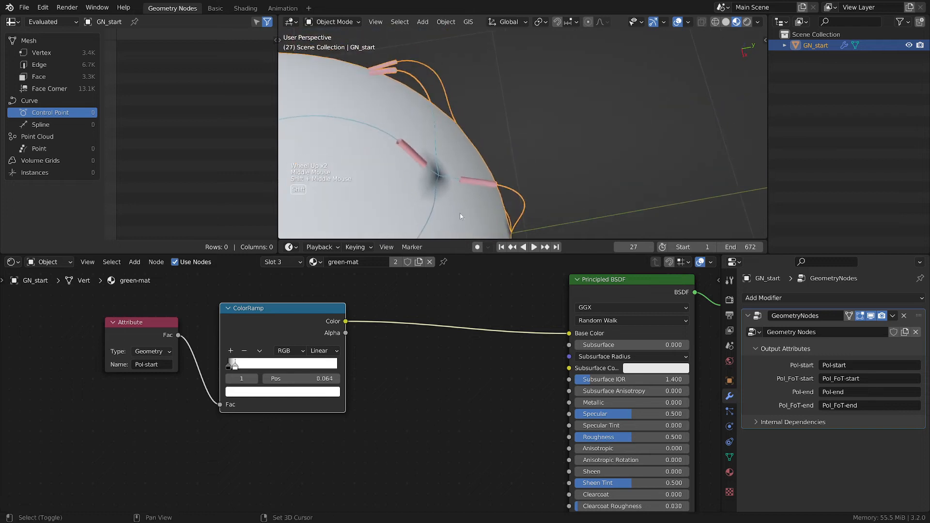
middle_drag(439, 180, 418, 199)
scroll(454, 191, down, 3)
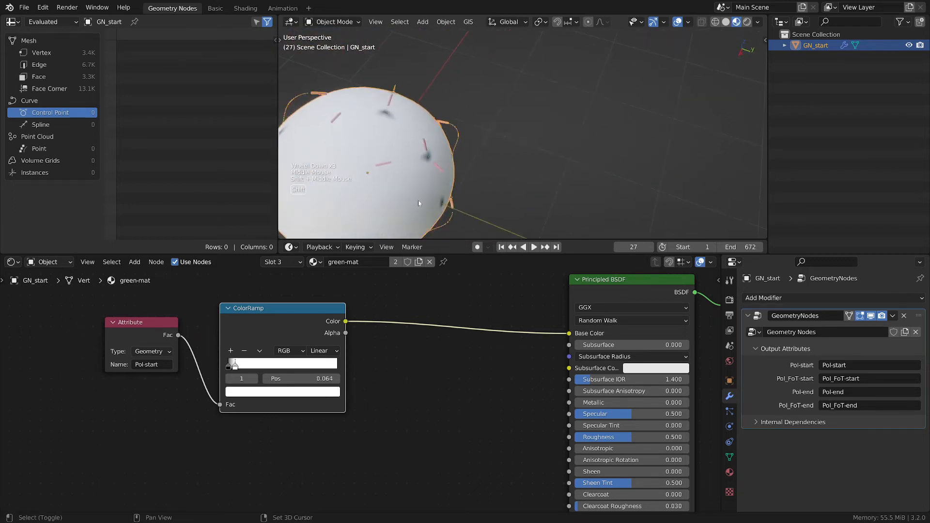
- Insert a MixRGB node between the ColorRamp's Color output and the Principled BSDF's Base Color
scroll(374, 350, up, 3)
middle_drag(369, 357, 409, 347)
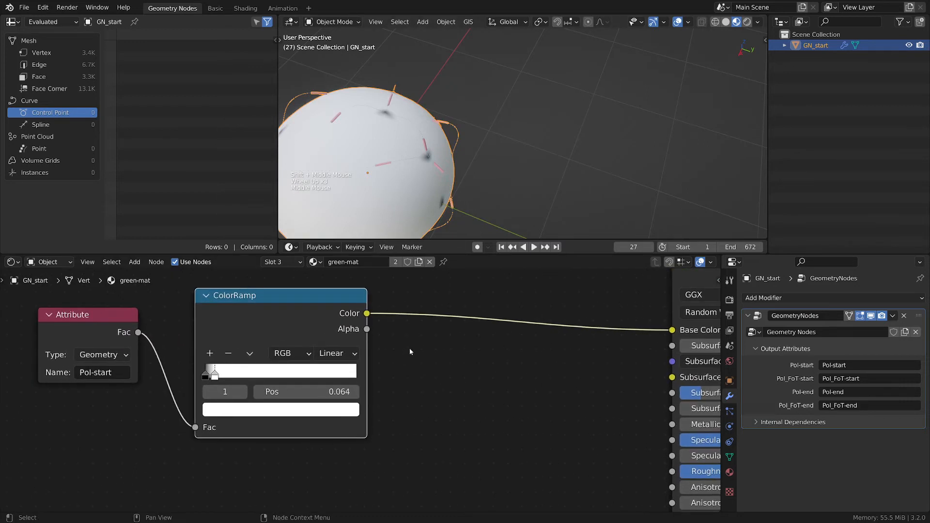
drag(300, 293, 271, 300)
middle_drag(381, 346, 498, 327)
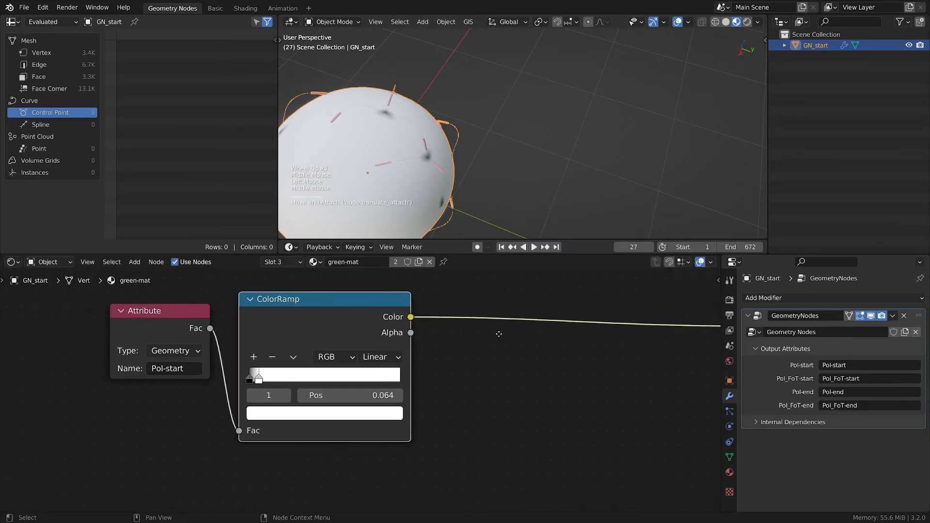
scroll(512, 339, down, 3)
drag(236, 315, 184, 303)
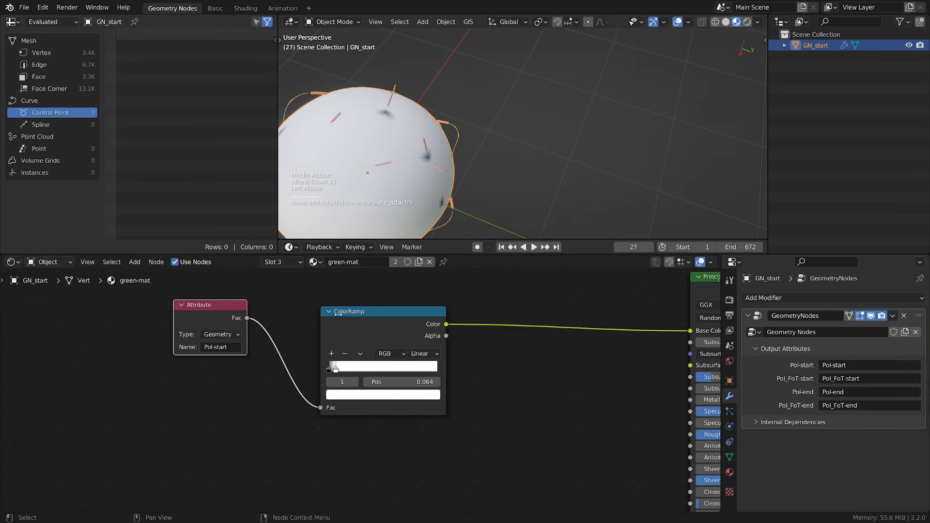
drag(351, 315, 314, 307)
middle_drag(460, 342, 353, 349)
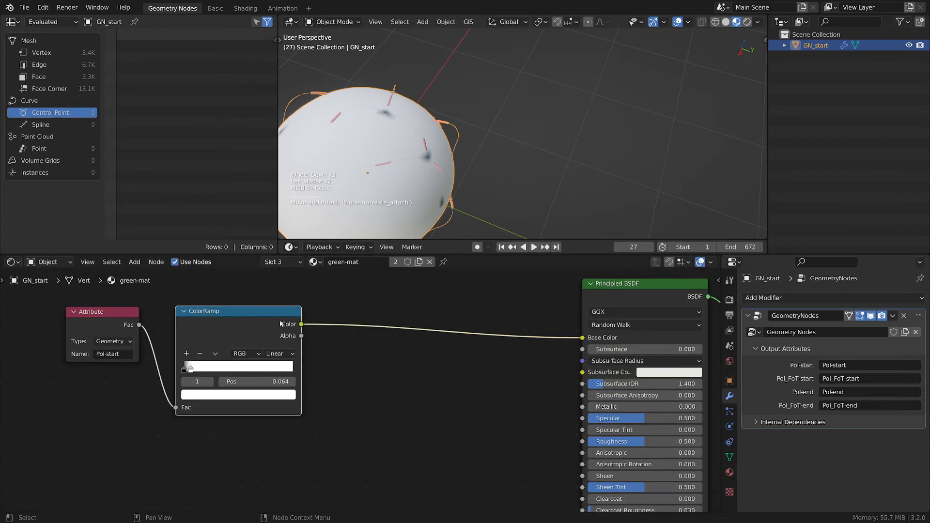
drag(280, 324, 268, 327)
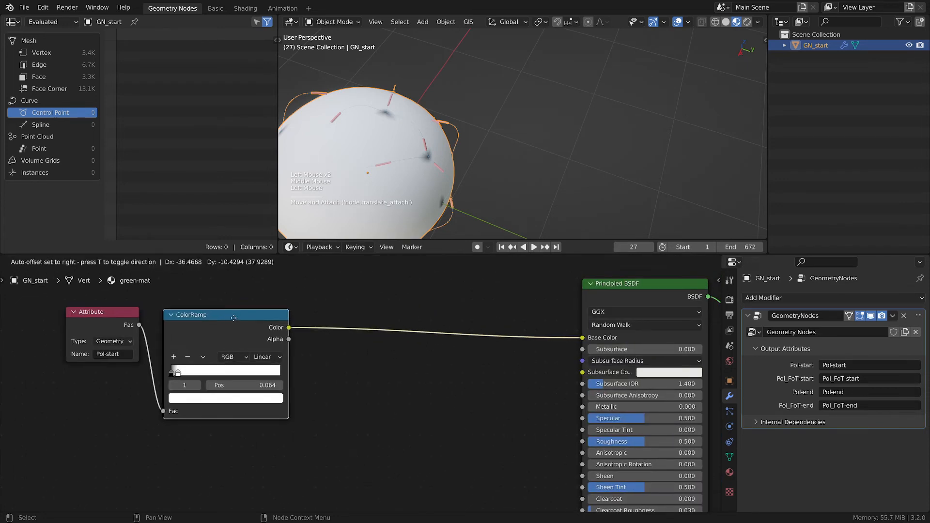
click(606, 294)
scroll(371, 367, up, 2)
key(shift+a)
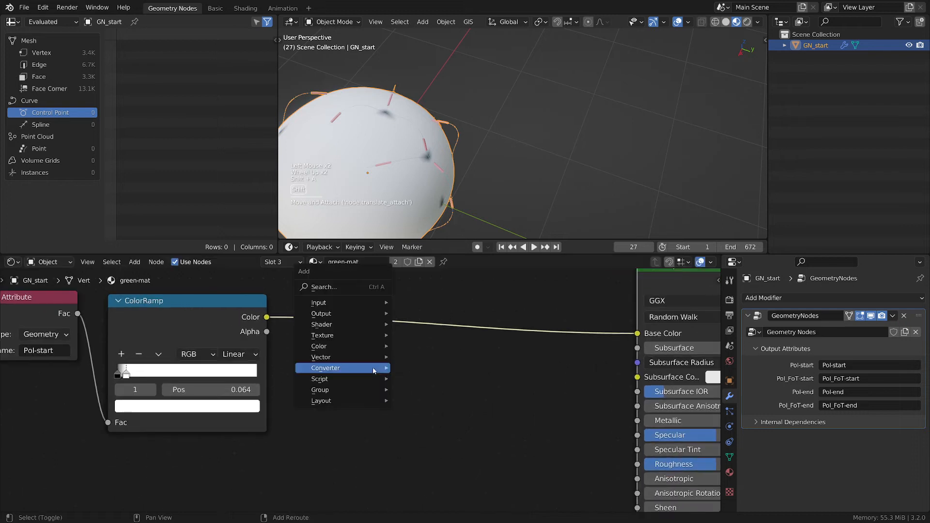
mouse_move(330, 324)
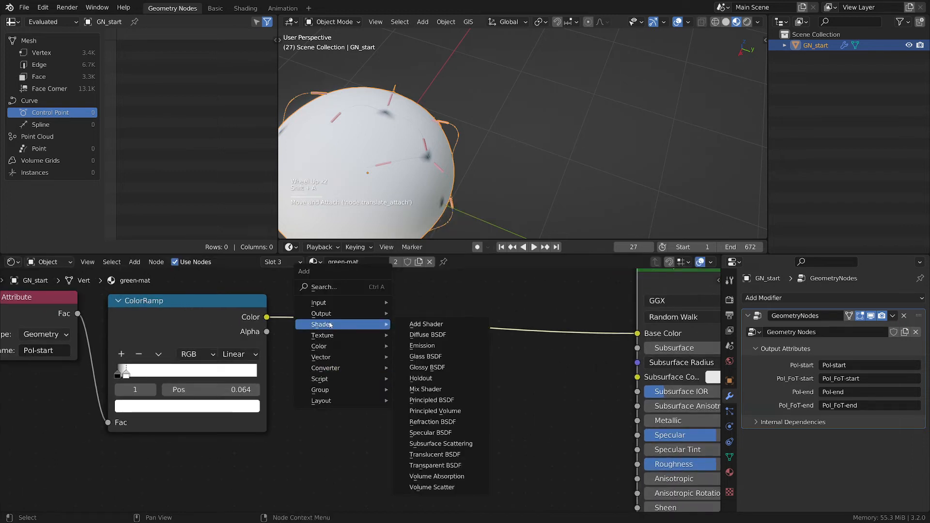
mouse_move(324, 347)
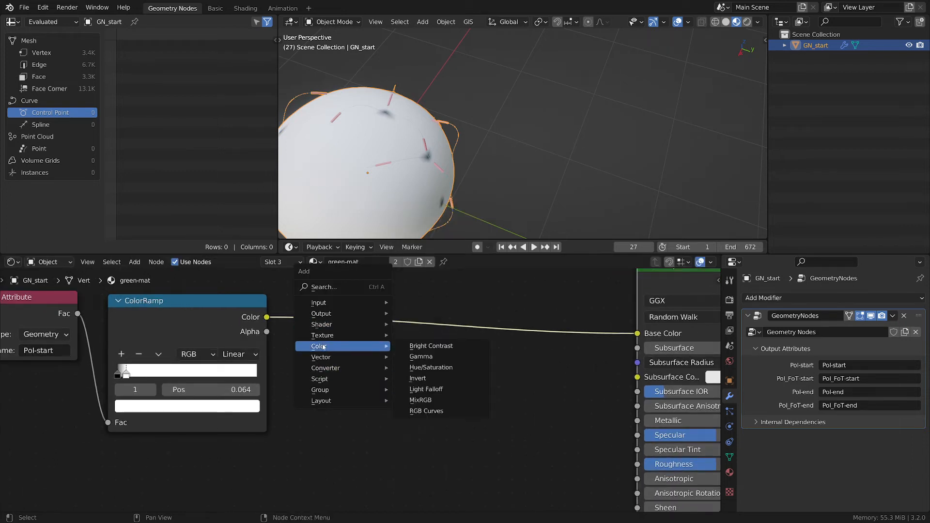
click(427, 401)
click(417, 310)
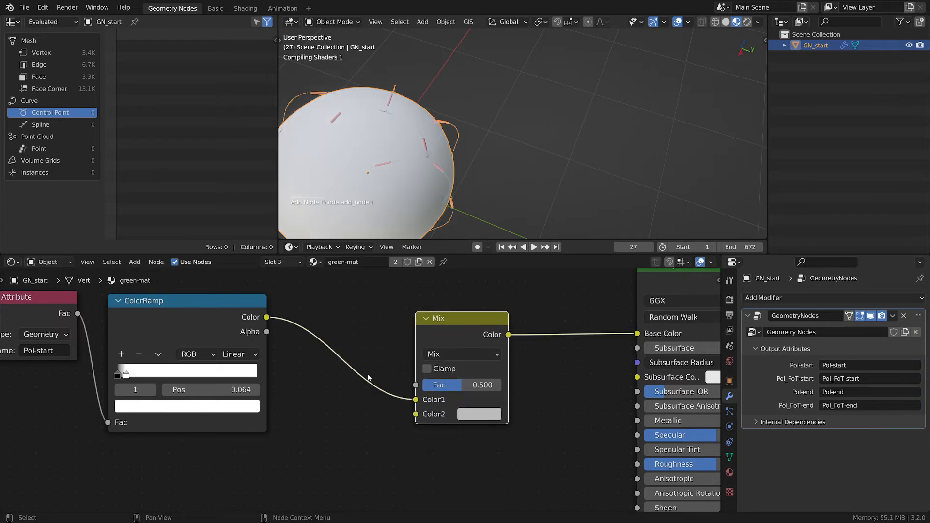
- Set the ColorRamp's first stop colour to a bright blue
scroll(462, 359, up, 1)
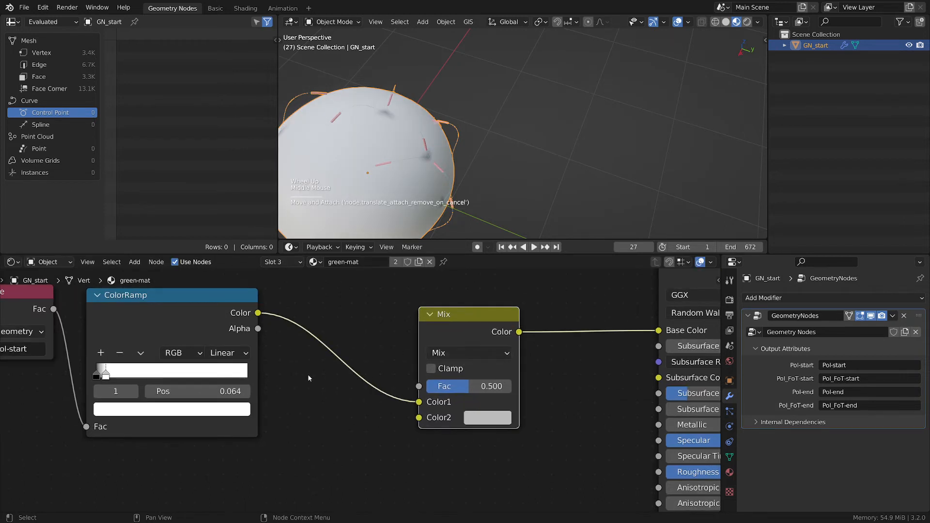
middle_drag(307, 374, 454, 393)
scroll(513, 405, up, 2)
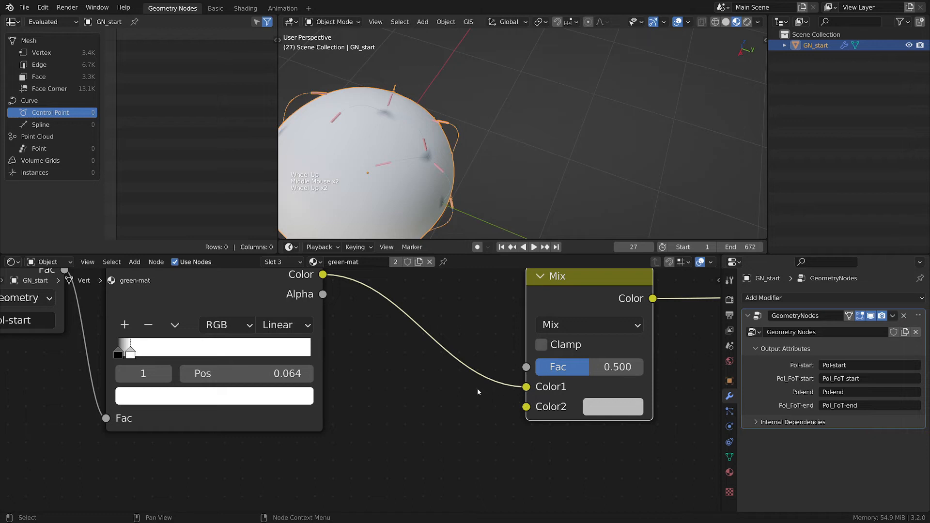
scroll(477, 392, down, 2)
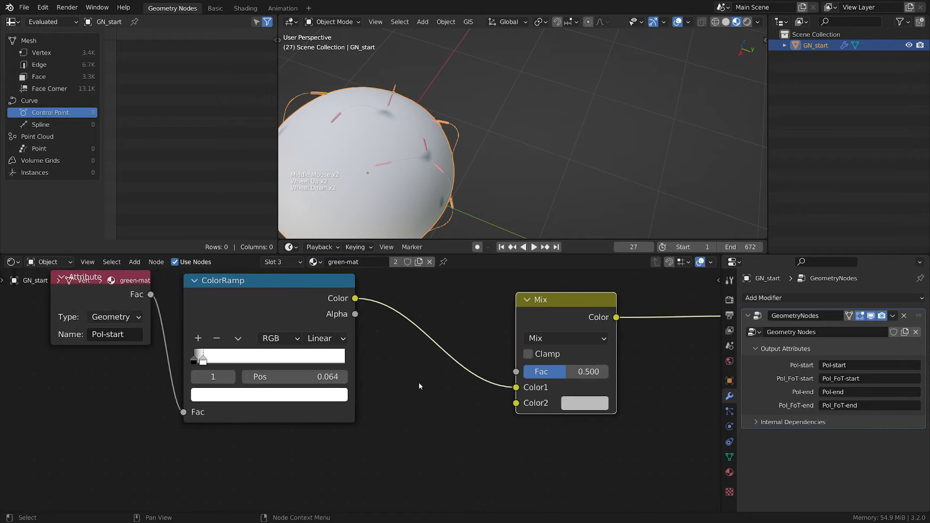
click(194, 362)
click(233, 395)
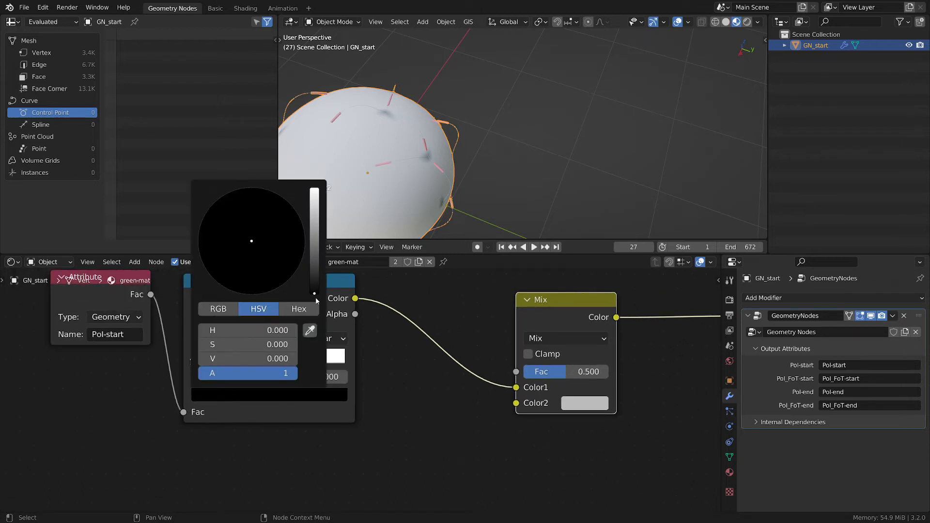
mouse_move(316, 293)
mouse_down()
mouse_move(285, 256)
mouse_move(244, 252)
mouse_move(237, 293)
mouse_move(290, 206)
mouse_up()
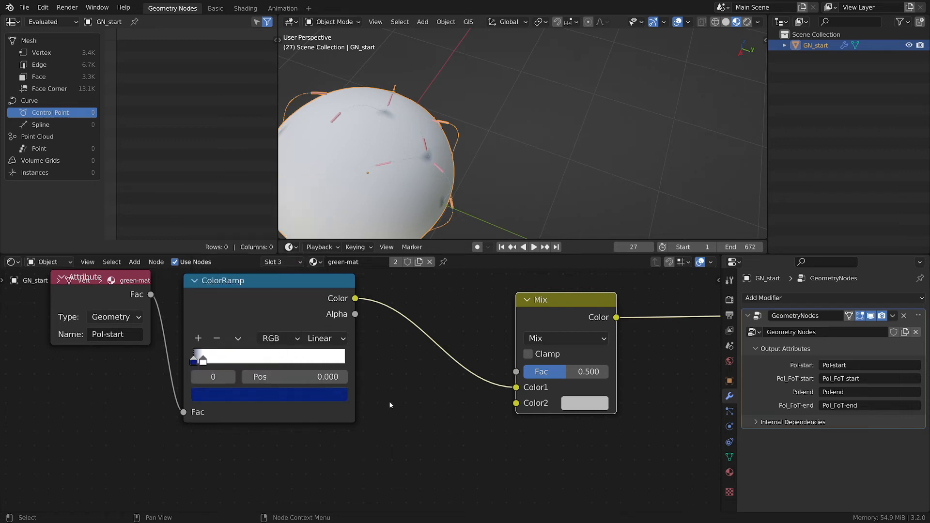
scroll(432, 189, up, 4)
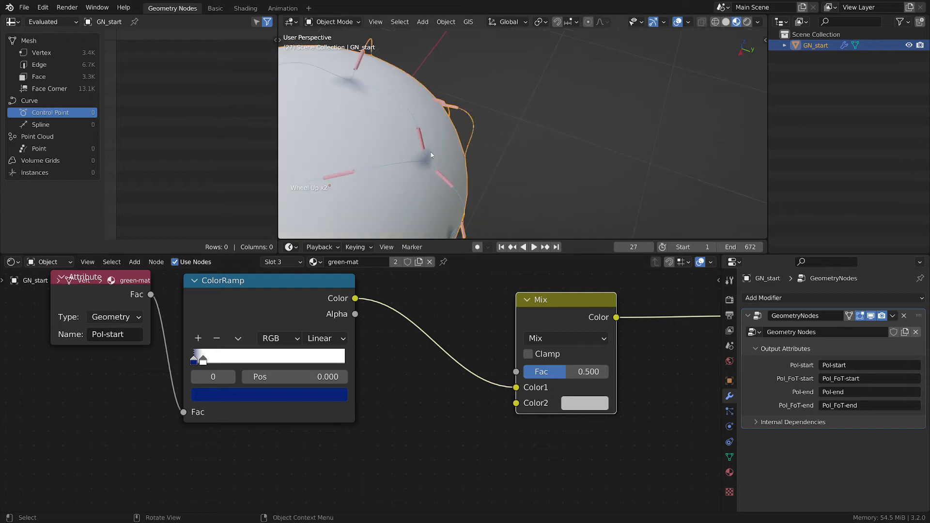
click(263, 398)
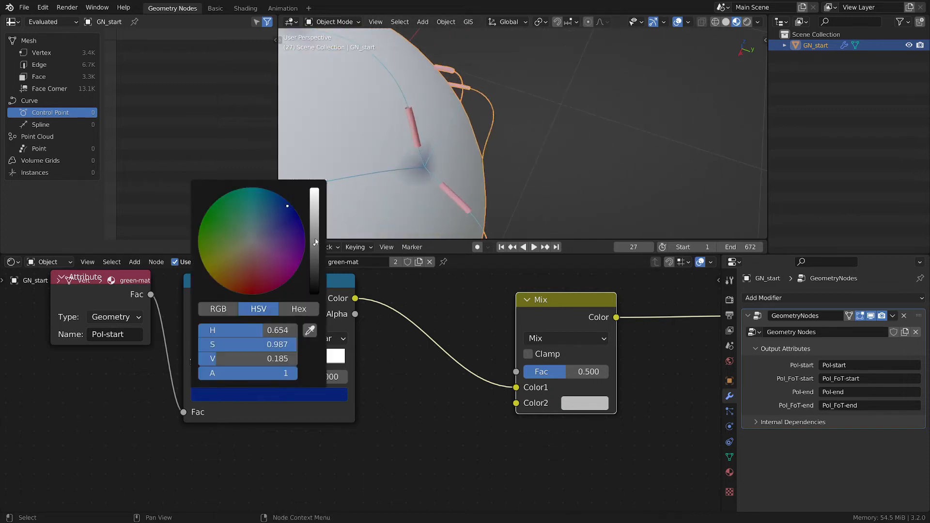
drag(314, 245, 315, 203)
scroll(428, 301, down, 3)
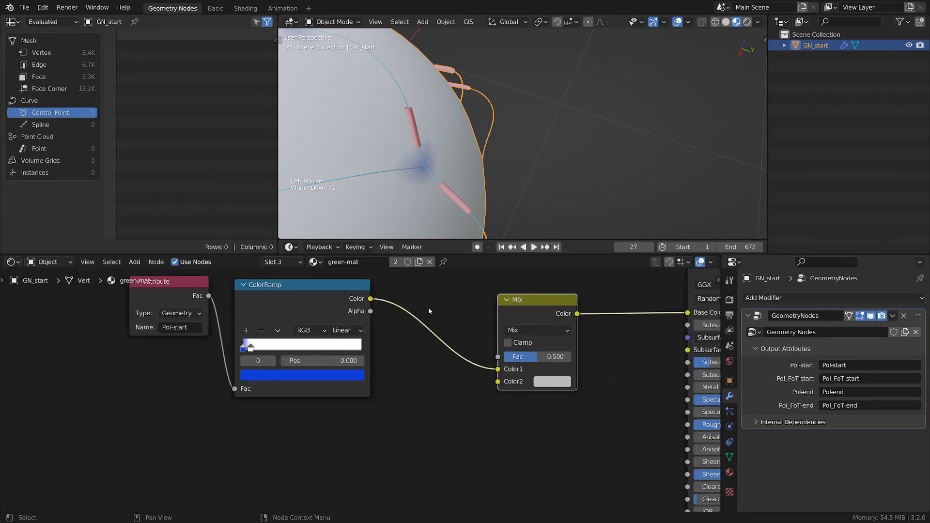
- Set the Mix node's Fac to 1 and its blend mode to Add
click(520, 353)
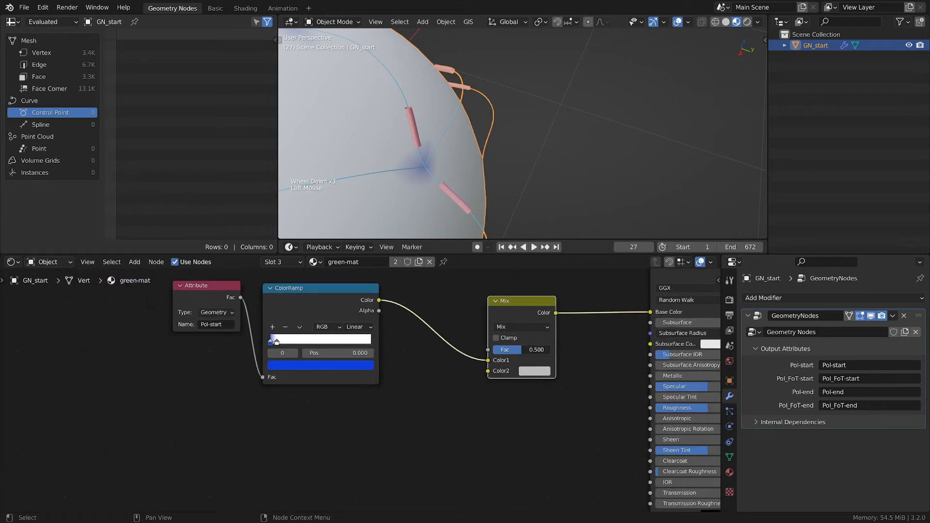
text(1)
key(Return)
scroll(552, 349, up, 2)
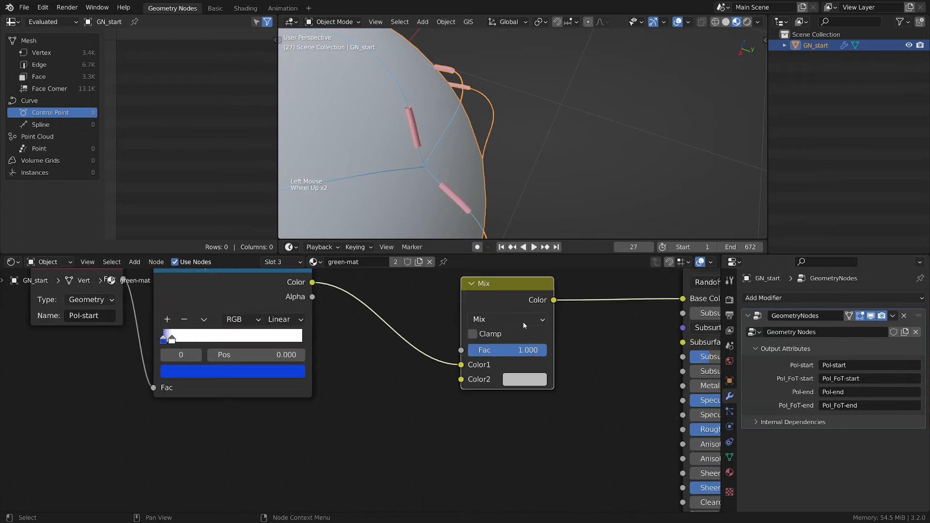
click(523, 323)
click(527, 321)
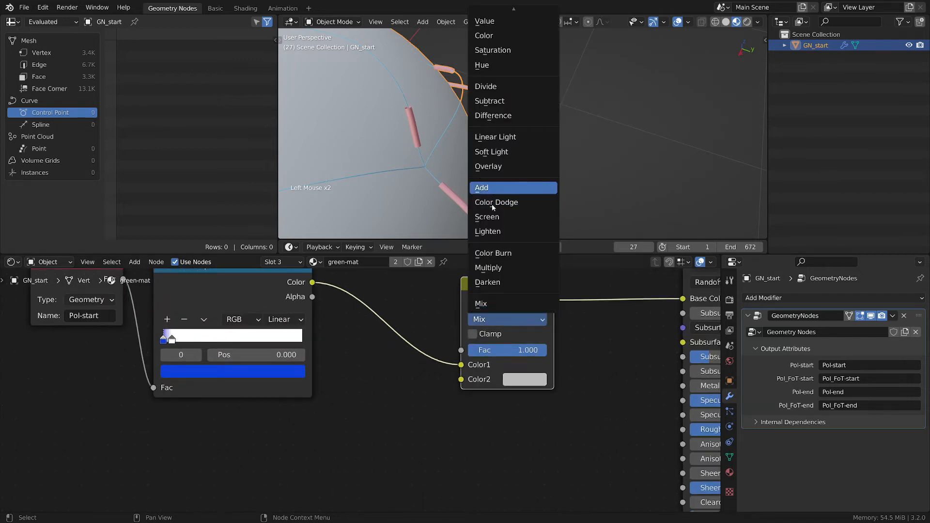
click(491, 188)
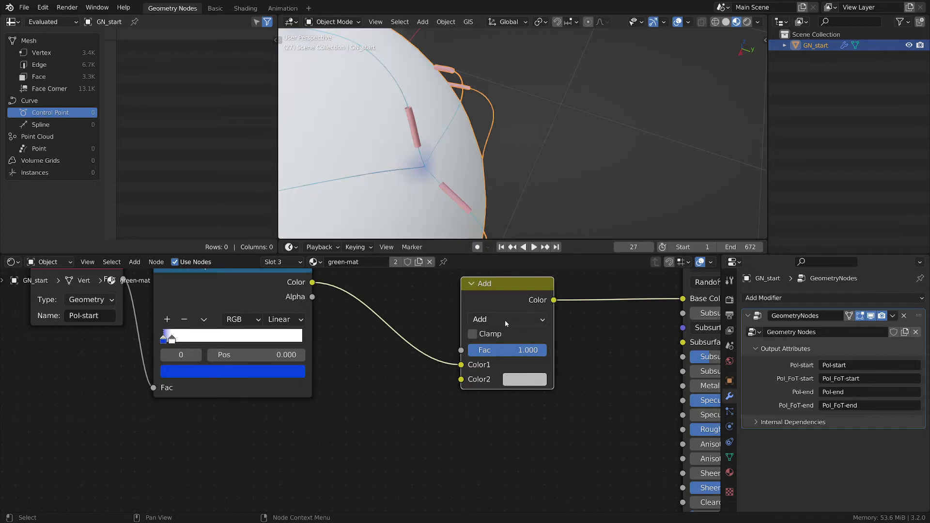
- Duplicate the Attribute node and set the copy's name to Pol-end
scroll(428, 146, down, 4)
middle_drag(435, 419, 626, 450)
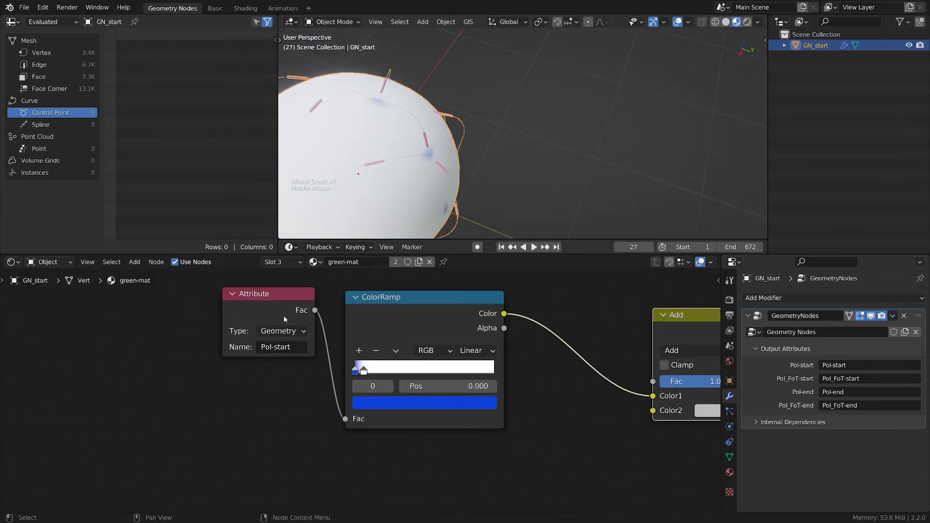
click(283, 315)
key(shift+d)
click(279, 432)
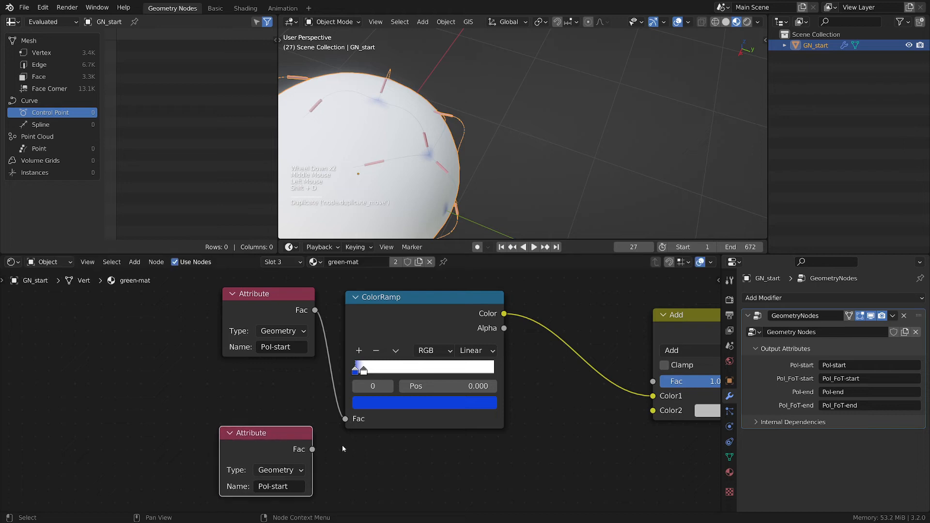
middle_drag(342, 444, 335, 418)
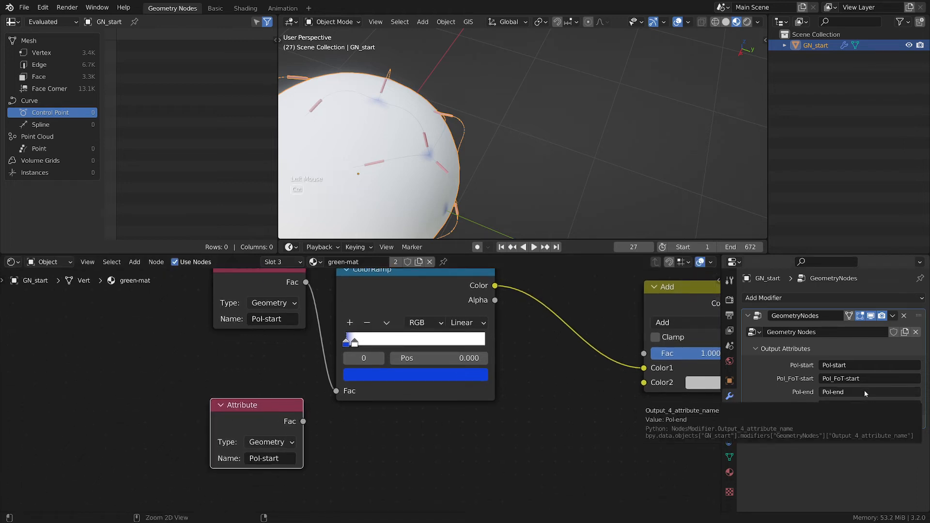
key(ctrl+c)
key(ctrl+v)
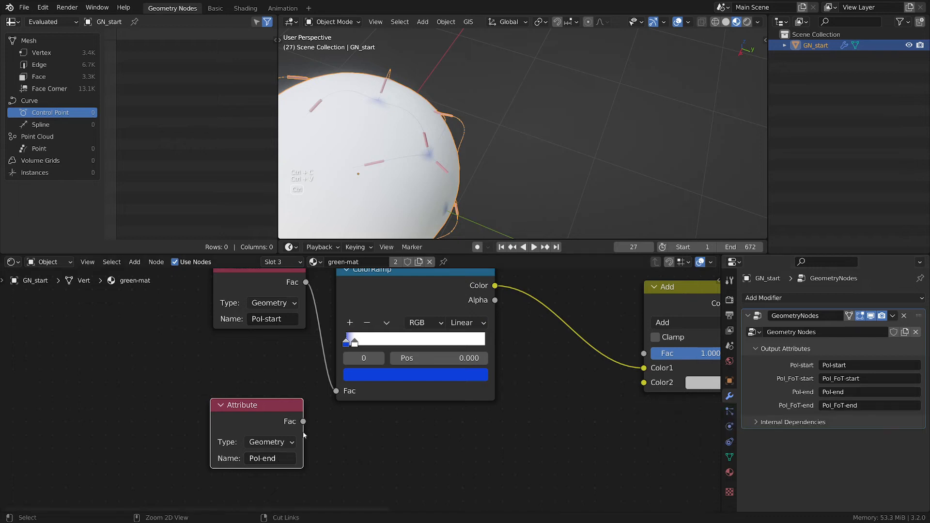
- Duplicate the ColorRamp for the Pol-end Attribute, wiring it in and feeding its Color into the Add node's Color2
scroll(324, 430, down, 1)
click(417, 313)
key(shift+d)
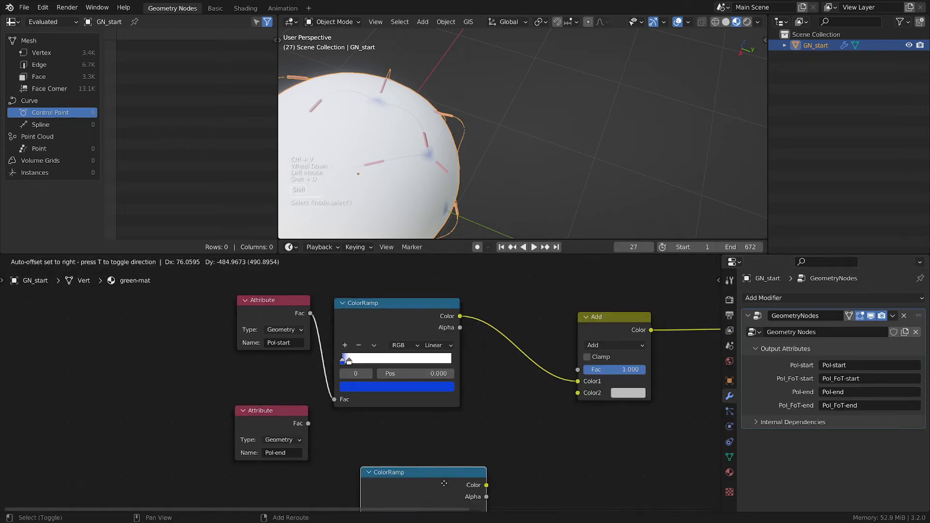
click(422, 434)
middle_drag(464, 446, 474, 365)
drag(318, 342, 348, 438)
drag(474, 355, 588, 313)
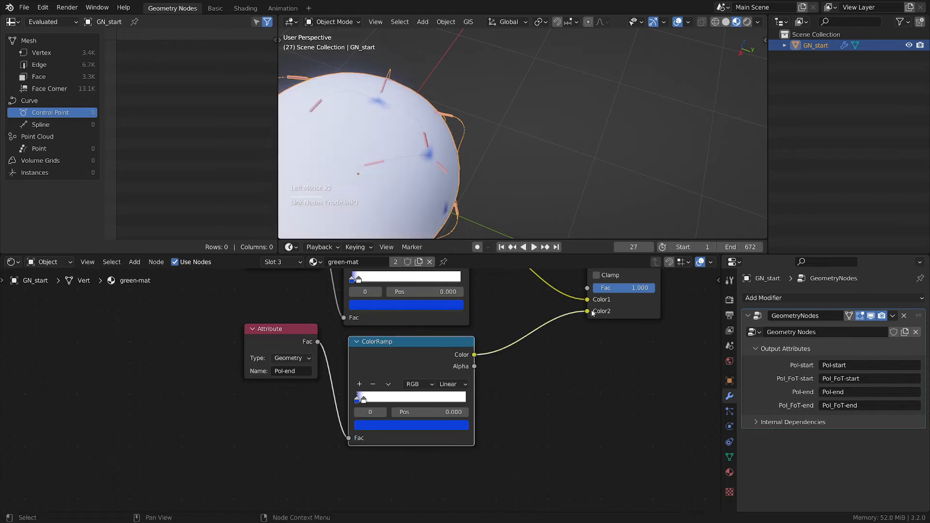
- Set the Pol-end ColorRamp's first stop colour to red
scroll(506, 399, up, 2)
click(347, 434)
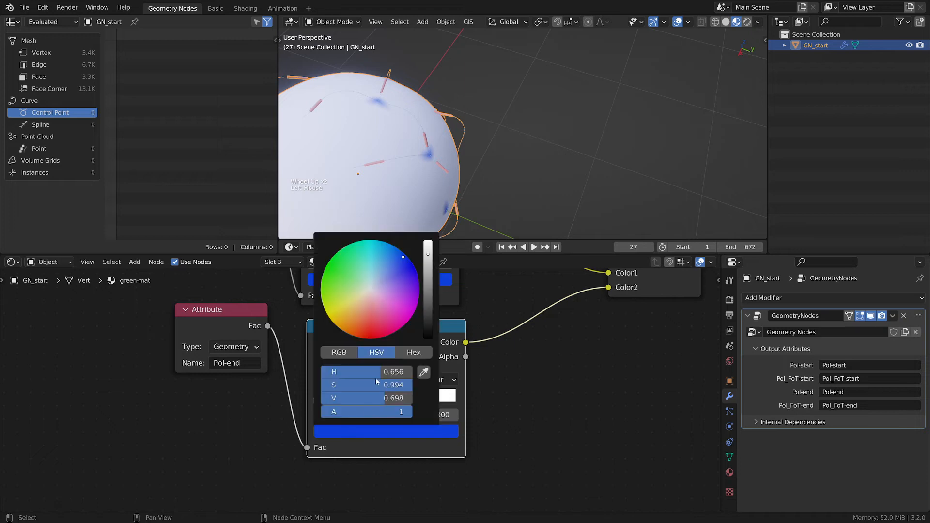
drag(405, 264, 374, 336)
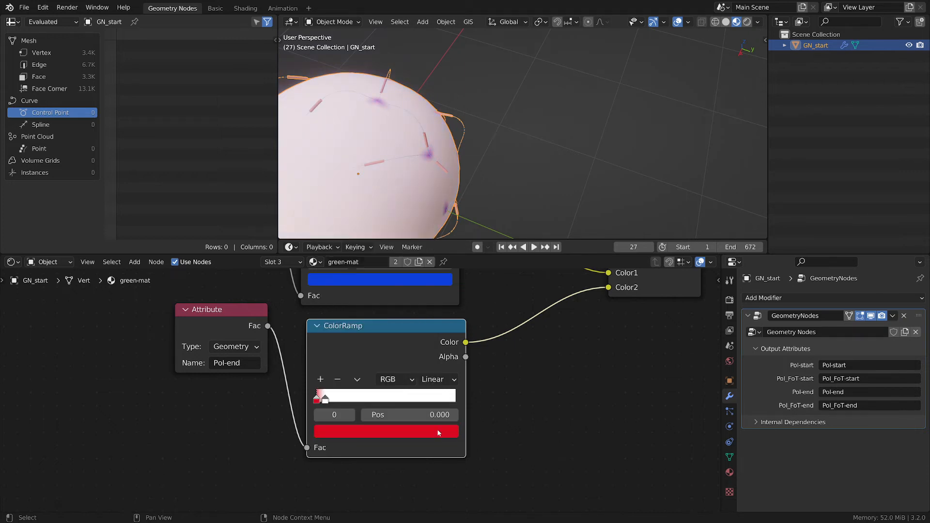
- Move the Pol-end ColorRamp's white stop close to the start, at about 0.05
scroll(445, 428, up, 2)
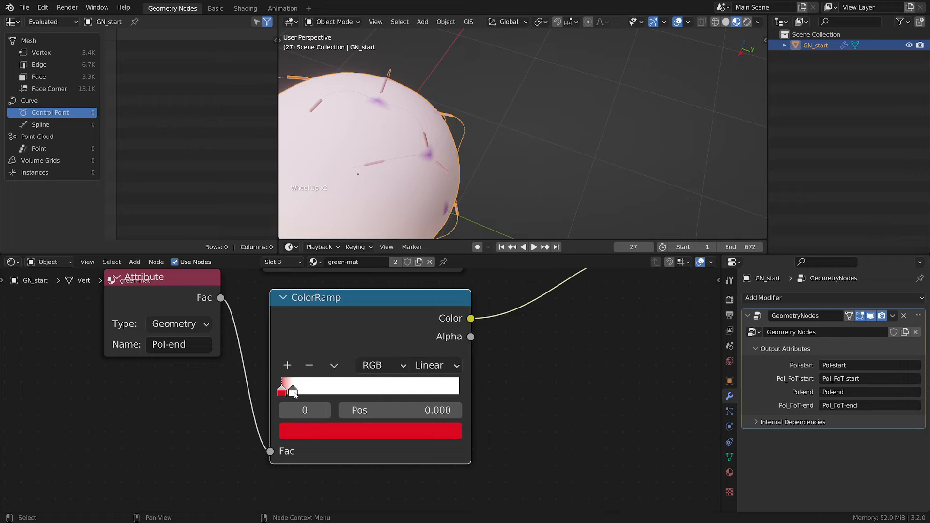
drag(295, 393, 298, 393)
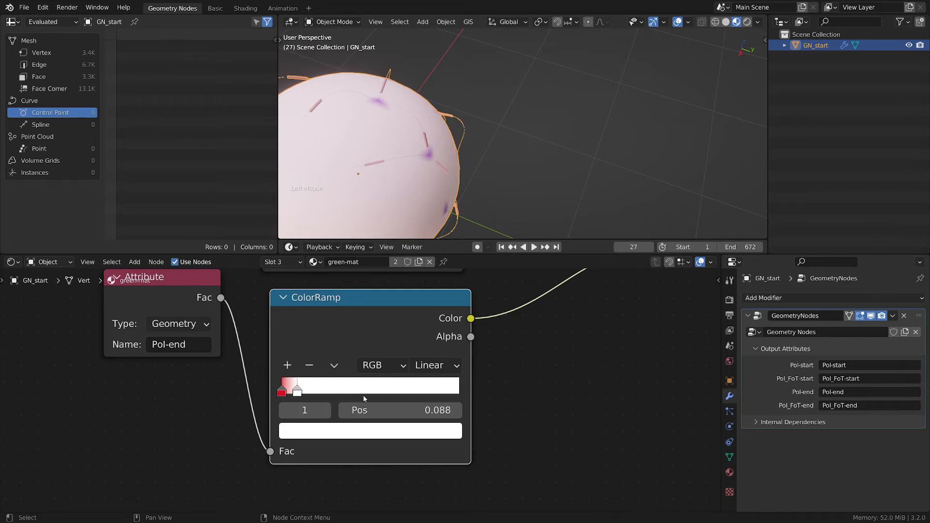
drag(364, 398, 334, 399)
- Change the Mix node's blend mode from Add to Color
middle_drag(545, 378, 492, 347)
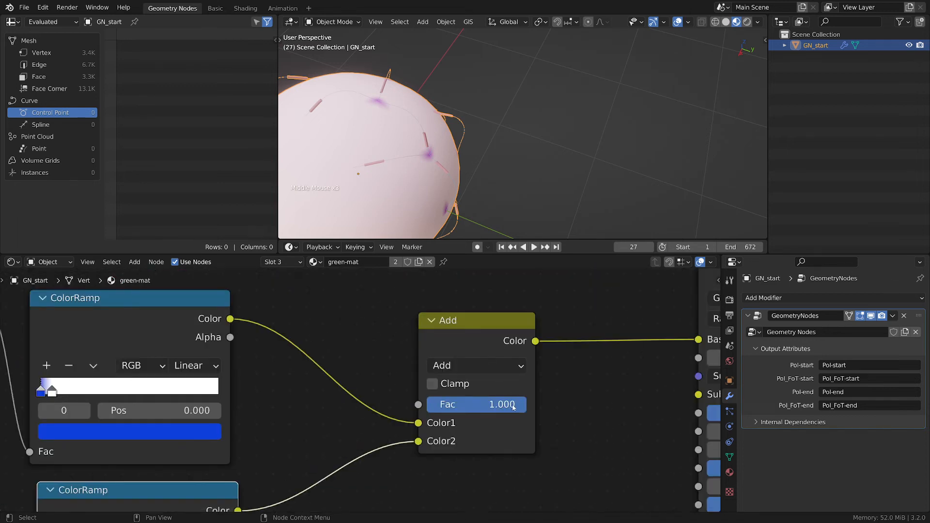
mouse_move(513, 407)
mouse_down()
mouse_move(498, 407)
mouse_move(513, 407)
mouse_up()
click(483, 365)
scroll(487, 363, up, 1)
click(489, 368)
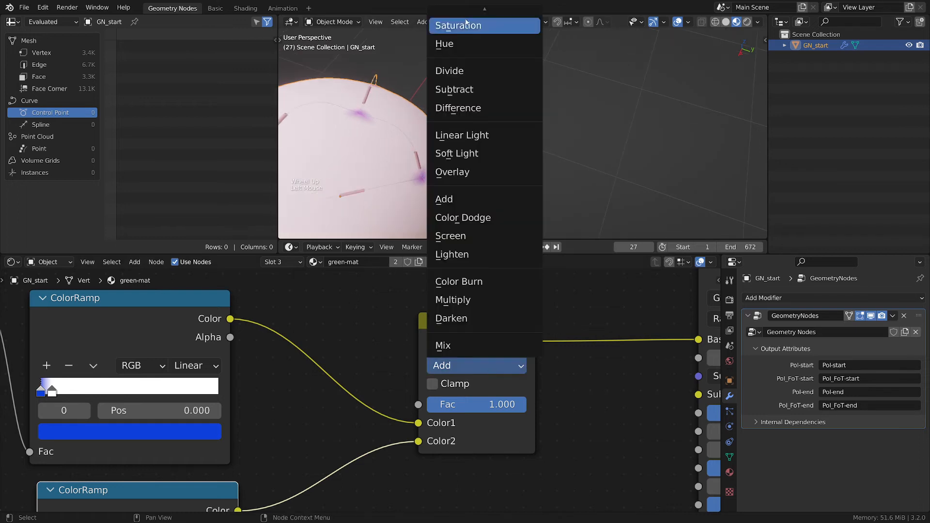
mouse_move(484, 15)
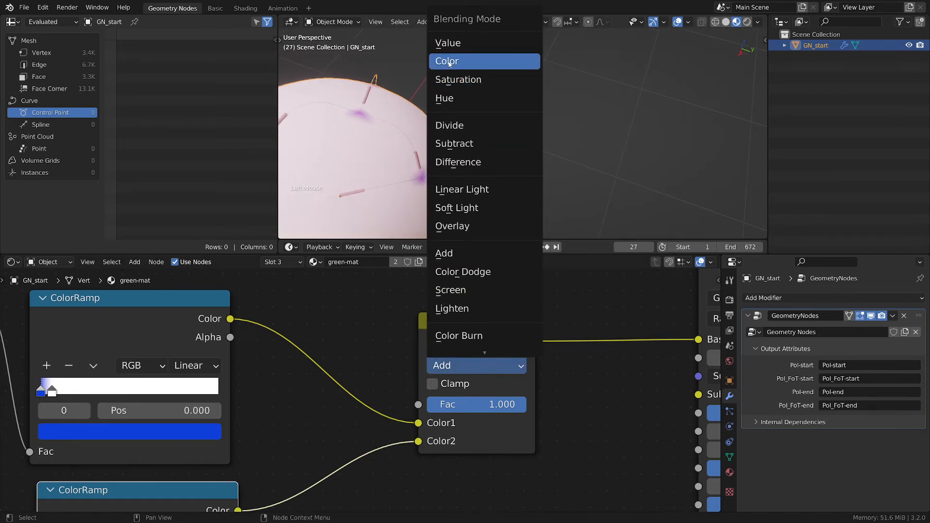
click(449, 62)
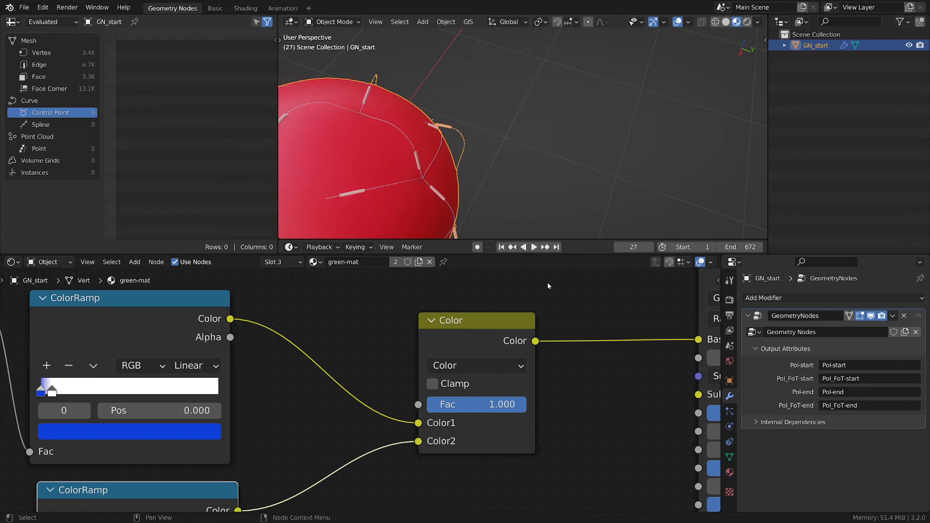
- Try wiring the Pol-end ColorRamp's output directly into the Principled BSDF's Base Color
mouse_move(508, 403)
mouse_down()
mouse_move(456, 404)
mouse_move(521, 411)
mouse_up()
scroll(343, 446, down, 1)
middle_drag(343, 448, 383, 320)
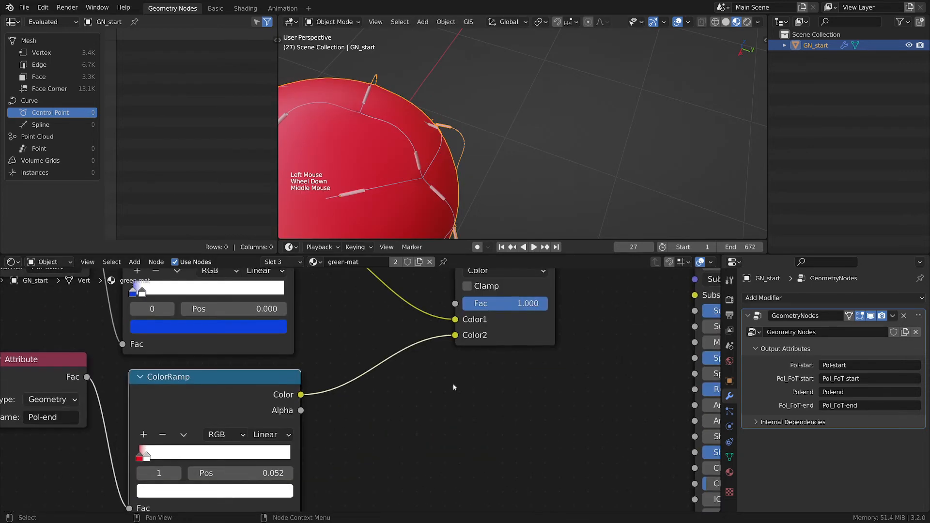
scroll(452, 384, down, 2)
middle_drag(452, 383, 427, 418)
scroll(426, 416, up, 1)
drag(417, 373, 647, 295)
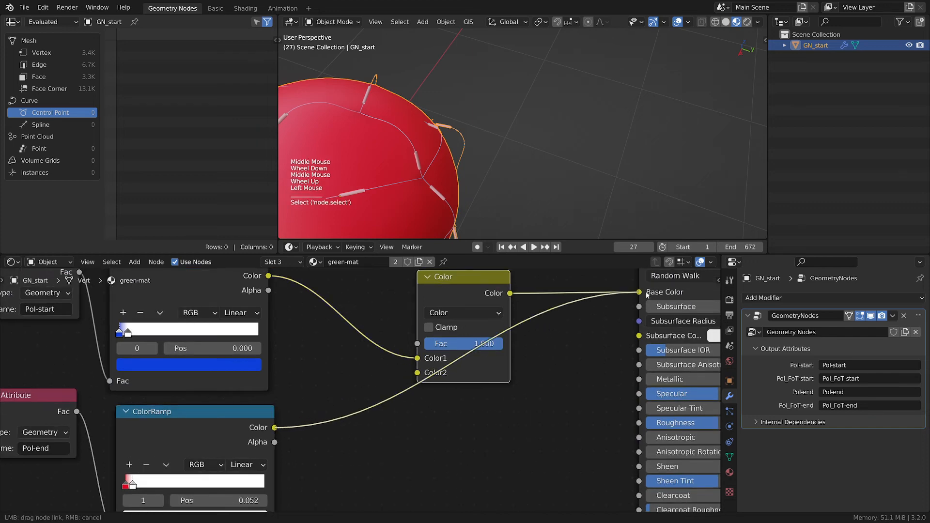
drag(592, 342, 592, 343)
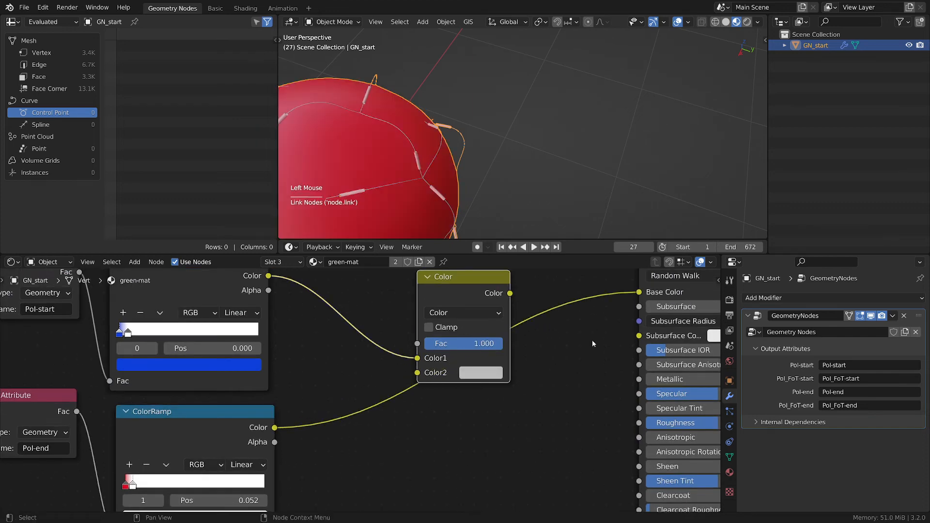
middle_drag(446, 363, 611, 300)
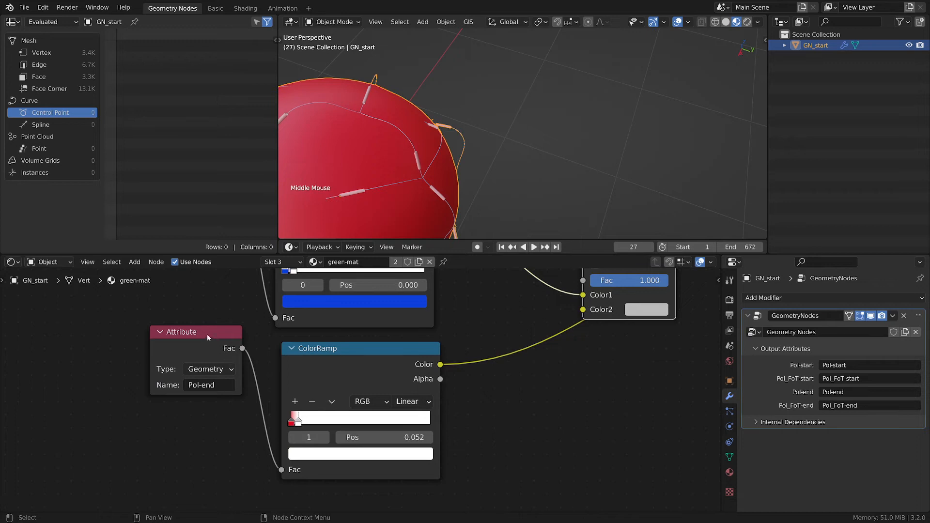
- Reposition the Pol-end ColorRamp's stops, placing the white stop at about 0.07, and save the file
drag(209, 338, 213, 393)
scroll(495, 371, down, 1)
middle_drag(494, 371, 481, 388)
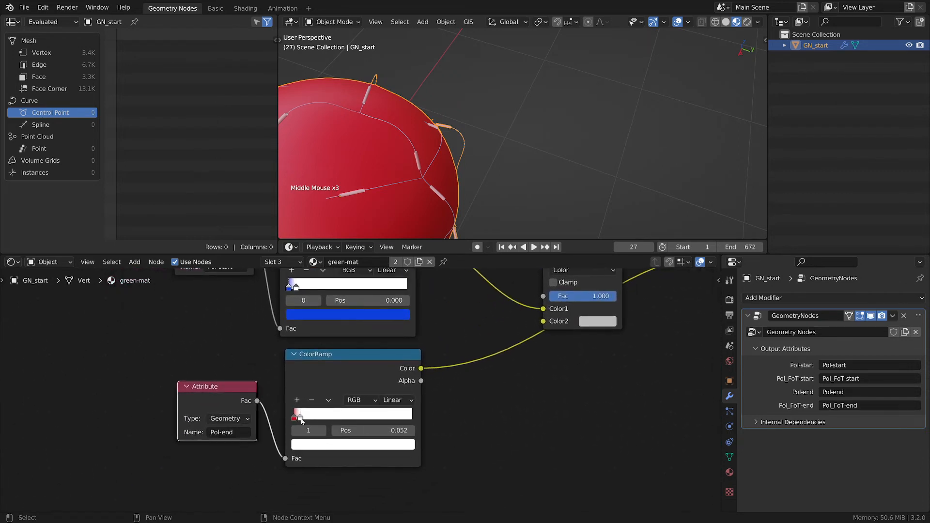
drag(301, 419, 522, 434)
click(295, 417)
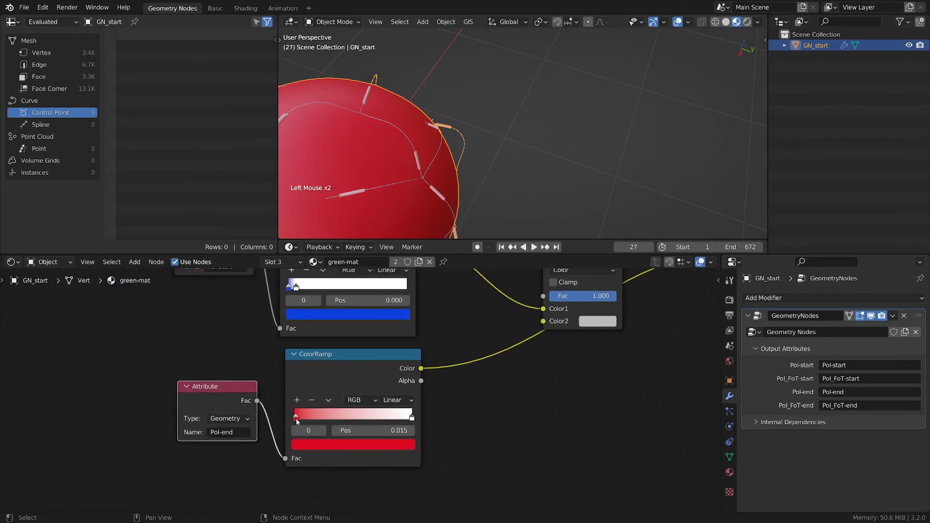
mouse_move(296, 419)
mouse_down()
mouse_move(385, 420)
mouse_move(293, 419)
mouse_up()
drag(411, 422, 290, 419)
middle_drag(597, 393, 532, 402)
scroll(556, 448, down, 2)
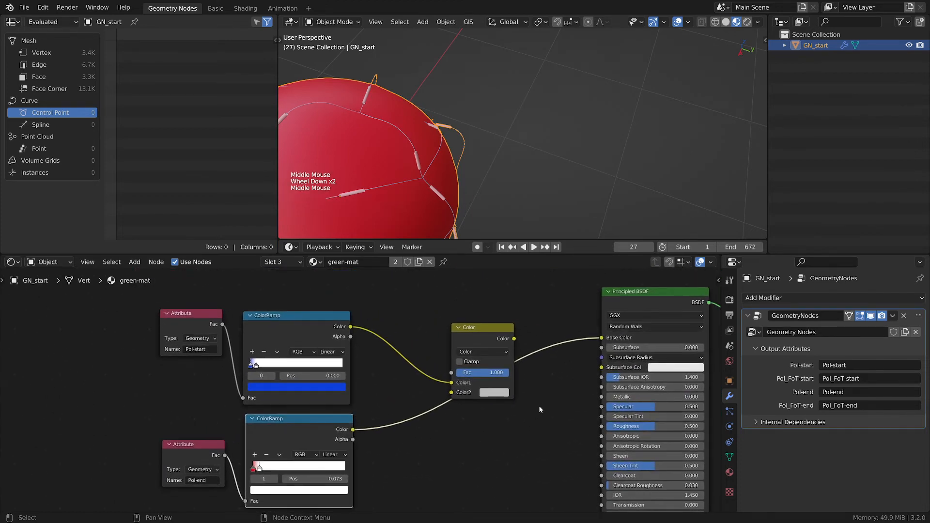
click(490, 429)
key(ctrl+s)
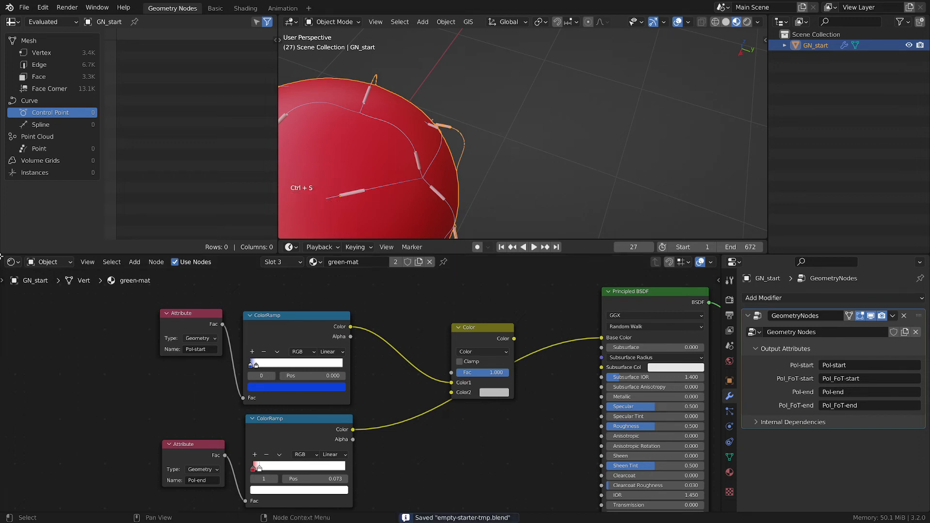
- Split off a new area beside the shader editor and switch it to the Geometry Node editor
drag(1, 257, 198, 285)
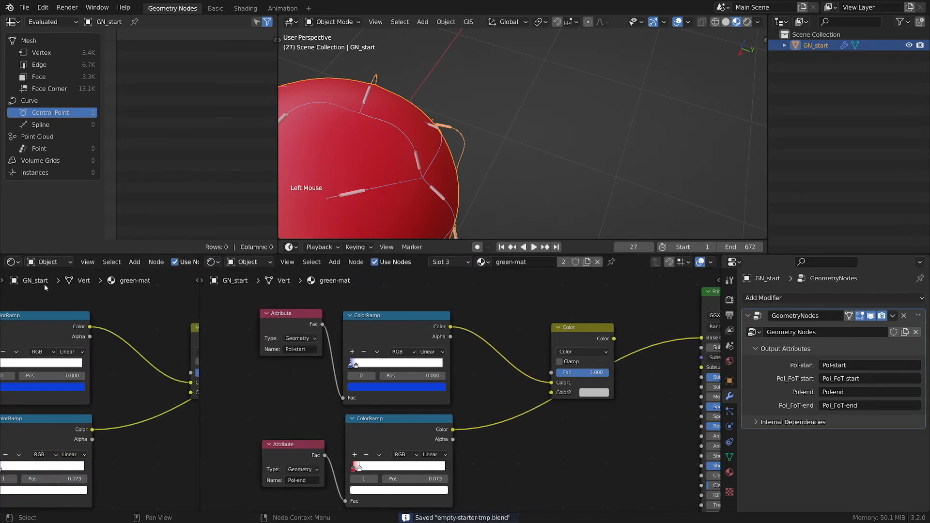
click(12, 261)
click(100, 375)
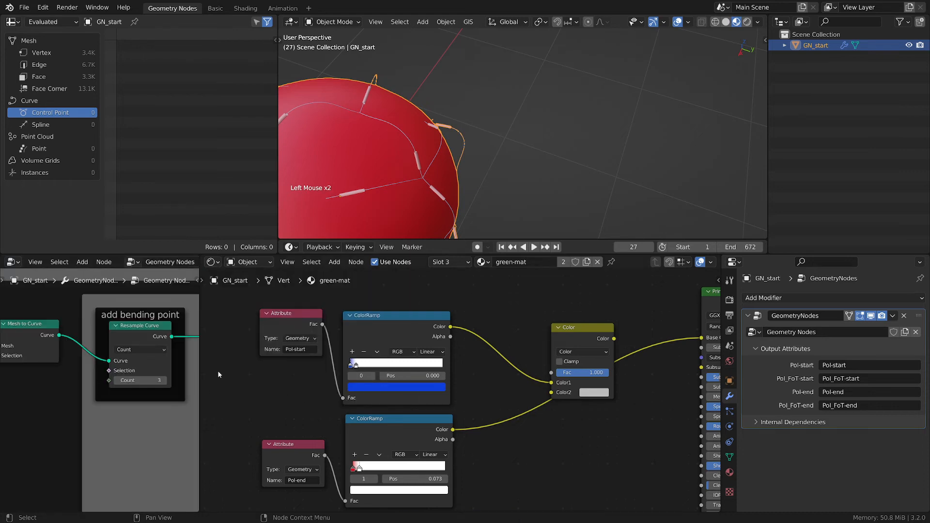
- Maximize the geometry node editor and examine the start point and end point attribute capture frames
key(ctrl+space)
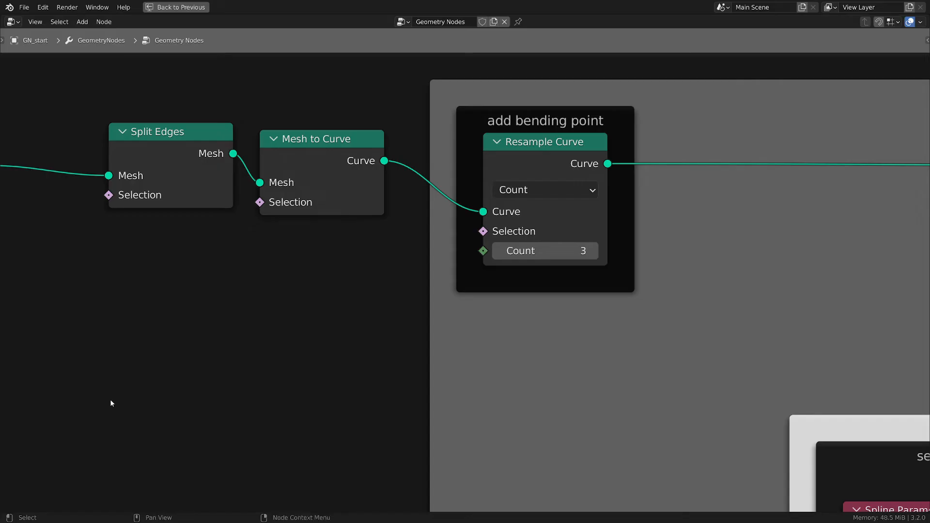
scroll(547, 260, down, 8)
middle_drag(695, 321, 380, 319)
scroll(380, 318, down, 8)
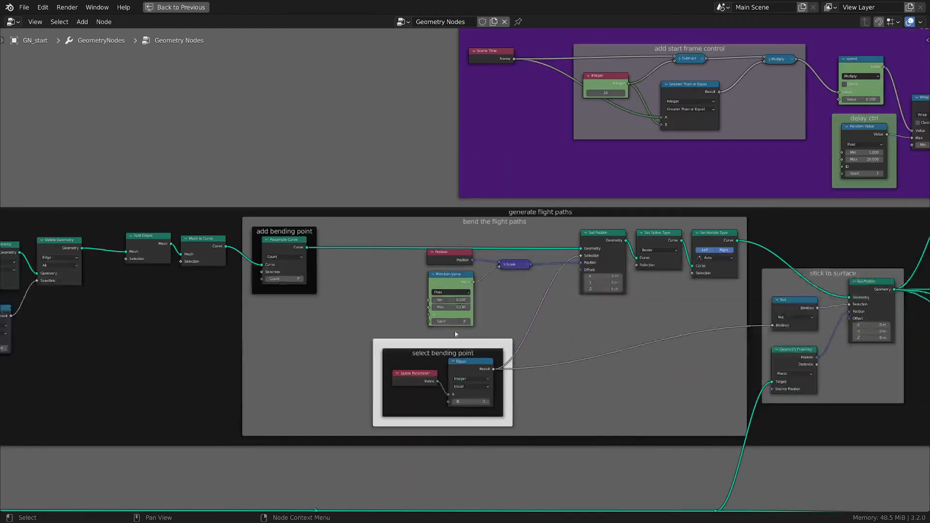
middle_drag(872, 372, 545, 333)
scroll(605, 348, down, 4)
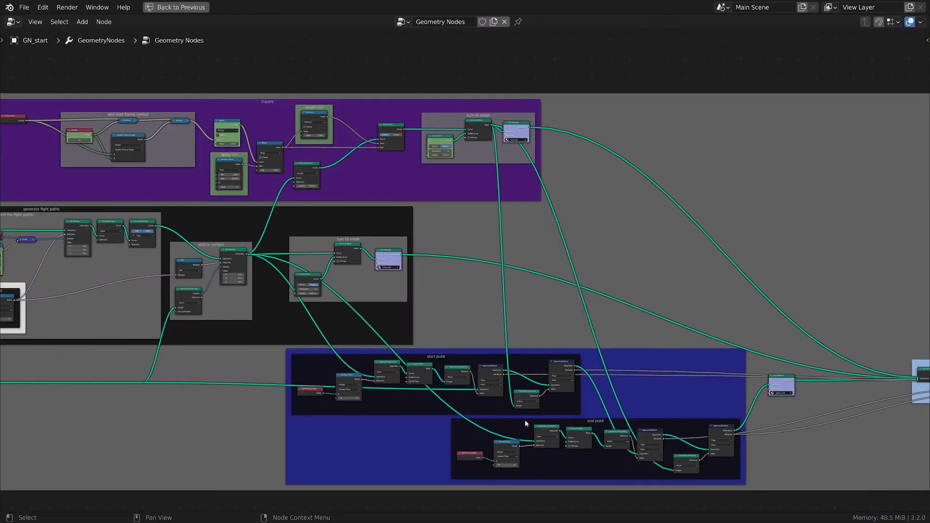
scroll(525, 420, up, 5)
middle_drag(898, 399, 601, 379)
middle_drag(633, 335, 691, 288)
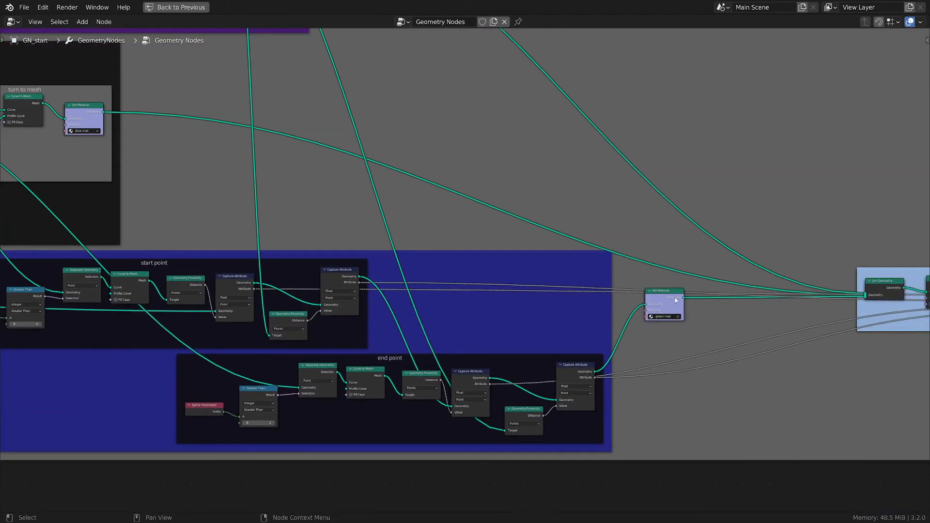
drag(676, 300, 778, 306)
scroll(606, 333, left, 3)
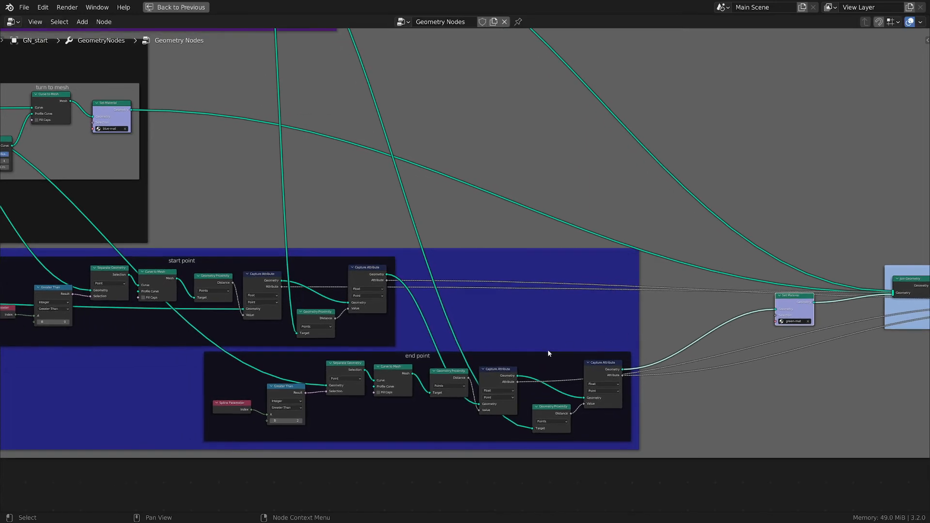
drag(535, 358, 625, 359)
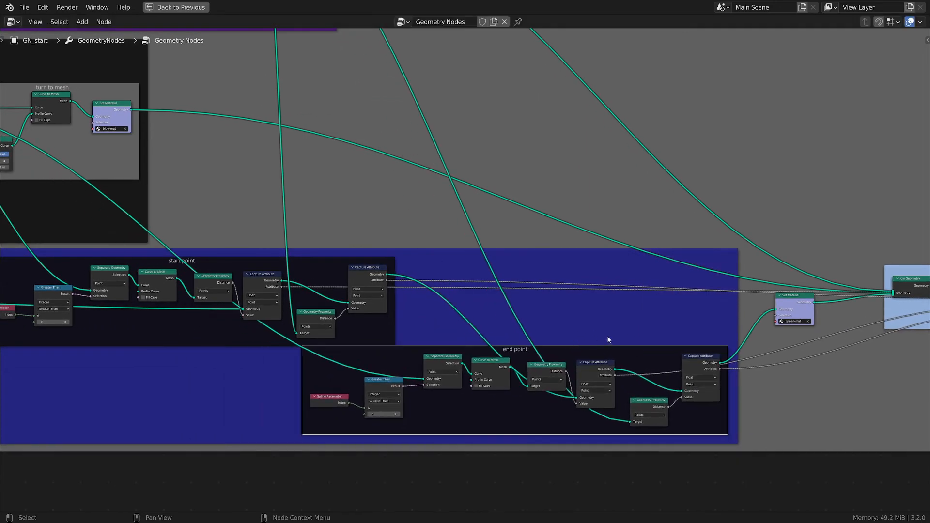
scroll(608, 338, up, 2)
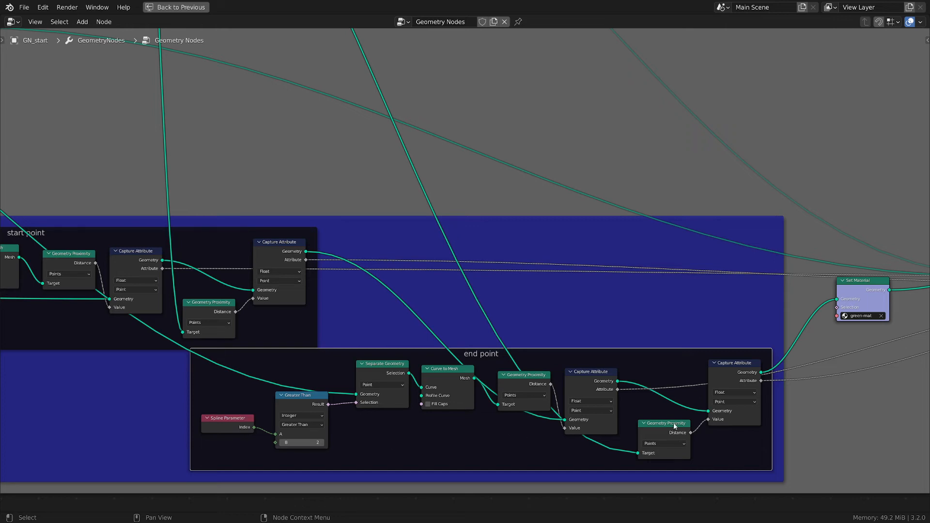
- Rearrange the end point Geometry Proximity and Capture Attribute nodes into tidier positions
drag(675, 426, 661, 420)
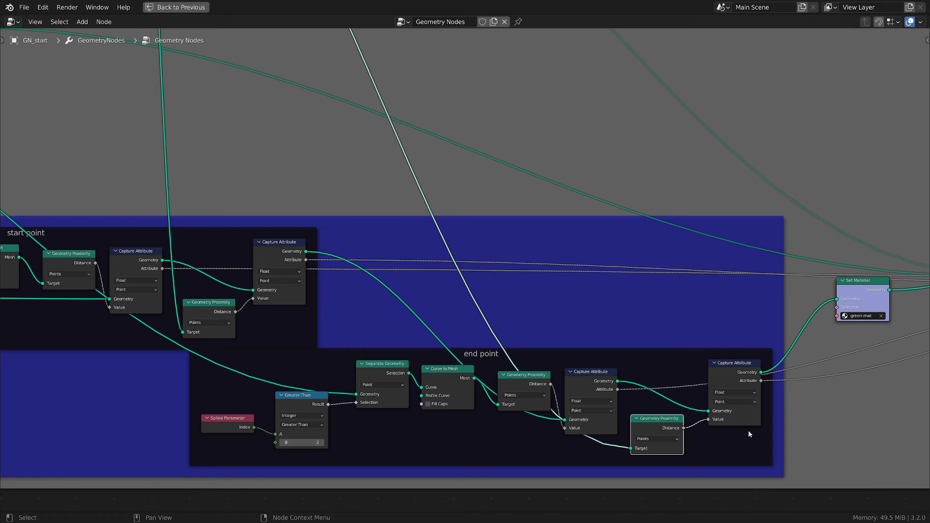
middle_drag(748, 430, 559, 432)
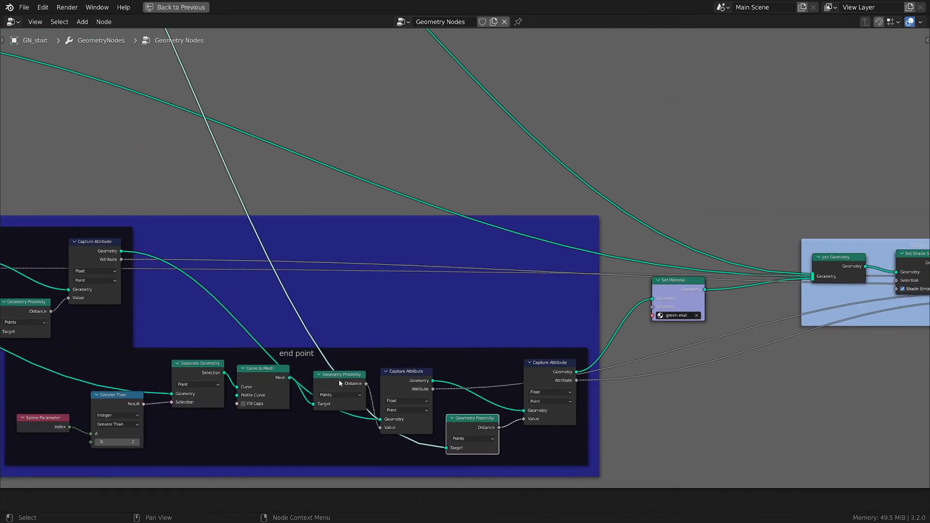
drag(399, 376, 406, 371)
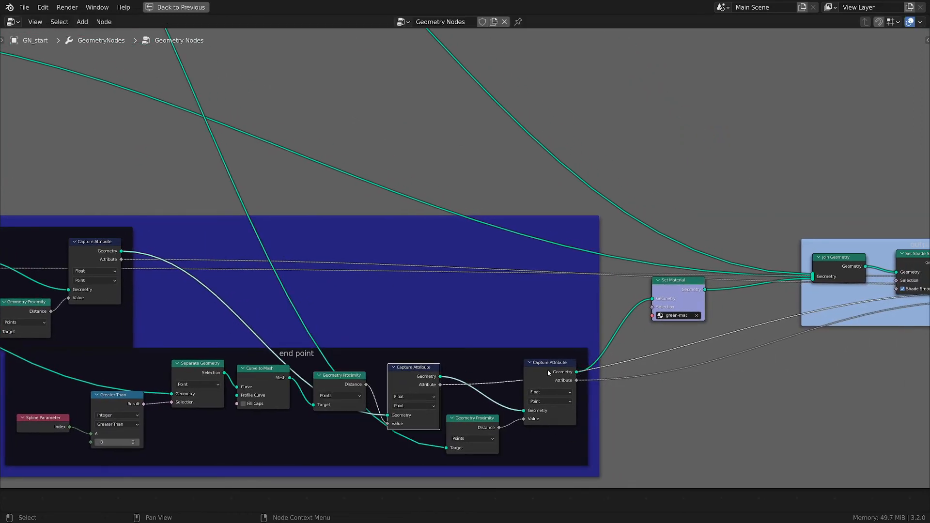
drag(547, 370, 546, 371)
scroll(664, 381, down, 4)
middle_drag(704, 377, 372, 388)
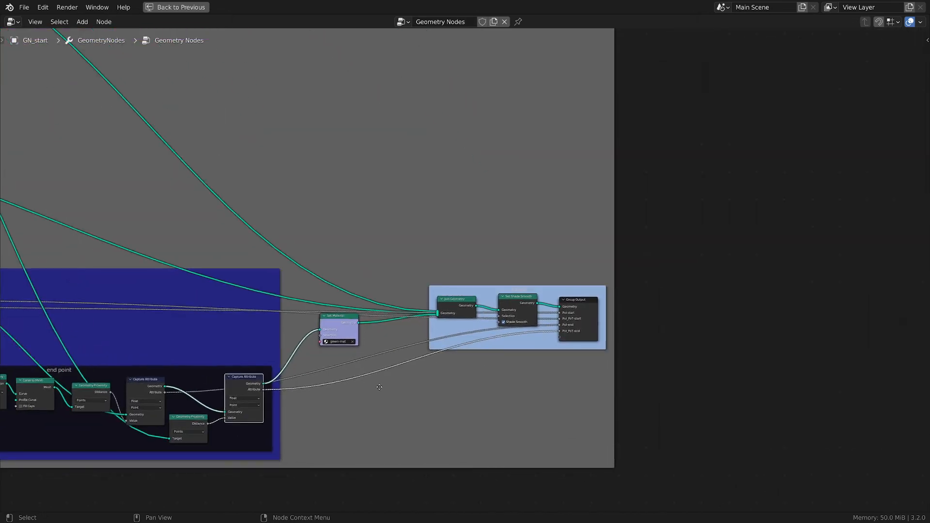
scroll(476, 361, up, 4)
scroll(481, 361, down, 2)
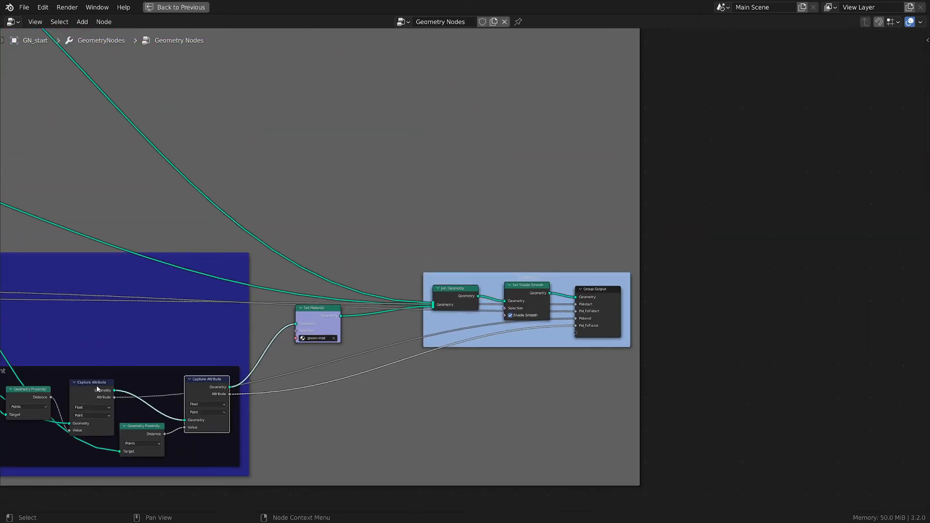
mouse_move(97, 389)
mouse_down()
mouse_move(100, 377)
mouse_move(92, 380)
mouse_up()
drag(218, 390, 223, 401)
scroll(507, 403, up, 2)
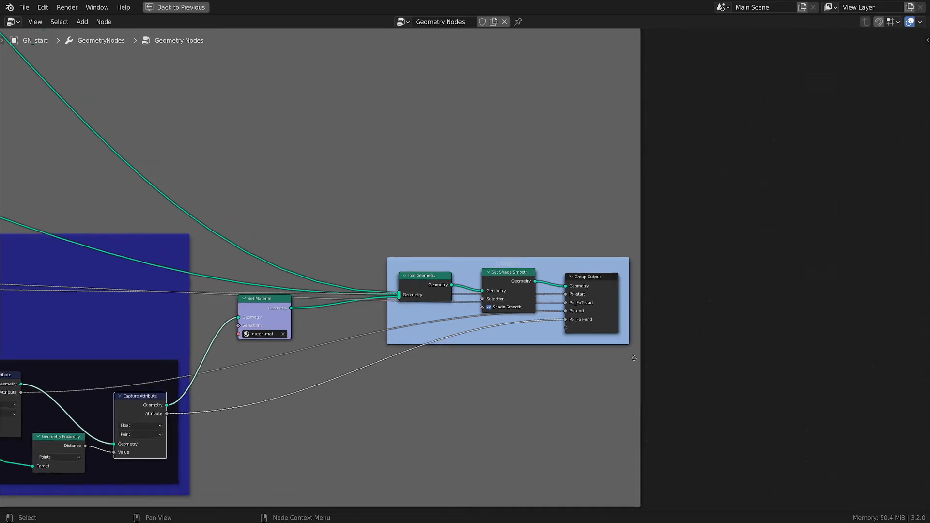
- Restore the layout and open the sidebar's Group tab to inspect the node group's output attributes
key(ctrl+space)
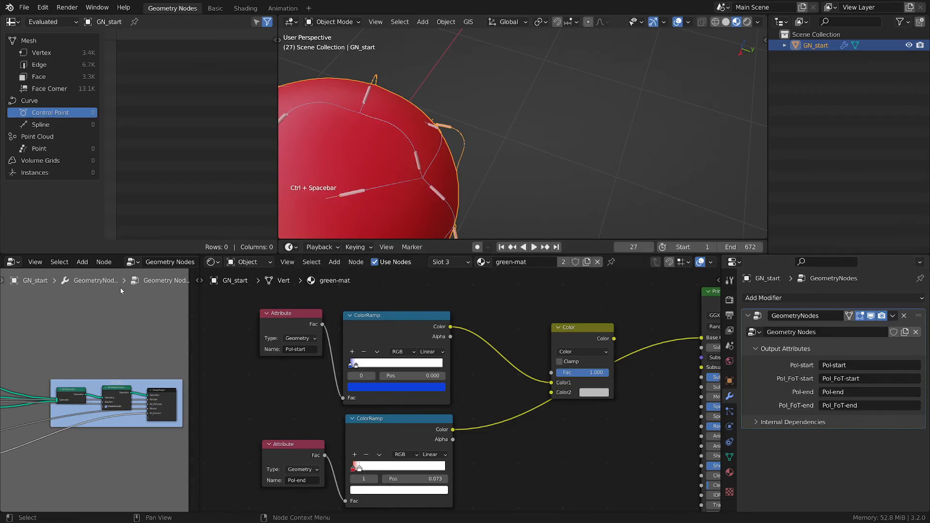
key(n)
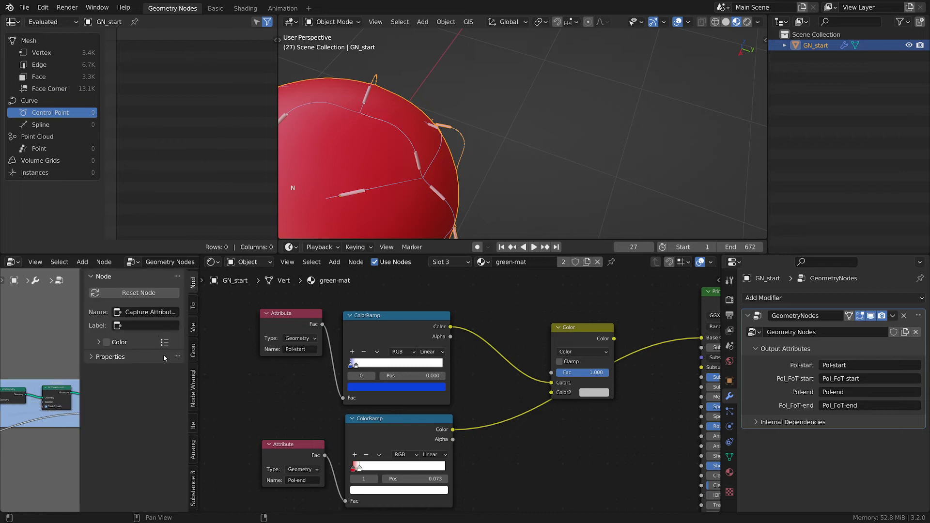
click(193, 357)
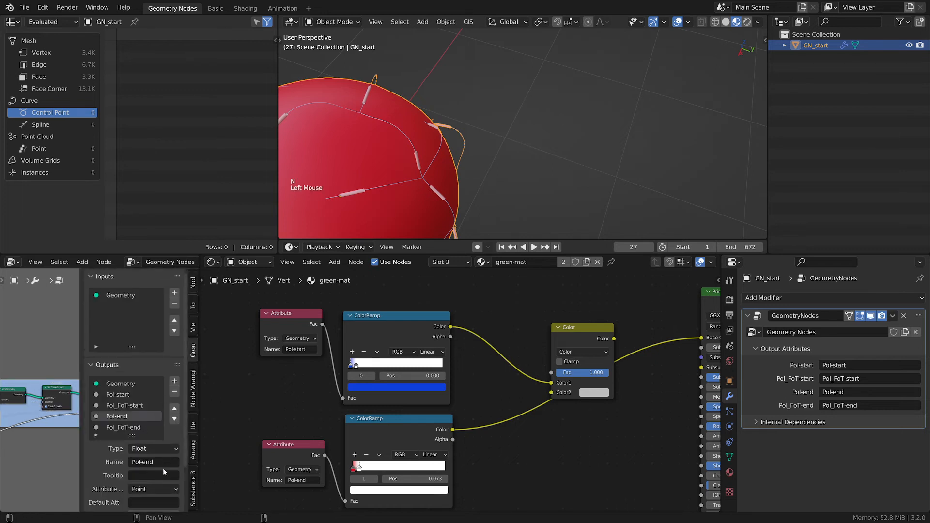
scroll(166, 466, down, 2)
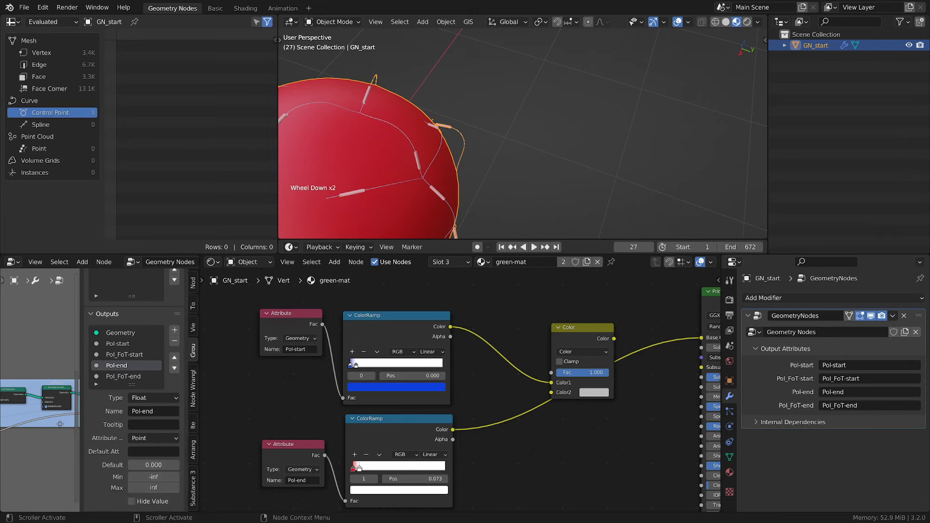
- Hide the sidebar and navigate the geometry node editor to the end point frame's Greater Than node
key(n)
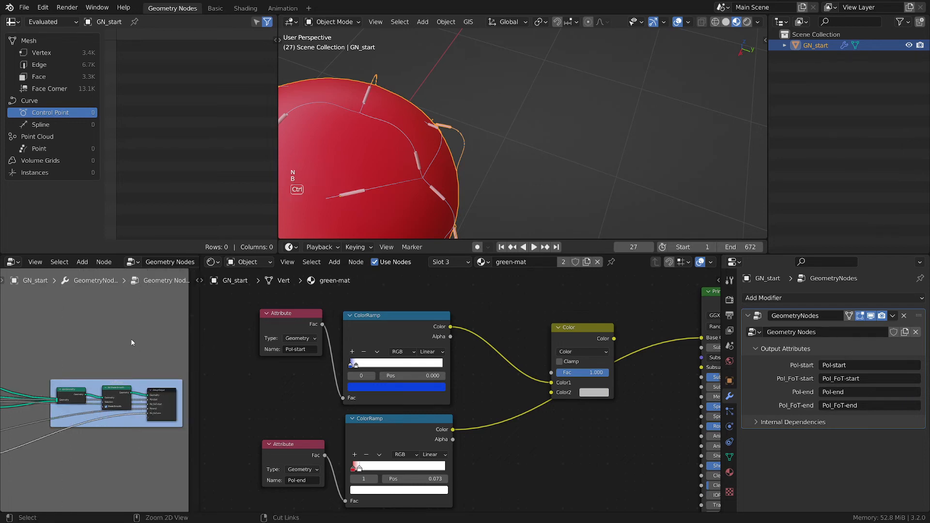
key(ctrl+space)
key(ctrl+space)
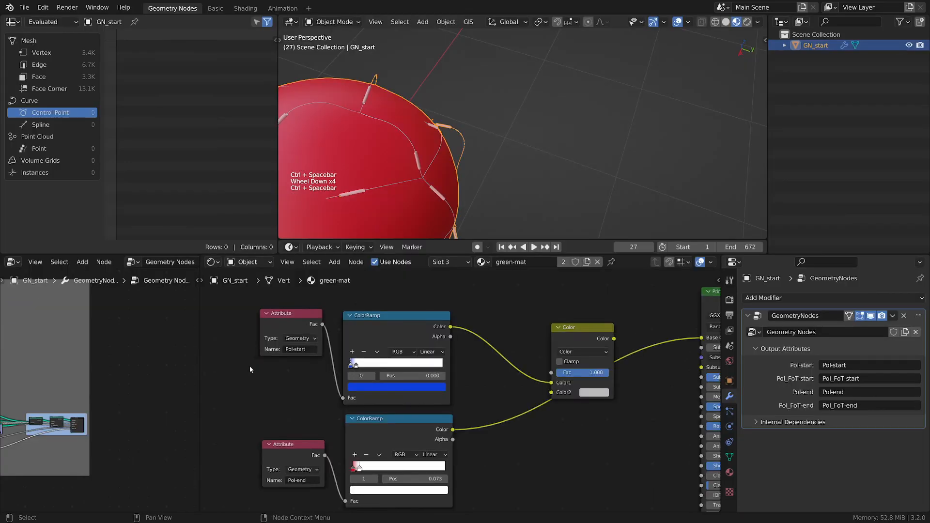
scroll(249, 367, down, 2)
scroll(85, 363, up, 2)
middle_drag(85, 361, 199, 361)
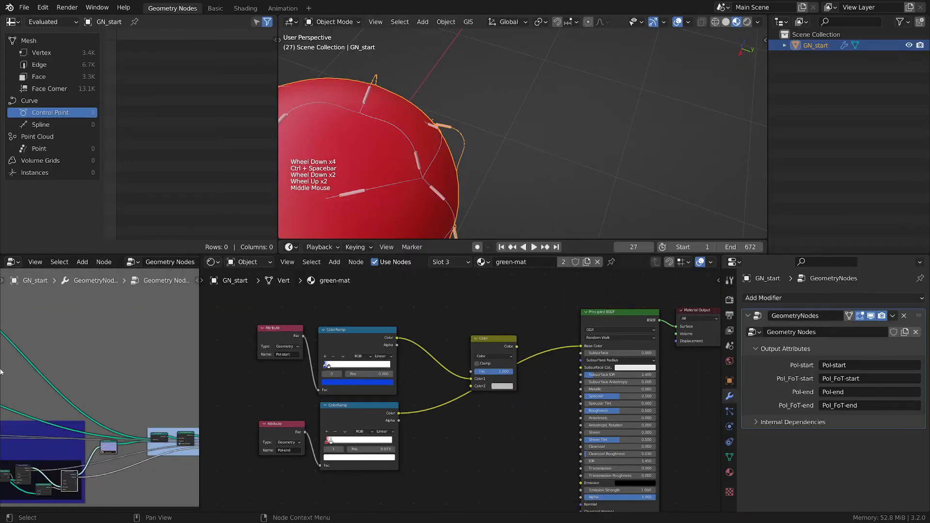
middle_drag(6, 372, 197, 394)
middle_drag(7, 397, 131, 356)
scroll(118, 407, down, 1)
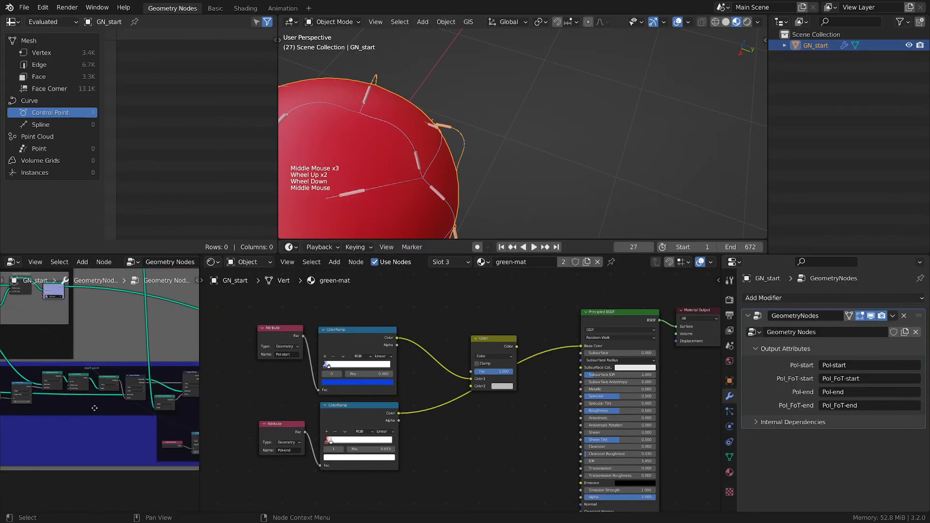
middle_drag(118, 407, 3, 436)
scroll(77, 424, up, 5)
scroll(58, 430, up, 2)
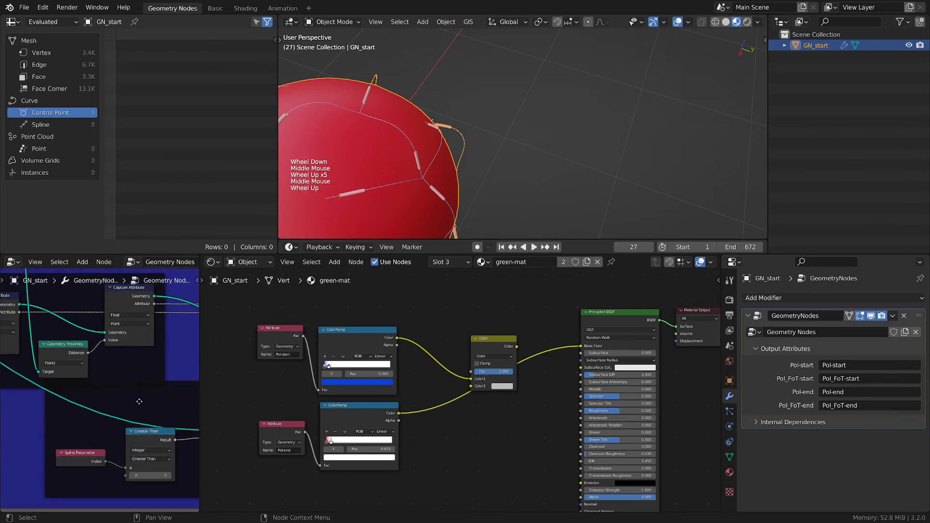
drag(178, 433, 167, 449)
middle_drag(131, 496, 104, 448)
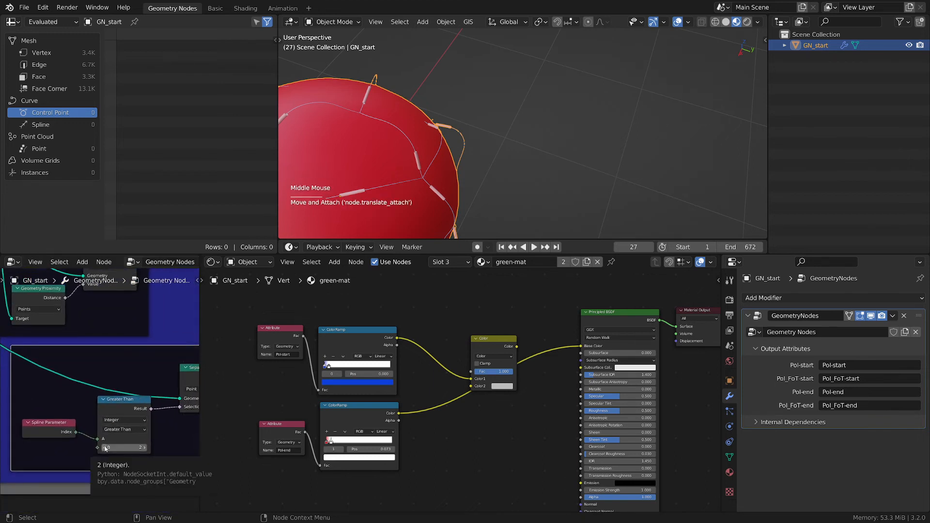
- Try stepping the end point Greater Than node's B value down to 0 and back up to 2
click(104, 448)
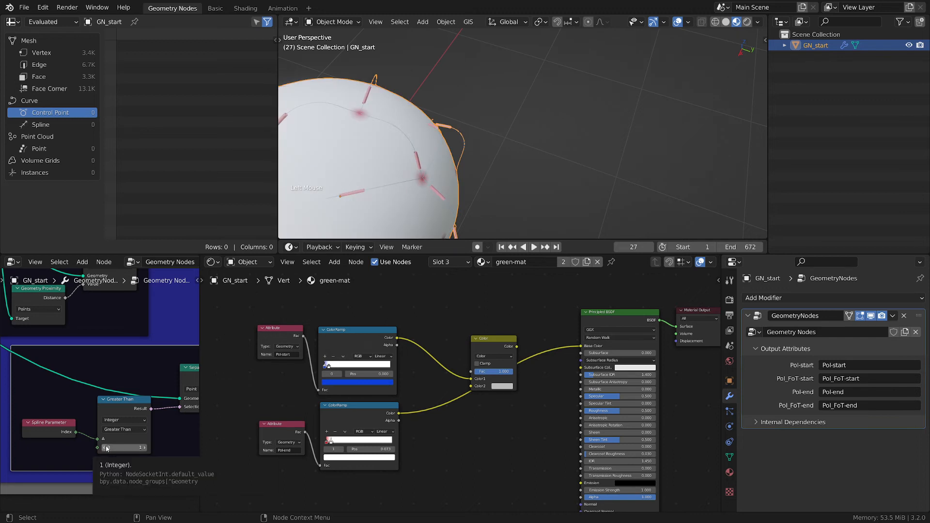
click(105, 448)
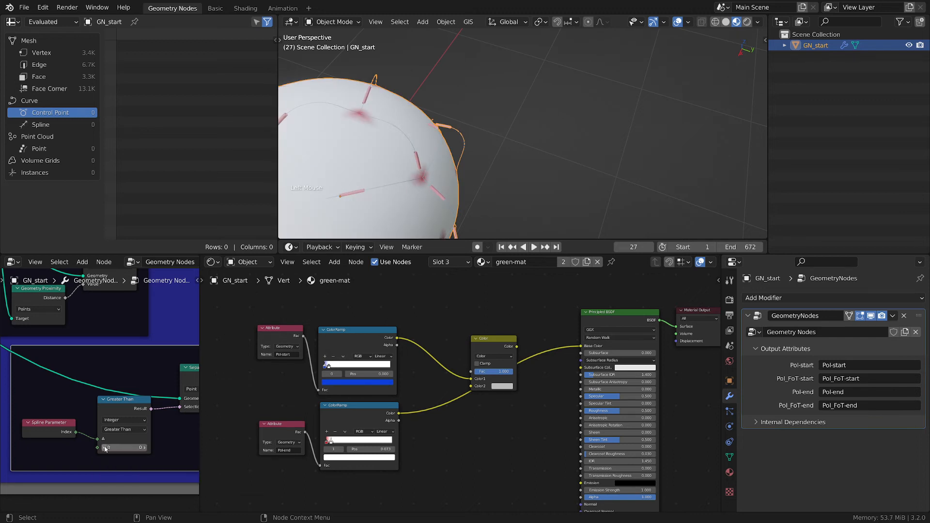
click(144, 448)
click(144, 448)
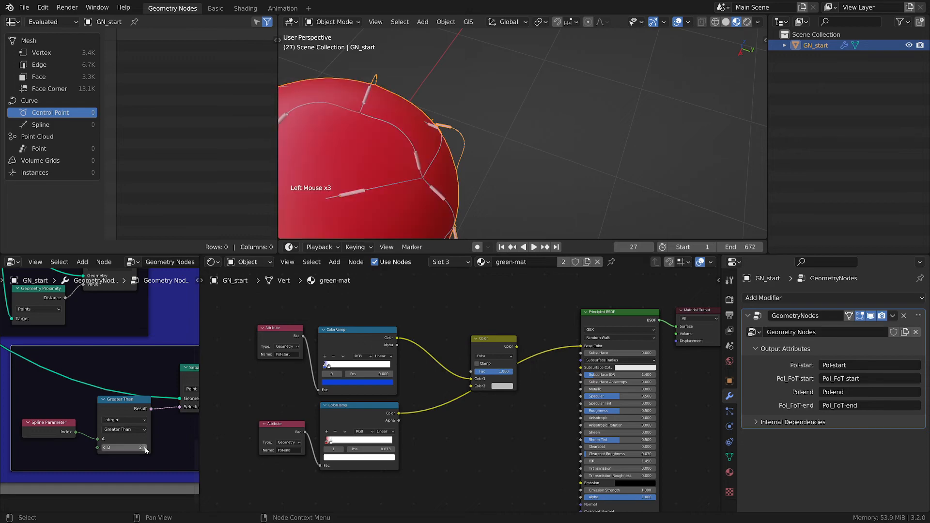
- Maximize the geometry node editor, nudge the end point Separate Geometry node slightly left, and save the file
middle_drag(187, 415, 127, 431)
key(ctrl+space)
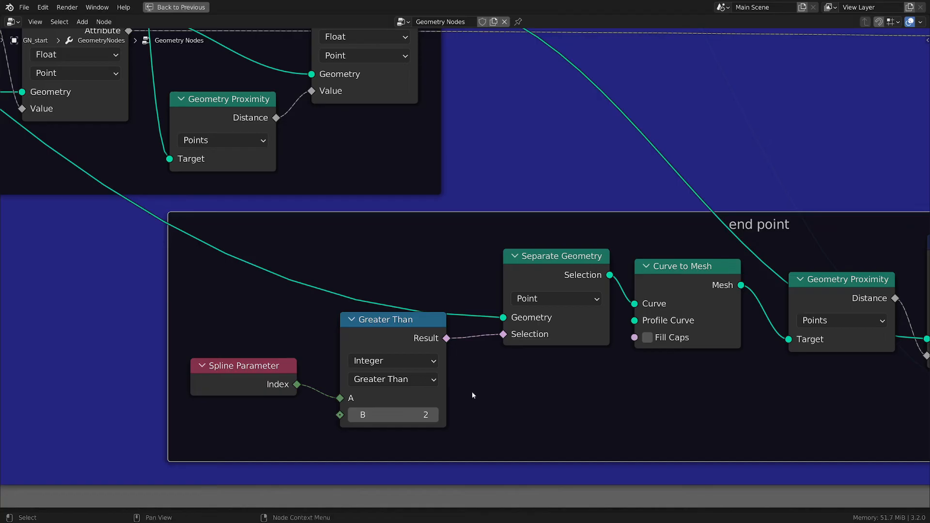
scroll(481, 386, down, 4)
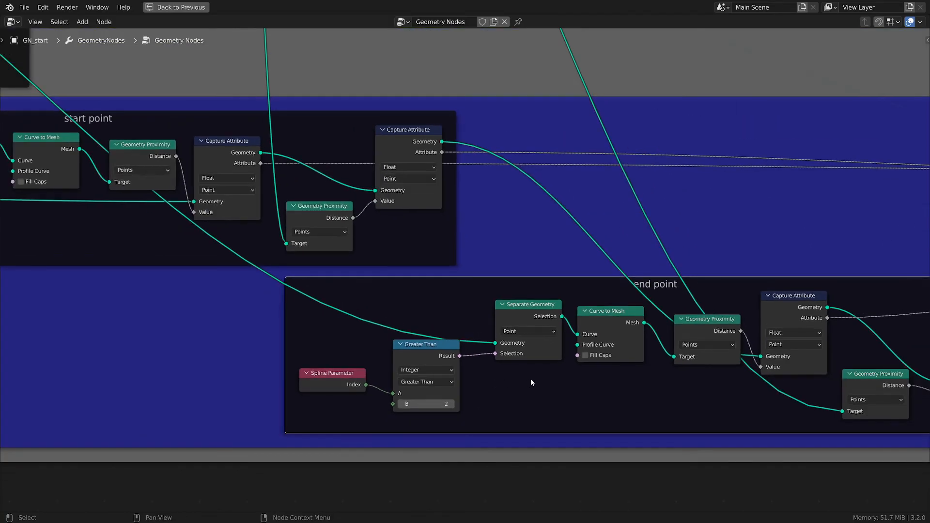
scroll(530, 378, down, 1)
scroll(537, 360, up, 1)
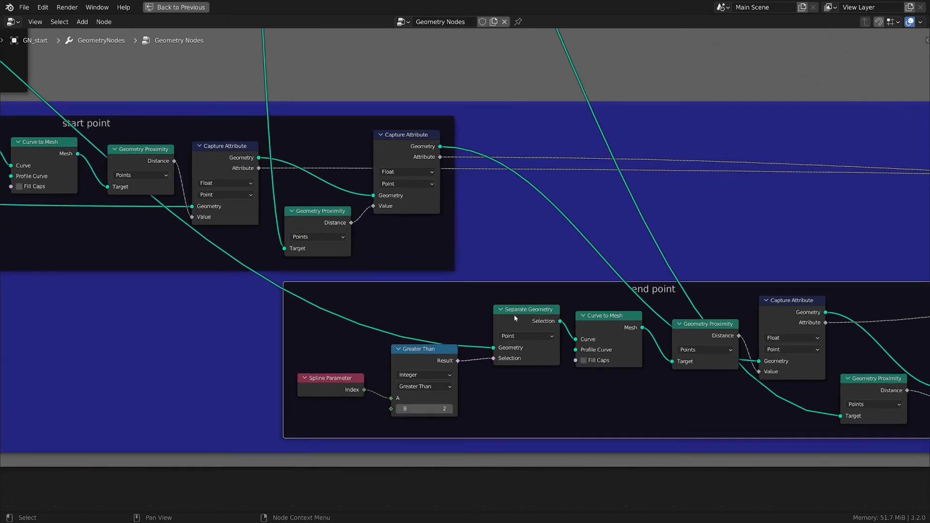
drag(515, 317, 493, 318)
scroll(208, 320, down, 1)
middle_drag(43, 323, 330, 339)
scroll(290, 342, down, 2)
scroll(301, 338, down, 1)
scroll(122, 193, up, 1)
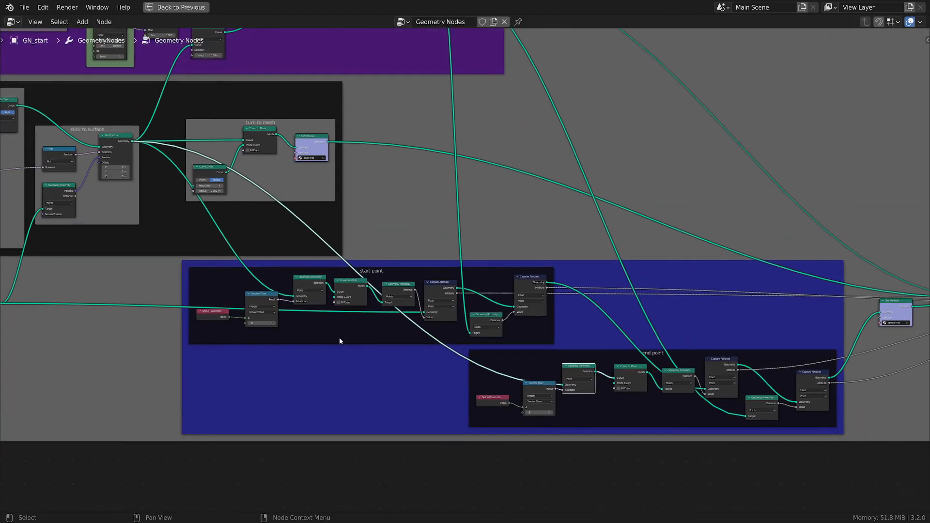
scroll(639, 423, up, 2)
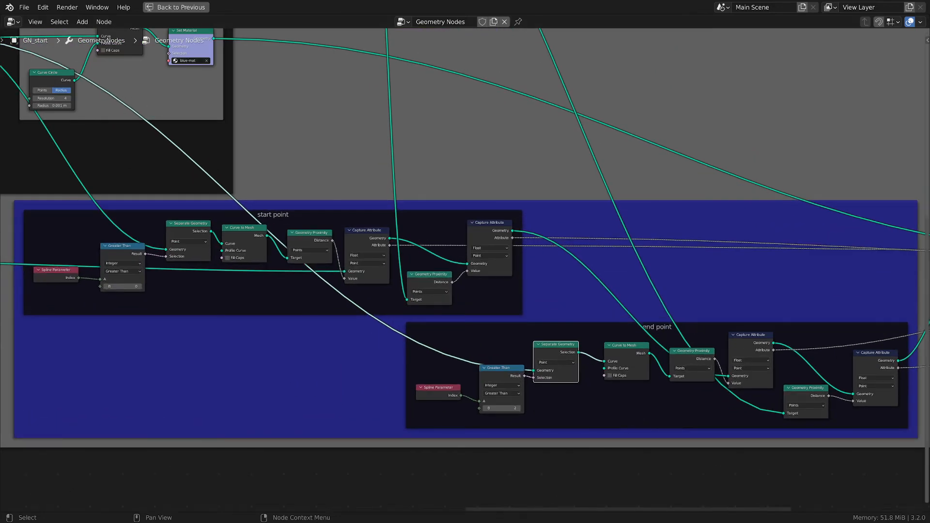
click(460, 464)
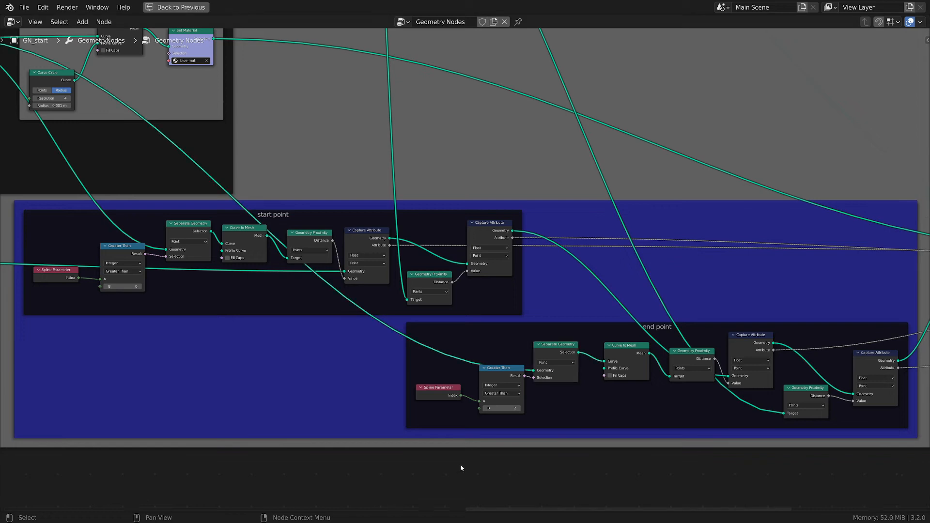
key(ctrl+s)
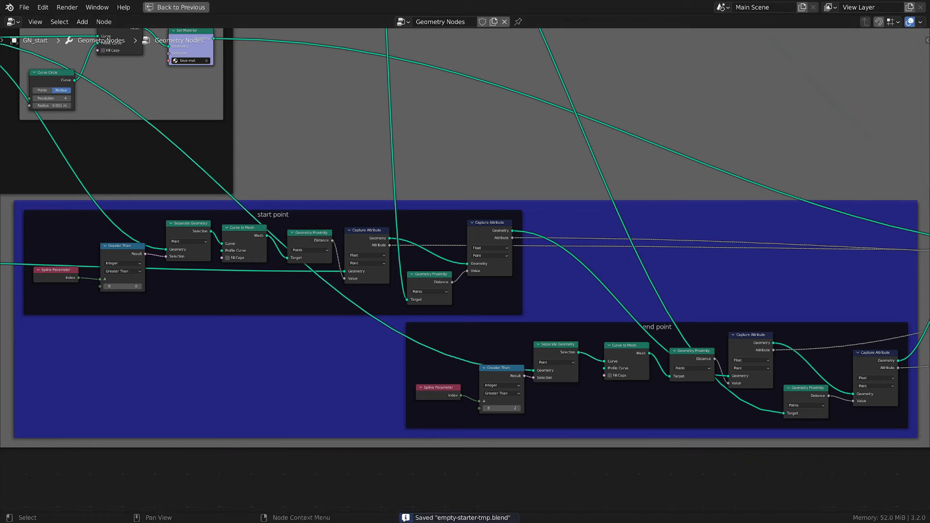
- Set the start point frame's comparison node operation to Equal
scroll(359, 454, up, 1)
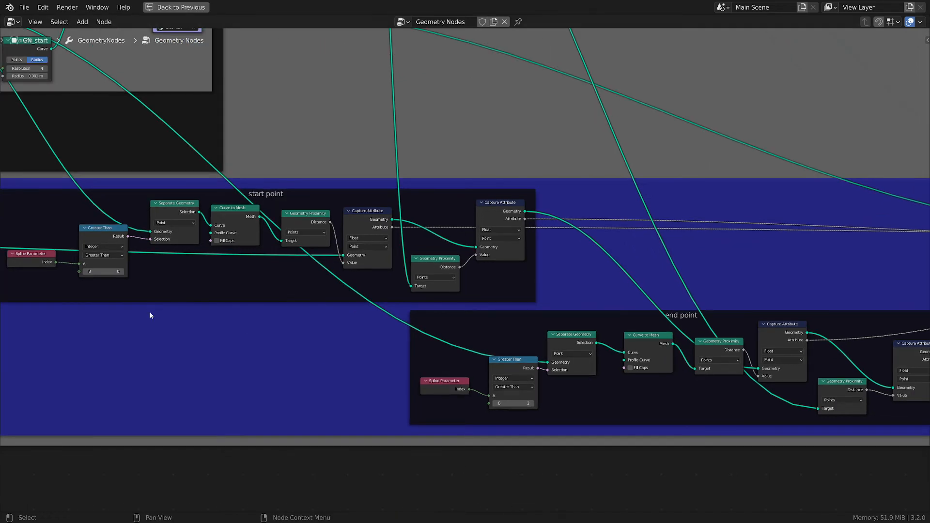
scroll(76, 270, up, 4)
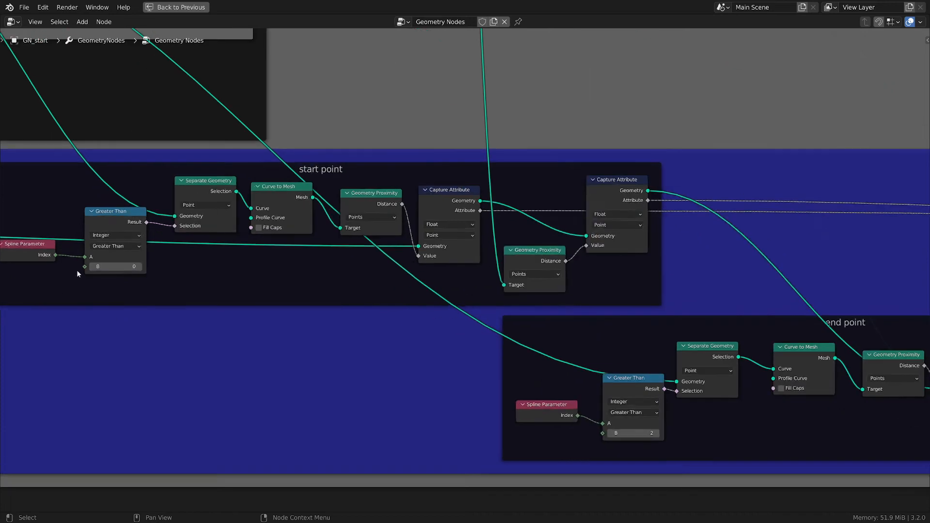
drag(127, 192, 122, 190)
click(138, 237)
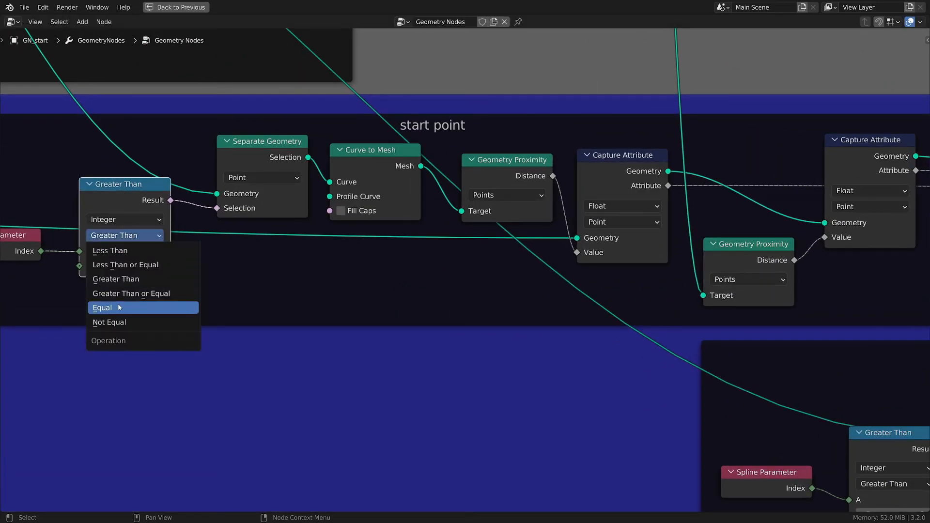
click(102, 308)
- Set the end point frame's comparison node operation to Equal and restore the split layout
scroll(231, 330, down, 1)
scroll(400, 396, down, 1)
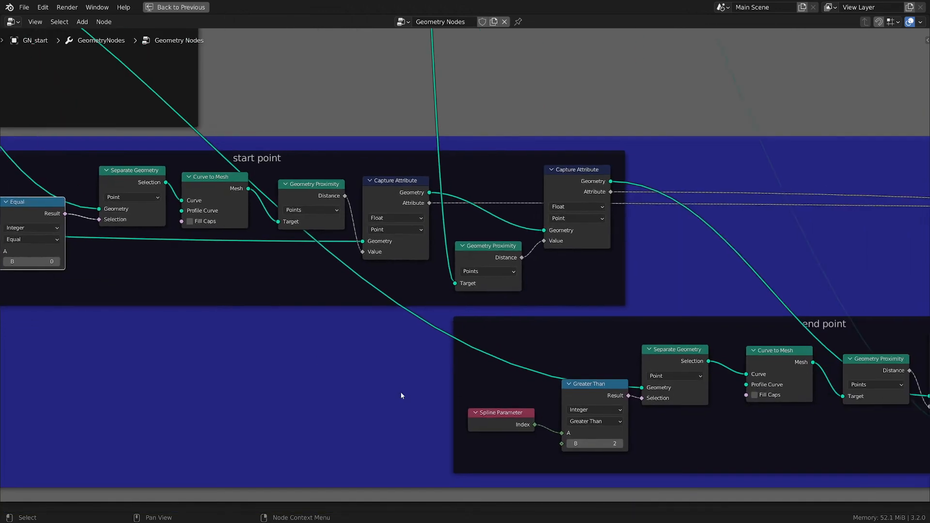
click(598, 421)
click(593, 476)
key(ctrl+space)
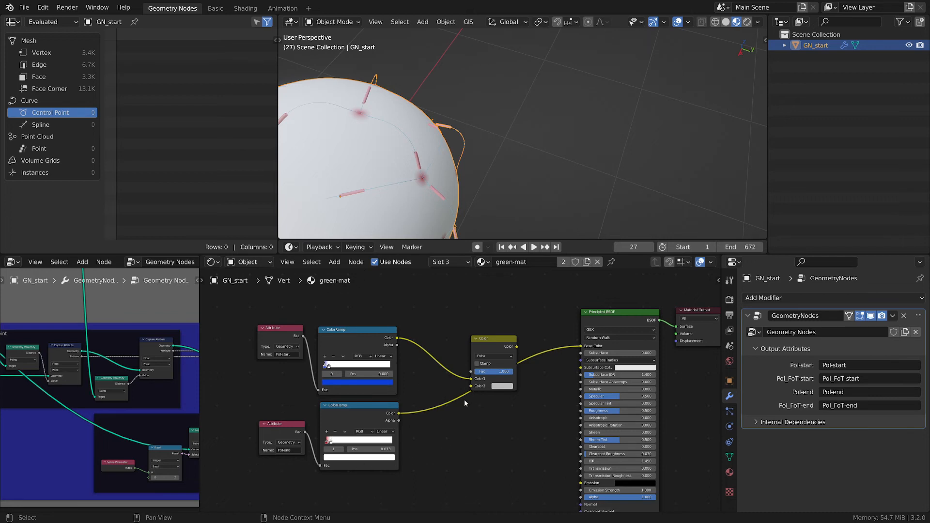
- Preview each ColorRamp directly on Base Color, then reconnect the Mix node output and second ramp input
drag(398, 339, 581, 347)
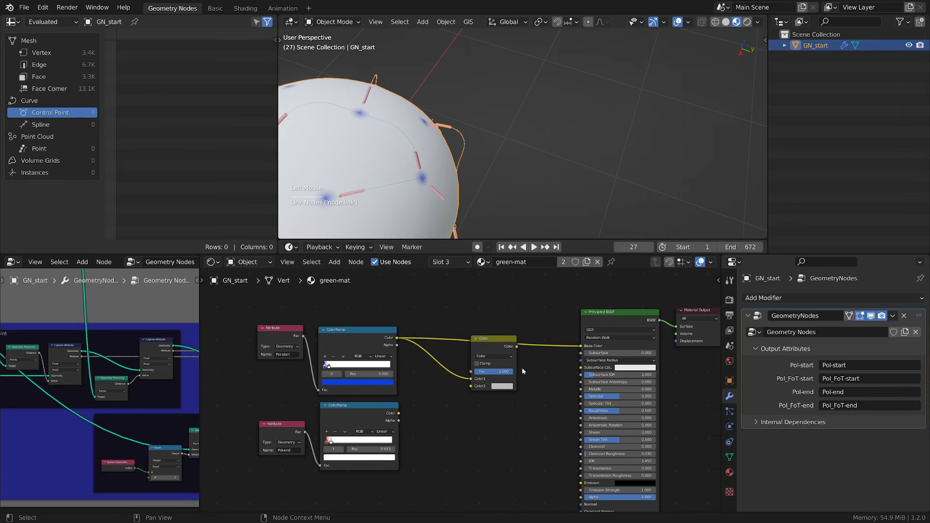
drag(400, 415, 581, 347)
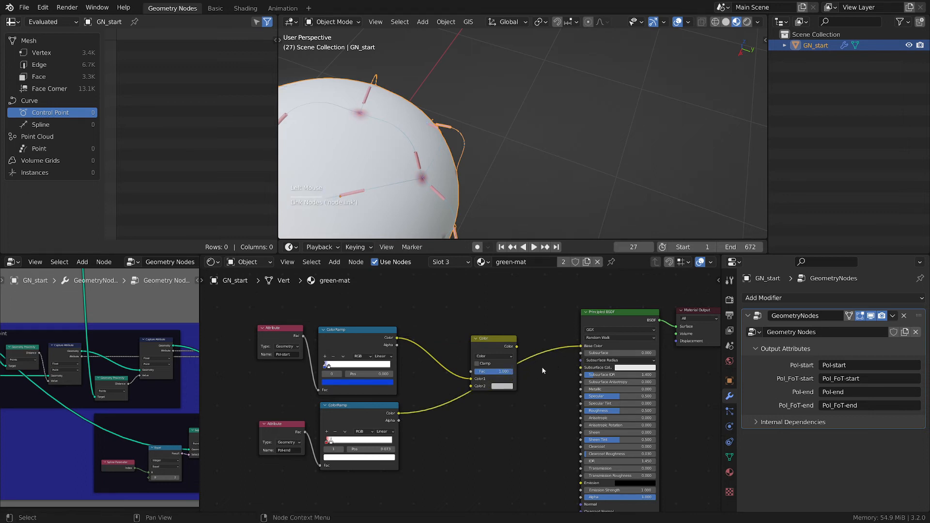
drag(517, 346, 581, 347)
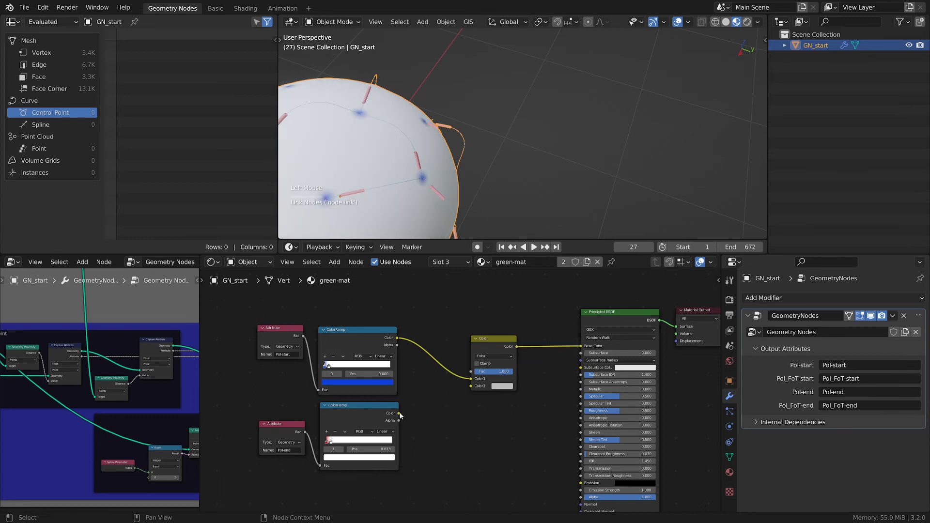
drag(400, 414, 472, 386)
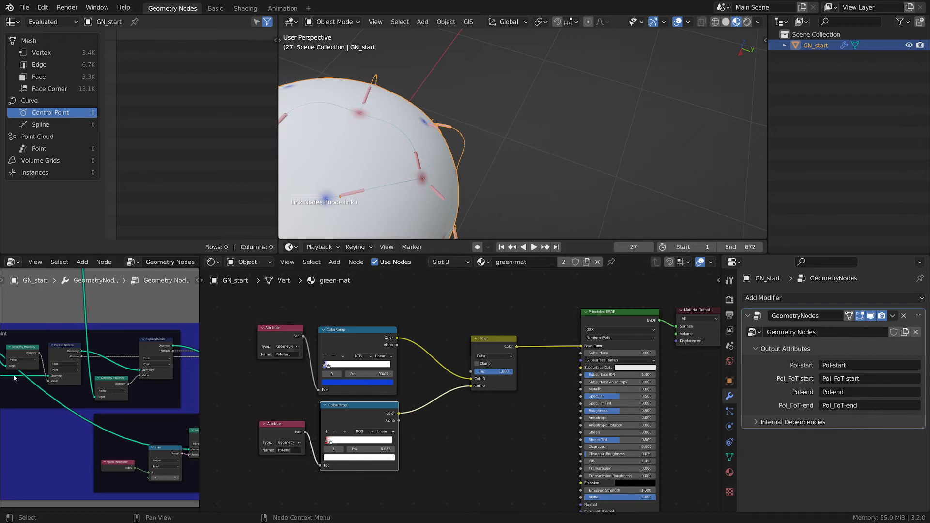
- Inspect the comparison nodes in the start point and end point frames of the geometry node tree
scroll(40, 386, up, 4)
middle_drag(40, 387, 135, 387)
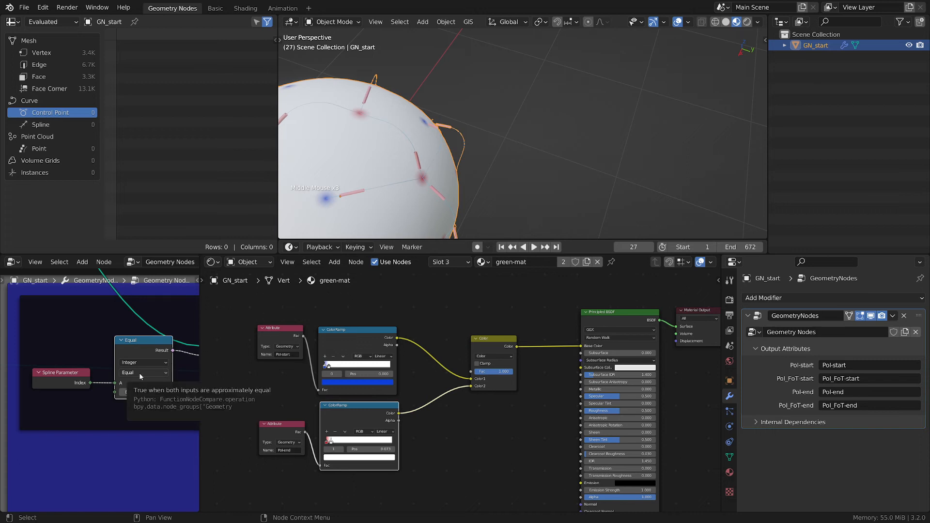
click(147, 339)
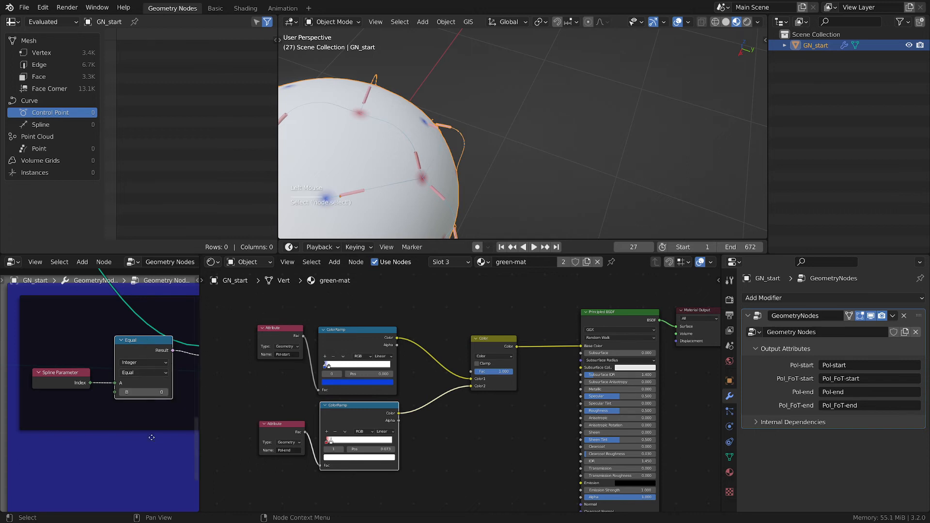
middle_drag(134, 432, 68, 420)
middle_drag(113, 403, 58, 411)
scroll(134, 441, down, 3)
middle_drag(135, 440, 44, 417)
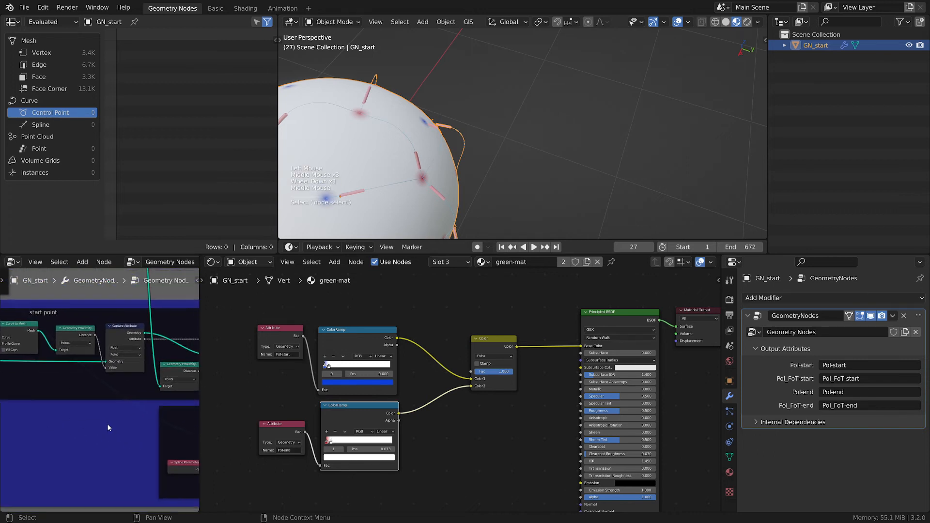
middle_drag(106, 423, 37, 411)
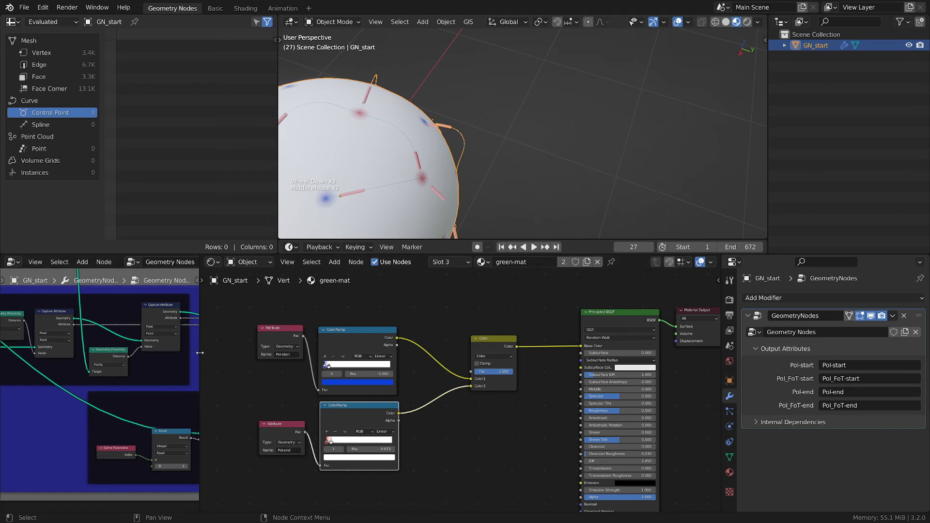
- Widen the shader editor and move the Pol-end ColorRamp's color stop to position 0.130
drag(200, 352, 46, 355)
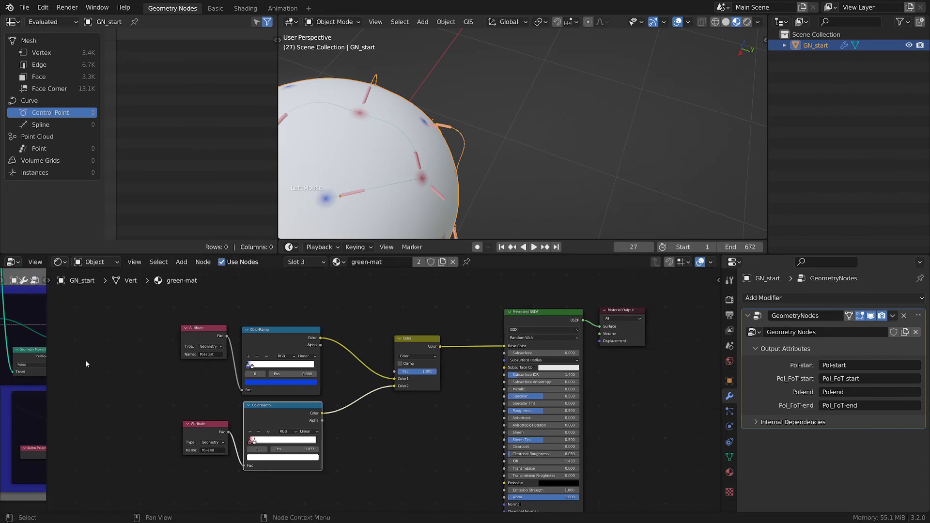
scroll(403, 420, up, 2)
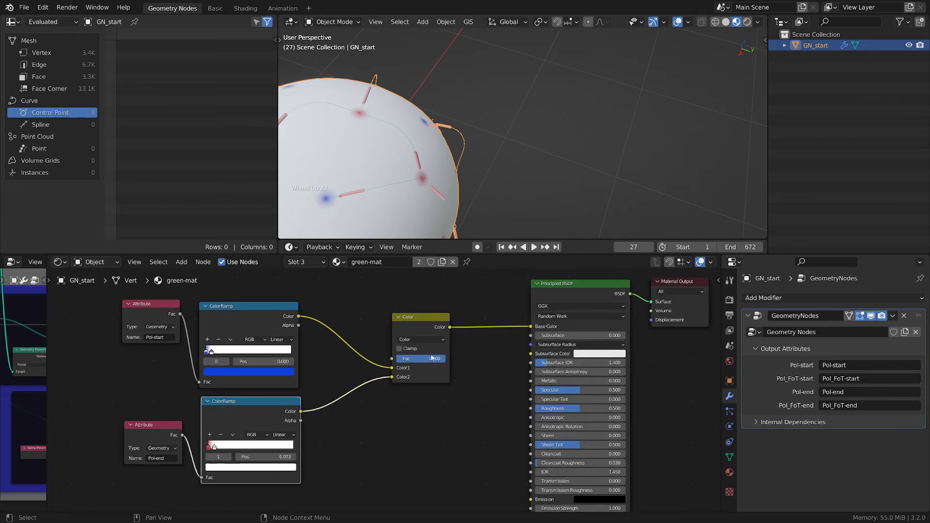
middle_drag(412, 371, 498, 335)
scroll(461, 422, up, 1)
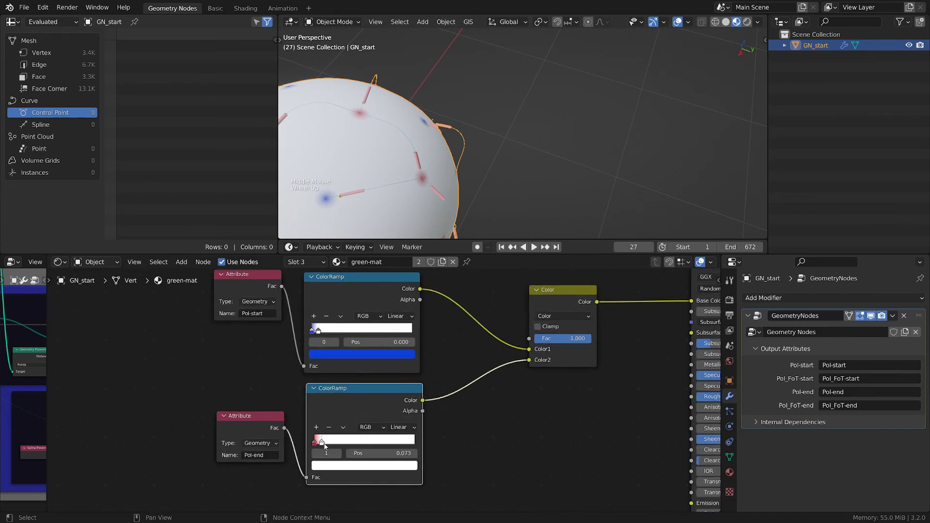
mouse_move(325, 444)
mouse_down()
mouse_move(351, 442)
mouse_move(323, 442)
mouse_move(338, 434)
mouse_move(329, 431)
mouse_up()
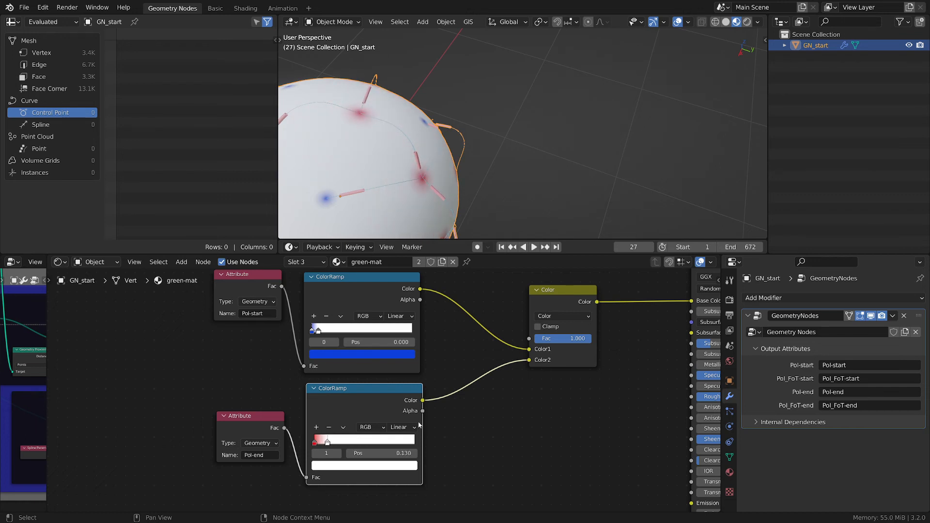
scroll(495, 423, down, 2)
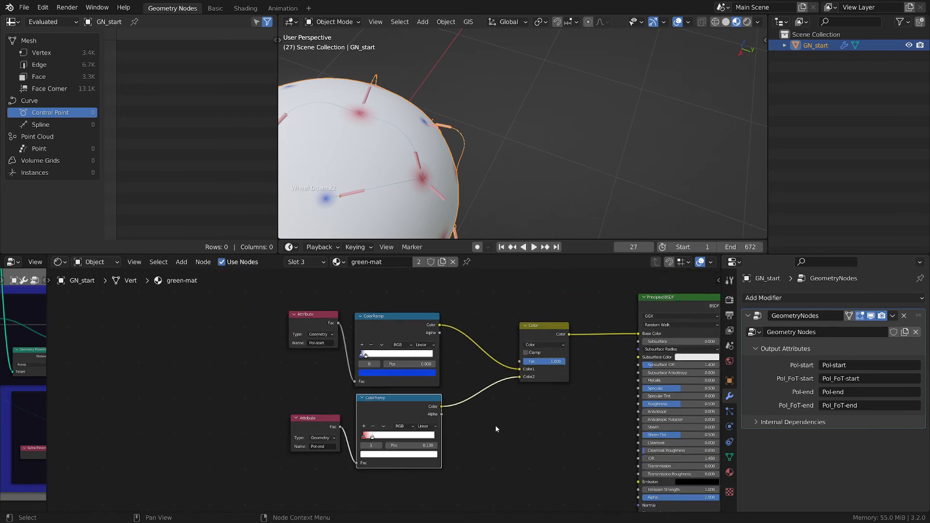
middle_drag(134, 407, 597, 394)
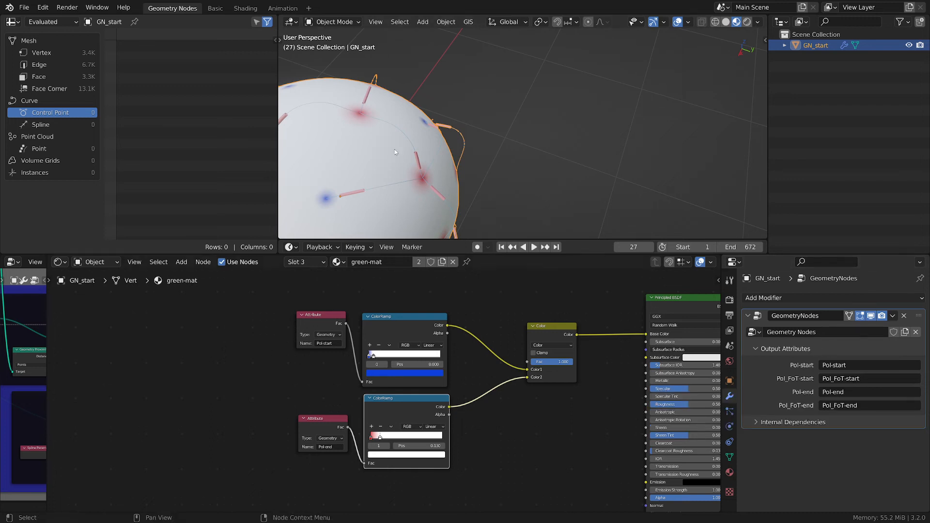
- Duplicate the Pol-start Attribute node and place the copy above the existing attribute nodes
scroll(429, 169, up, 2)
scroll(417, 164, up, 1)
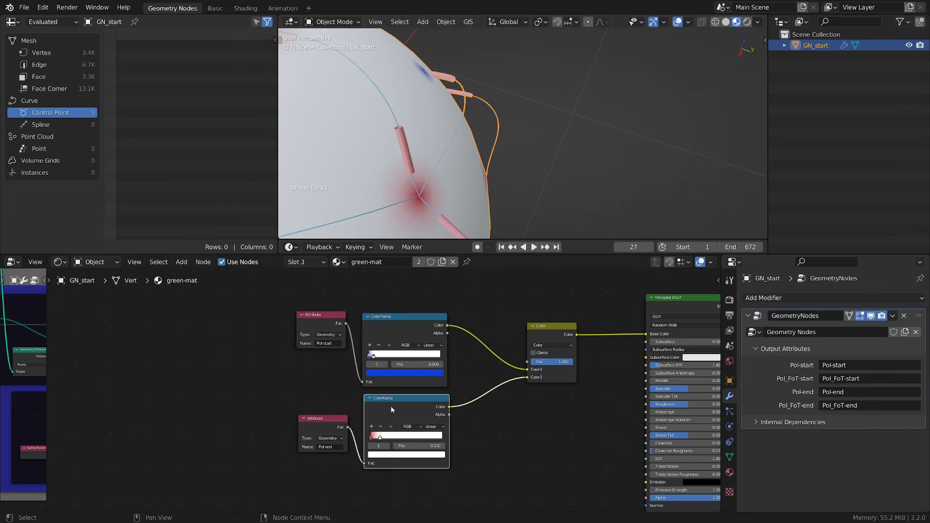
middle_drag(431, 279, 410, 286)
drag(292, 329, 289, 349)
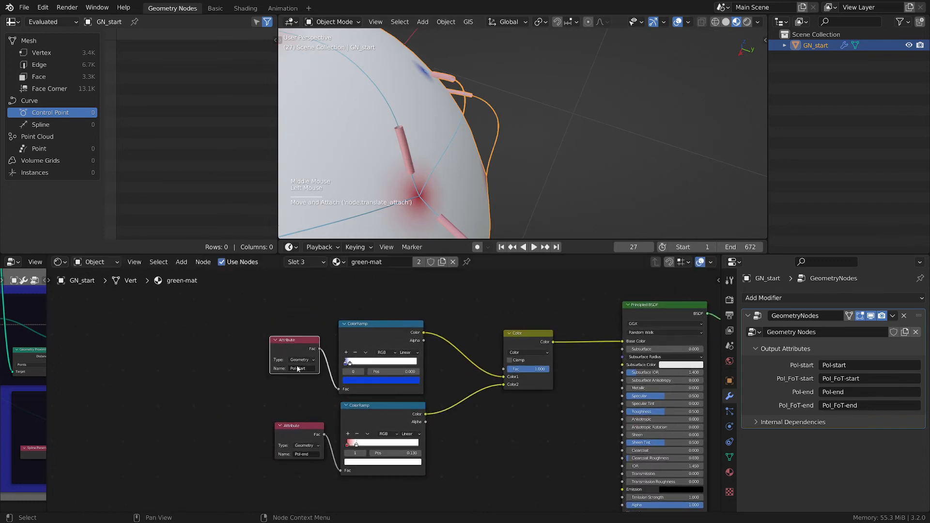
drag(297, 433, 289, 425)
click(293, 339)
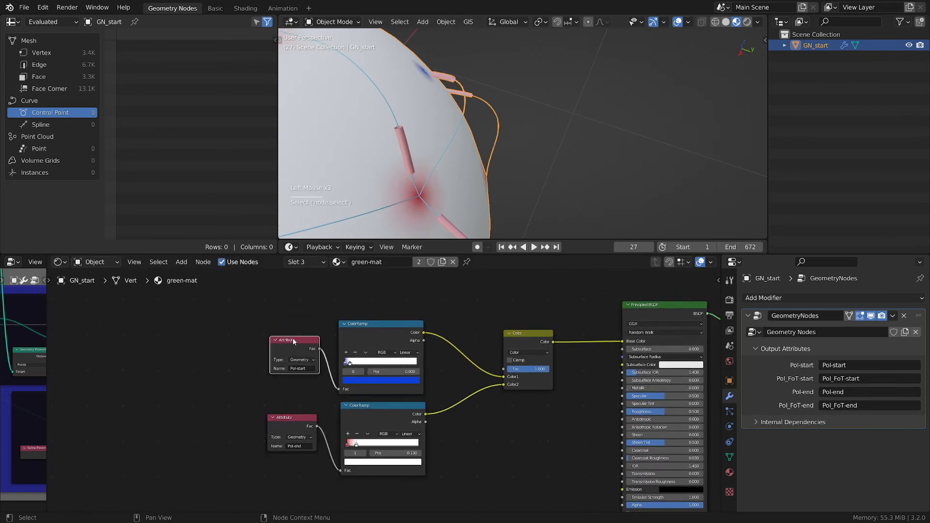
key(shift+d)
click(305, 289)
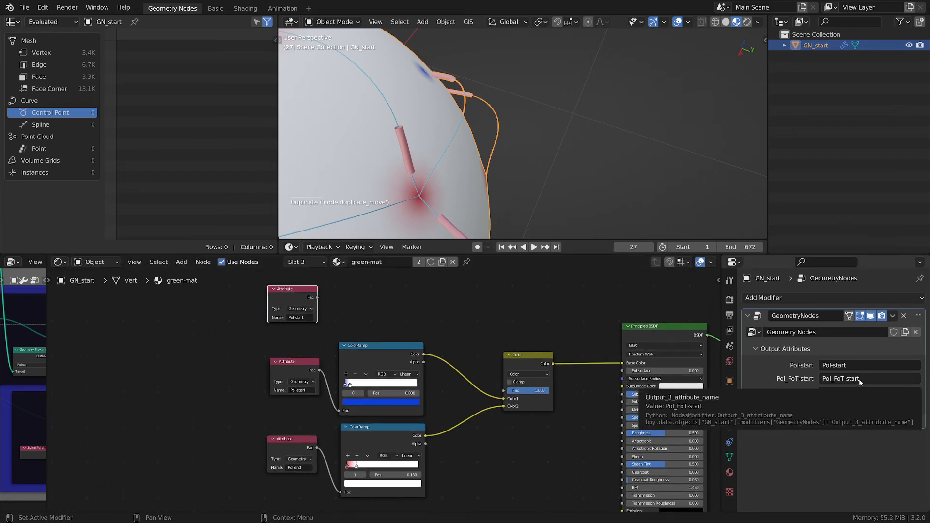
- Name the copied Attribute node Pol_FoT-start and connect its Fac output to the first ColorRamp's Fac input
key(ctrl+c)
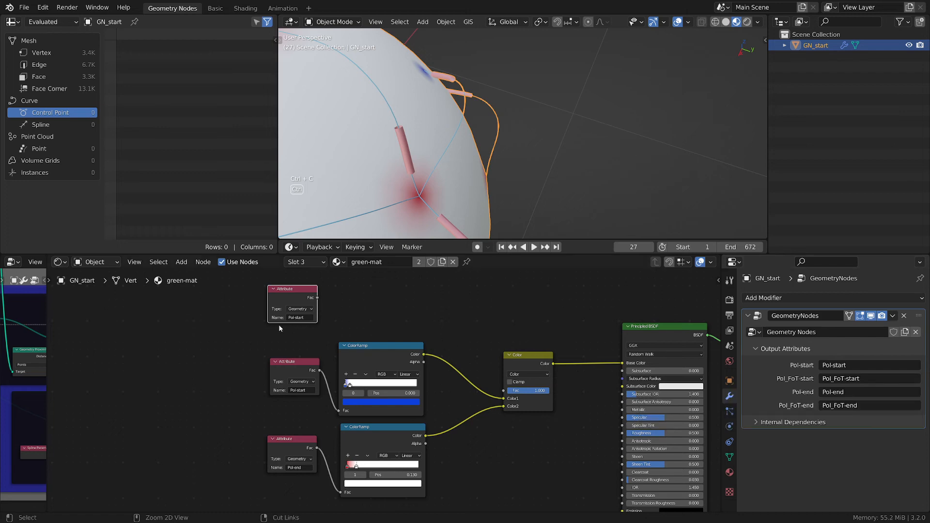
key(ctrl+v)
scroll(406, 324, up, 1)
middle_drag(404, 325, 301, 309)
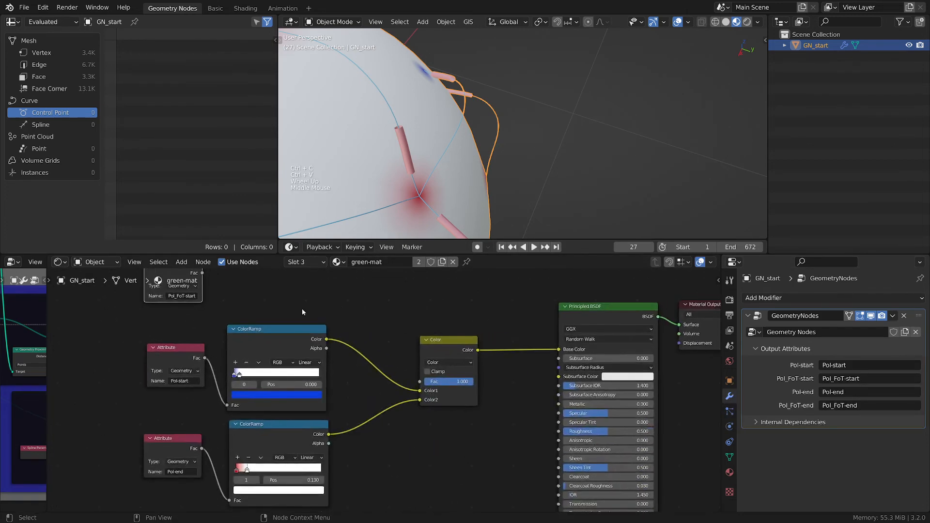
scroll(304, 312, down, 1)
middle_drag(231, 295, 268, 321)
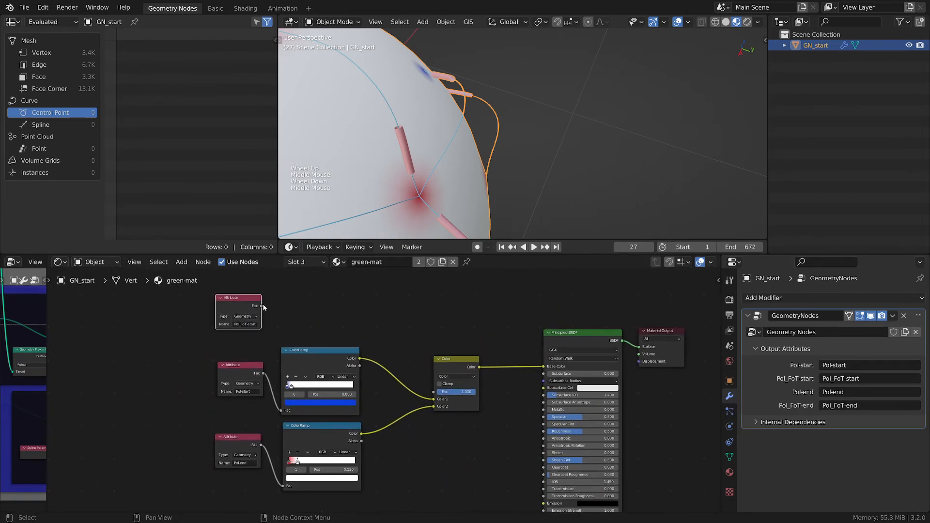
drag(262, 306, 282, 410)
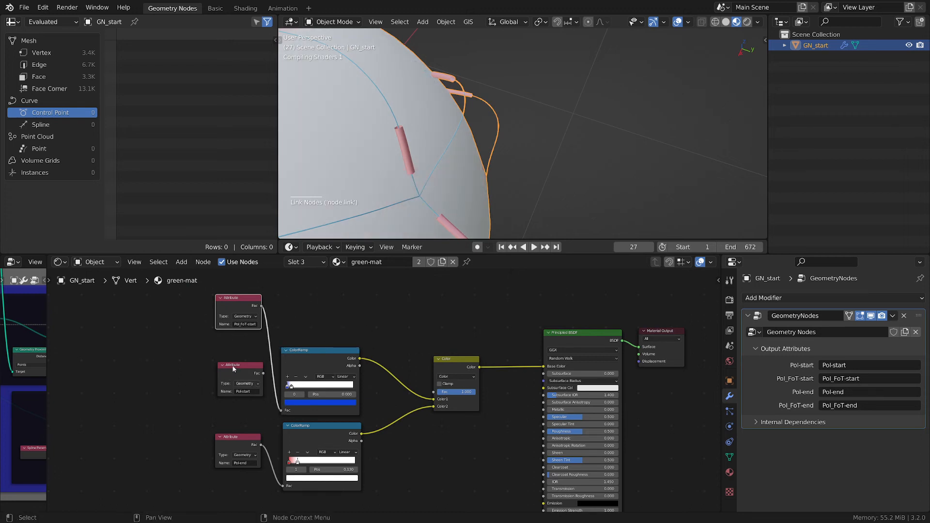
- Move the original Pol-start Attribute node aside and arrange the Pol_FoT-start node next to the first ColorRamp
drag(219, 368, 143, 372)
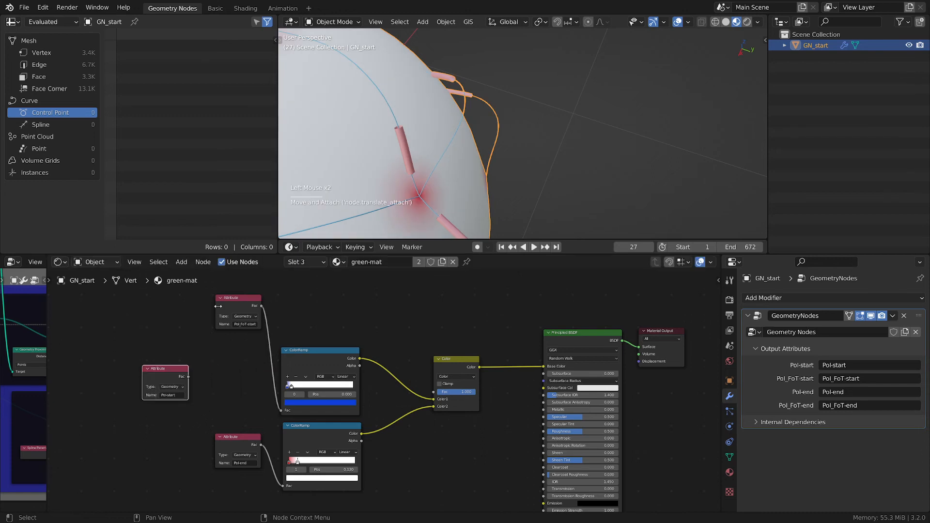
click(216, 306)
drag(239, 297, 235, 358)
middle_drag(263, 396, 331, 340)
- Duplicate the Pol-end Attribute node, name the copy Pol_FoT-end, and connect it to the second ColorRamp's Fac input
click(306, 381)
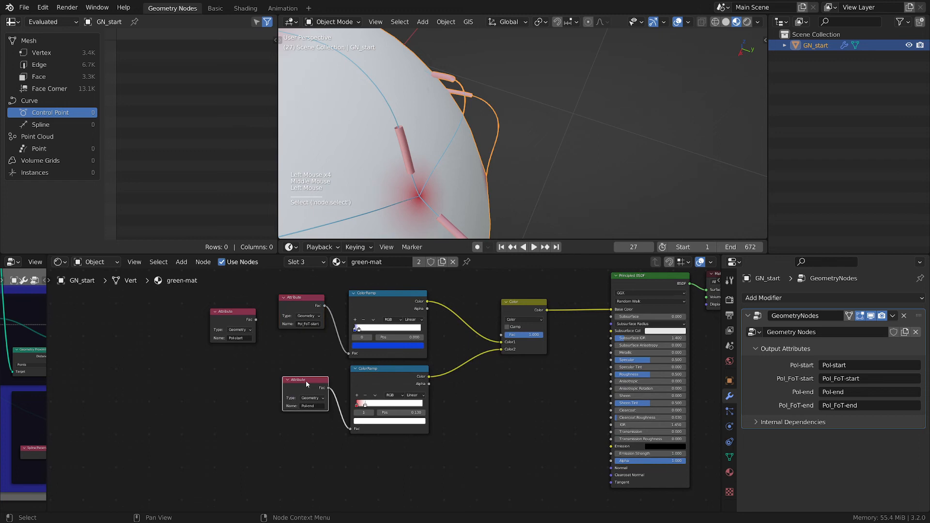
key(shift+f)
key(shift+d)
click(306, 428)
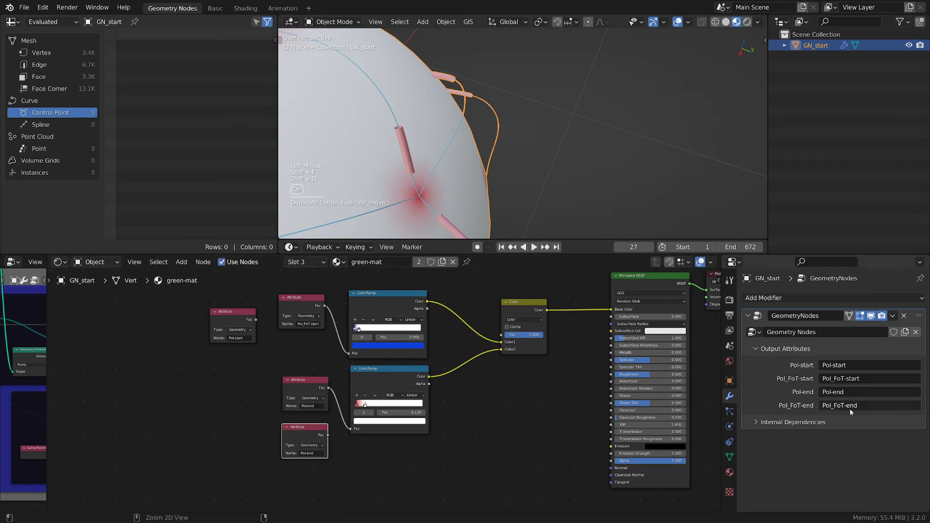
key(ctrl+v)
key(ctrl+z)
text(Pol_FoT-end)
drag(307, 380, 239, 364)
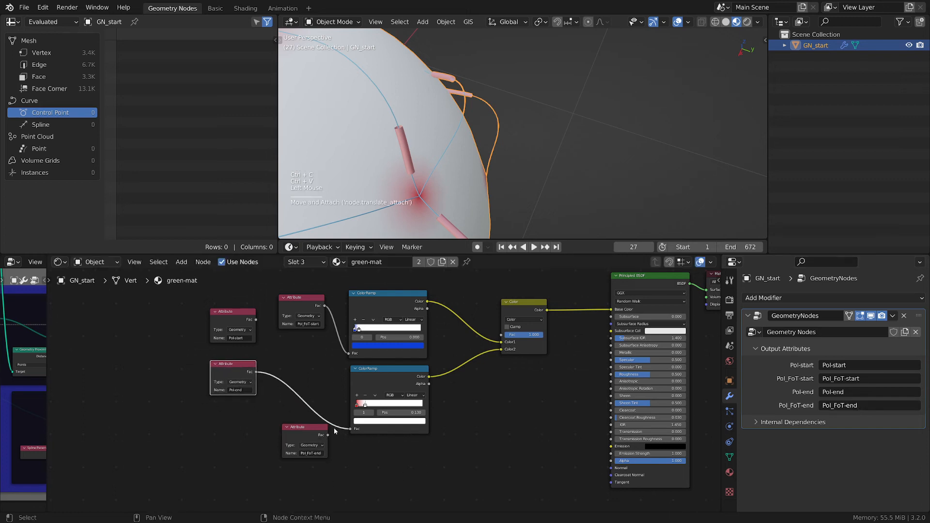
drag(328, 435, 351, 429)
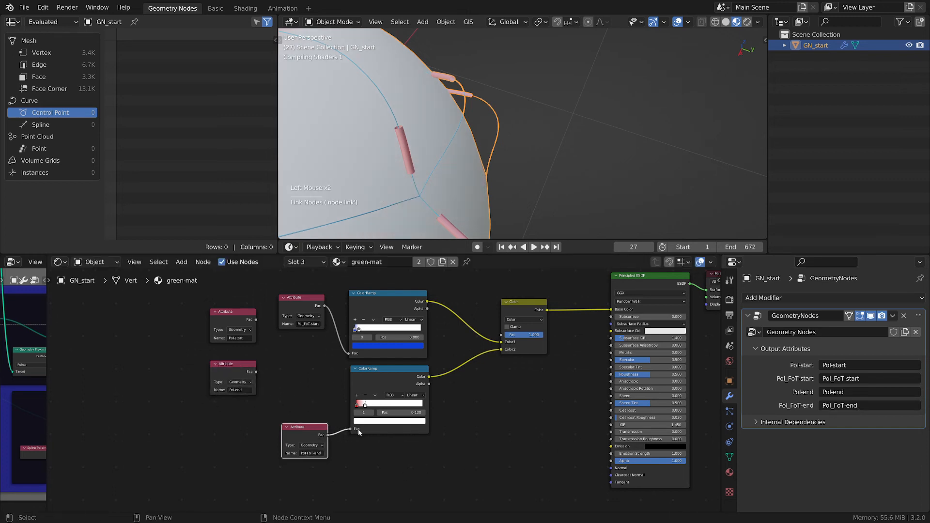
- Try repositioning the color stops of the Pol_FoT-end ColorRamp
scroll(430, 163, down, 4)
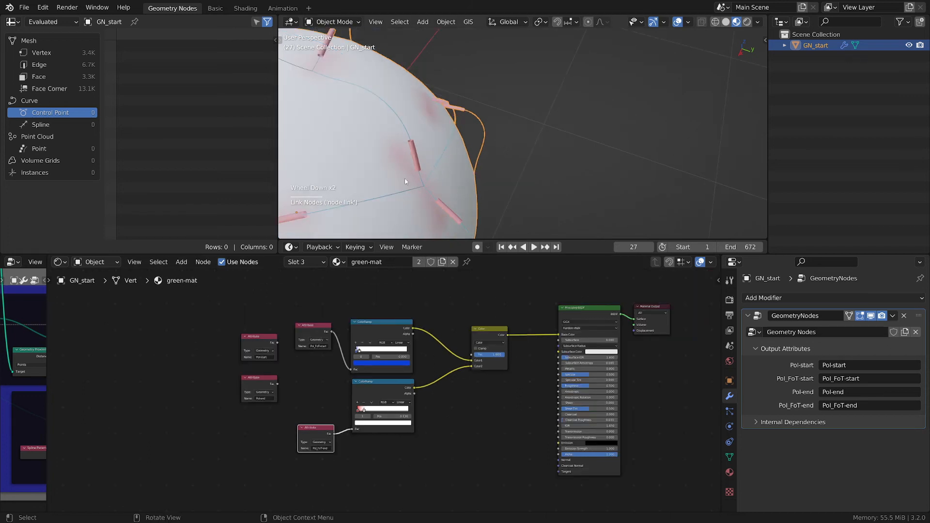
shift+middle_drag(396, 182, 489, 161)
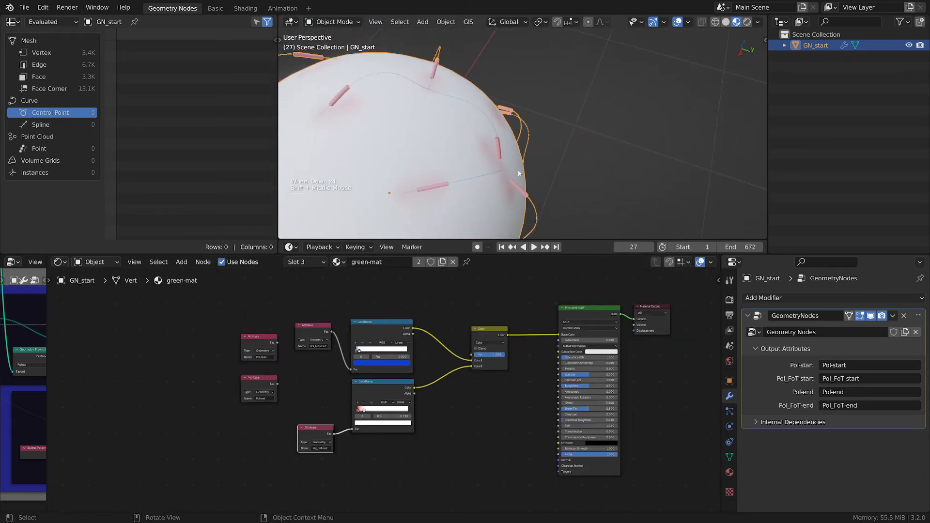
mouse_move(633, 247)
mouse_down()
mouse_move(655, 247)
mouse_move(628, 247)
mouse_move(651, 245)
mouse_move(639, 247)
mouse_up()
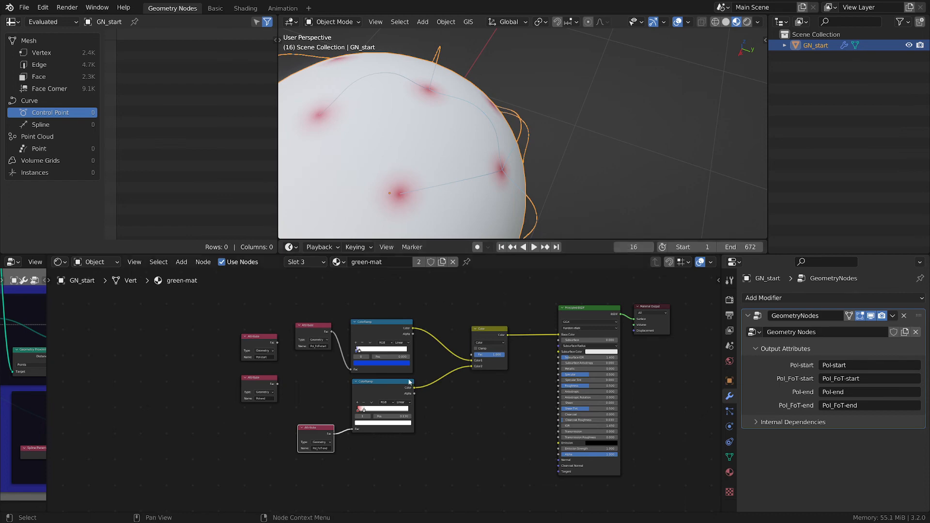
scroll(416, 392, up, 4)
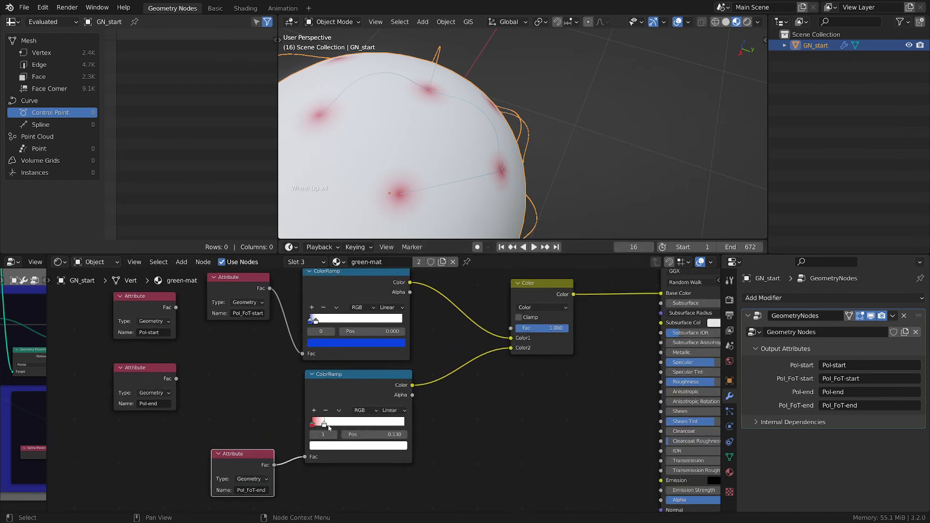
drag(324, 425, 380, 432)
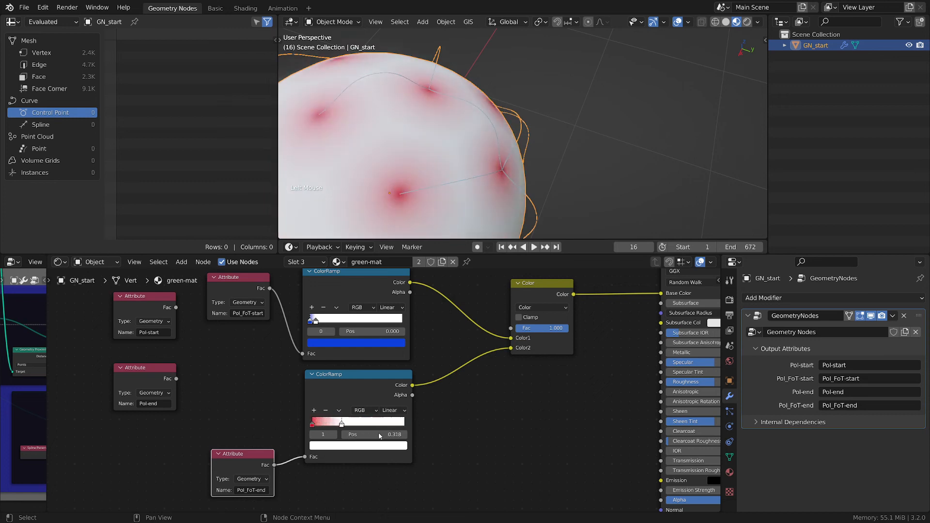
drag(315, 428, 405, 435)
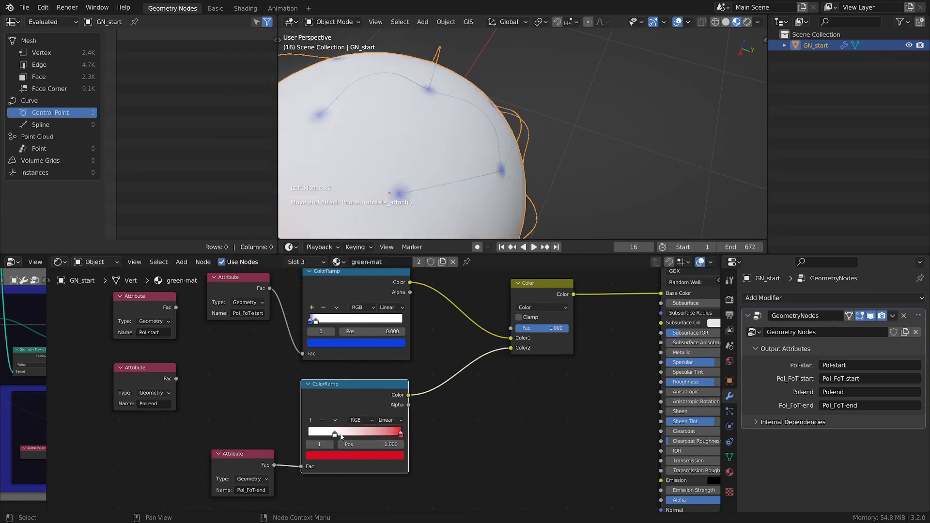
drag(339, 435, 394, 439)
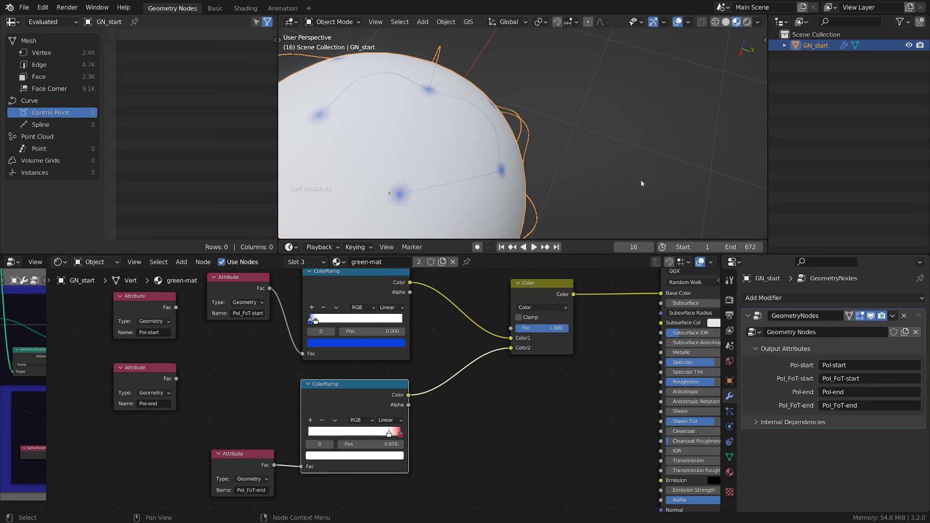
- Step through timeline frames to inspect the tracer shading on the sphere
mouse_move(634, 247)
mouse_down()
mouse_move(646, 247)
mouse_move(625, 247)
mouse_move(641, 247)
mouse_up()
click(650, 247)
click(651, 246)
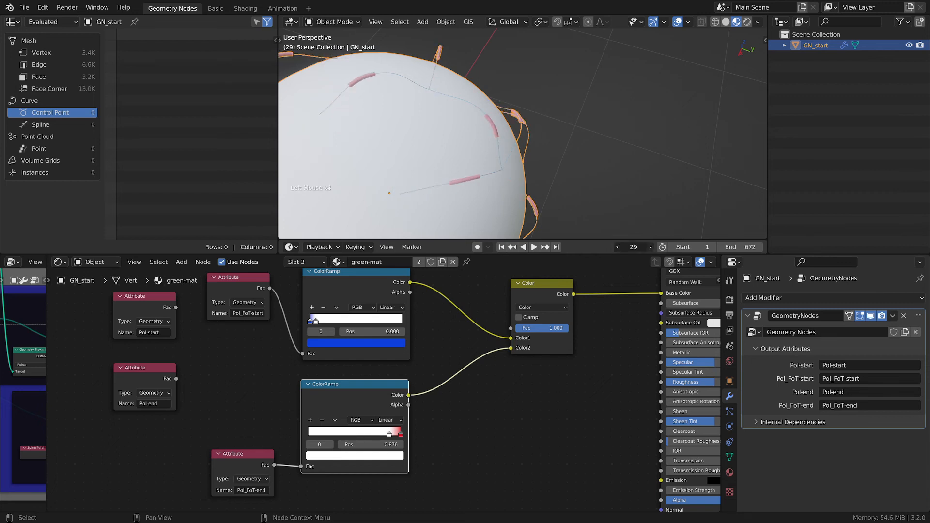
click(650, 247)
click(650, 247)
click(650, 247)
click(651, 247)
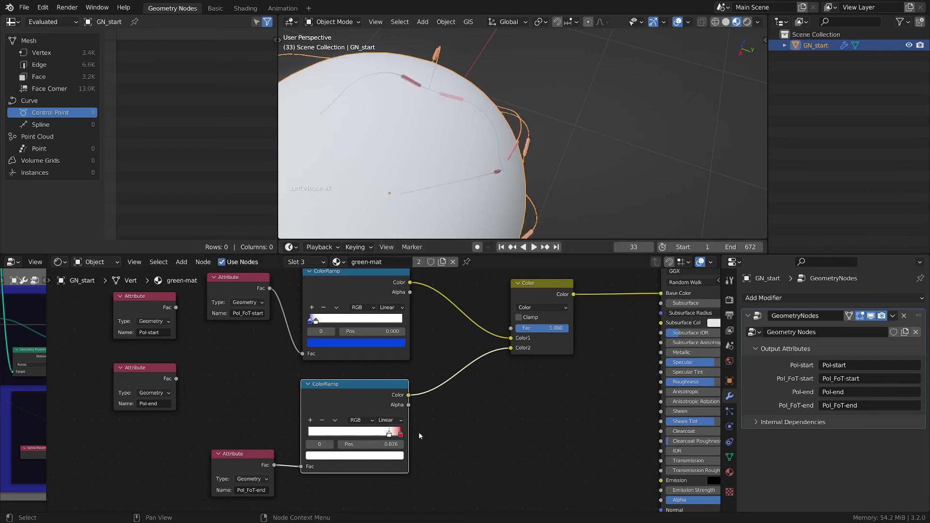
- Reposition the Pol_FoT-end ColorRamp's stops, placing the white stop at position 0.206
drag(391, 436, 306, 423)
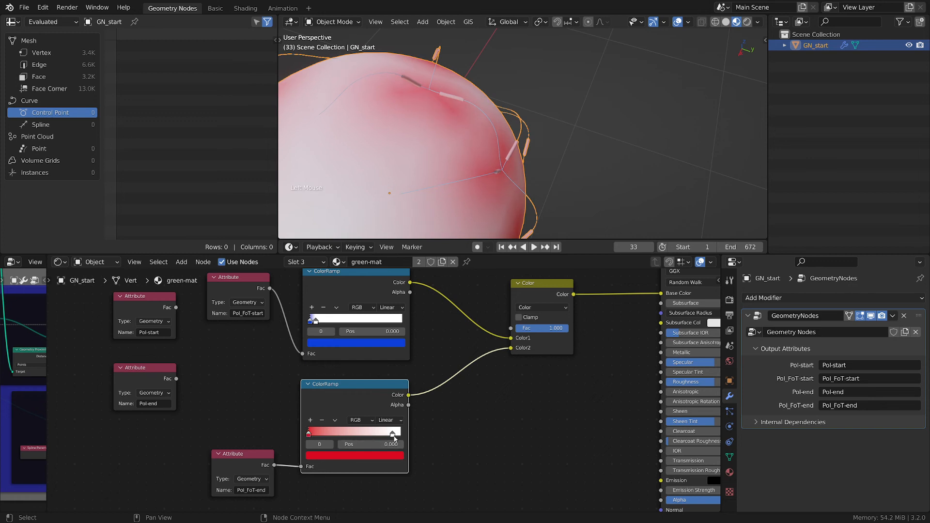
drag(394, 435, 322, 437)
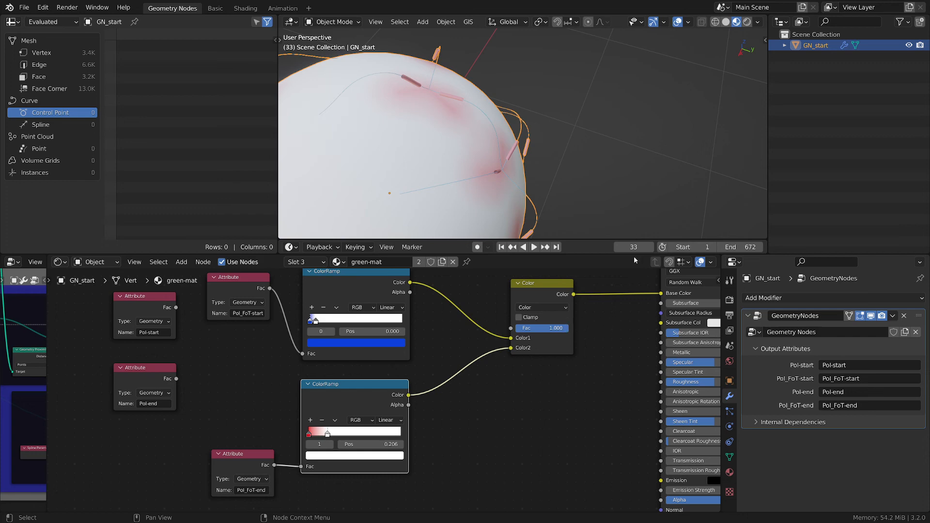
- Set the Mix node's blending mode to Add
shift+drag(634, 247, 608, 248)
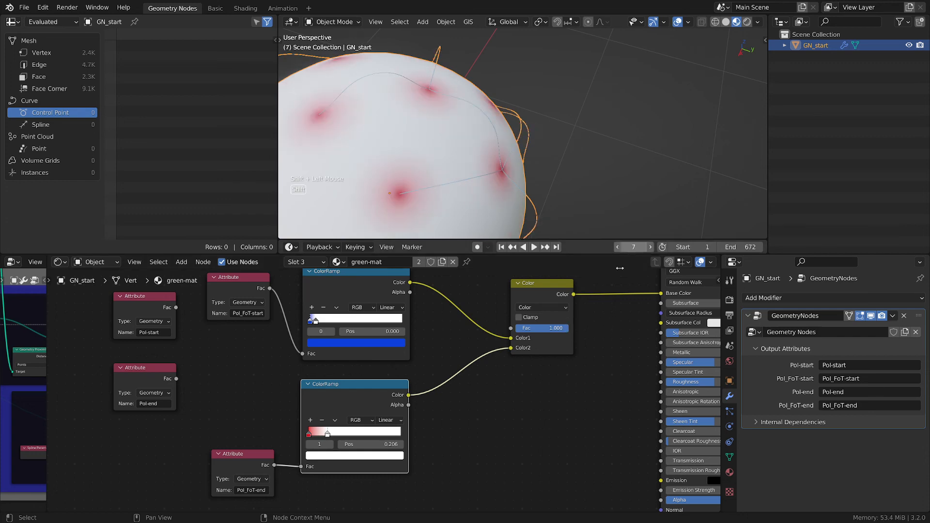
middle_drag(559, 284, 539, 319)
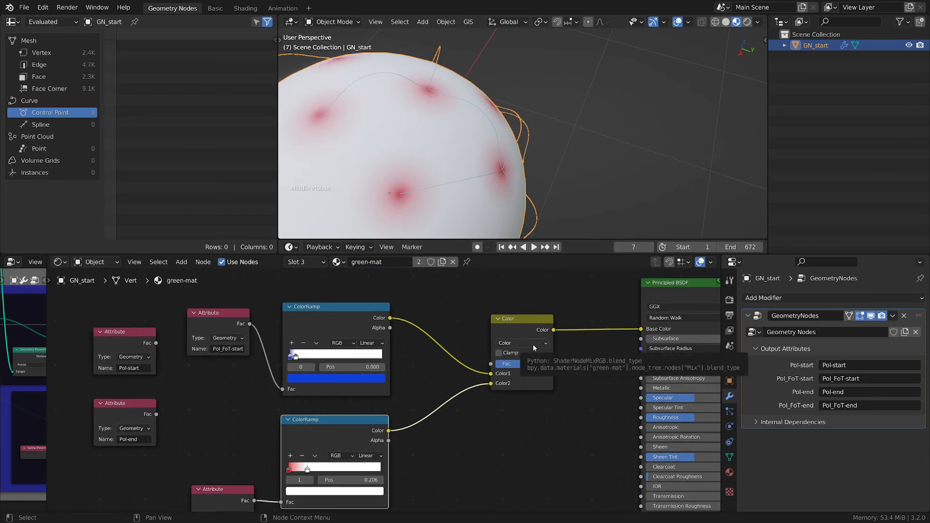
click(532, 345)
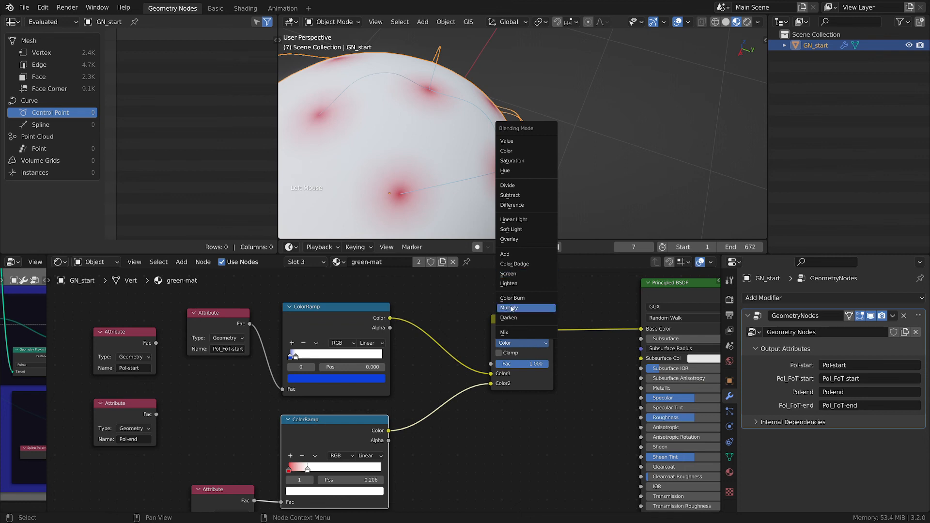
click(513, 254)
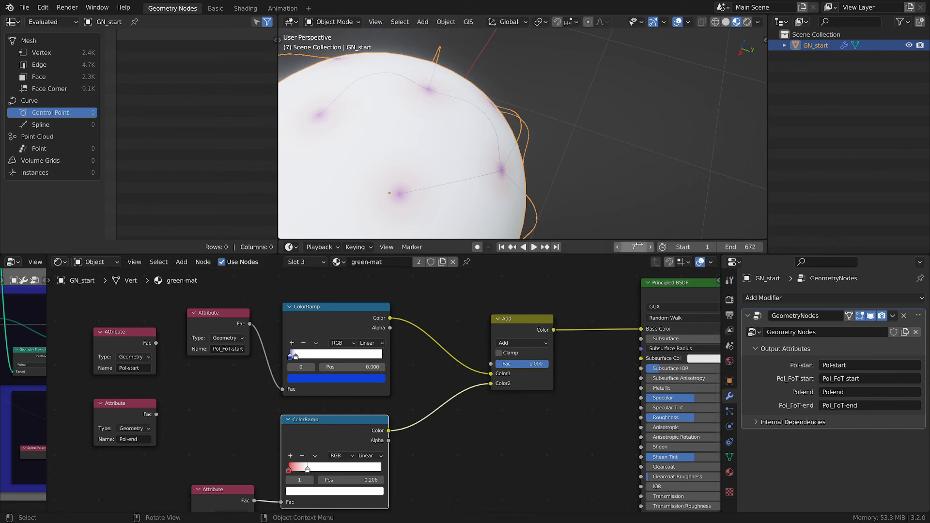
- Save the blend file
shift+drag(634, 247, 567, 293)
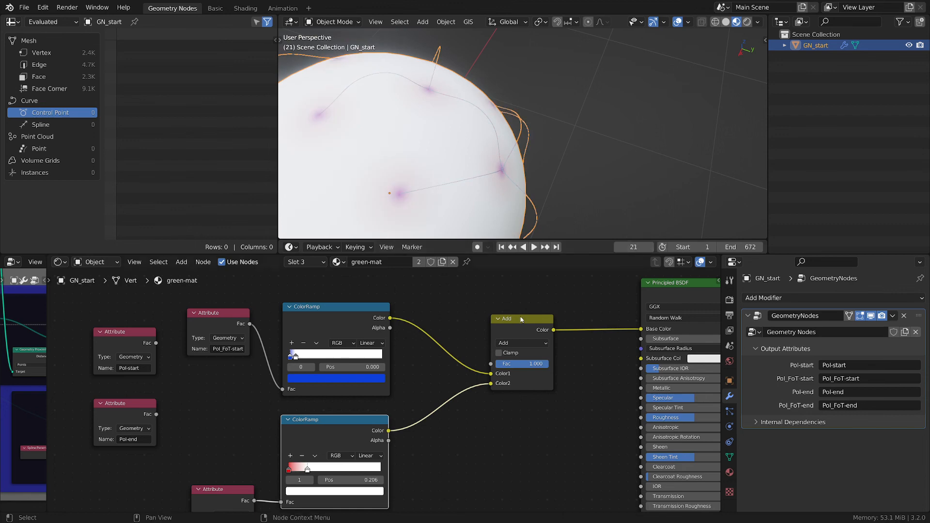
middle_drag(485, 408, 520, 406)
click(552, 460)
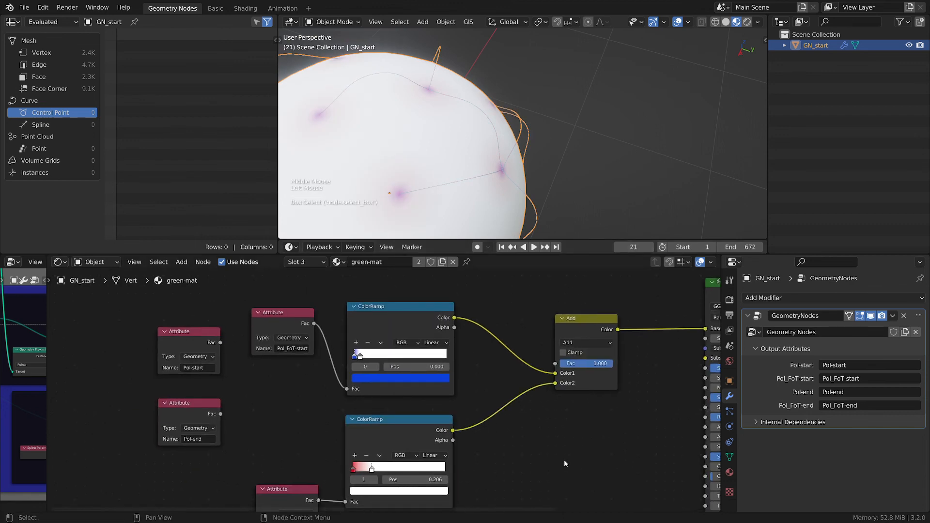
key(ctrl+s)
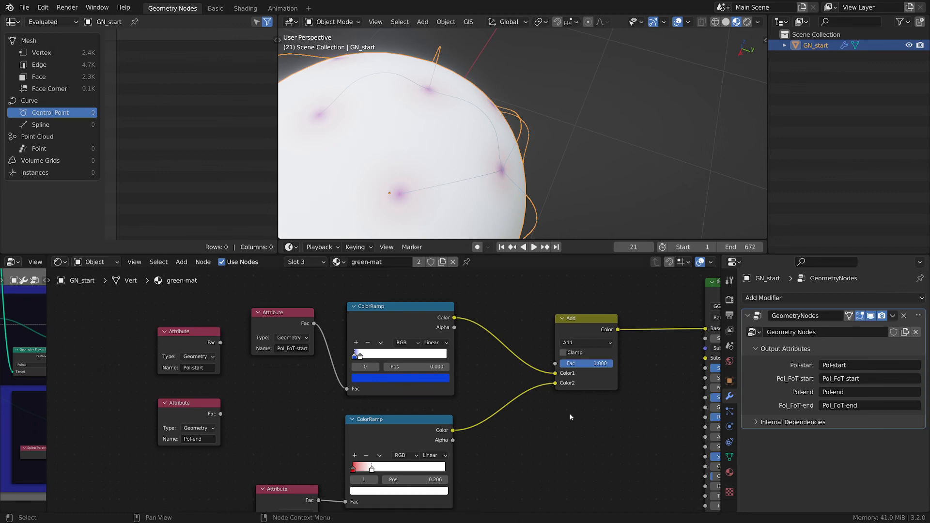
- Dissolve the Add node so the Pol_FoT-start ColorRamp feeds Base Color directly
scroll(583, 423, up, 1)
scroll(583, 423, up, 1)
scroll(600, 307, down, 1)
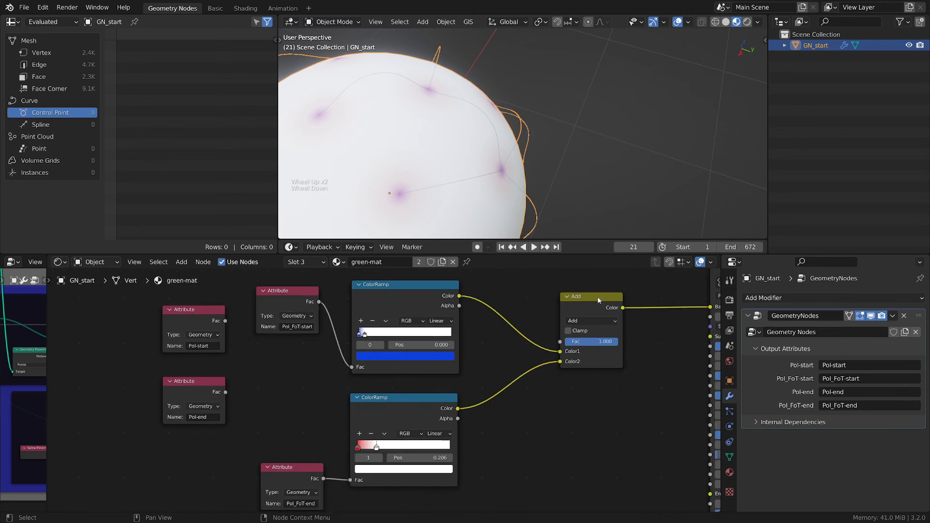
click(599, 303)
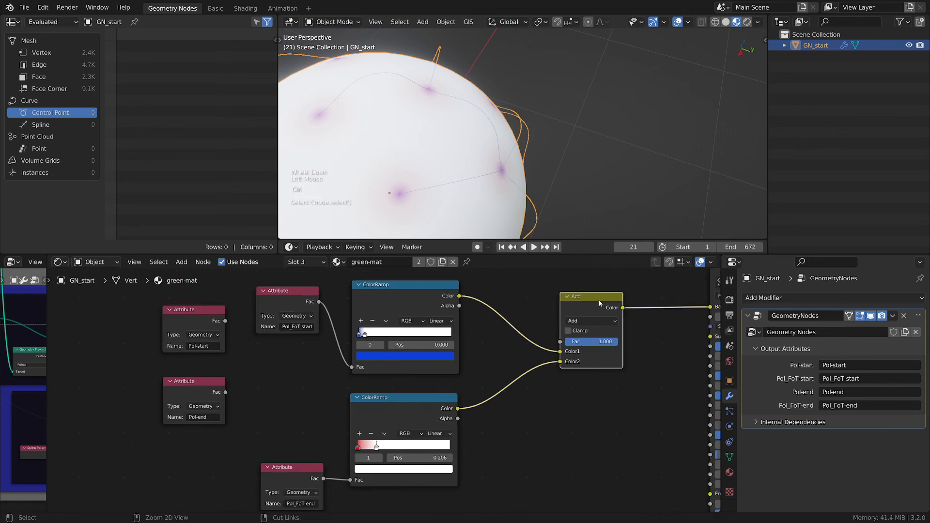
key(ctrl+c)
key(ctrl+x)
middle_drag(602, 341, 549, 364)
drag(284, 313, 284, 314)
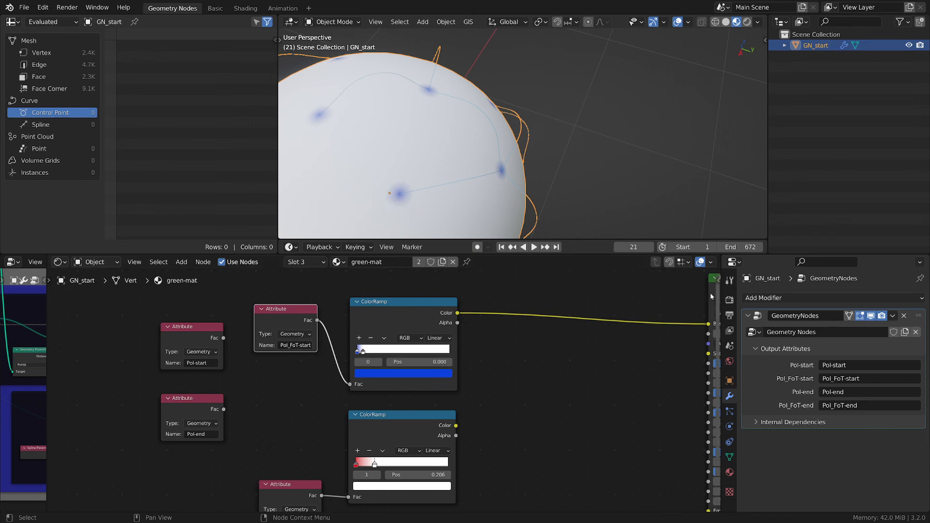
middle_drag(567, 343, 427, 374)
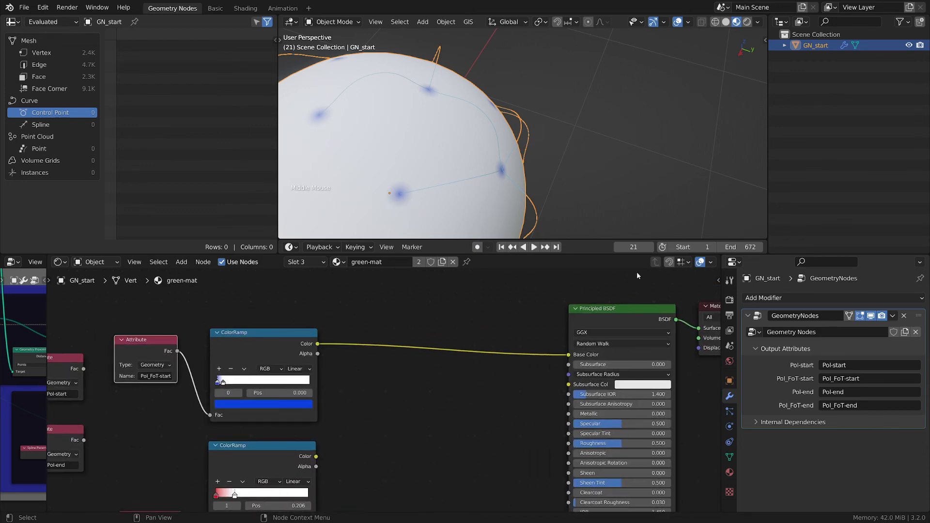
- Connect the Pol_FoT-end ColorRamp's Color output to the Principled BSDF's Base Color
mouse_move(634, 247)
shift+mouse_down()
mouse_move(719, 248)
mouse_move(631, 247)
shift+mouse_up()
drag(316, 456, 569, 354)
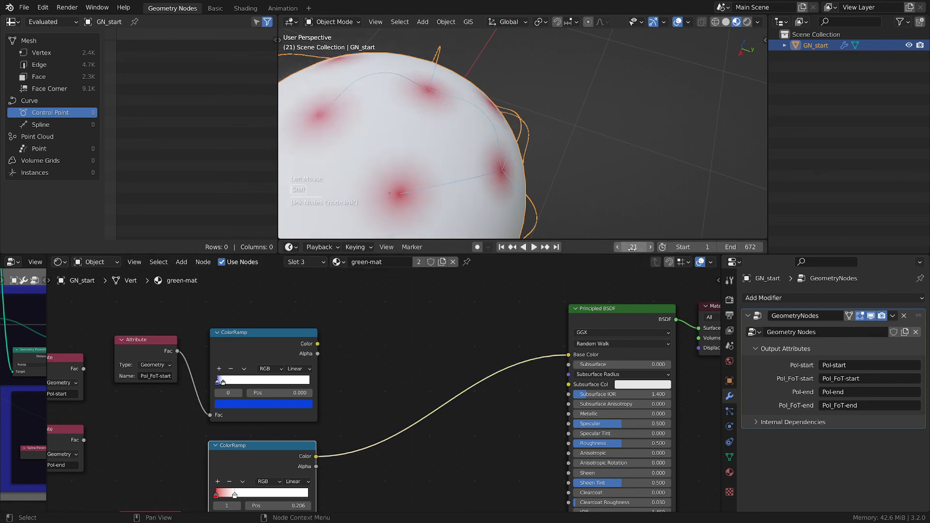
- Move the white stop of the Pol_FoT-end ColorRamp to position 0.170 while scrubbing through frames
shift+drag(633, 248, 658, 247)
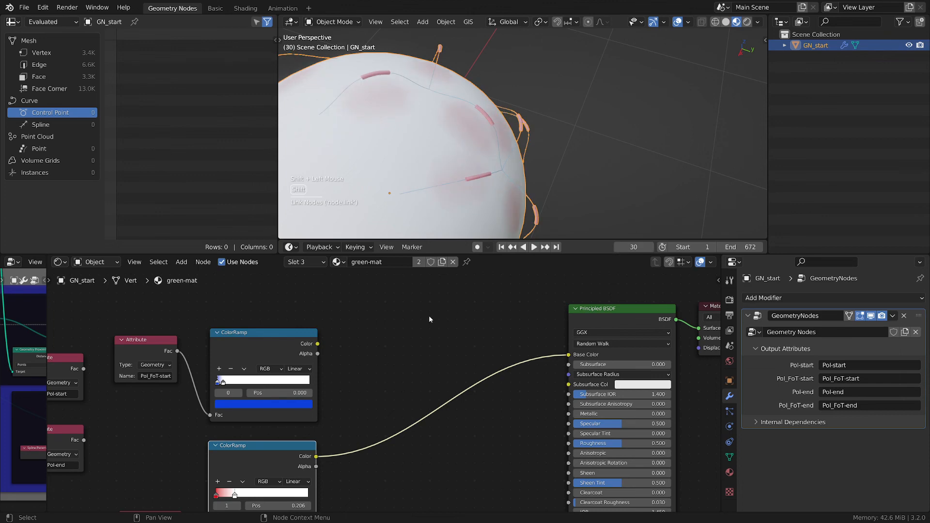
middle_drag(431, 318, 477, 286)
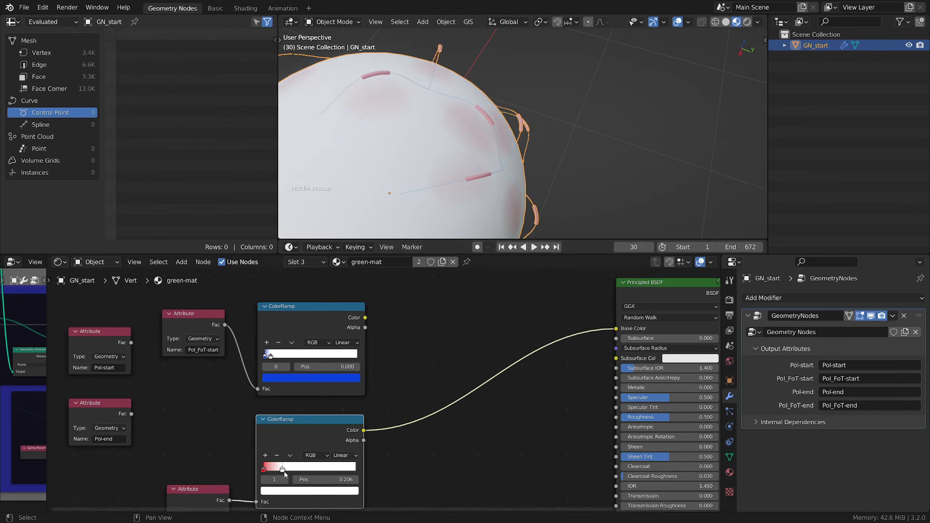
mouse_move(283, 469)
mouse_down()
mouse_move(274, 470)
mouse_move(291, 470)
mouse_move(279, 470)
mouse_up()
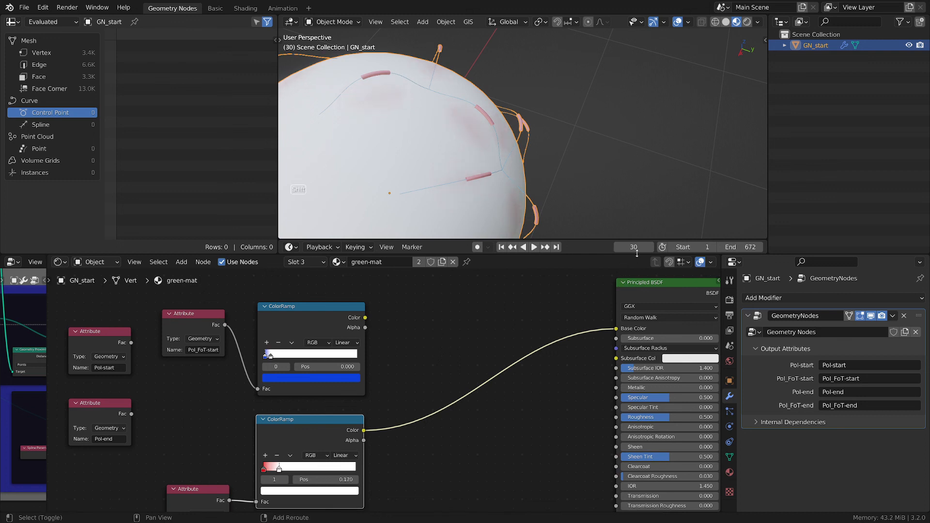
shift+drag(635, 247, 660, 247)
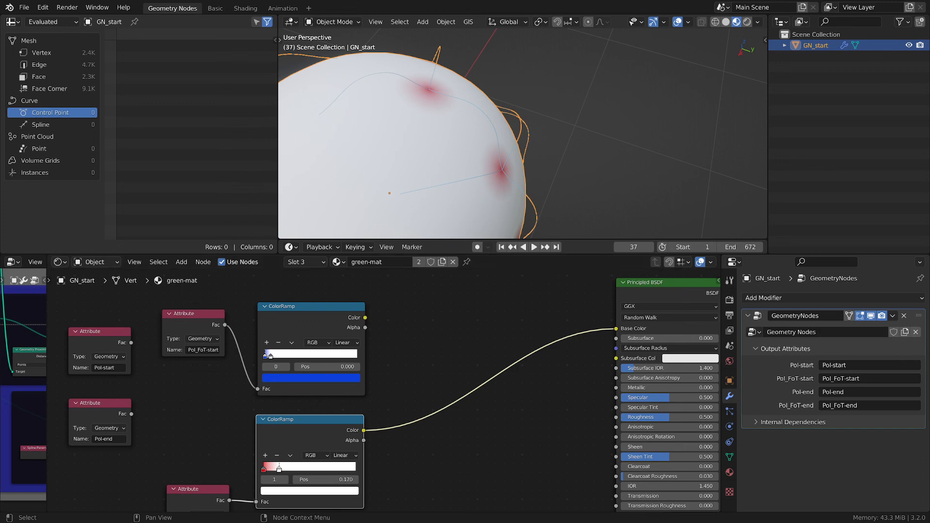
- Sketch freehand annotation strokes over the sphere in the viewport and erase them again
scroll(501, 315, down, 1)
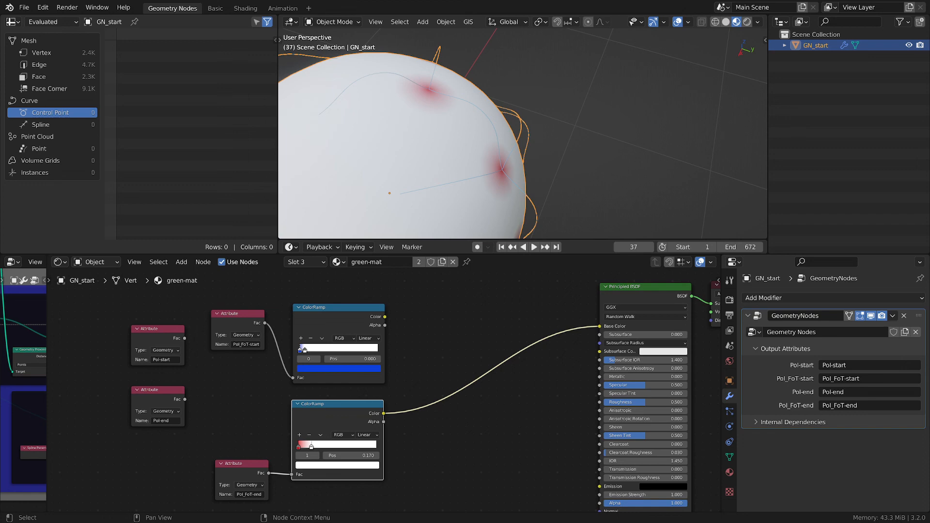
click(467, 330)
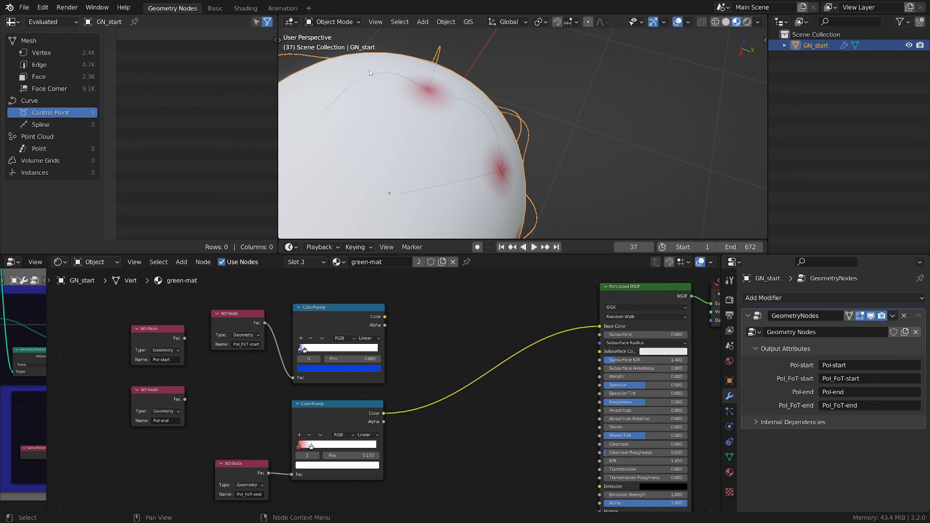
scroll(369, 71, down, 2)
shift+middle_drag(369, 71, 516, 154)
key(d)
key(d)
key(d)
key(d)
key(d)
key(d)
key(d)
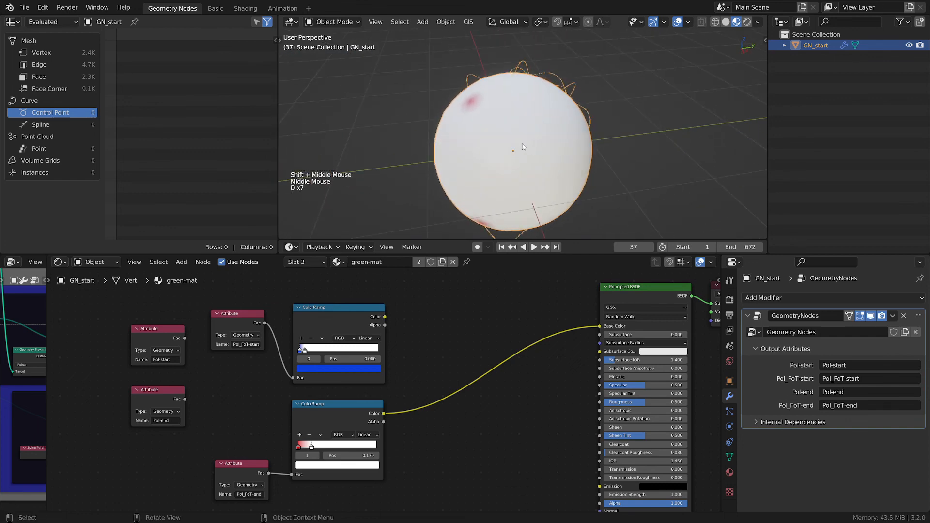
mouse_move(508, 144)
mouse_down()
mouse_move(510, 153)
mouse_move(486, 127)
mouse_move(493, 126)
mouse_up()
mouse_move(488, 79)
mouse_down()
mouse_move(574, 97)
mouse_move(528, 213)
mouse_move(460, 110)
mouse_move(463, 133)
mouse_move(498, 114)
mouse_move(538, 116)
mouse_move(555, 125)
mouse_move(529, 129)
mouse_move(563, 139)
mouse_up()
click(465, 129)
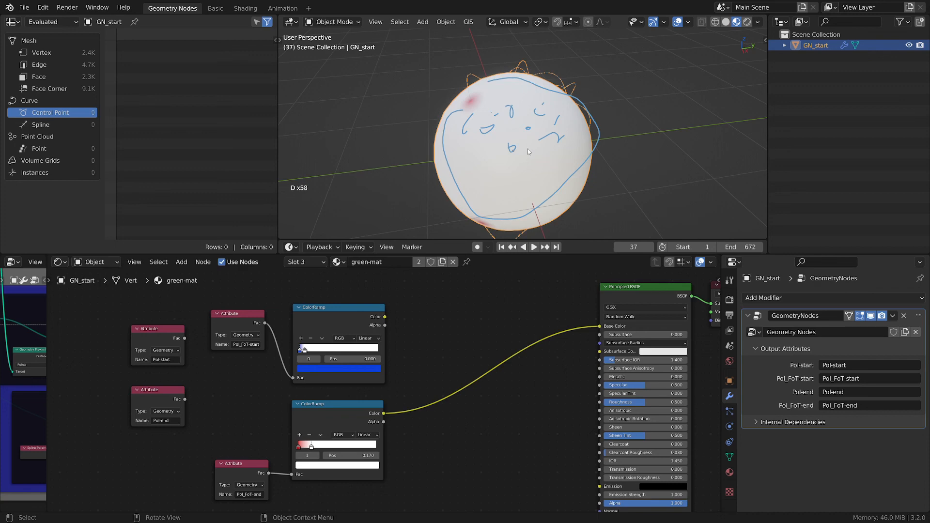
drag(585, 150, 516, 150)
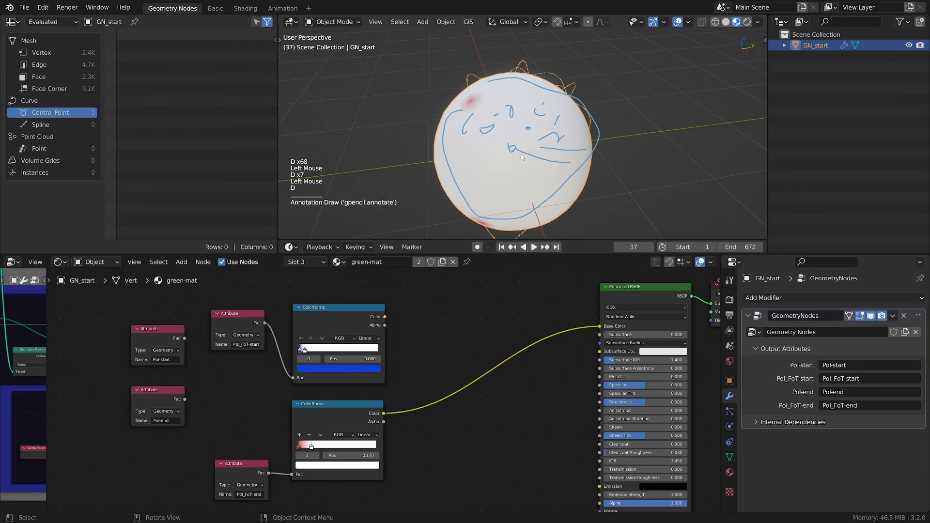
drag(466, 201, 523, 152)
mouse_move(438, 178)
mouse_down()
mouse_move(495, 146)
mouse_move(517, 165)
mouse_up()
drag(467, 203, 506, 187)
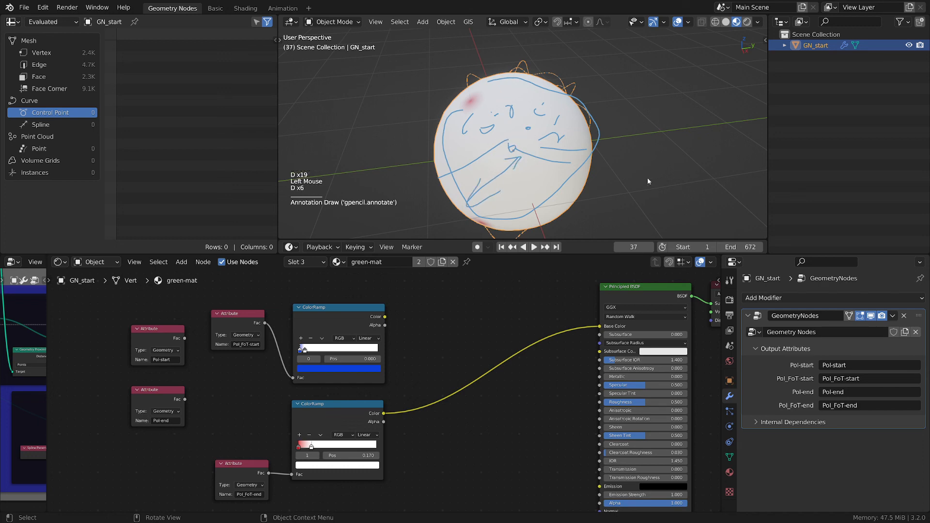
drag(575, 163, 588, 163)
drag(607, 172, 638, 176)
drag(522, 149, 525, 149)
drag(590, 134, 616, 138)
drag(646, 138, 680, 145)
mouse_move(469, 127)
right_down()
mouse_move(522, 143)
mouse_move(516, 180)
mouse_move(484, 197)
mouse_move(560, 137)
right_up()
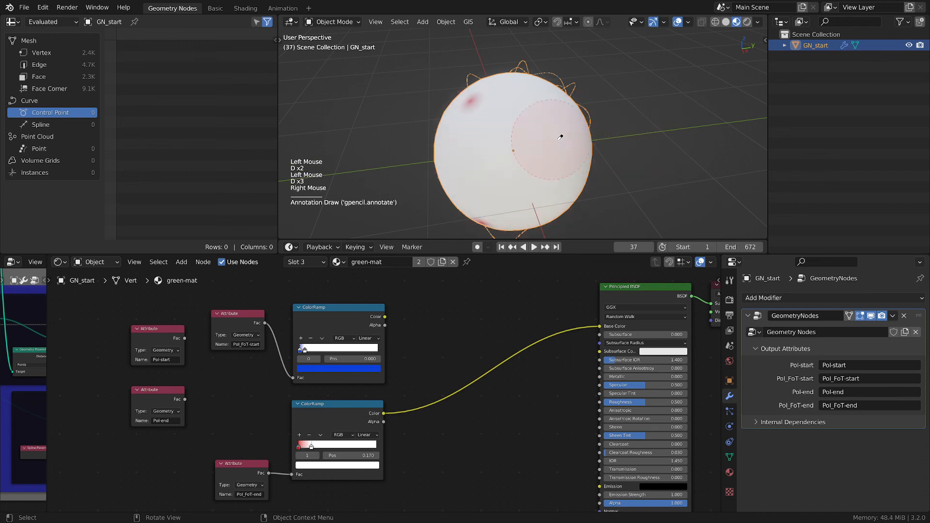
- Zoom and orbit the viewport to examine the red markings on the sphere's surface
scroll(557, 141, down, 1)
scroll(548, 148, up, 1)
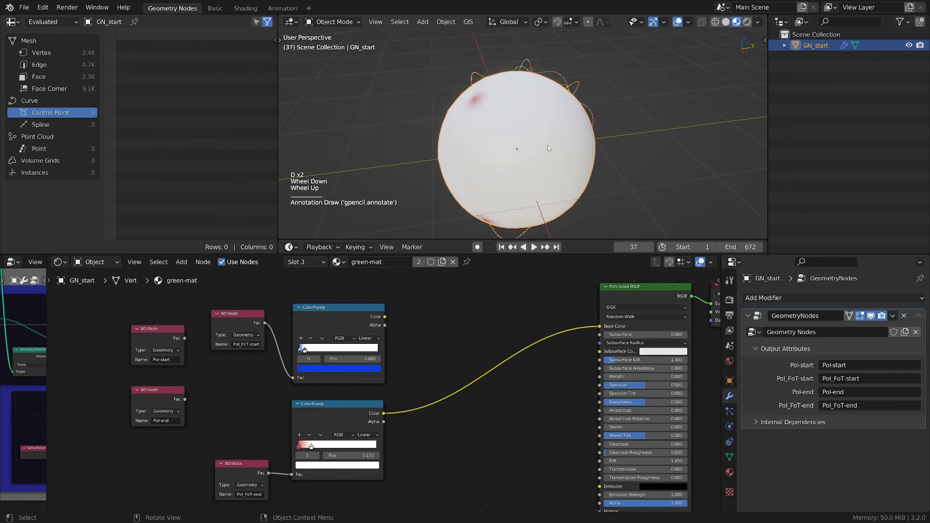
middle_drag(487, 135, 469, 113)
scroll(566, 145, up, 2)
scroll(588, 139, down, 1)
scroll(521, 129, up, 3)
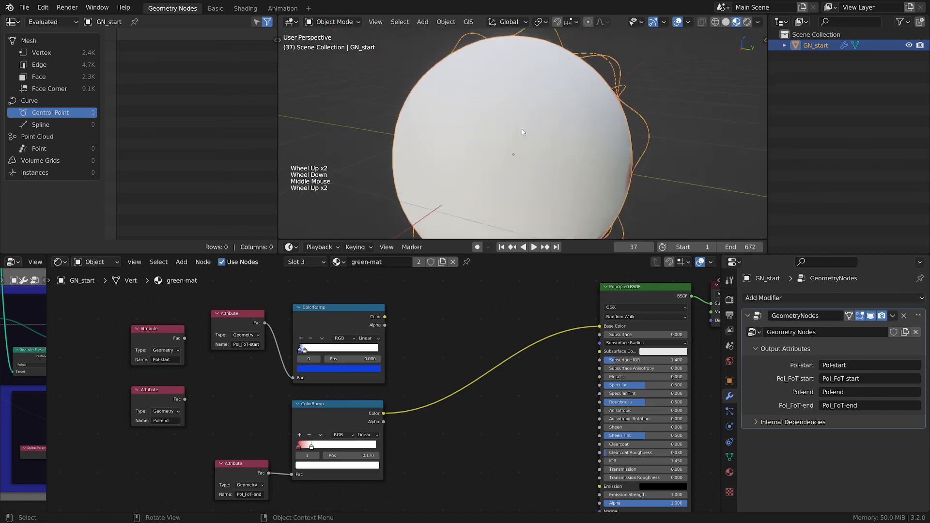
middle_drag(519, 129, 597, 144)
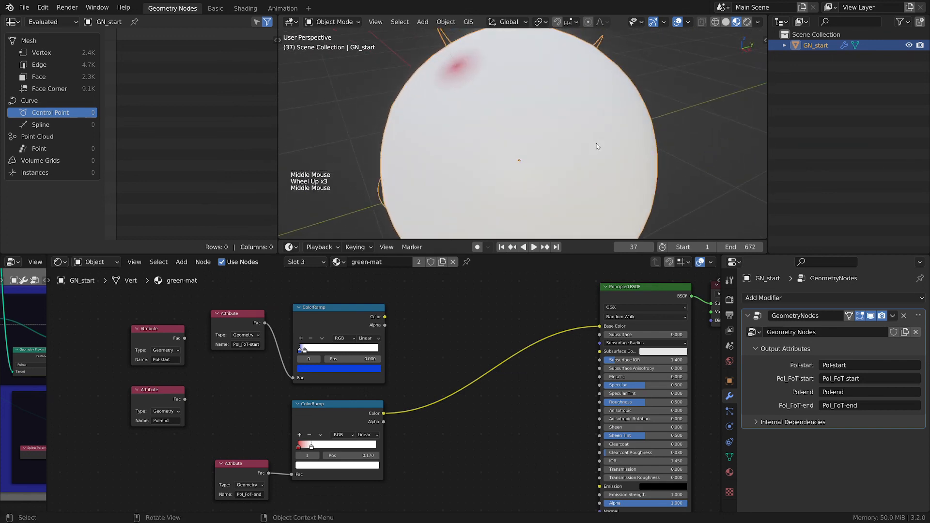